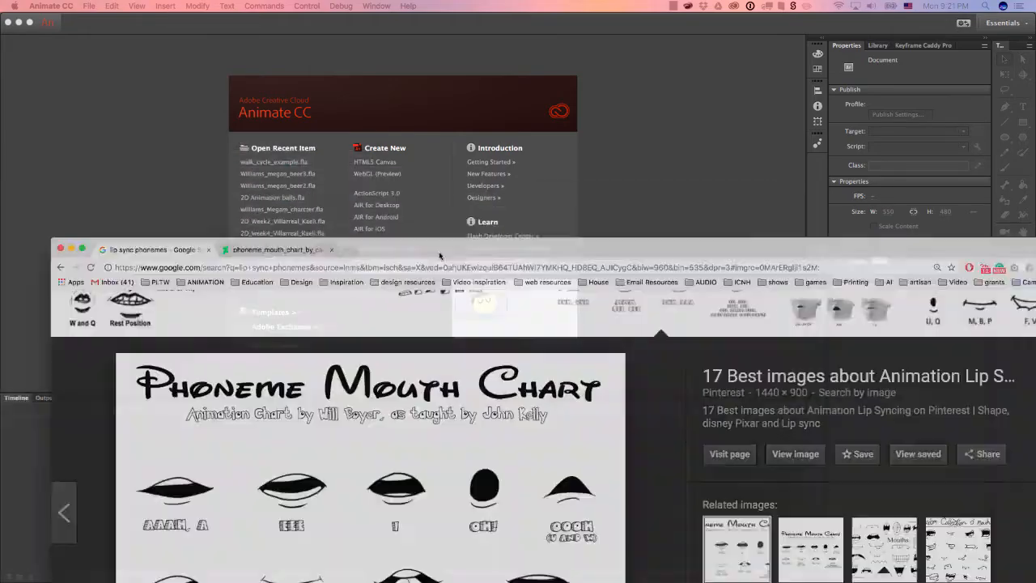
# Examine the Phoneme Mouth Chart in the image results for "lip sync phonemes".
pyautogui.moveTo(440, 255); pyautogui.dragTo(367, 69)
pyautogui.scroll(4, 374, 189)
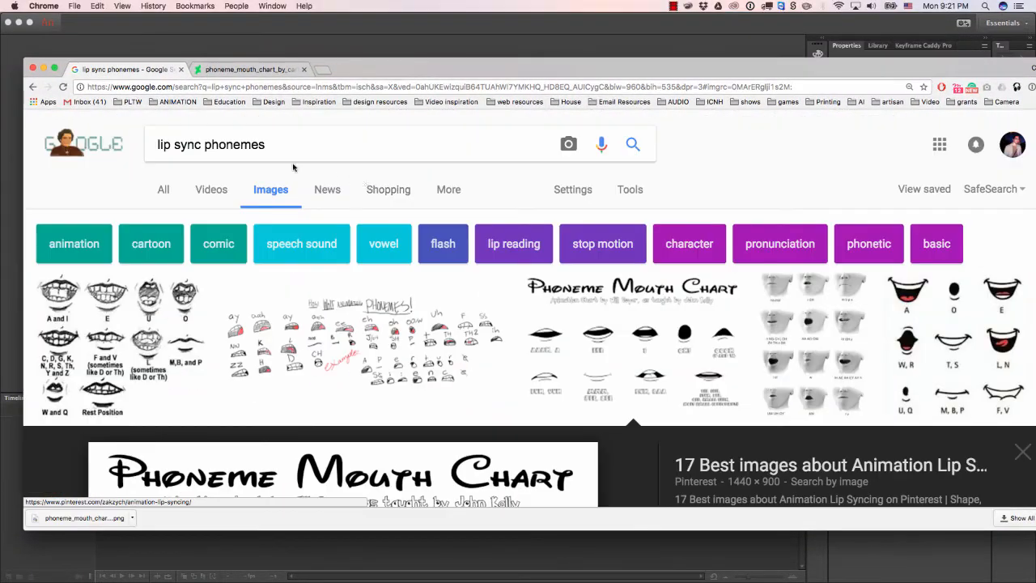
pyautogui.moveTo(156, 144); pyautogui.dragTo(131, 156)
pyautogui.scroll(-5, 324, 242)
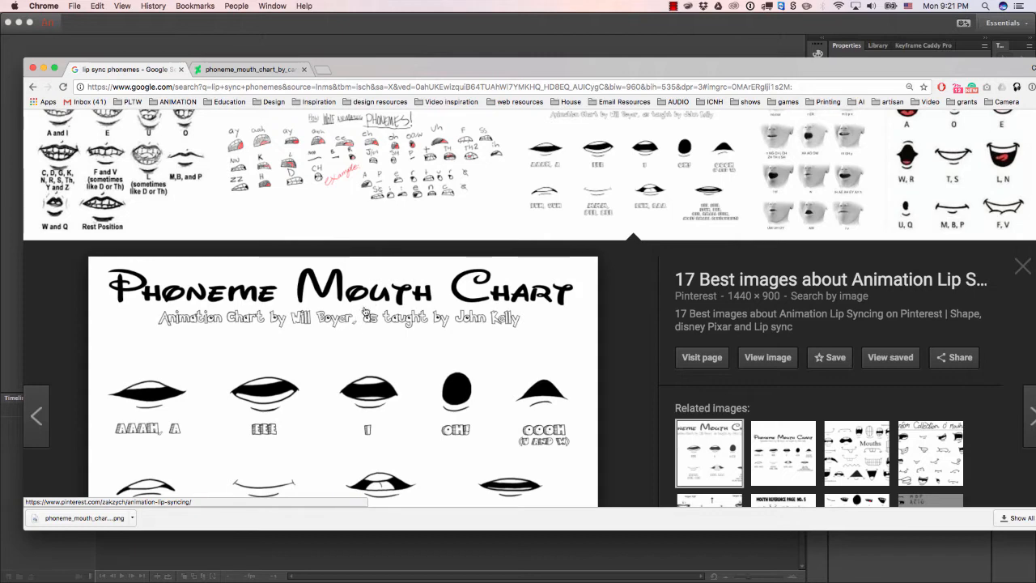
pyautogui.scroll(-1, 368, 314)
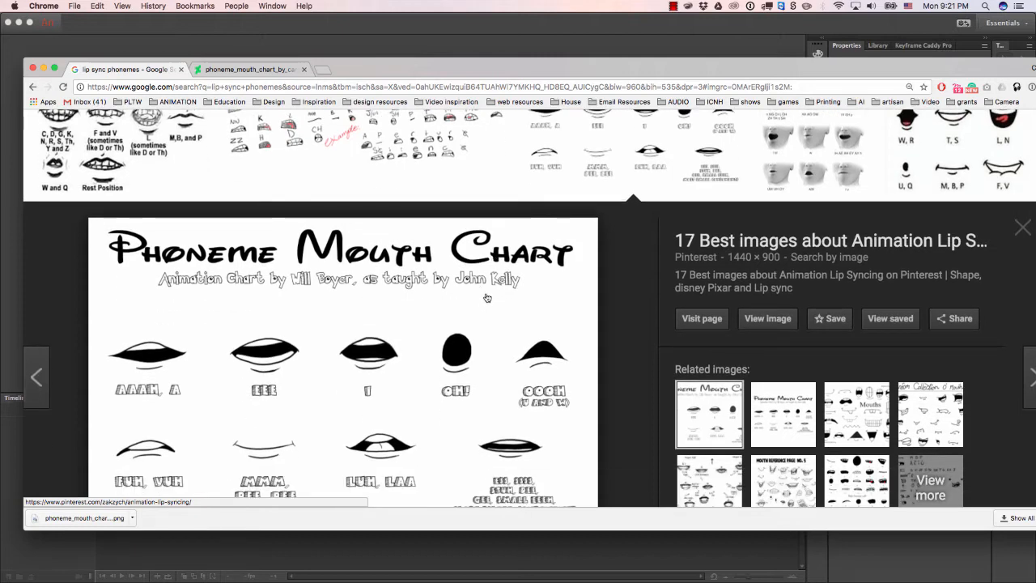
pyautogui.scroll(-1, 475, 275)
pyautogui.scroll(-2, 475, 270)
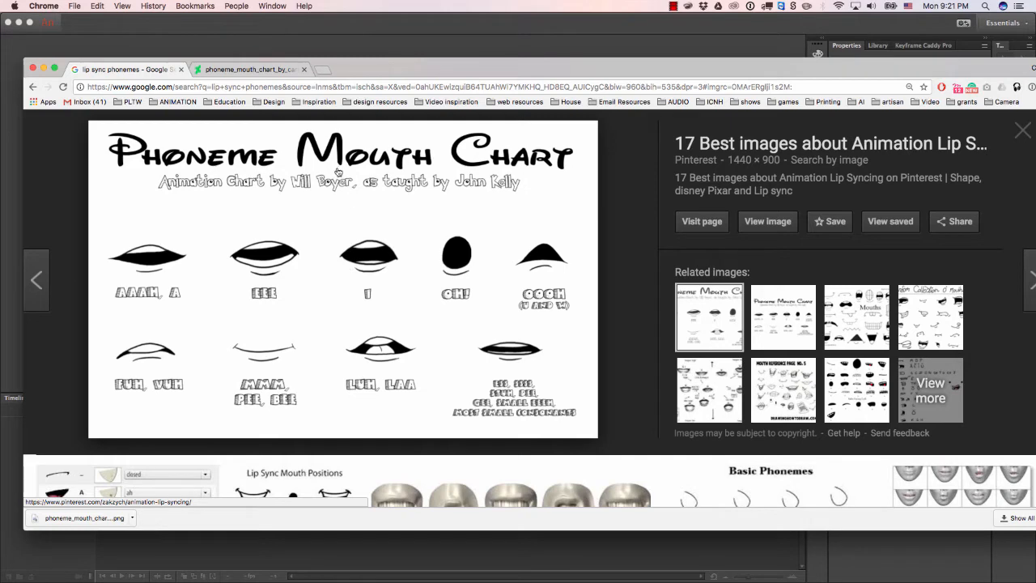
# View the full-size phoneme mouth chart image and check the options for saving it.
pyautogui.click(249, 71)
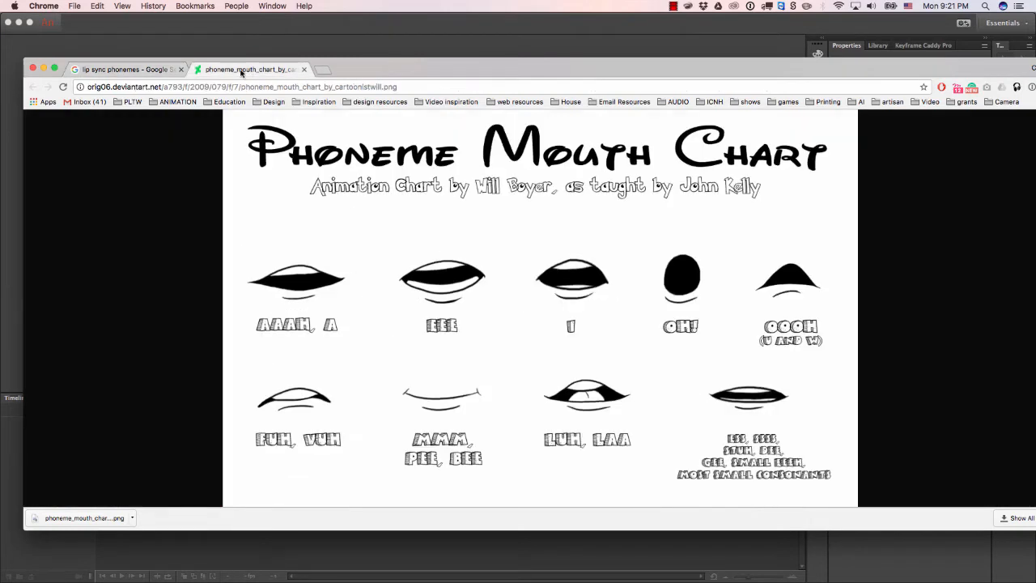
pyautogui.click(152, 71)
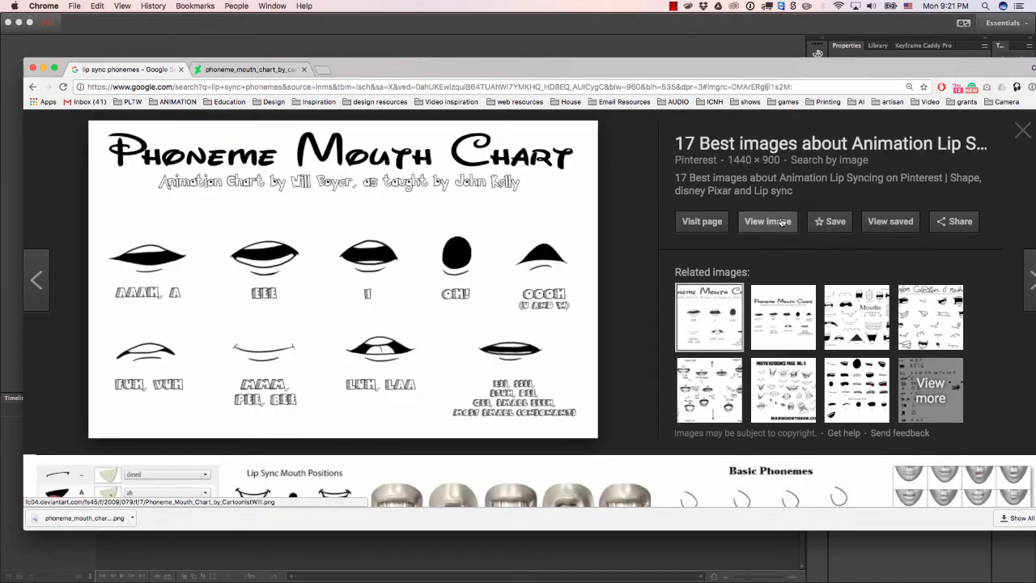
pyautogui.click(246, 70)
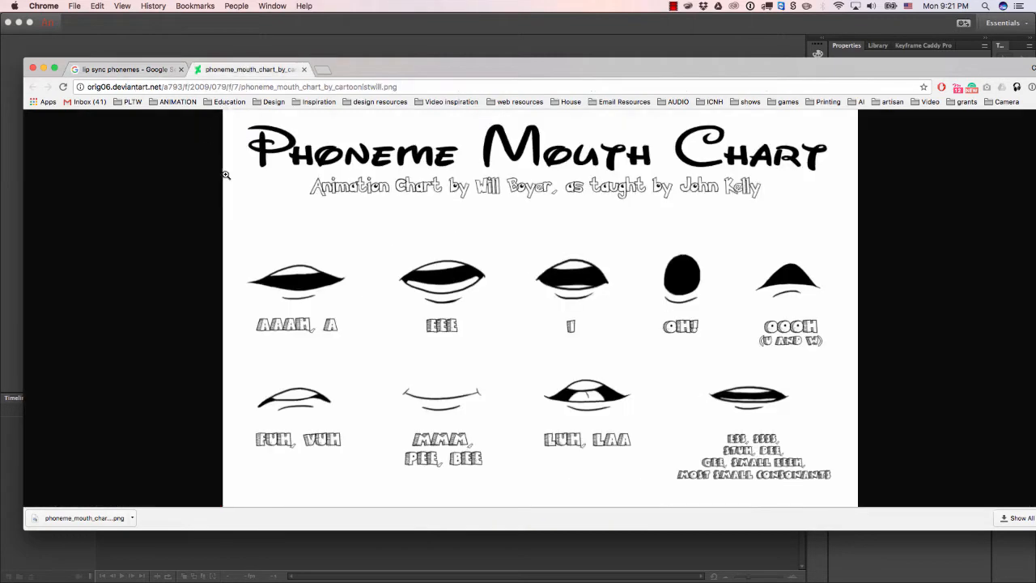
pyautogui.rightClick(296, 184)
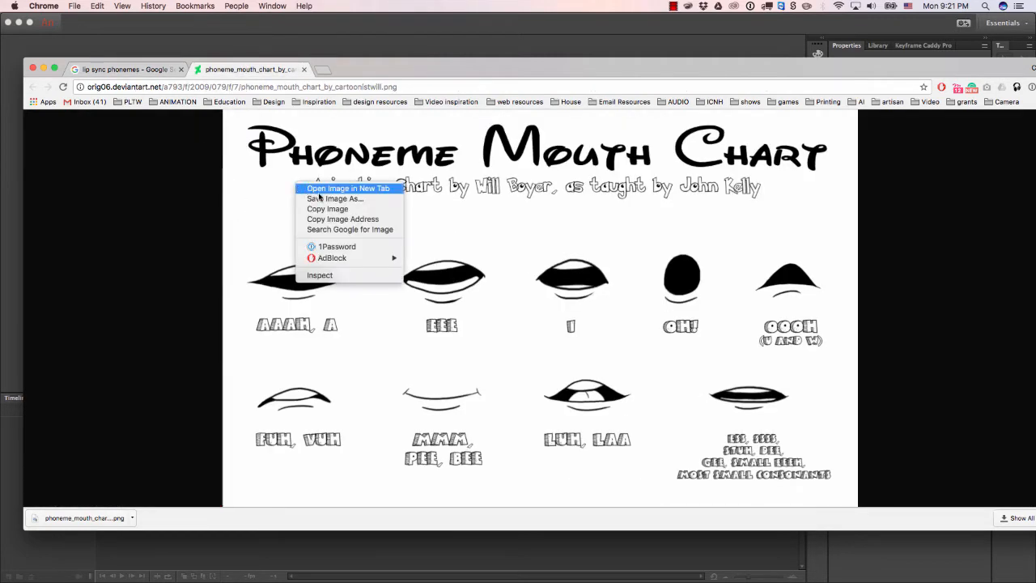
pyautogui.click(387, 69)
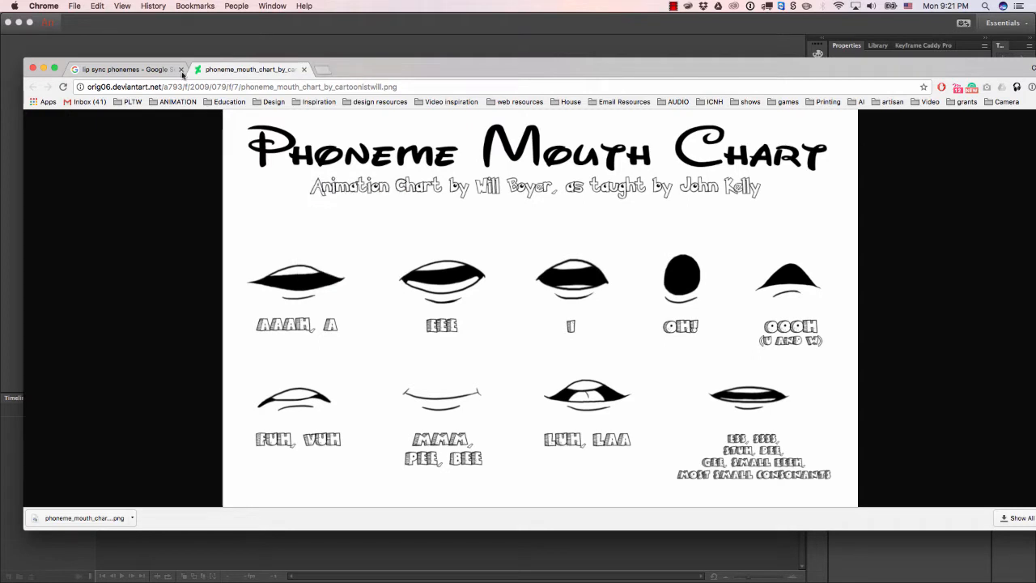
# Close the browser window, switch to Animate CC and create a new ActionScript 3.0 document.
pyautogui.click(32, 68)
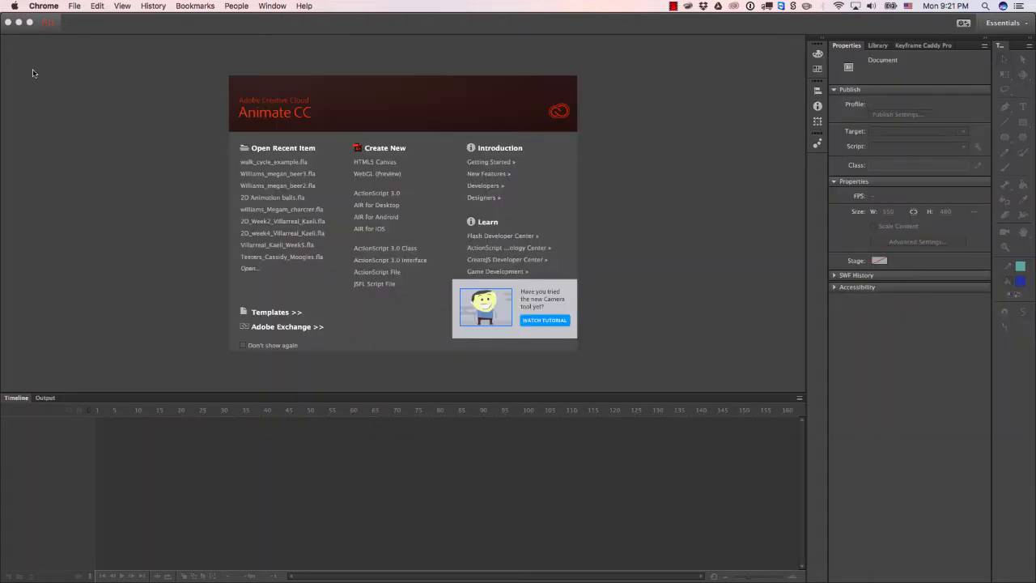
pyautogui.click(350, 100)
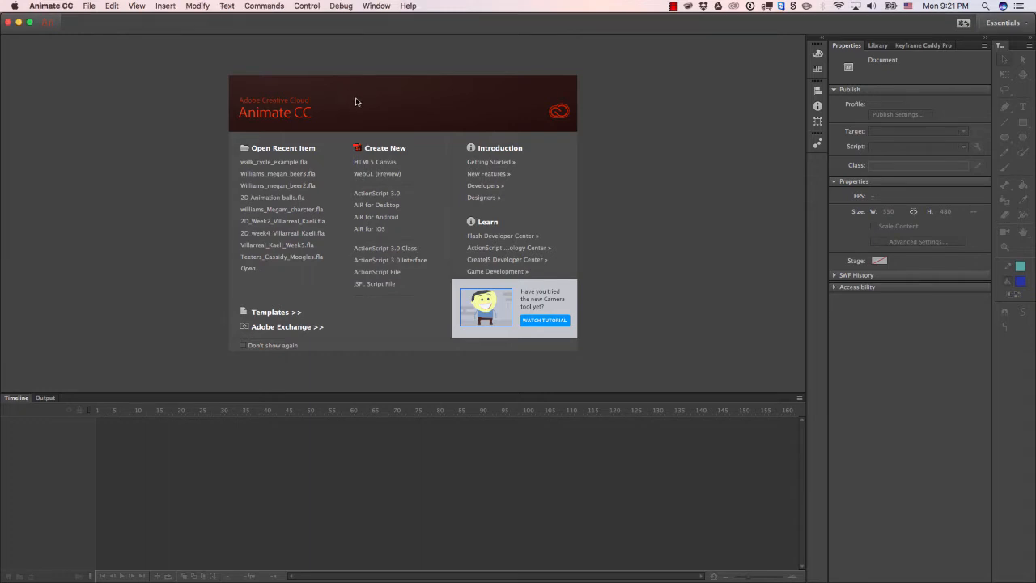
pyautogui.click(380, 194)
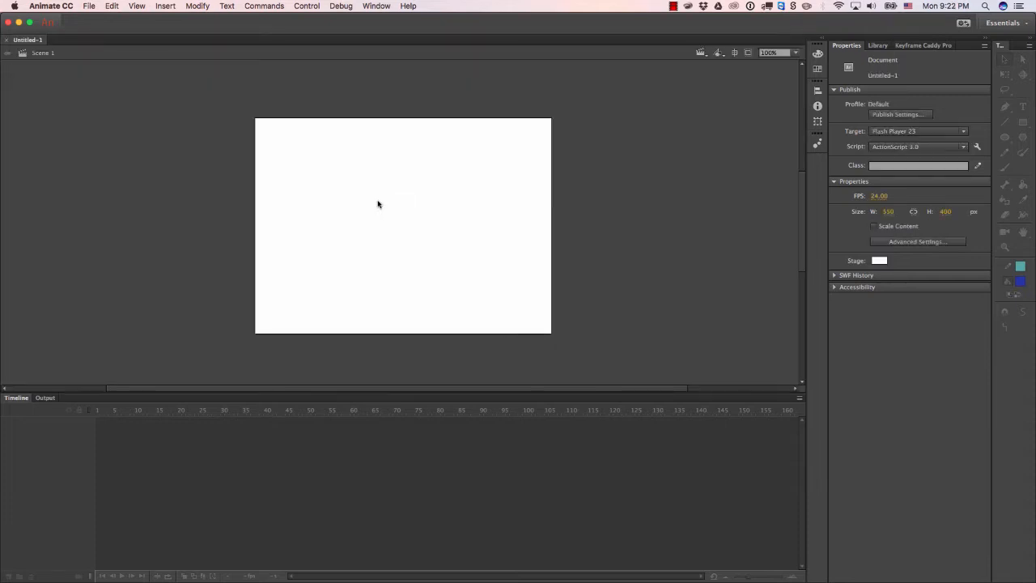
# Set the stage size to 1280 px wide and 720 px high.
pyautogui.click(889, 212)
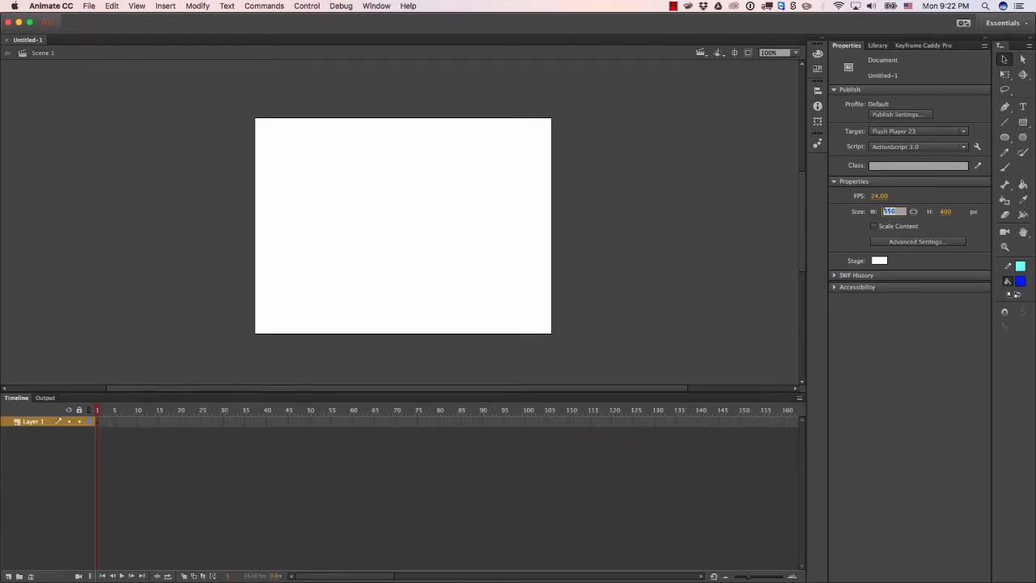
pyautogui.write('1280')
pyautogui.click(942, 211)
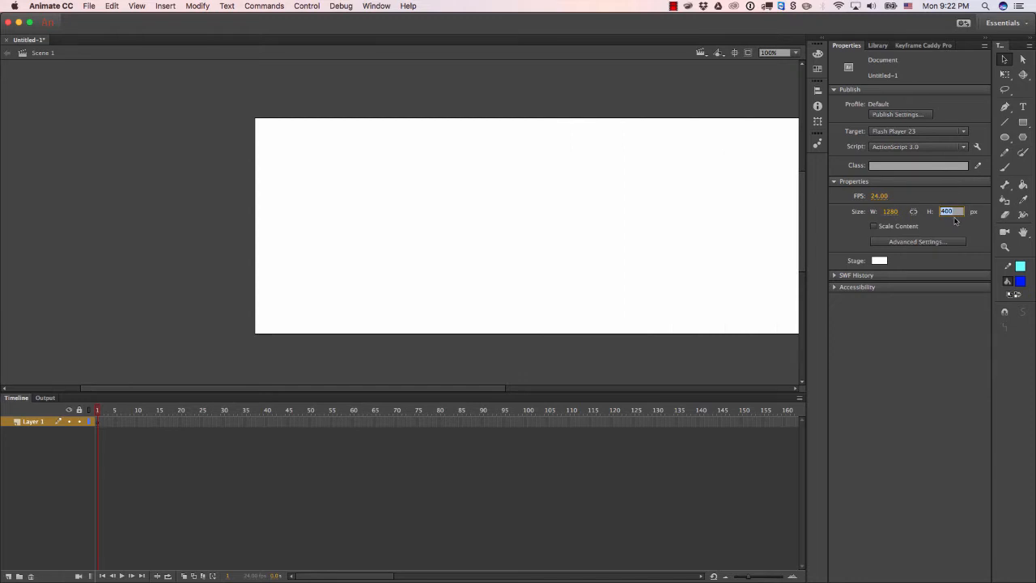
pyautogui.write('720')
pyautogui.press('Return')
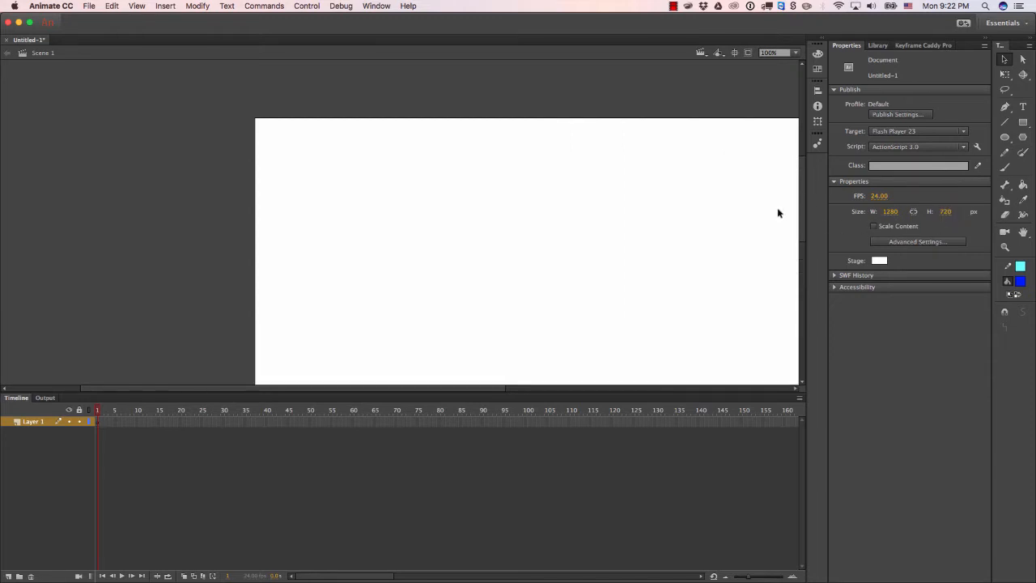
# Draw a blue-filled circle about 370 px in diameter near the middle of the stage.
pyautogui.moveTo(755, 235); pyautogui.dragTo(574, 154)
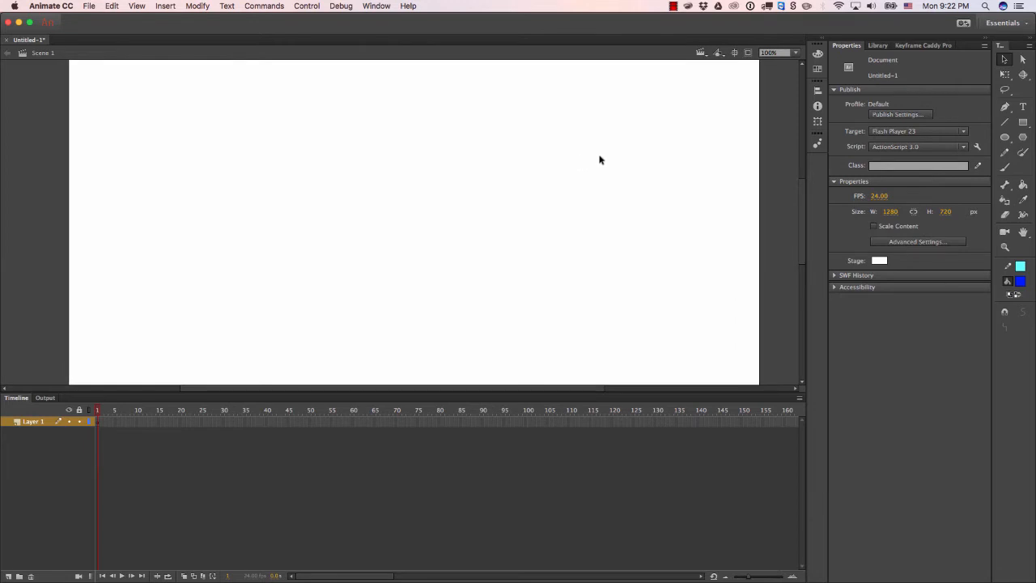
pyautogui.press('super+minus')
pyautogui.press('super+minus')
pyautogui.press('super+equal')
pyautogui.press('super+equal')
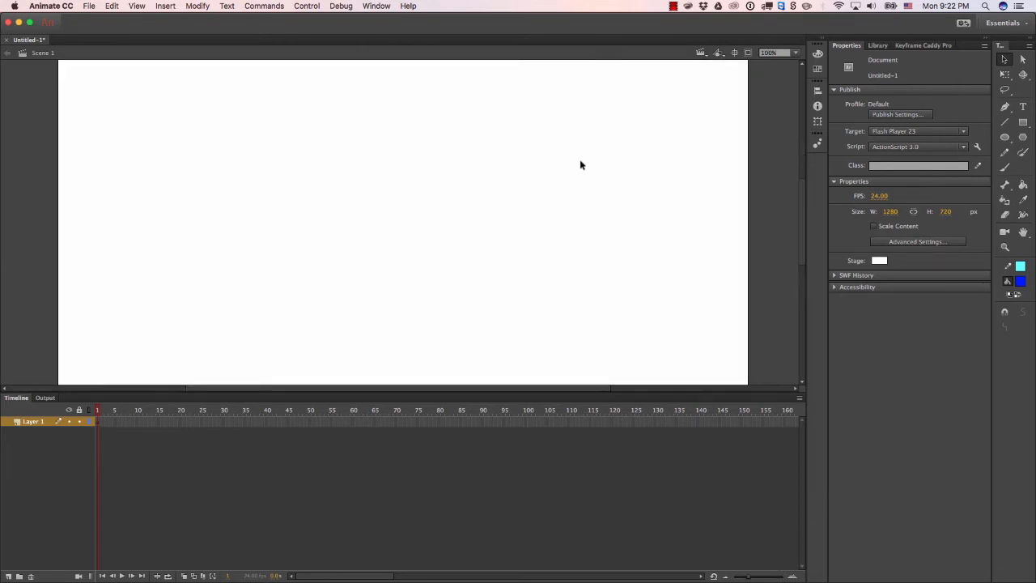
pyautogui.press('super+minus')
pyautogui.press('super+equal')
pyautogui.moveTo(555, 167); pyautogui.dragTo(572, 145)
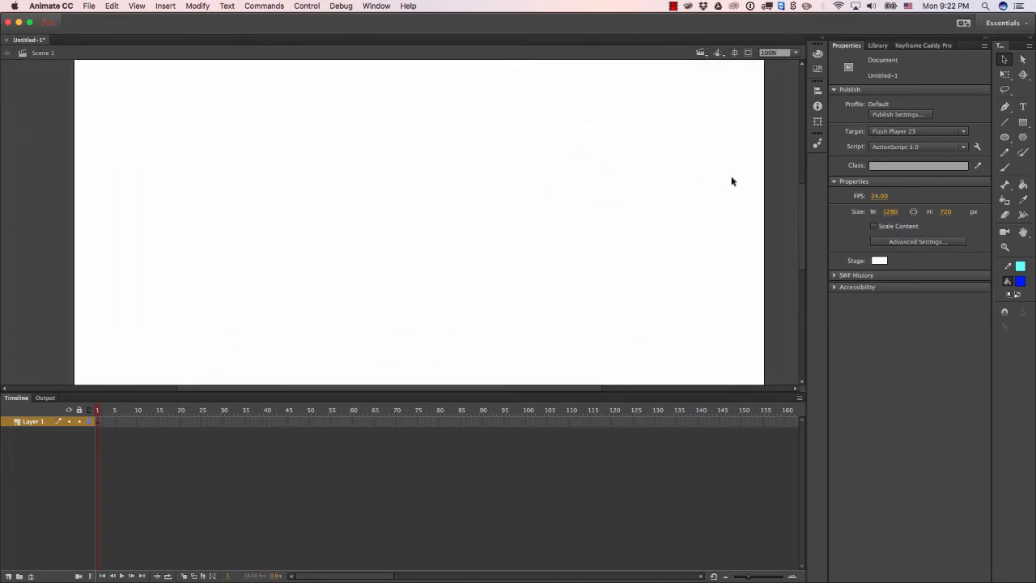
pyautogui.moveTo(701, 174); pyautogui.dragTo(657, 182)
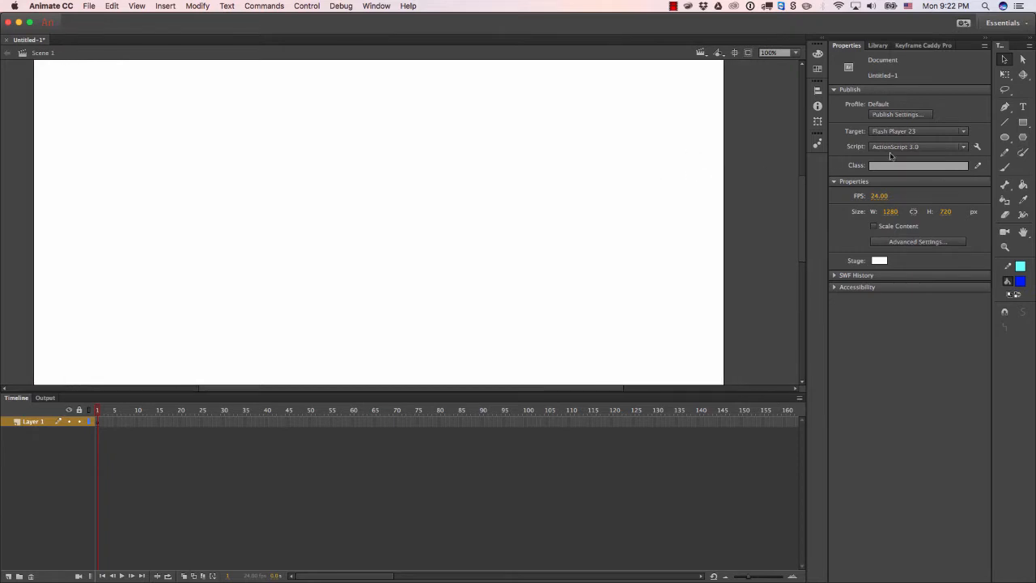
pyautogui.click(1004, 137)
pyautogui.moveTo(277, 114); pyautogui.dragTo(475, 279)
pyautogui.press('v')
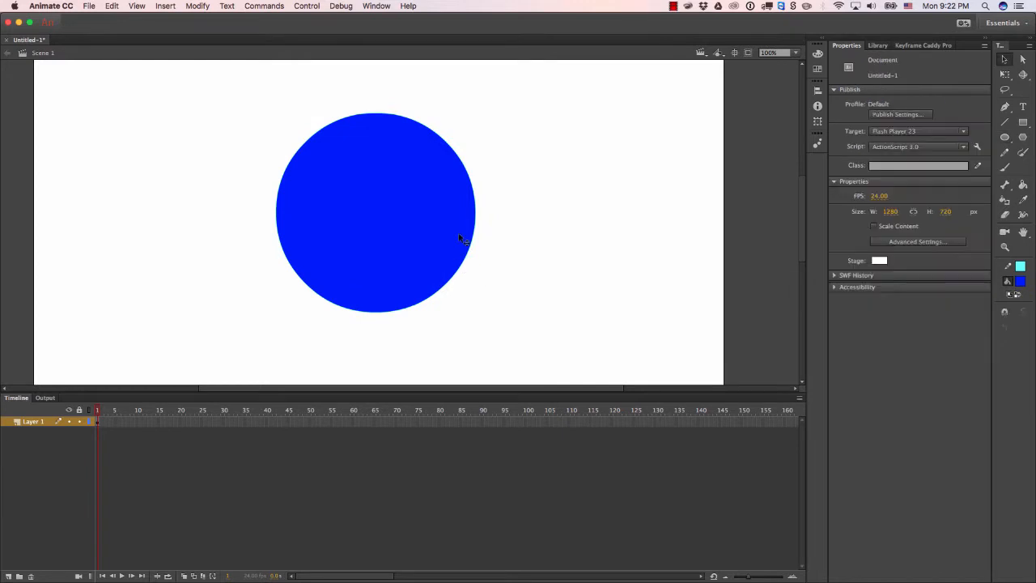
# Delete the cyan outline around the blue circle, keeping only its fill.
pyautogui.doubleClick(380, 213)
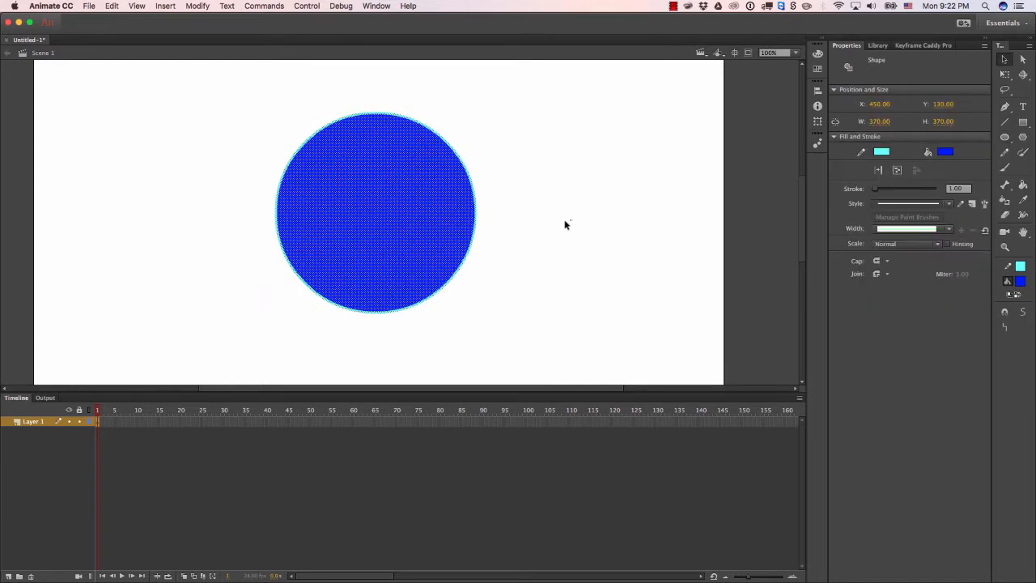
pyautogui.click(473, 252)
pyautogui.click(473, 253)
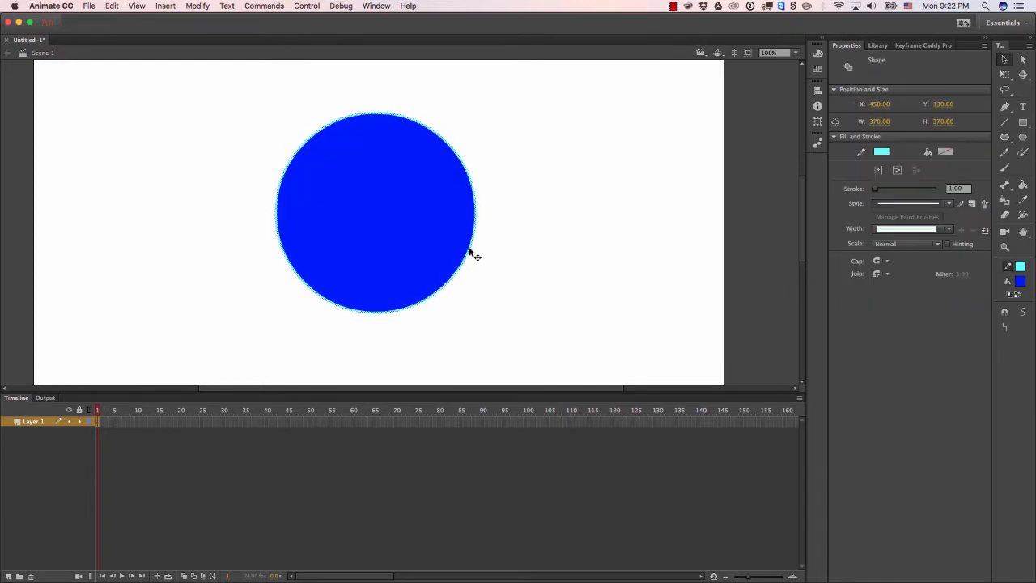
pyautogui.press('Delete')
# Recolor the circle's fill yellow and shift it slightly to about X 442, Y 140.
pyautogui.click(438, 237)
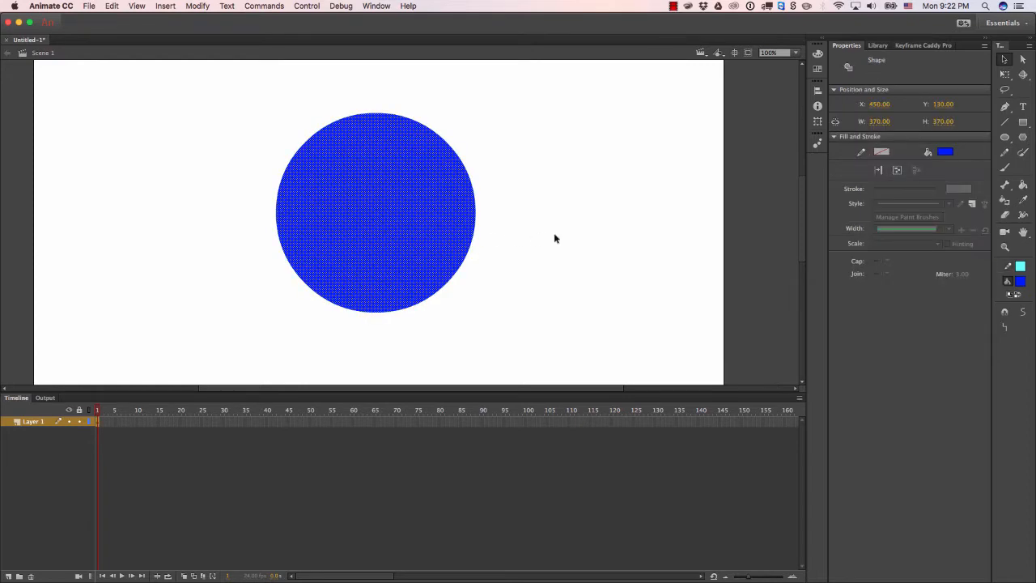
pyautogui.click(1021, 282)
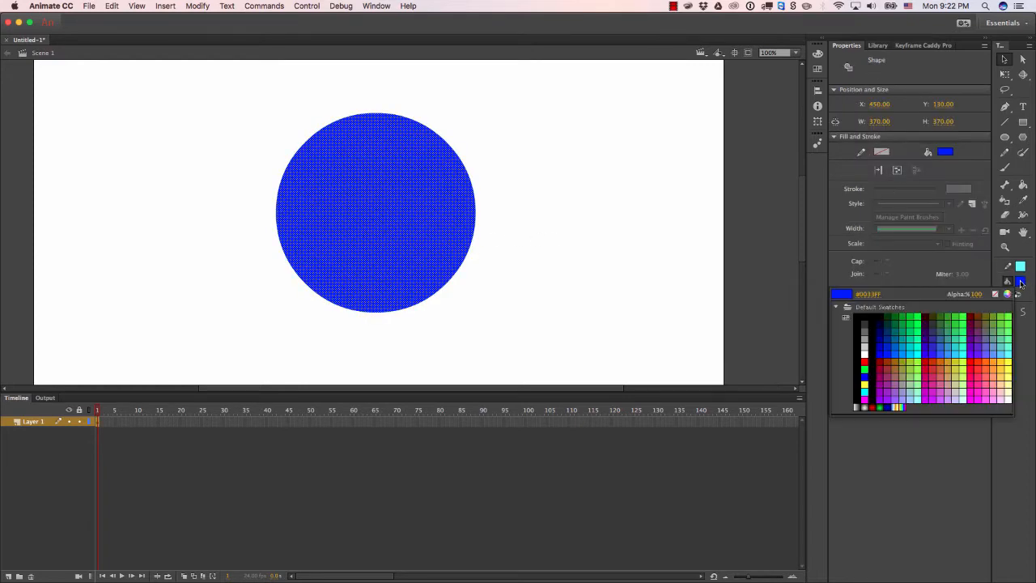
pyautogui.click(1009, 366)
pyautogui.click(495, 234)
pyautogui.moveTo(414, 196)
pyautogui.mouseDown()
pyautogui.moveTo(390, 211)
pyautogui.moveTo(420, 186)
pyautogui.mouseUp()
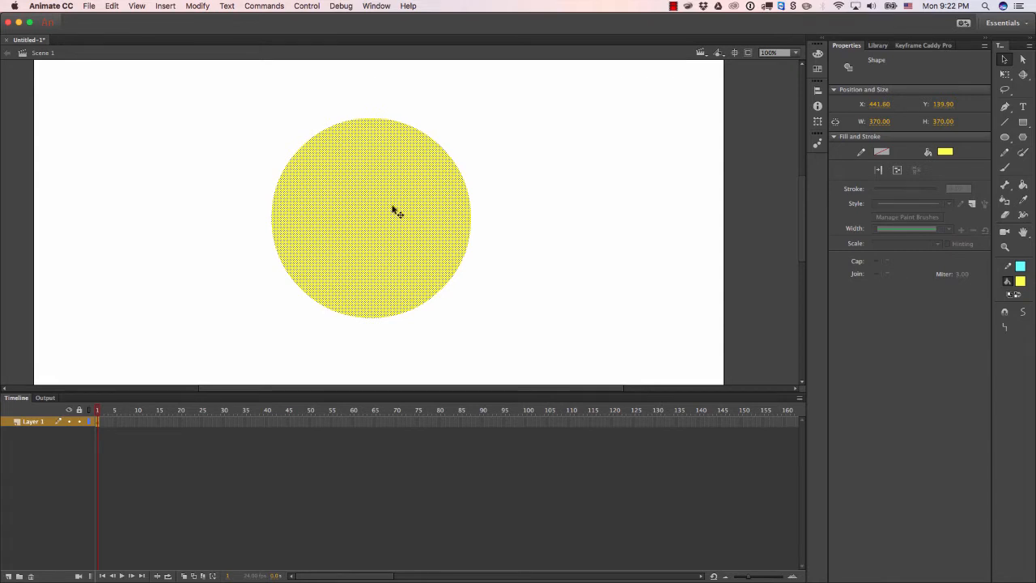
pyautogui.click(566, 191)
# Convert the yellow circle to a Graphic symbol named character_face.
pyautogui.click(378, 202)
pyautogui.rightClick(407, 194)
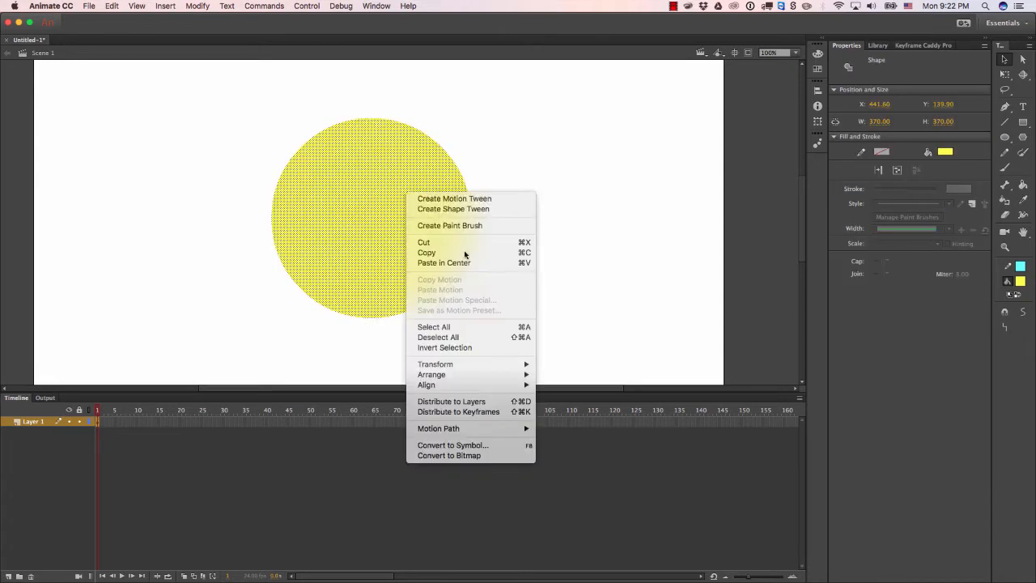
pyautogui.click(449, 444)
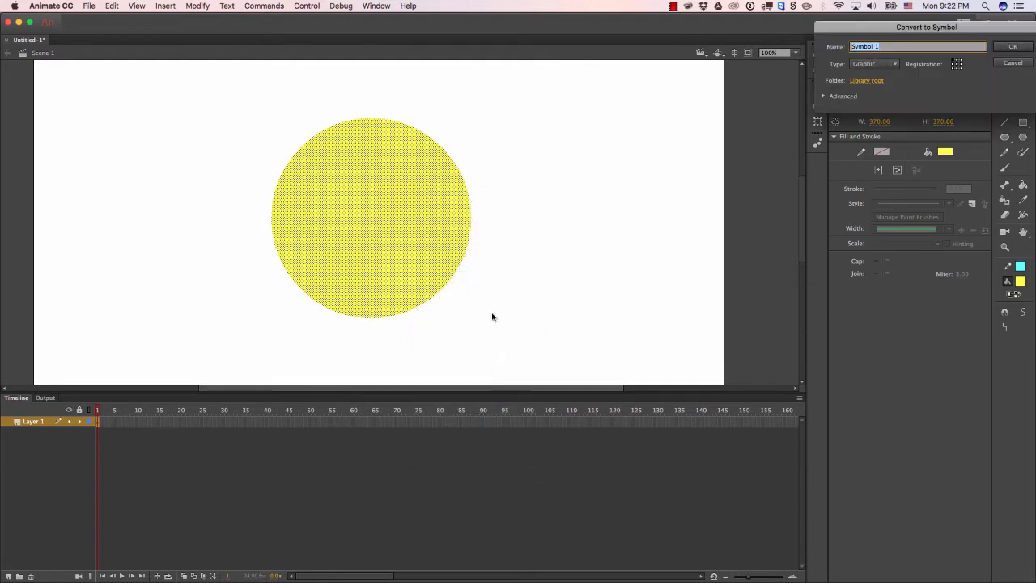
pyautogui.write('character_face')
pyautogui.click(870, 65)
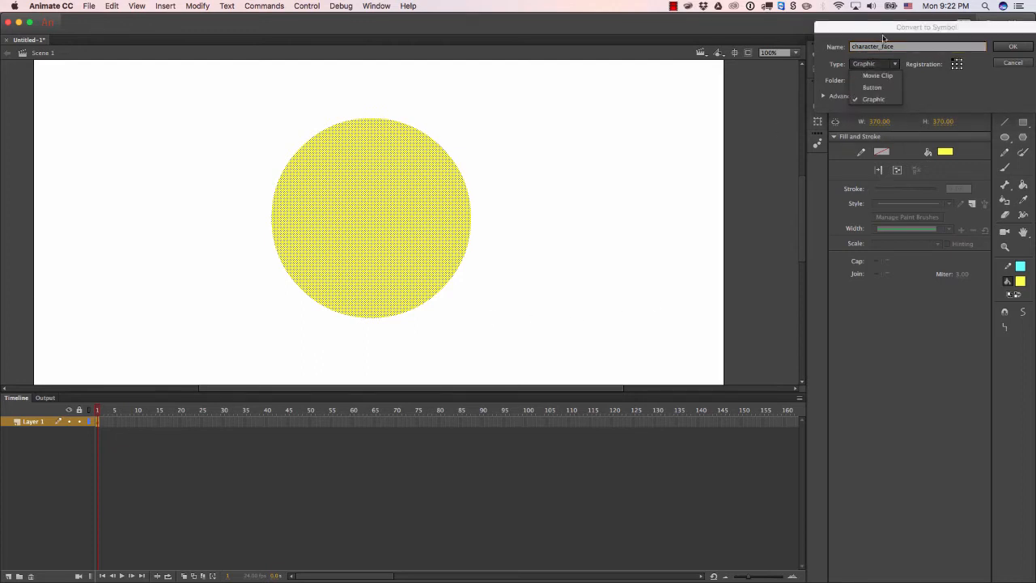
pyautogui.click(936, 90)
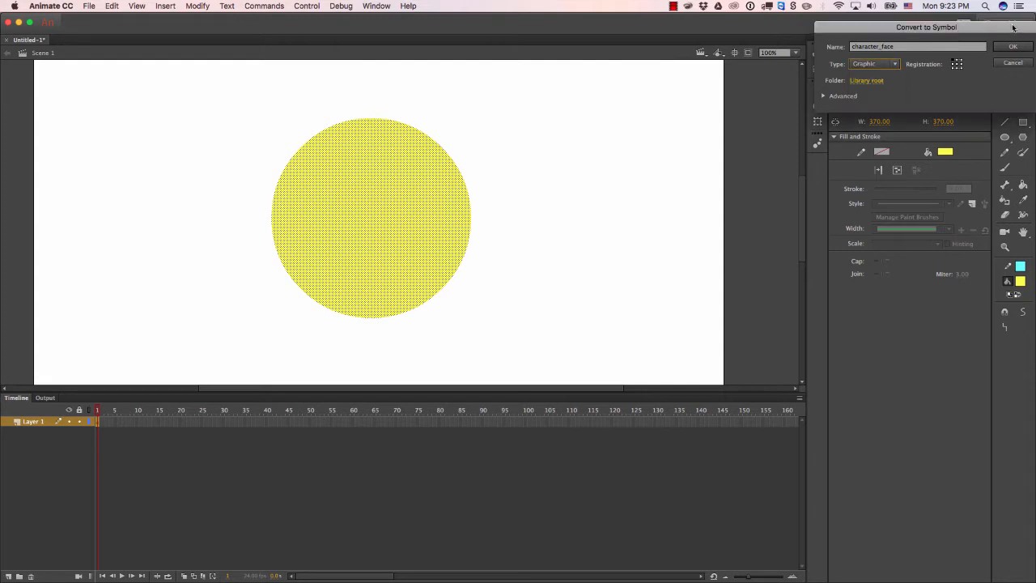
pyautogui.moveTo(1013, 28); pyautogui.dragTo(633, 121)
pyautogui.click(631, 147)
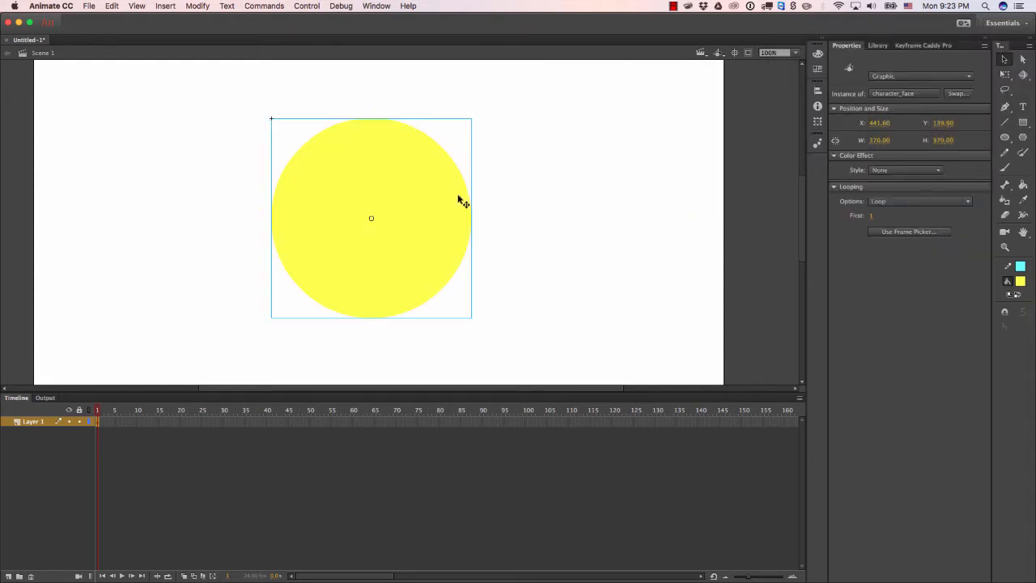
# Move the character_face instance on the stage to about X 488, Y 144.
pyautogui.moveTo(461, 202); pyautogui.dragTo(450, 178)
pyautogui.click(543, 162)
pyautogui.click(455, 180)
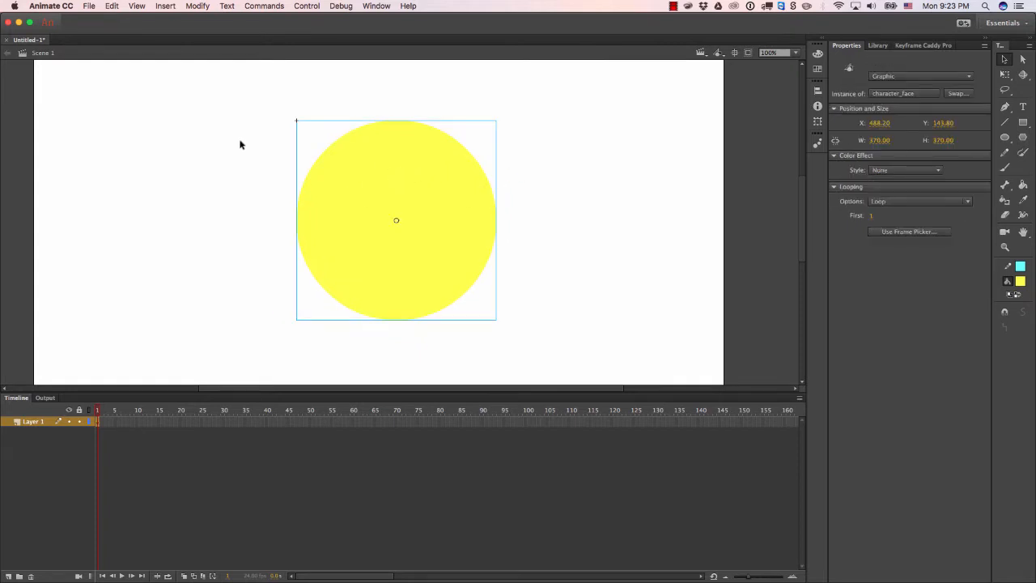
# Open the character_face symbol for editing and rename its layer to face.
pyautogui.doubleClick(394, 180)
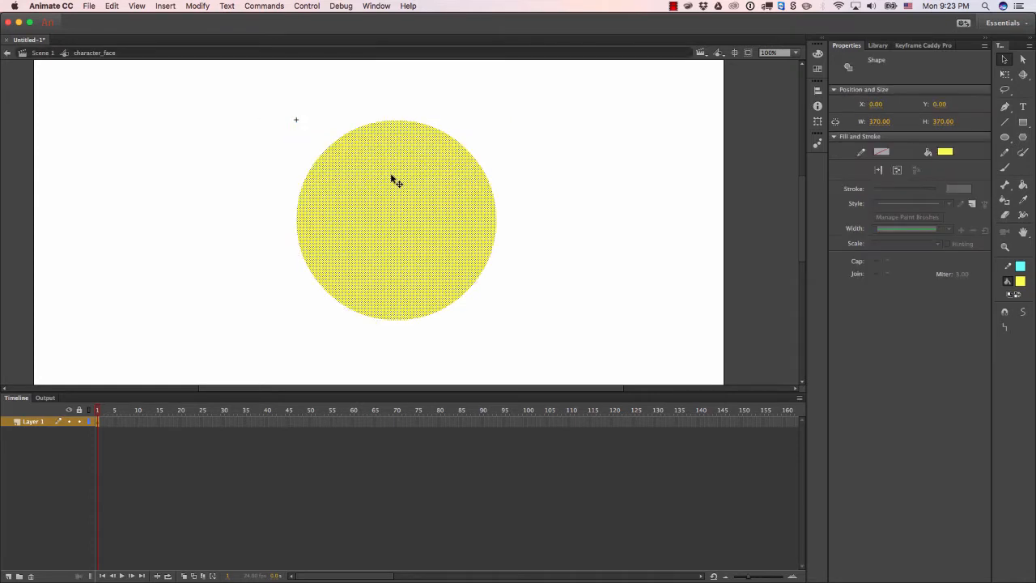
pyautogui.click(270, 161)
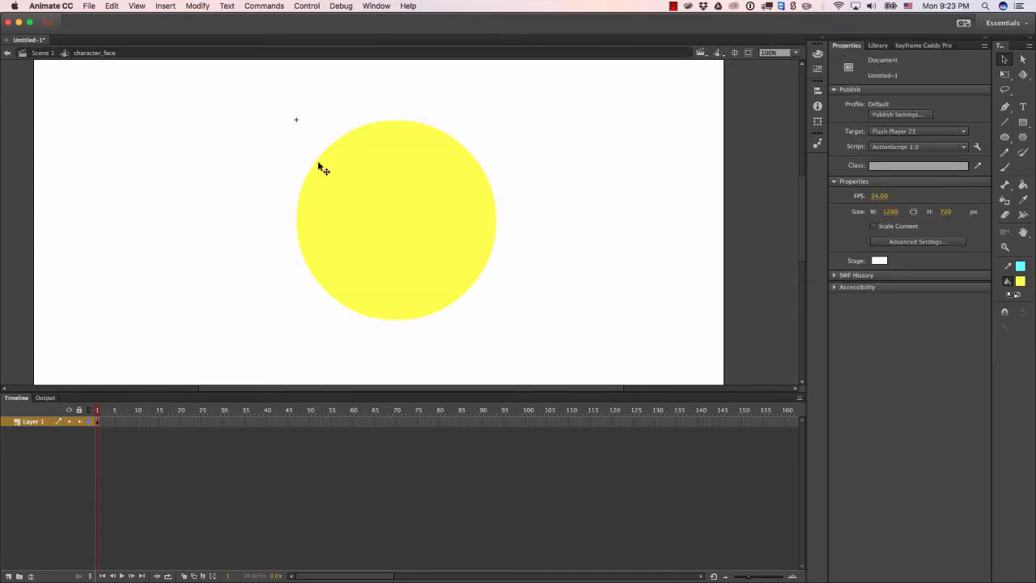
pyautogui.click(40, 423)
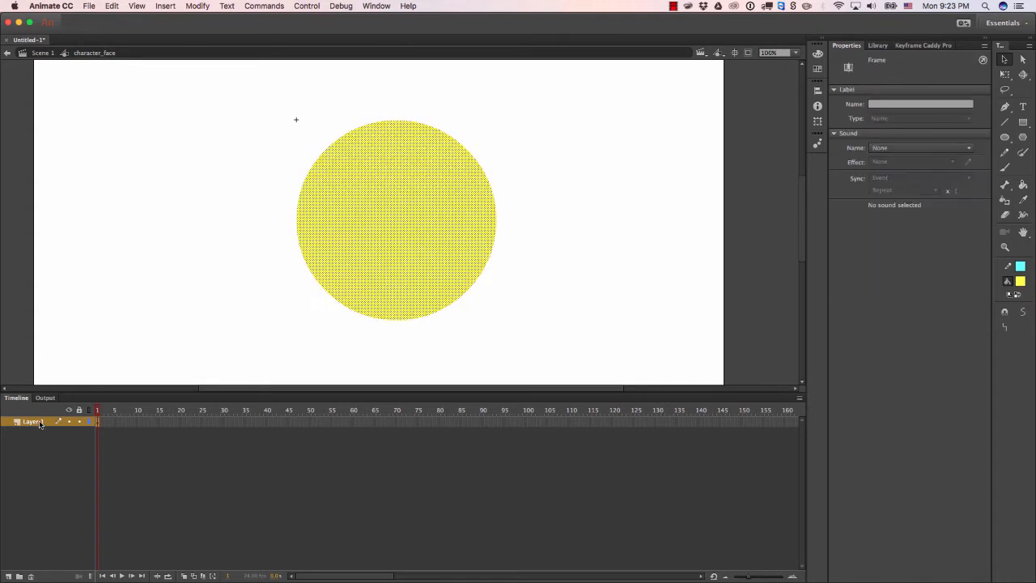
pyautogui.doubleClick(35, 421)
pyautogui.press('BackSpace')
pyautogui.press('Return')
pyautogui.click(56, 523)
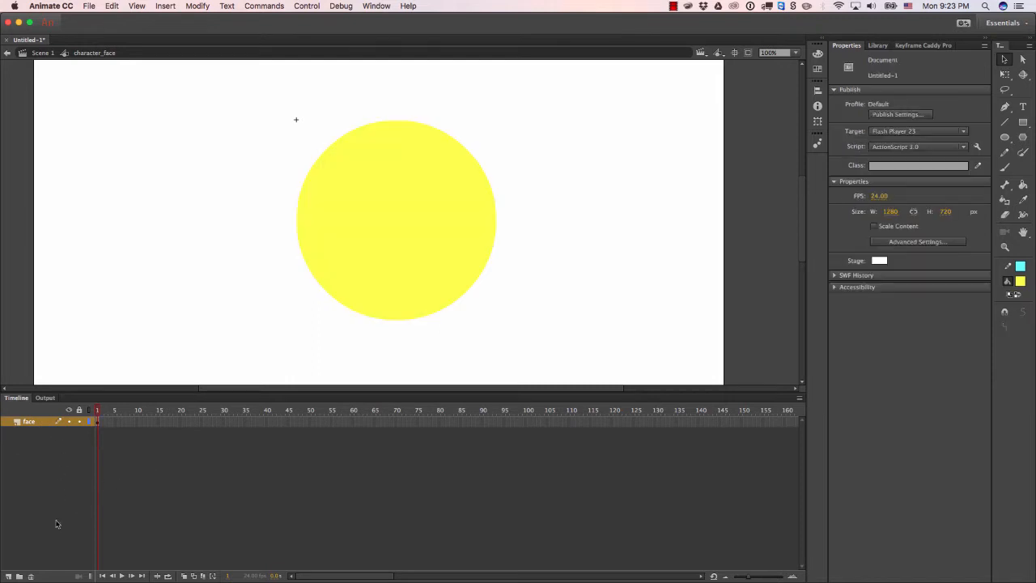
# Add a new layer named mouth above the face layer in the character_face symbol.
pyautogui.click(8, 576)
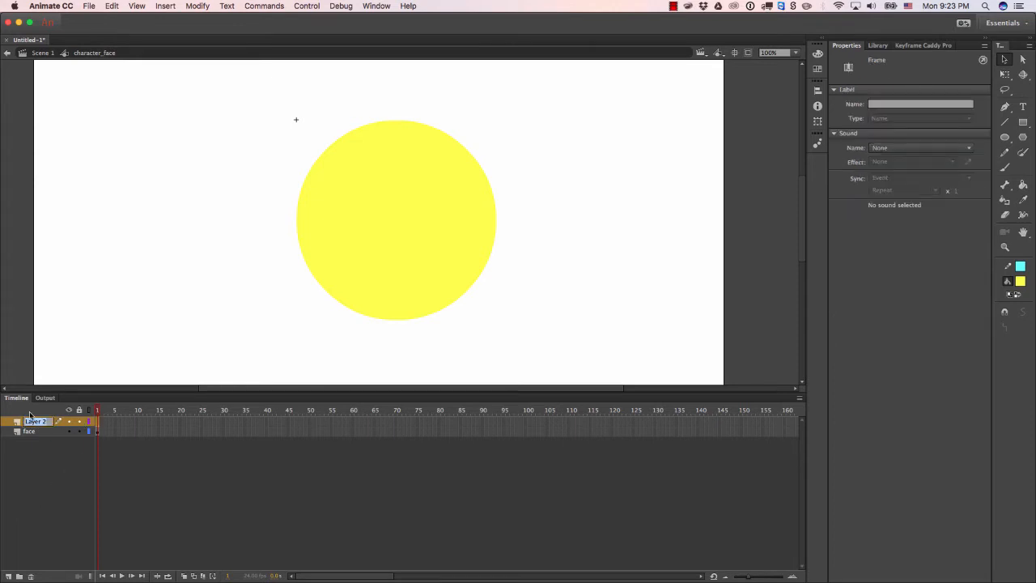
pyautogui.write('mouth')
pyautogui.press('Return')
pyautogui.click(85, 453)
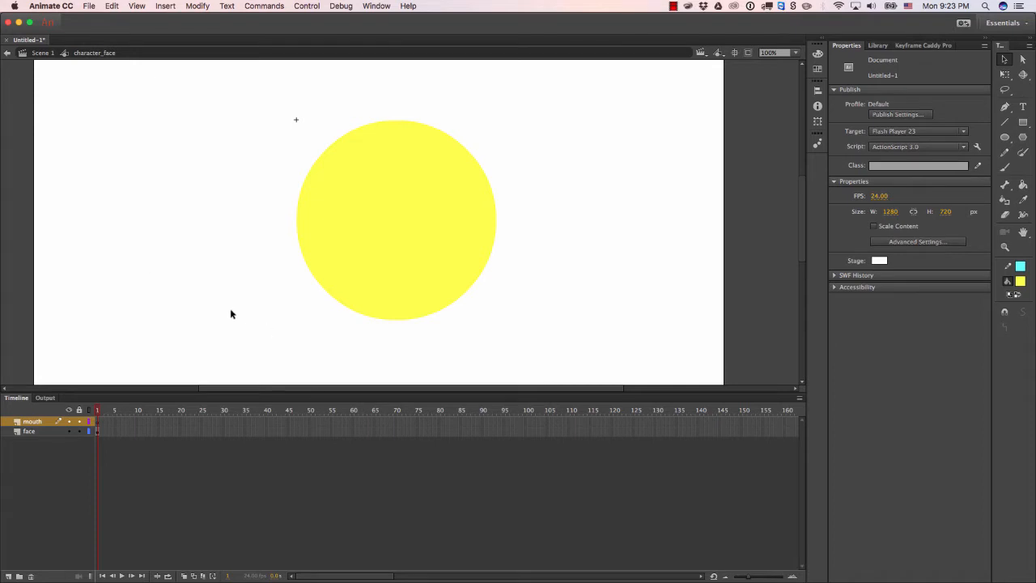
# Select the Pencil tool and set its stroke color to dark red.
pyautogui.click(1005, 166)
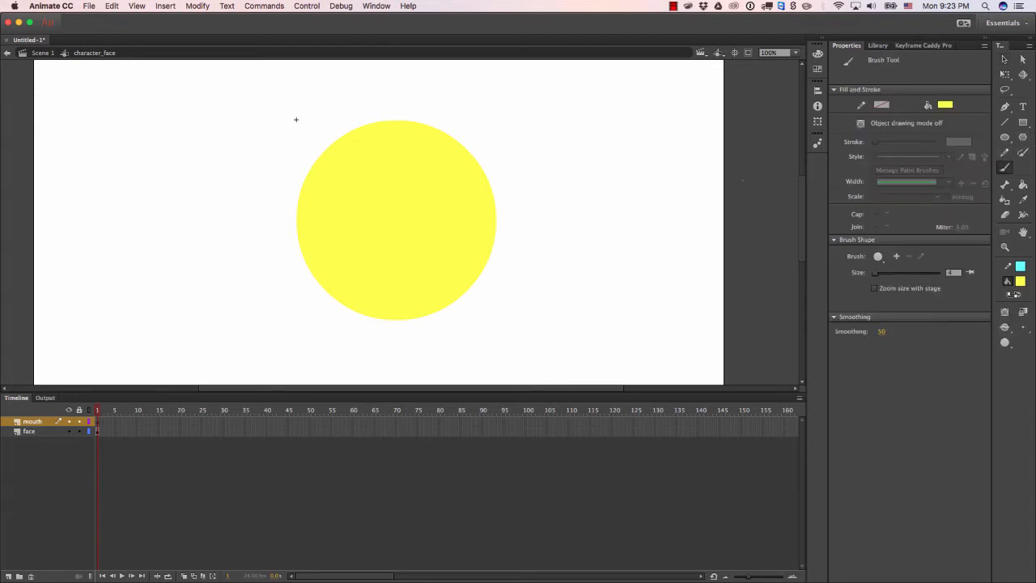
pyautogui.click(1005, 154)
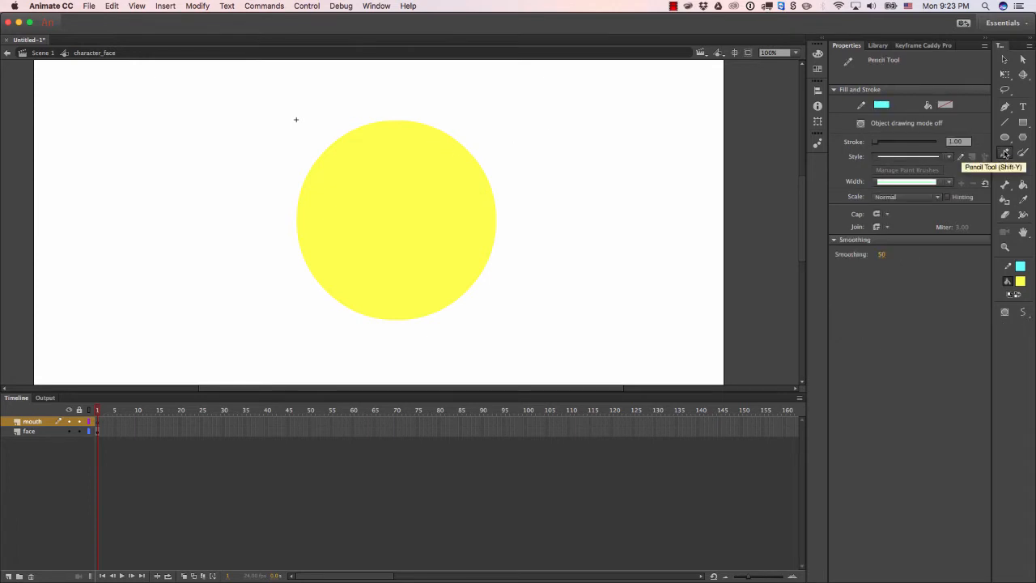
pyautogui.click(1020, 267)
pyautogui.click(1021, 269)
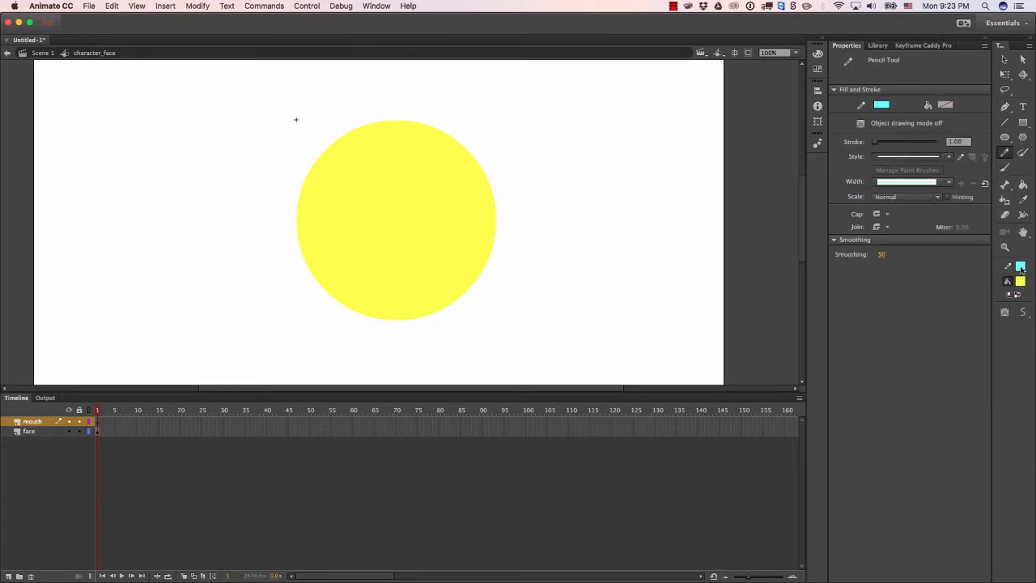
pyautogui.click(1020, 267)
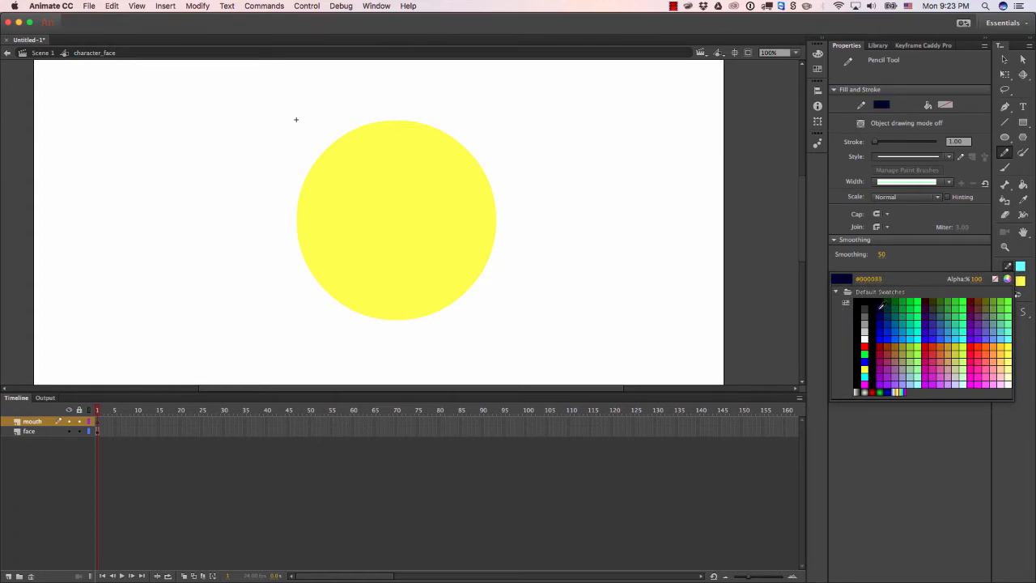
pyautogui.click(972, 301)
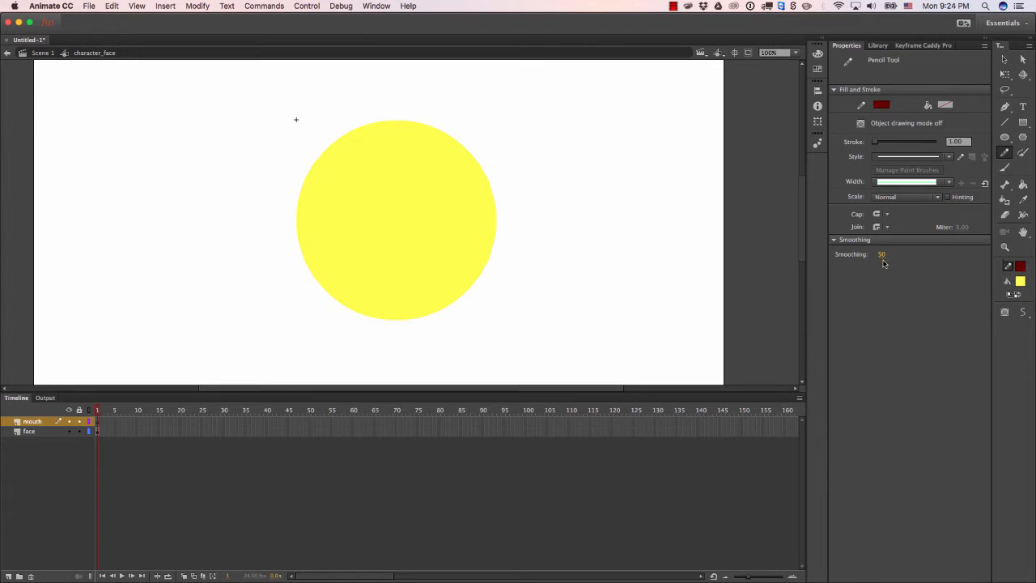
# Try the Pencil's drawing modes and Object Drawing, ending with Smooth mode and Object Drawing off.
pyautogui.click(1022, 312)
pyautogui.click(981, 312)
pyautogui.click(1022, 314)
pyautogui.click(981, 323)
pyautogui.click(1005, 314)
pyautogui.click(1004, 315)
pyautogui.click(1006, 313)
pyautogui.click(1006, 313)
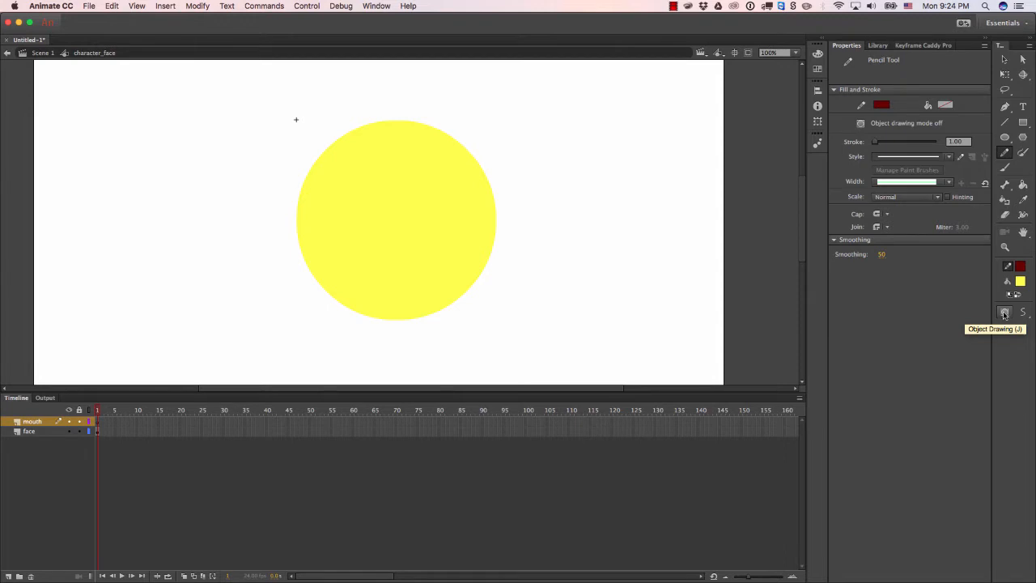
pyautogui.click(1004, 315)
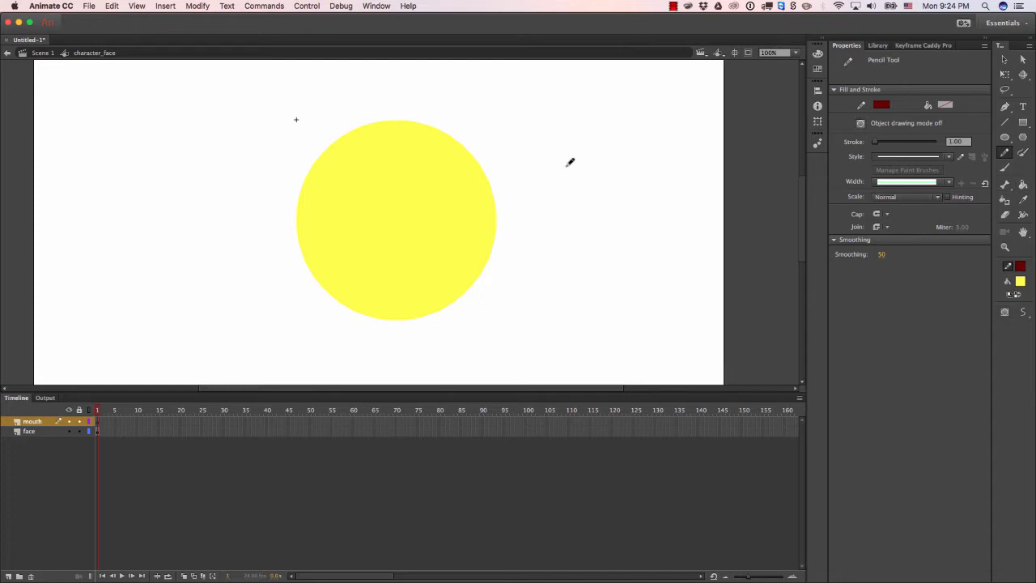
# Draw a smile about 202 by 61 px with short end ticks on the lower face, and delete the stray line pieces at its ends.
pyautogui.moveTo(355, 274)
pyautogui.mouseDown()
pyautogui.moveTo(421, 278)
pyautogui.moveTo(458, 246)
pyautogui.mouseUp()
pyautogui.press('v')
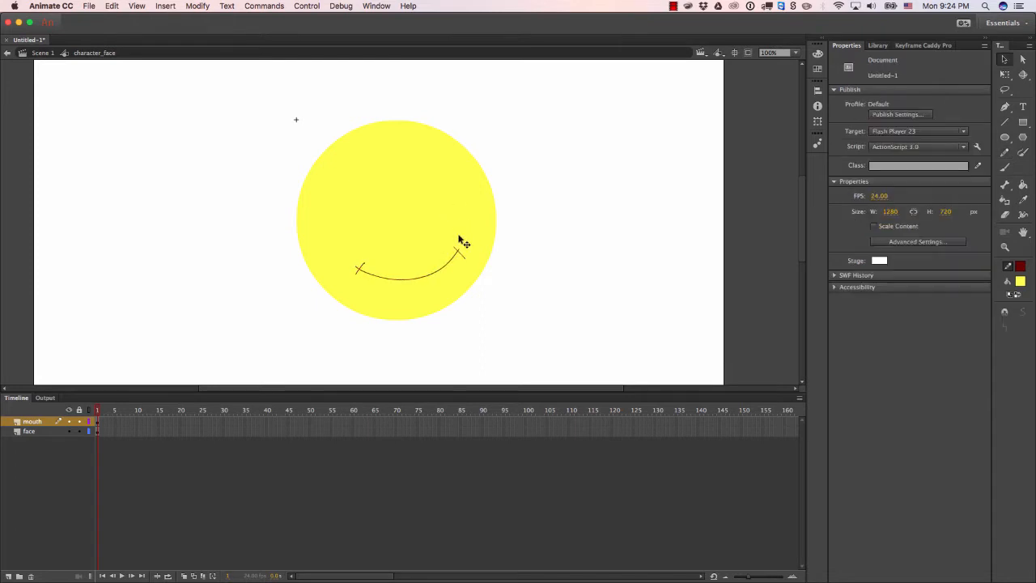
pyautogui.click(459, 250)
pyautogui.press('Delete')
pyautogui.click(357, 267)
pyautogui.press('Delete')
pyautogui.click(365, 263)
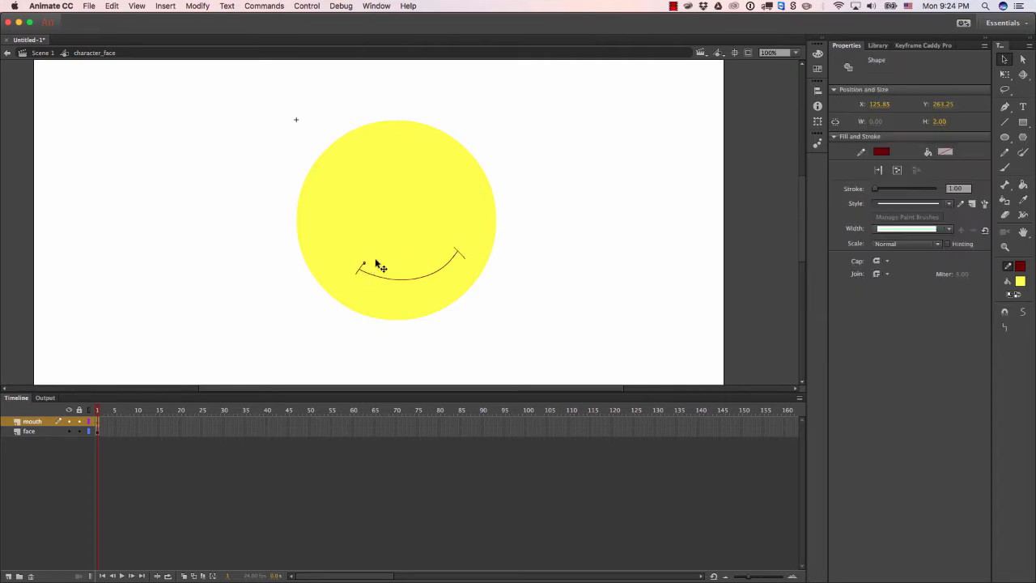
pyautogui.press('Delete')
pyautogui.click(366, 264)
pyautogui.press('Delete')
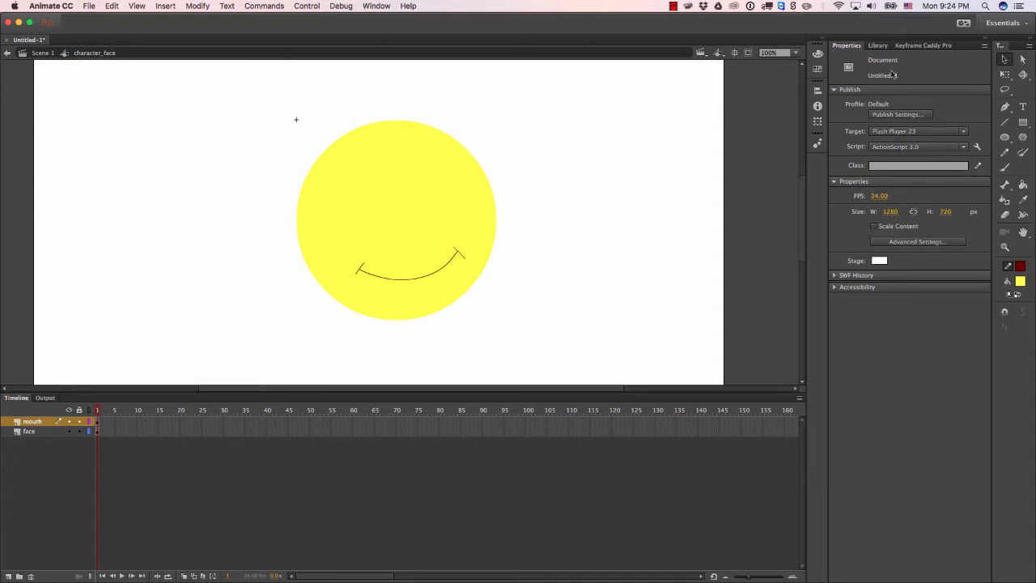
pyautogui.click(465, 257)
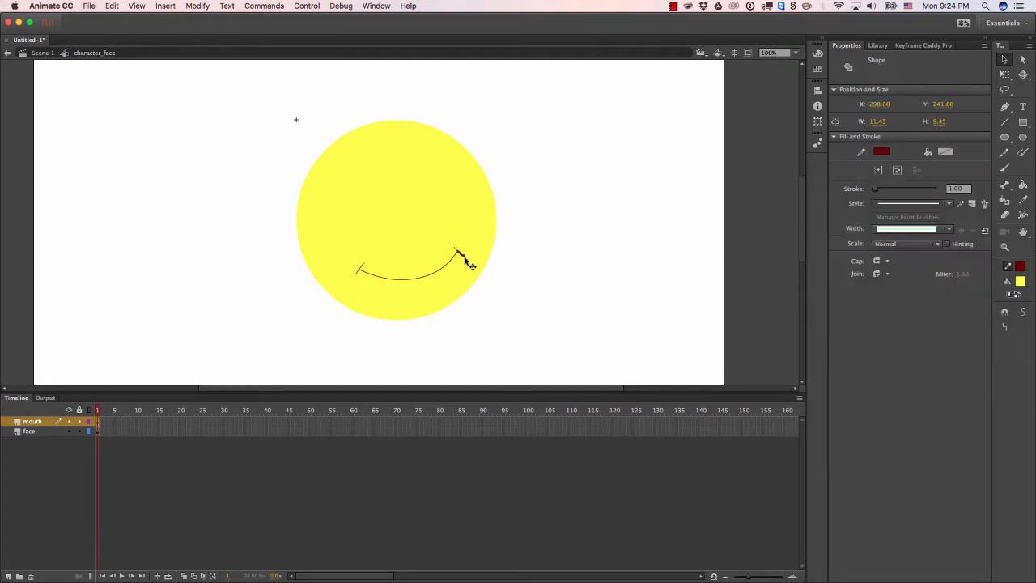
pyautogui.press('Escape')
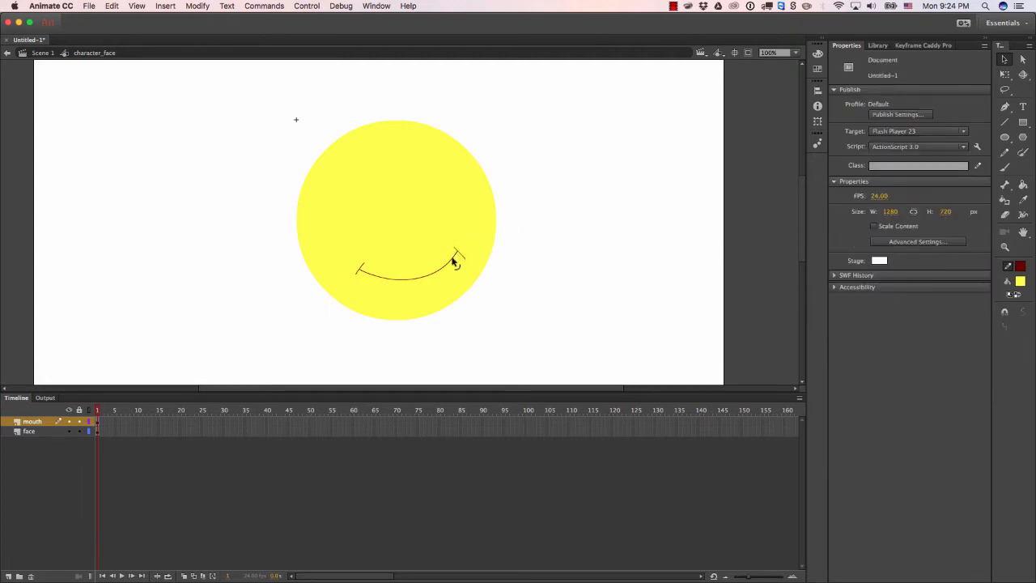
# Thicken the whole smile's stroke to about 7.95 and move it to about X 89, Y 239.
pyautogui.doubleClick(454, 262)
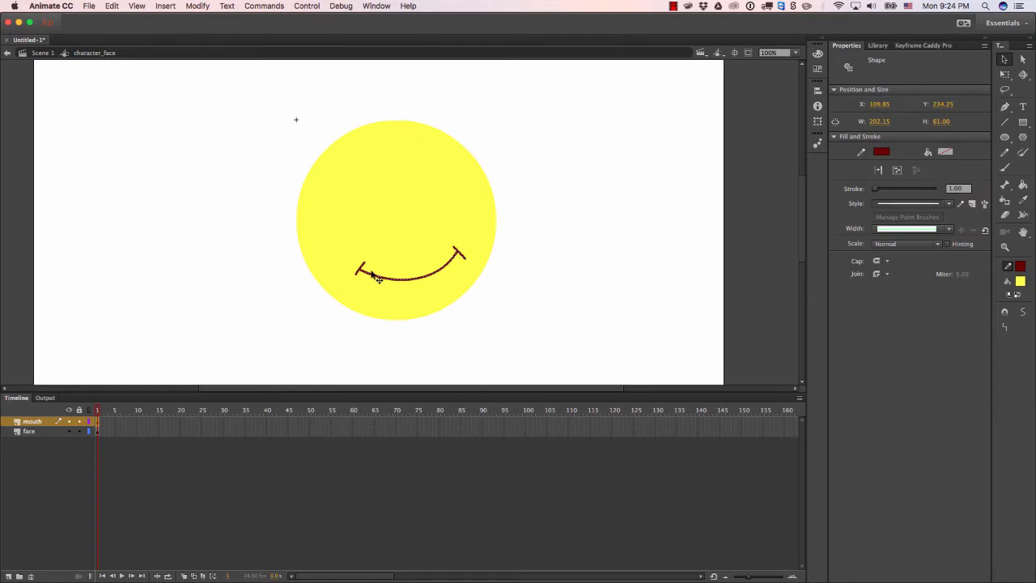
pyautogui.moveTo(880, 191); pyautogui.dragTo(881, 191)
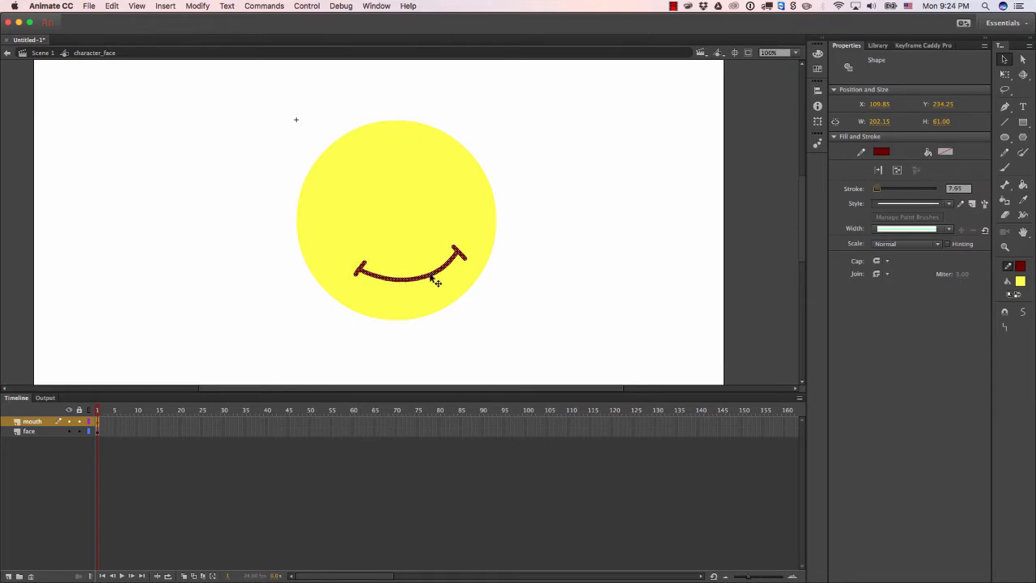
pyautogui.moveTo(456, 271); pyautogui.dragTo(439, 275)
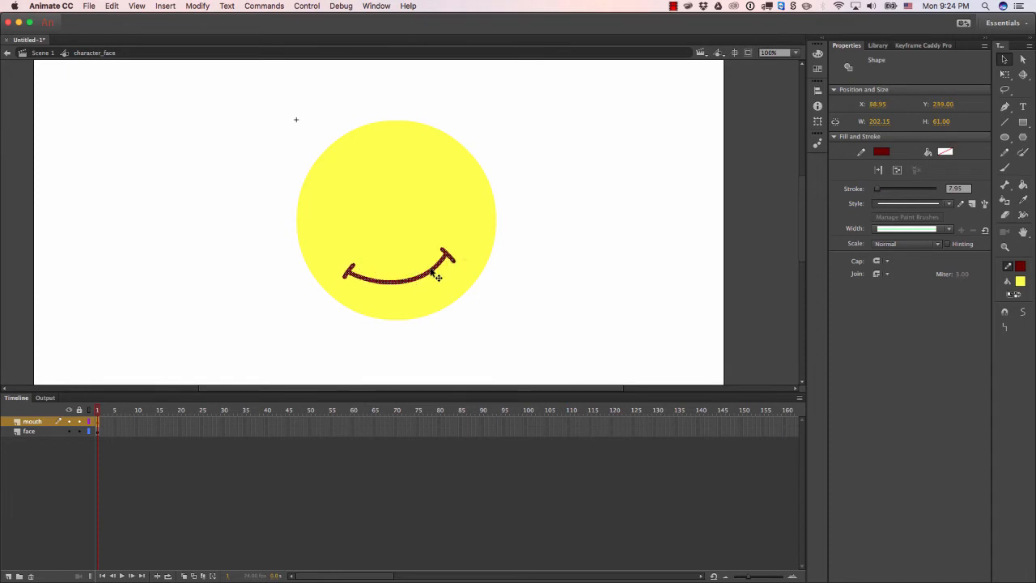
# Convert the smile drawing to a Graphic symbol named mouth.
pyautogui.rightClick(431, 273)
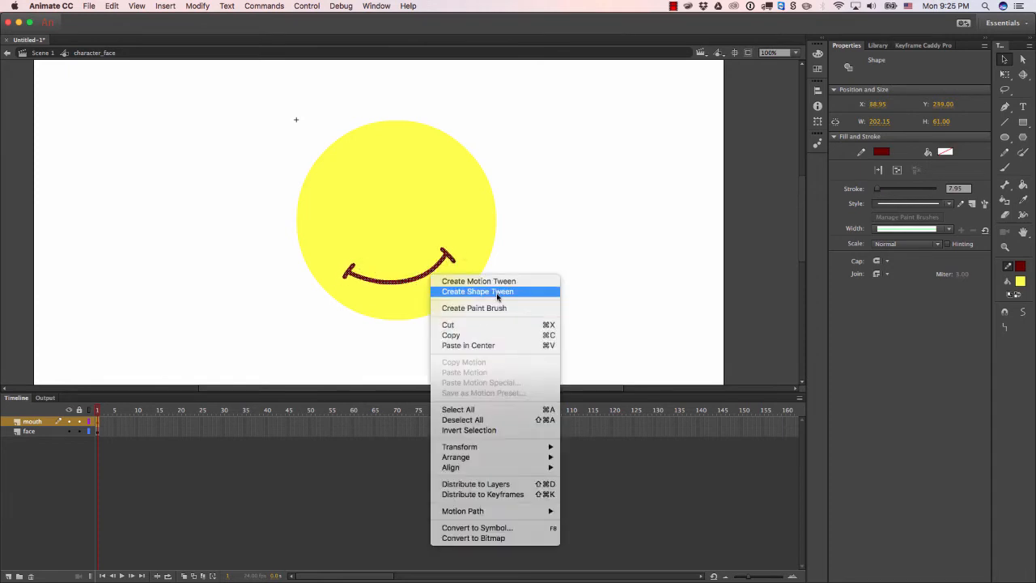
pyautogui.click(475, 528)
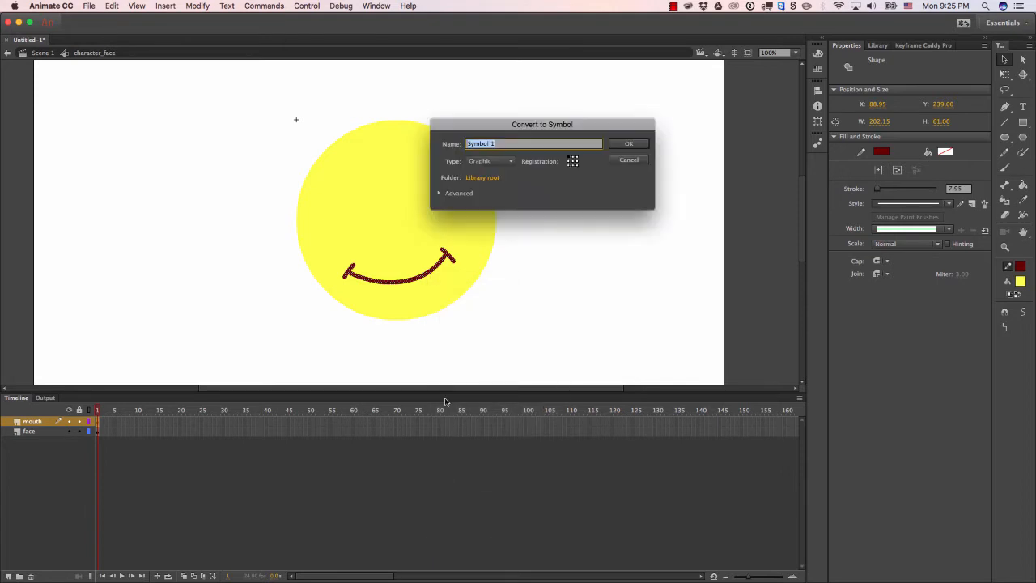
pyautogui.write('mouth')
pyautogui.press('Return')
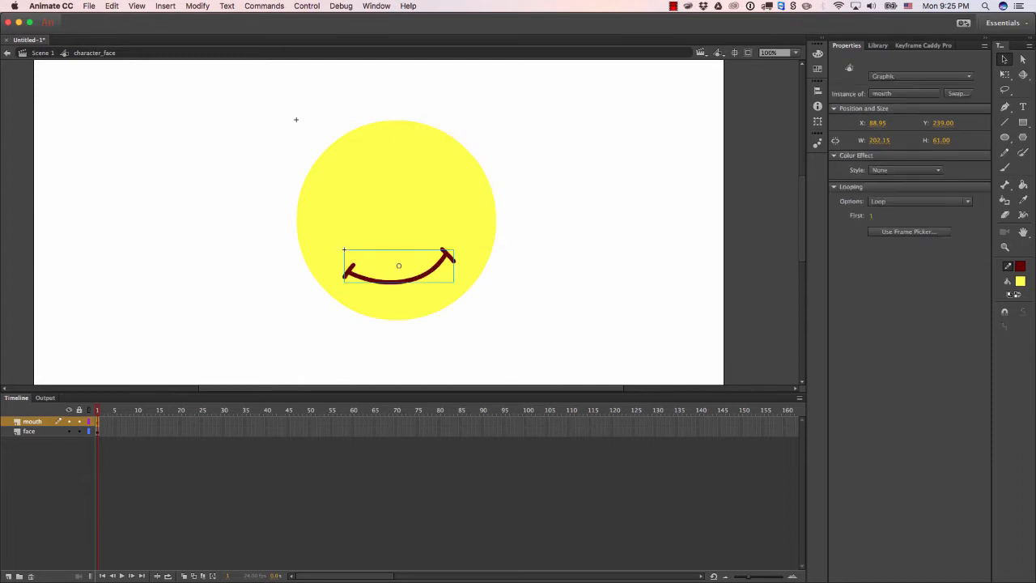
# Center the mouth instance better on the face by moving it to about X 98, Y 239.5.
pyautogui.moveTo(441, 263); pyautogui.dragTo(449, 263)
pyautogui.click(474, 230)
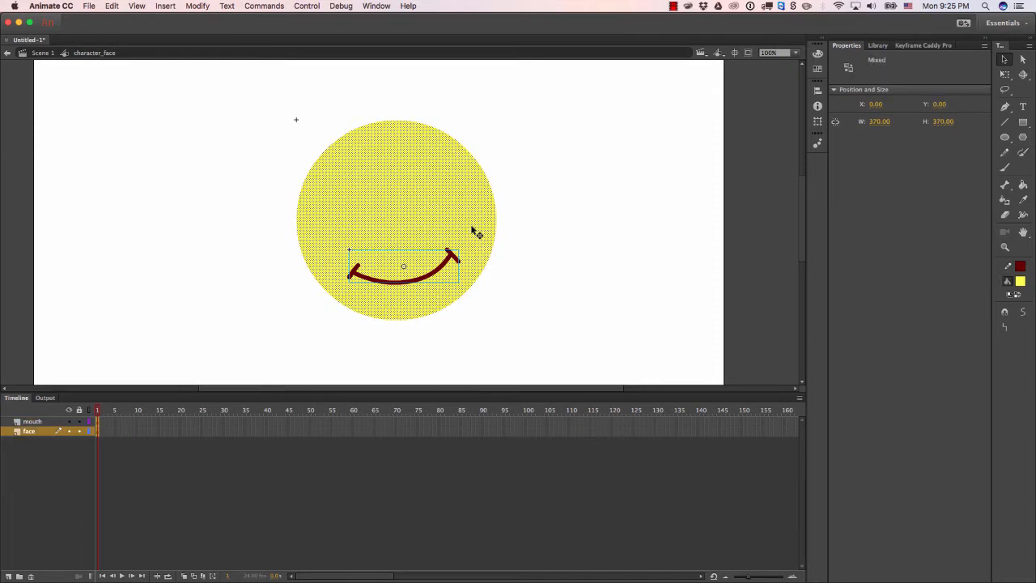
pyautogui.click(504, 211)
pyautogui.click(454, 264)
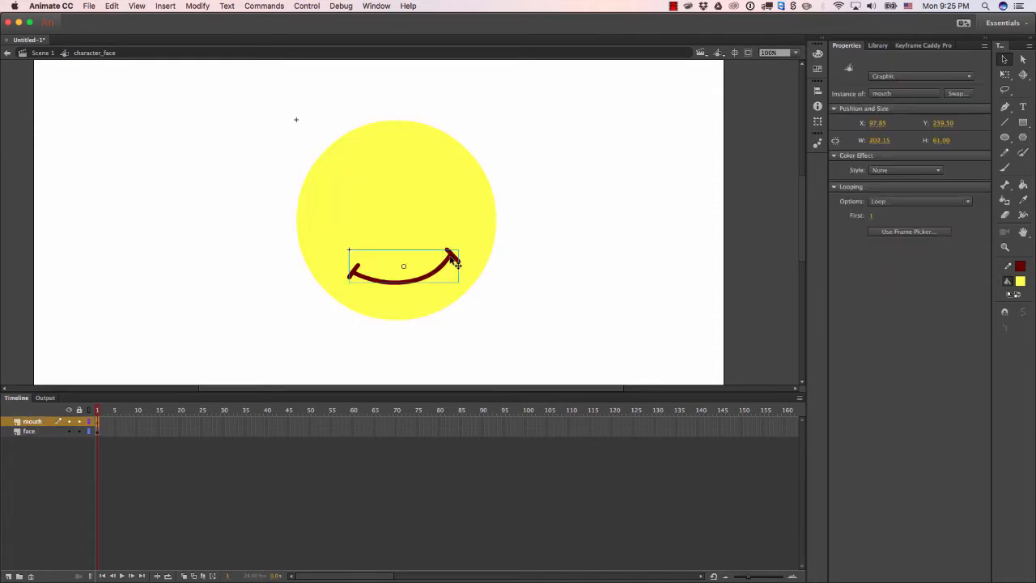
# Open the mouth symbol for editing and rotate the whole smile slightly clockwise so its ends are nearly level.
pyautogui.doubleClick(451, 267)
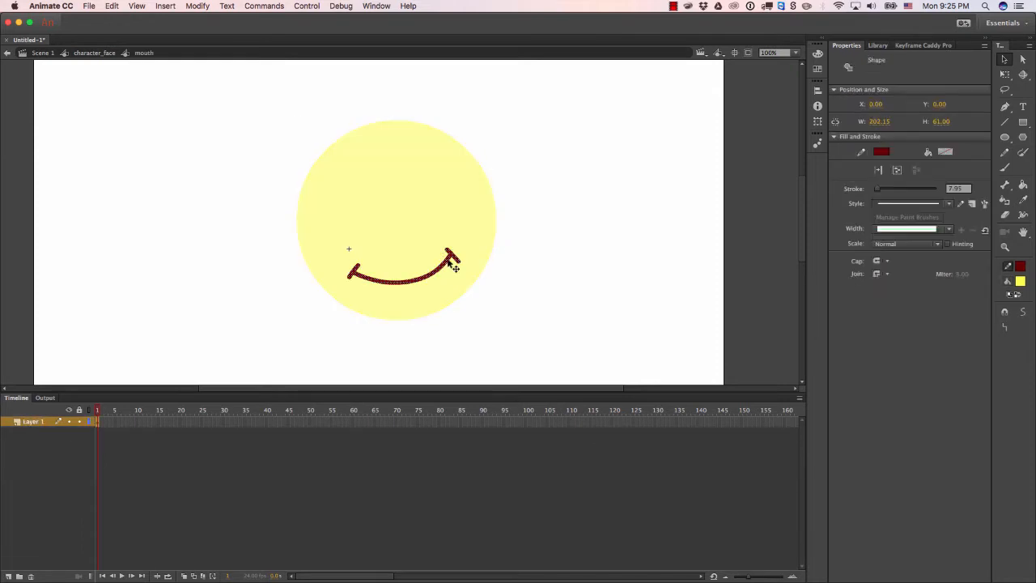
pyautogui.click(512, 214)
pyautogui.moveTo(326, 220)
pyautogui.mouseDown()
pyautogui.moveTo(373, 287)
pyautogui.moveTo(462, 309)
pyautogui.mouseUp()
pyautogui.press('q')
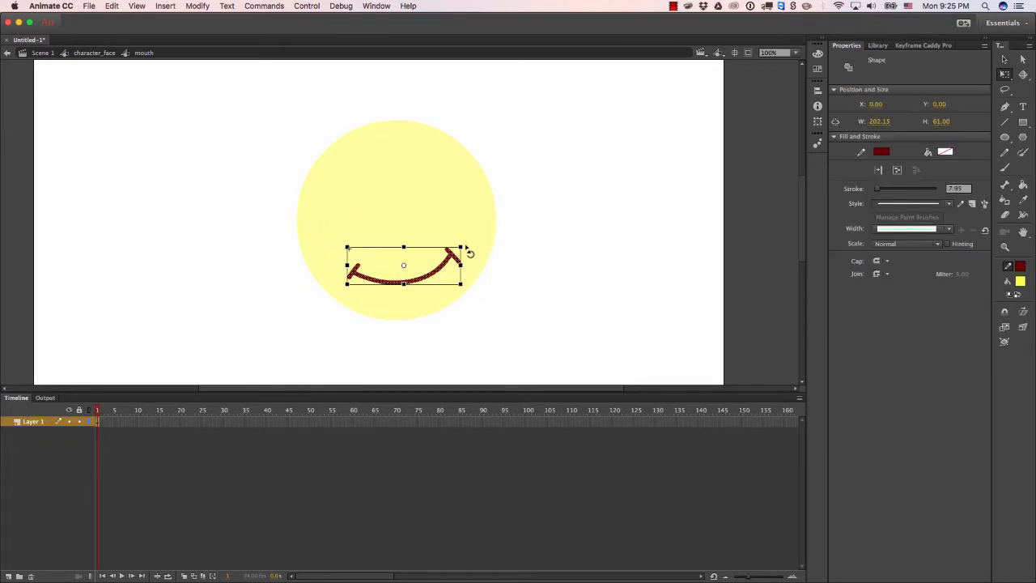
pyautogui.moveTo(466, 247); pyautogui.dragTo(470, 258)
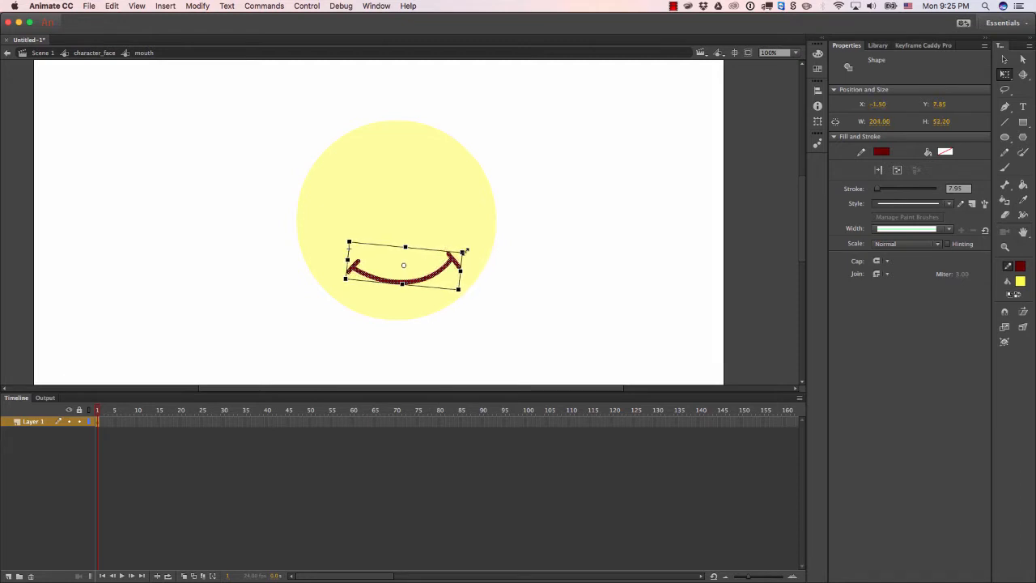
pyautogui.press('v')
pyautogui.click(515, 211)
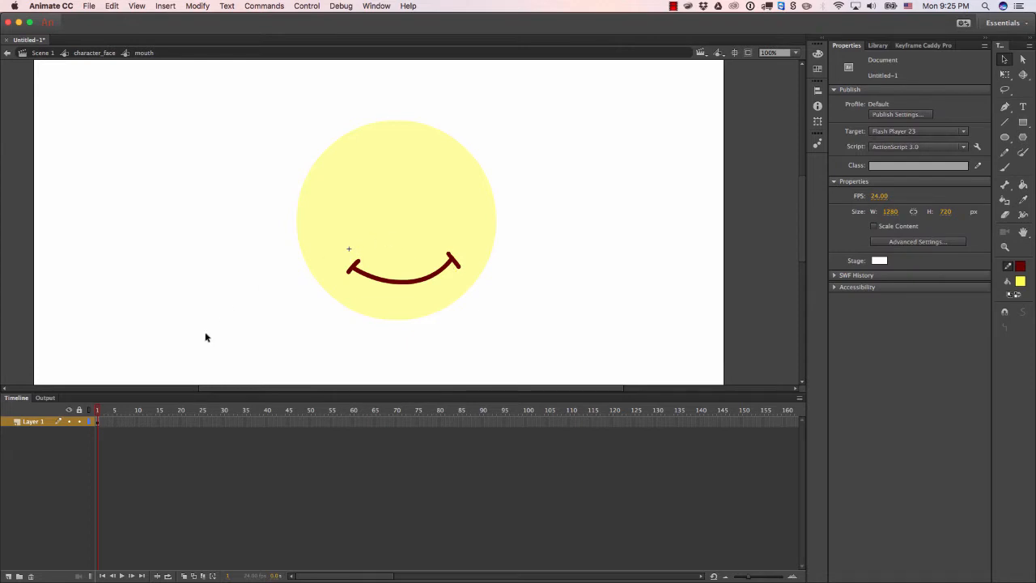
# Rename the mouth symbol's layer to mouth and add a new layer beneath it.
pyautogui.doubleClick(34, 421)
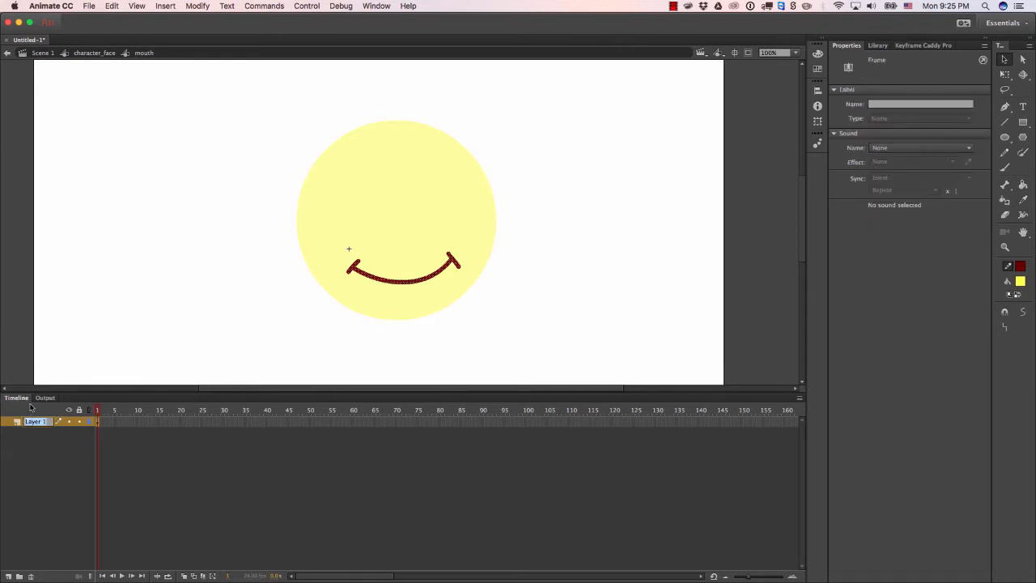
pyautogui.write('mouth')
pyautogui.press('Return')
pyautogui.click(8, 575)
pyautogui.moveTo(45, 424); pyautogui.dragTo(42, 435)
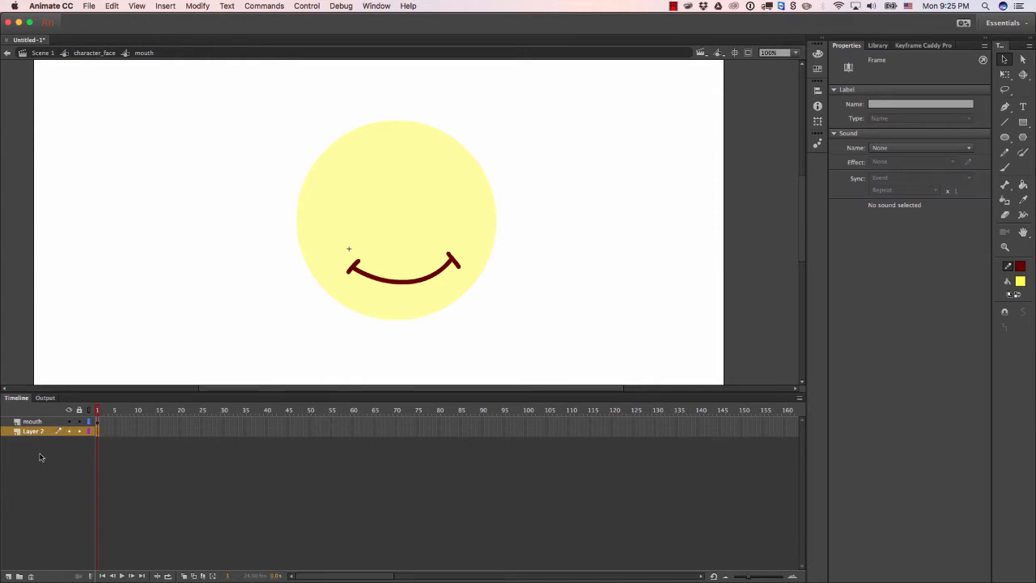
pyautogui.click(41, 454)
# Import phoneme_mouth_chart_by_cartoonistwill.png from the Downloads folder into the library and display the library's contents.
pyautogui.click(91, 7)
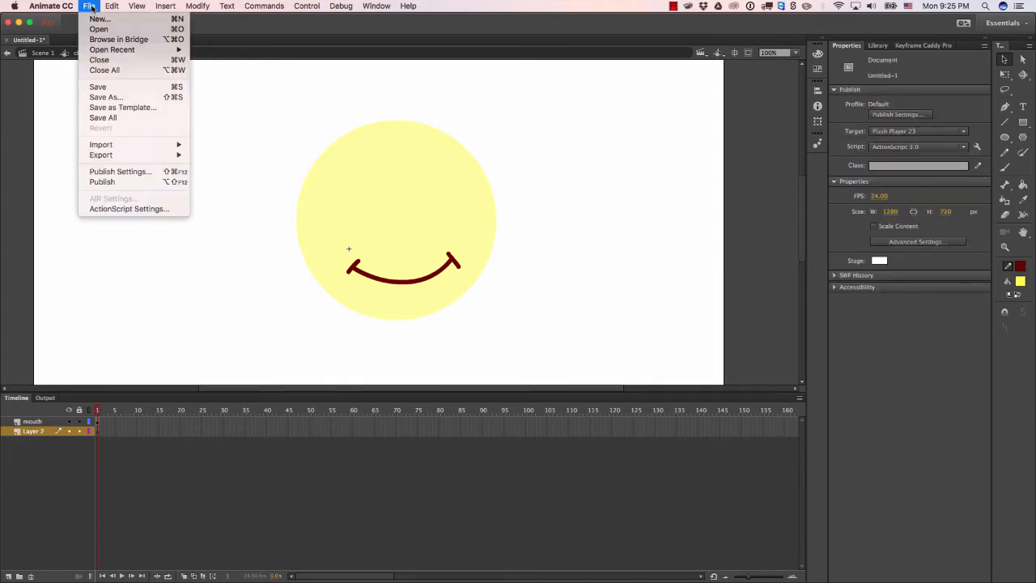
pyautogui.moveTo(171, 145)
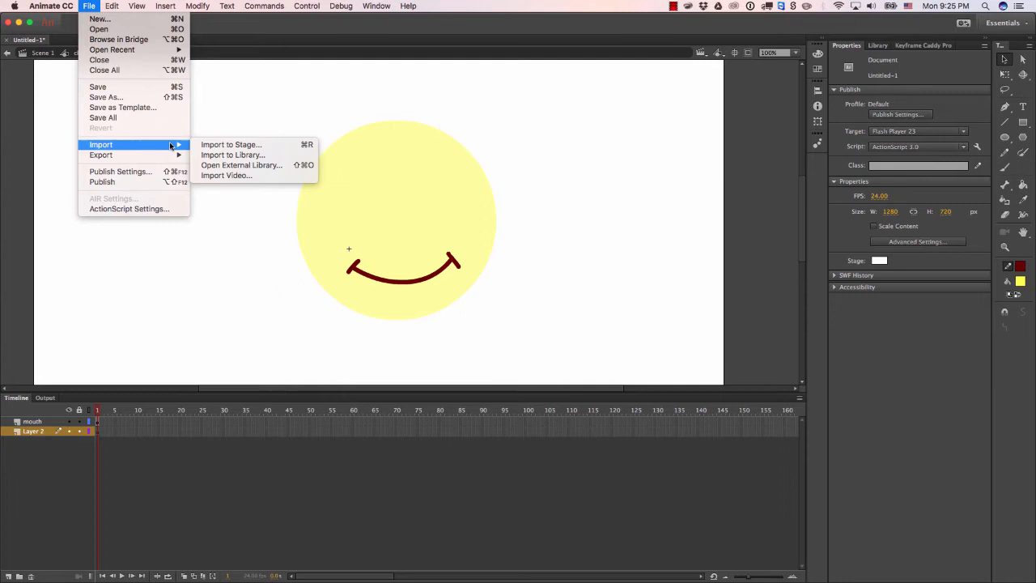
pyautogui.click(227, 156)
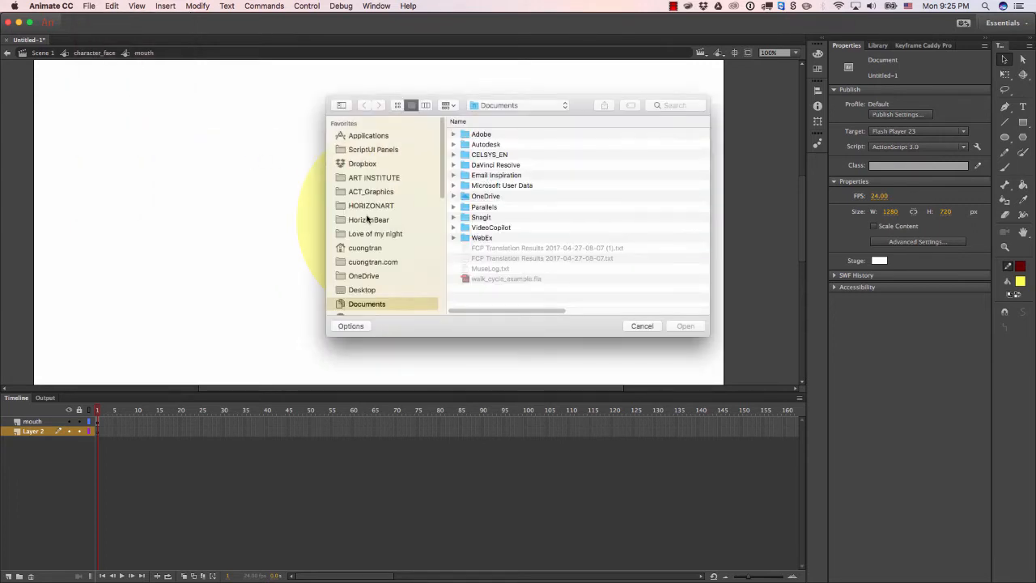
pyautogui.scroll(-3, 366, 227)
pyautogui.click(372, 187)
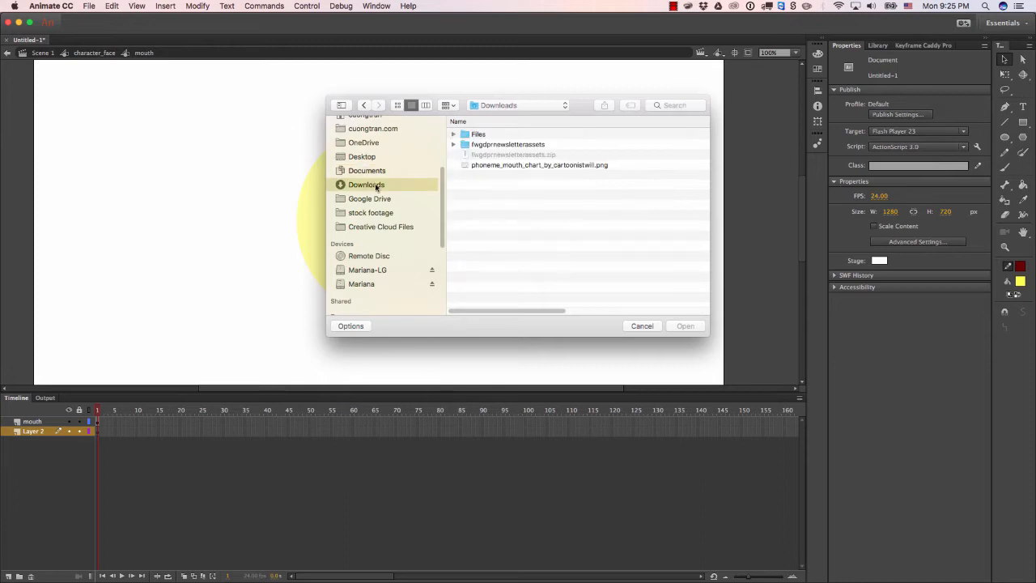
pyautogui.click(527, 165)
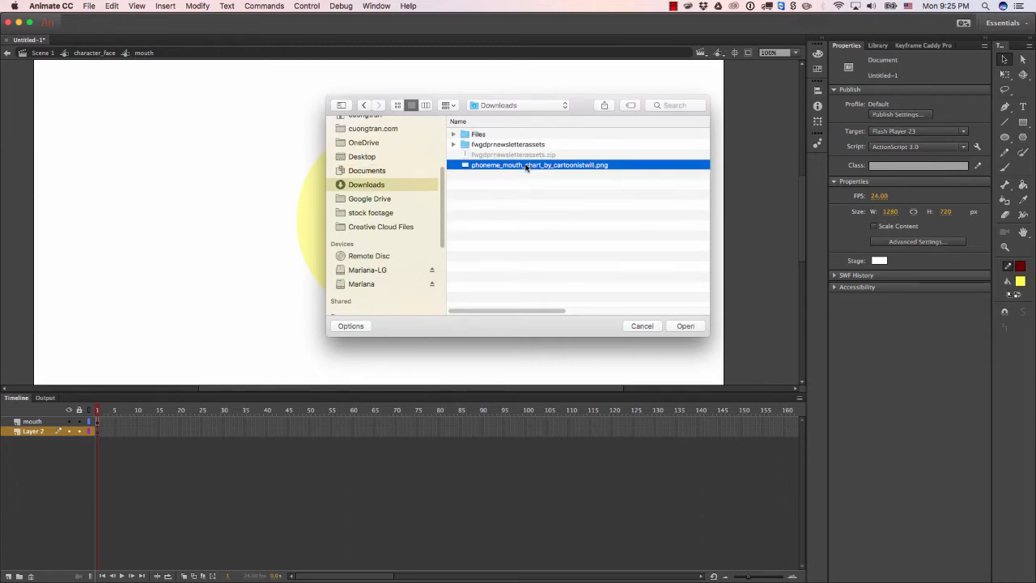
pyautogui.press('space')
pyautogui.press('space')
pyautogui.click(685, 327)
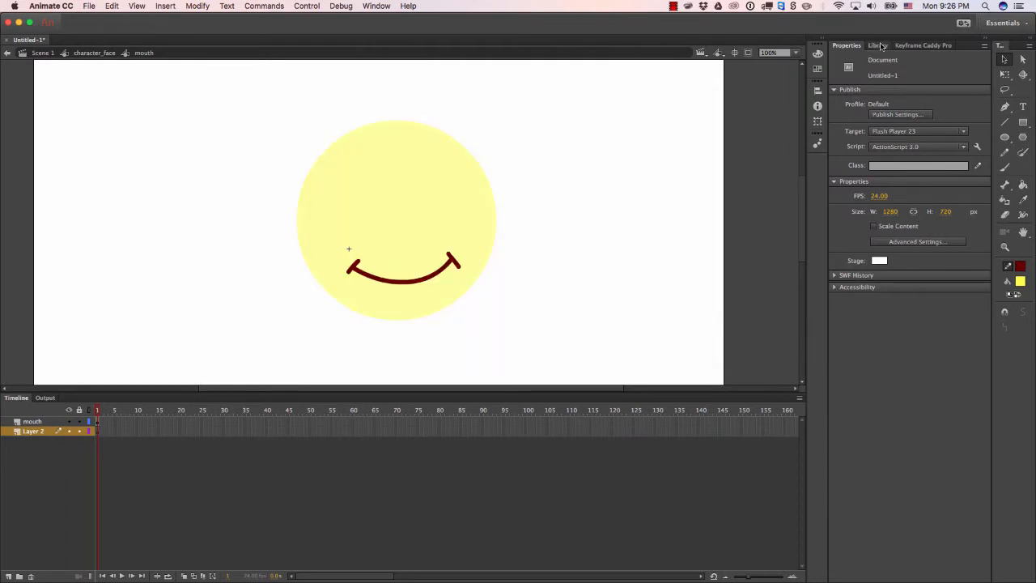
pyautogui.click(878, 46)
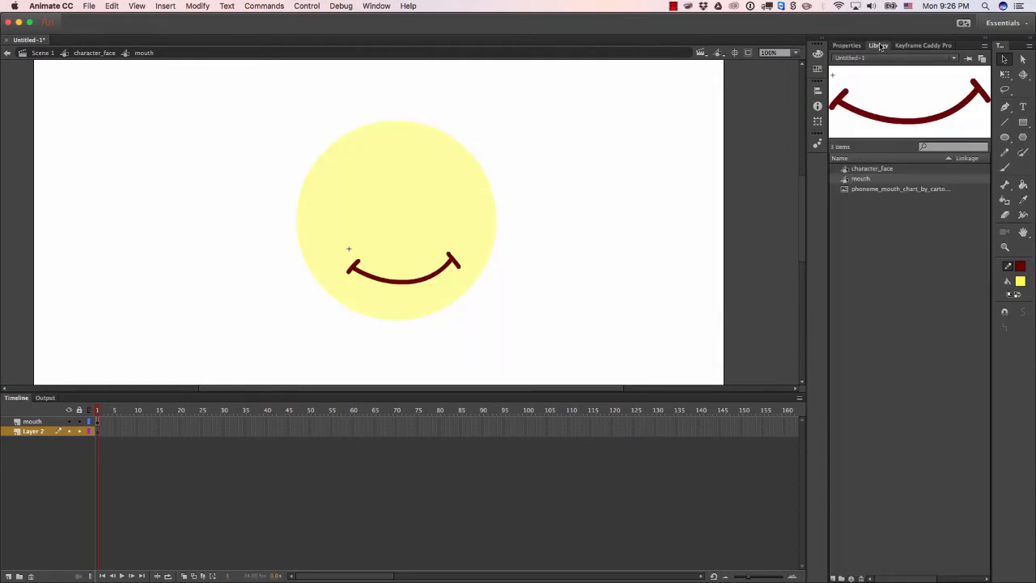
# Place the phoneme mouth chart image from the library onto Layer 2 of the mouth symbol.
pyautogui.click(862, 190)
pyautogui.moveTo(831, 202); pyautogui.dragTo(154, 227)
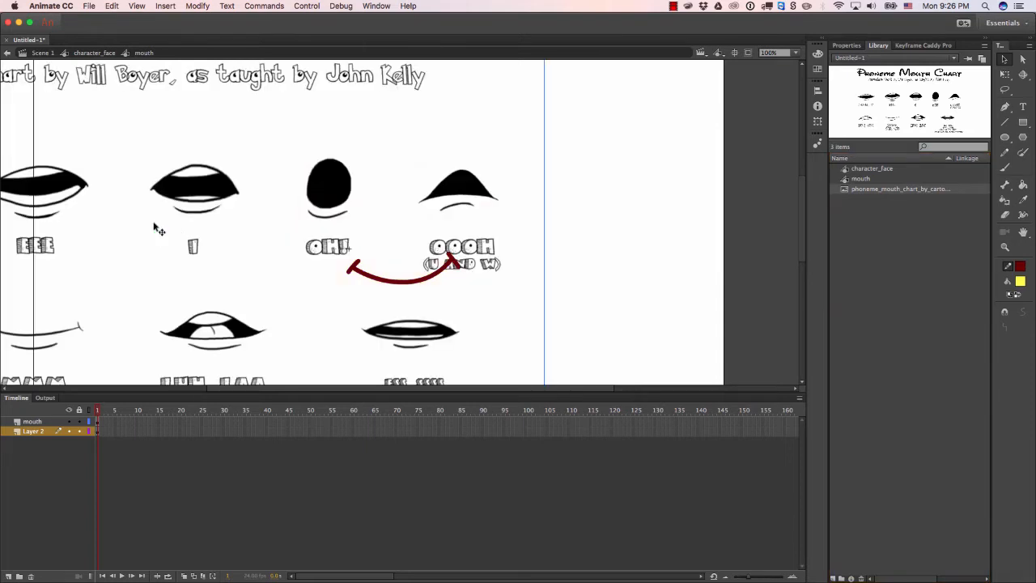
pyautogui.scroll(-2, 345, 232)
pyautogui.scroll(2, 346, 231)
pyautogui.press('super+minus')
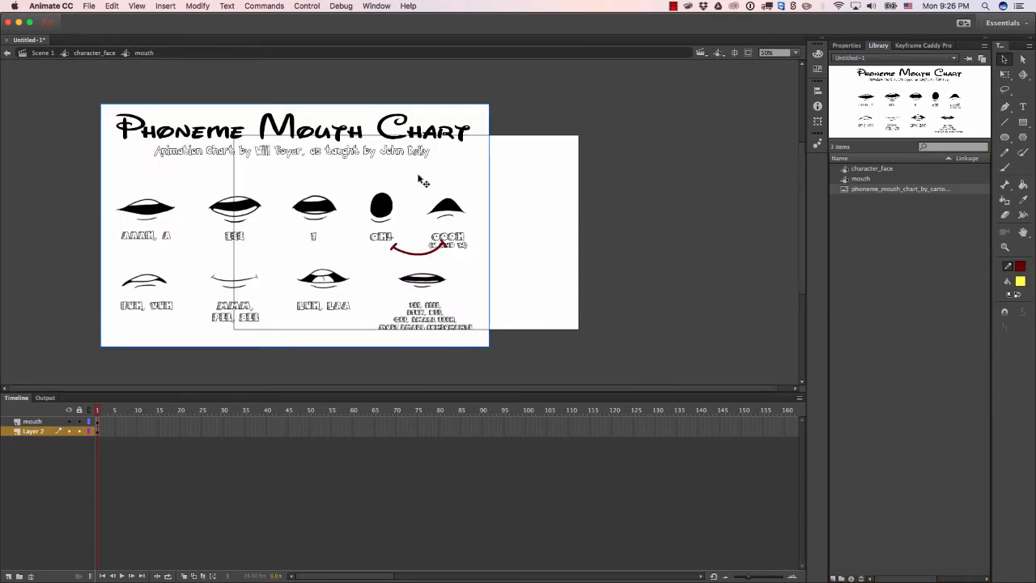
# Scale the phoneme chart down proportionally to less than half its size and position it just beside the yellow face without overlapping it.
pyautogui.press('q')
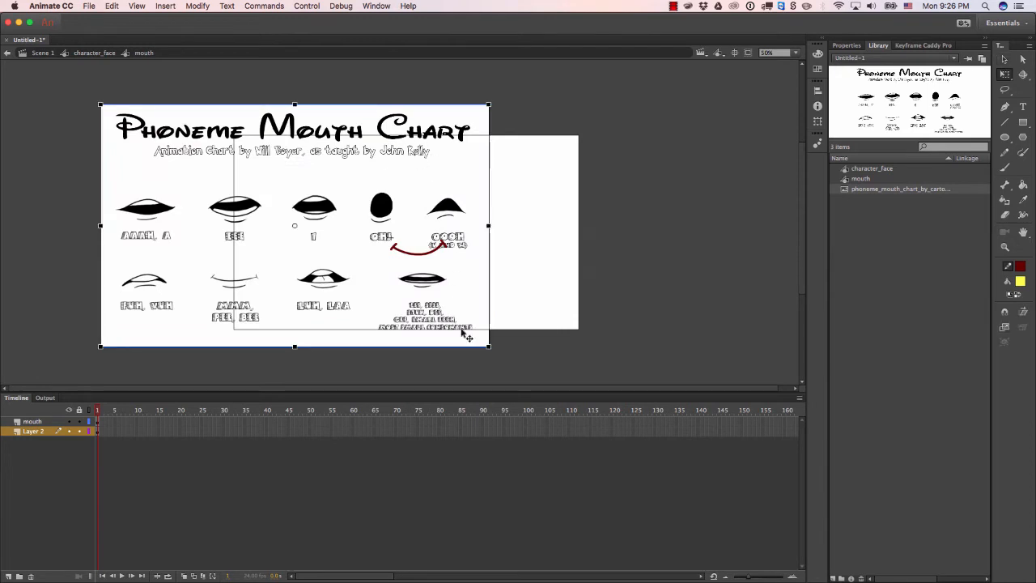
pyautogui.moveTo(486, 344); pyautogui.dragTo(371, 287)
pyautogui.scroll(2, 364, 283)
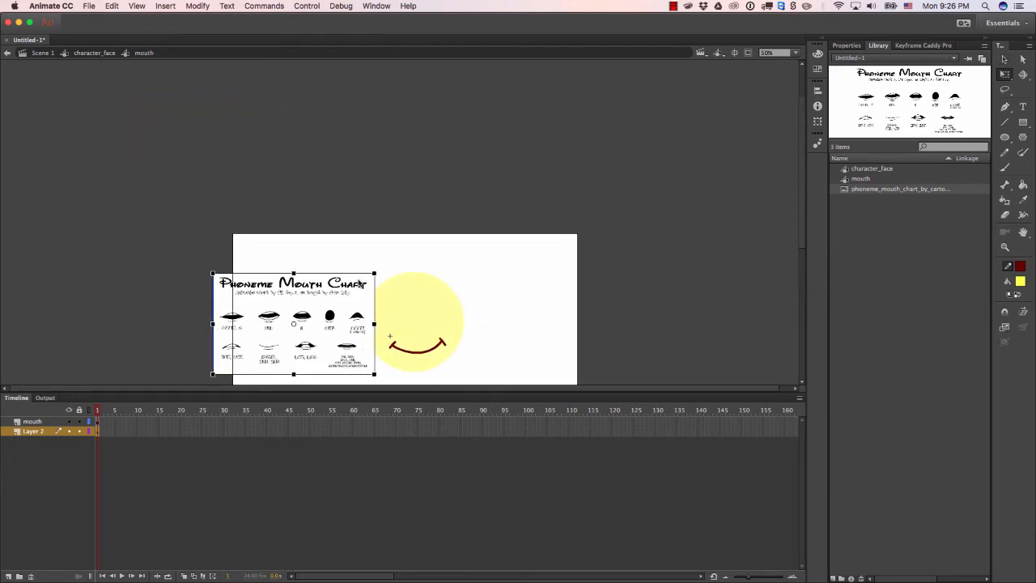
pyautogui.scroll(-2, 362, 284)
pyautogui.press('super+equal')
pyautogui.press('super+equal')
pyautogui.press('super+minus')
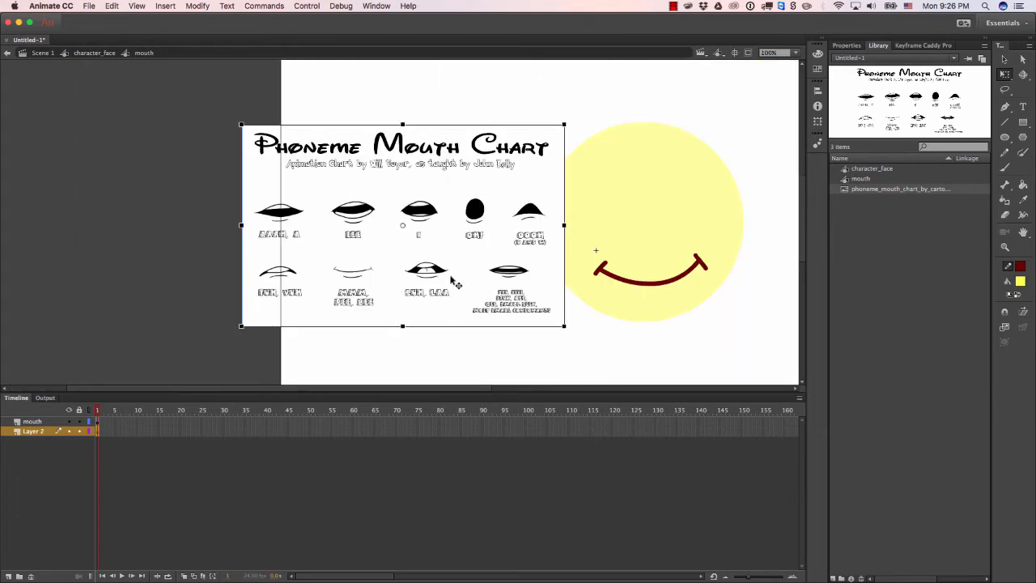
pyautogui.moveTo(532, 263); pyautogui.dragTo(417, 270)
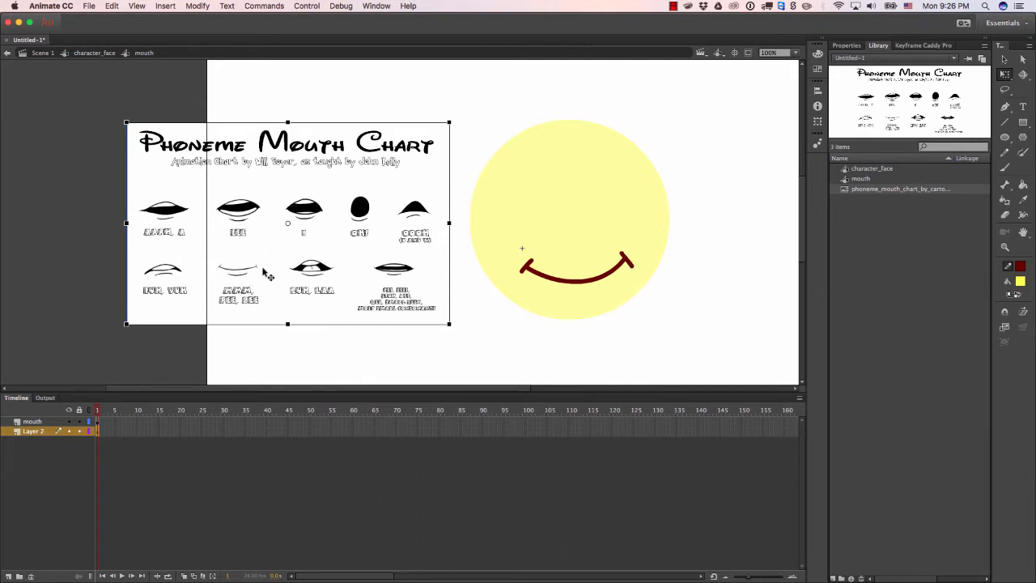
pyautogui.click(248, 330)
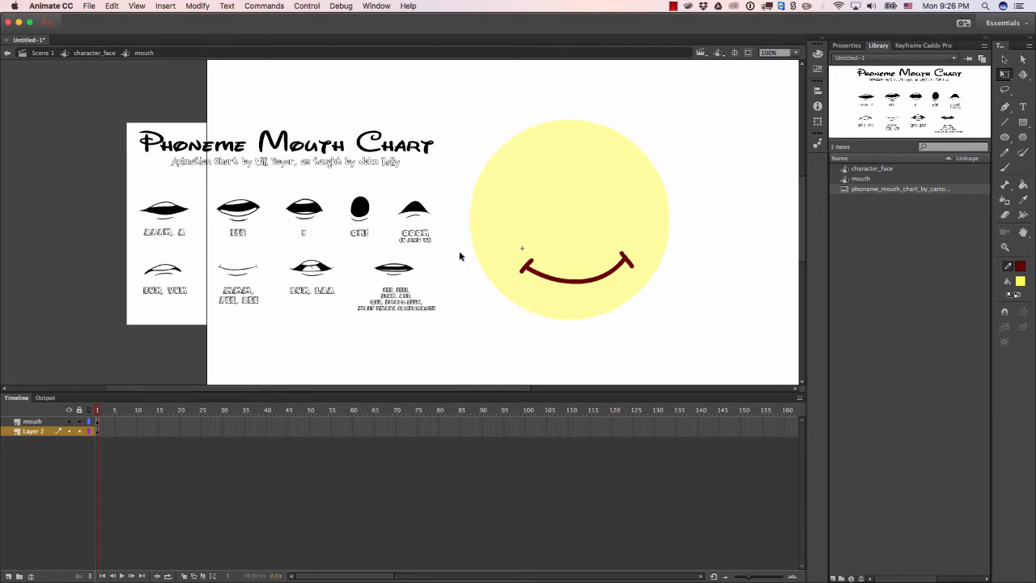
# Draw a short curved lower-lip line beneath the smile with the Pencil tool, redoing the stroke until it looks right.
pyautogui.press('y')
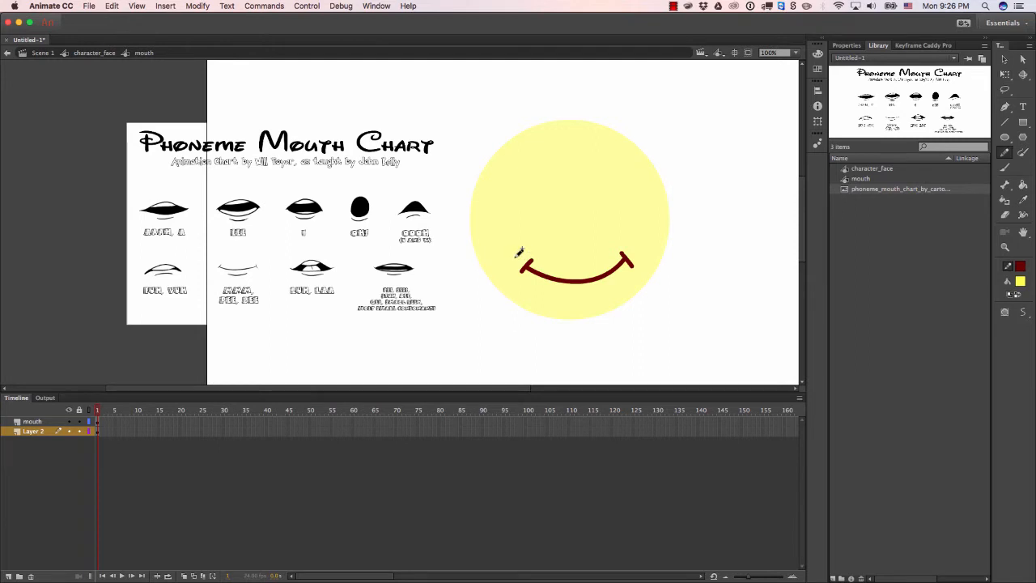
pyautogui.moveTo(548, 291)
pyautogui.mouseDown()
pyautogui.moveTo(608, 288)
pyautogui.moveTo(623, 277)
pyautogui.mouseUp()
pyautogui.press('super+z')
pyautogui.press('super+z')
pyautogui.moveTo(554, 288)
pyautogui.mouseDown()
pyautogui.moveTo(576, 297)
pyautogui.moveTo(619, 276)
pyautogui.mouseUp()
pyautogui.press('super+z')
pyautogui.moveTo(551, 289)
pyautogui.mouseDown()
pyautogui.moveTo(586, 297)
pyautogui.moveTo(621, 275)
pyautogui.mouseUp()
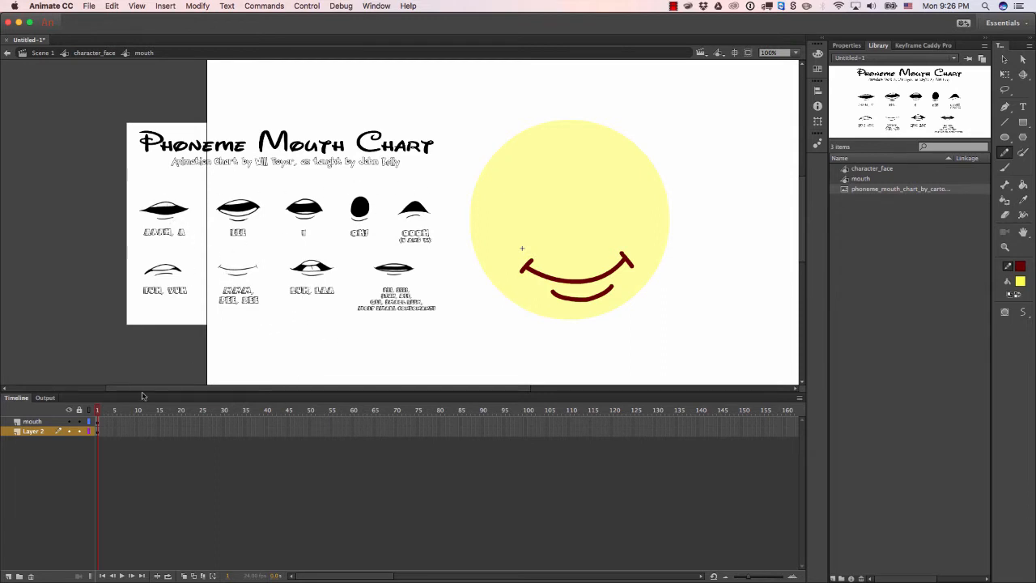
# Rename Layer 2 to reference and lock it.
pyautogui.doubleClick(38, 434)
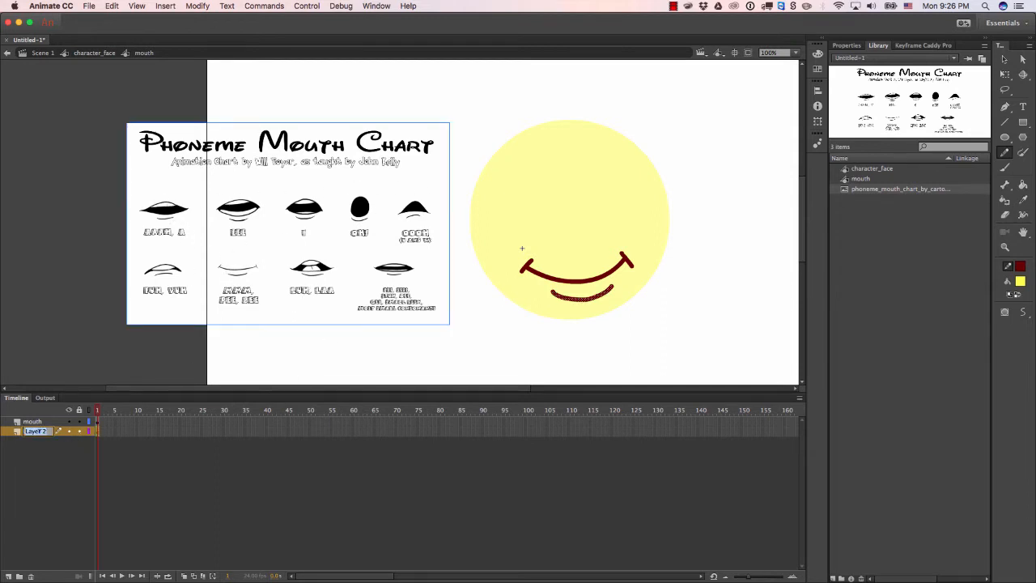
pyautogui.write('reference')
pyautogui.press('Return')
pyautogui.click(79, 430)
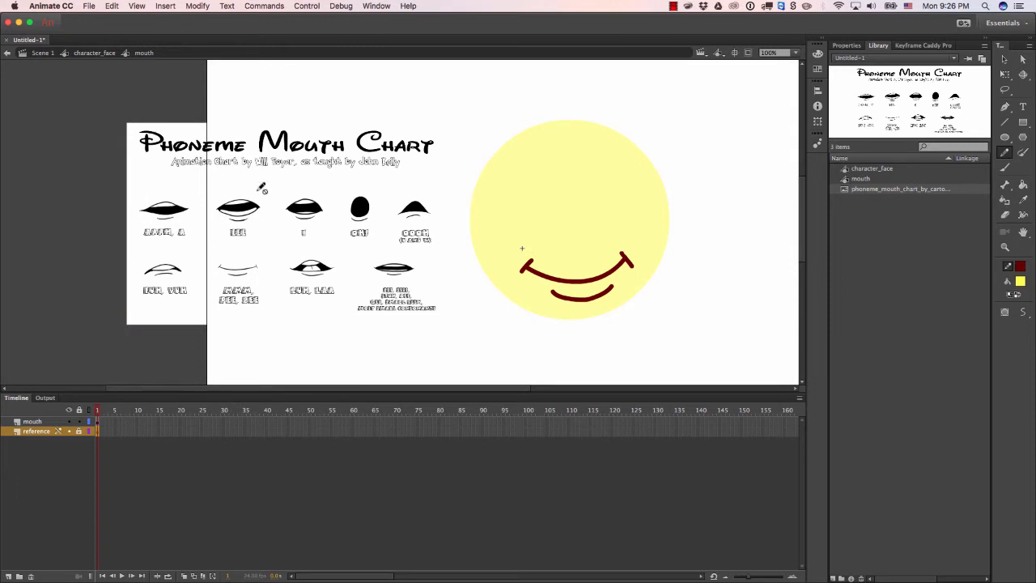
# Move the lower-lip line from the reference layer to the mouth layer in the same place, leaving the reference layer locked.
pyautogui.moveTo(546, 132); pyautogui.dragTo(474, 124)
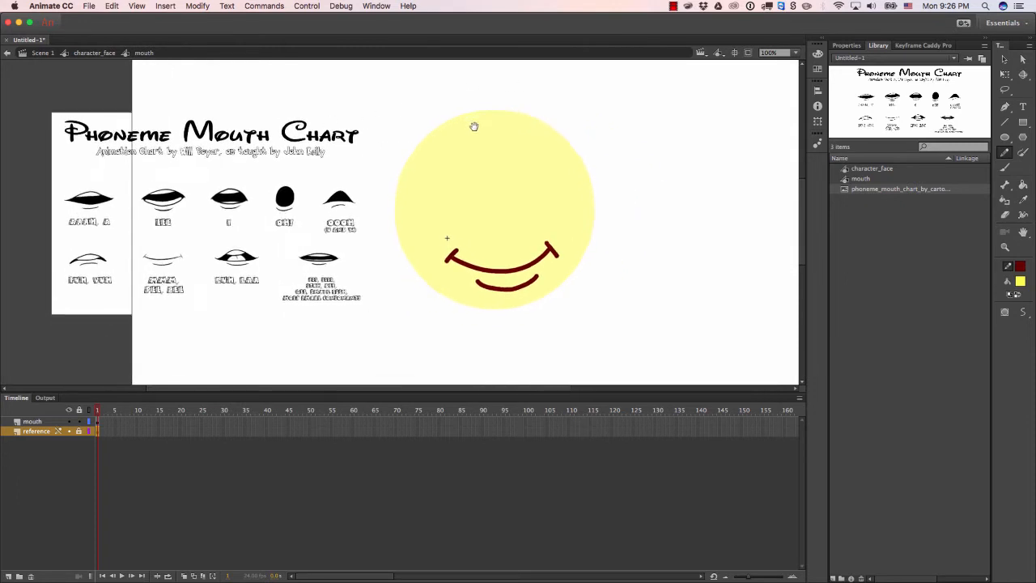
pyautogui.click(97, 422)
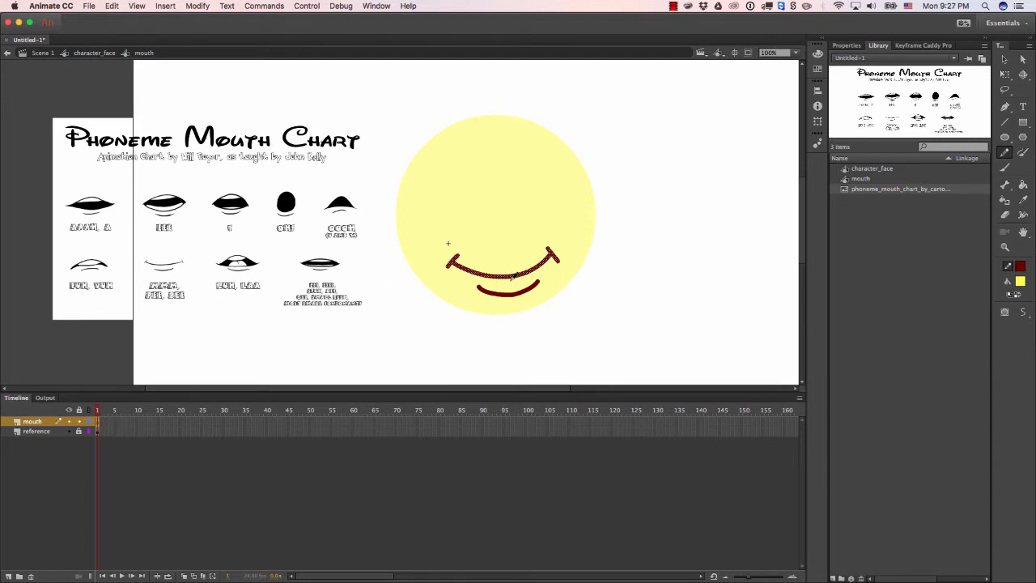
pyautogui.click(92, 429)
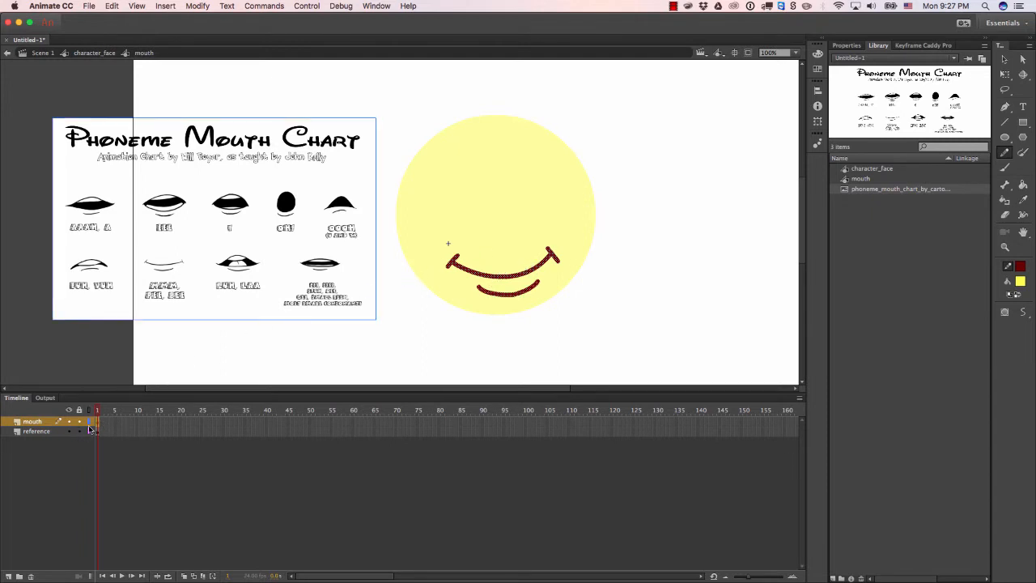
pyautogui.press('v')
pyautogui.click(418, 345)
pyautogui.click(500, 294)
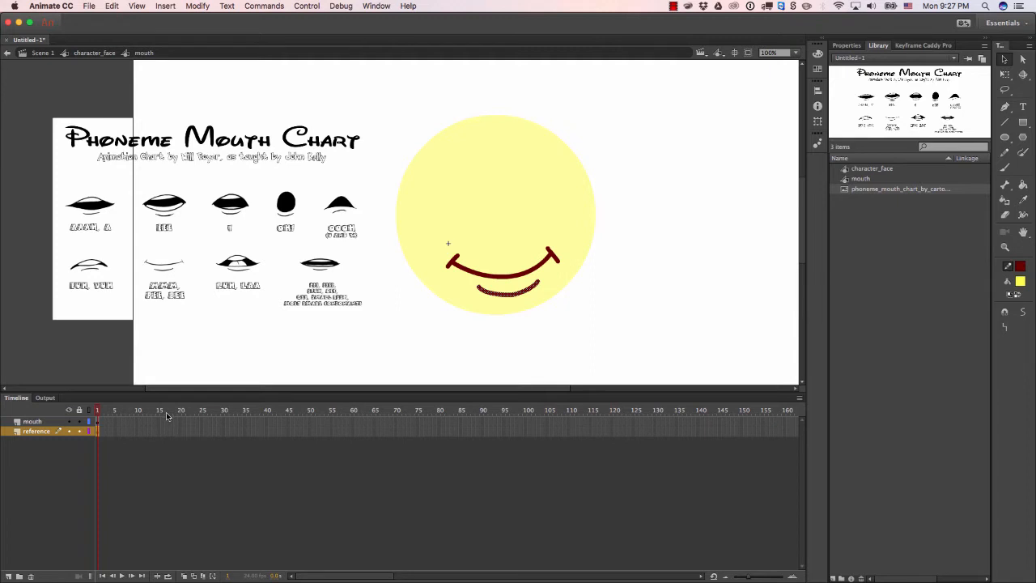
pyautogui.press('Delete')
pyautogui.click(98, 422)
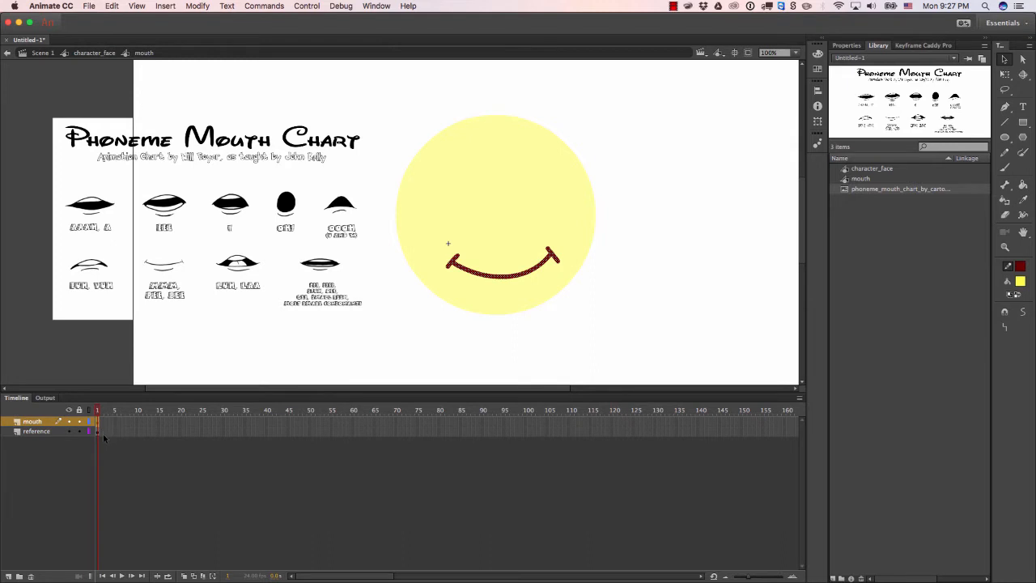
pyautogui.press('super+z')
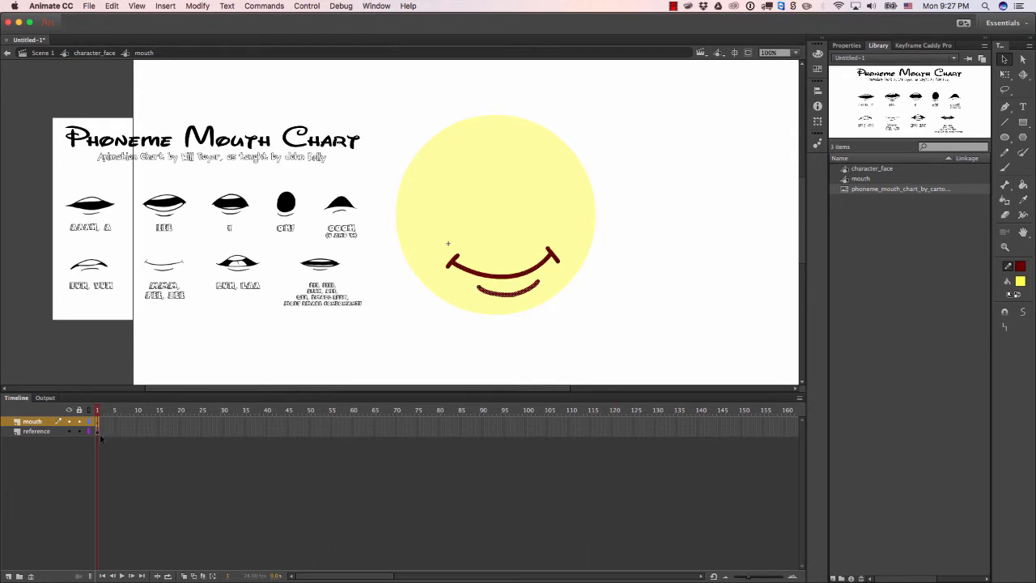
pyautogui.click(88, 460)
# Move the mouth layer's drawing from frame 1 to frame 7 and extend the reference layer through frame 9.
pyautogui.click(97, 423)
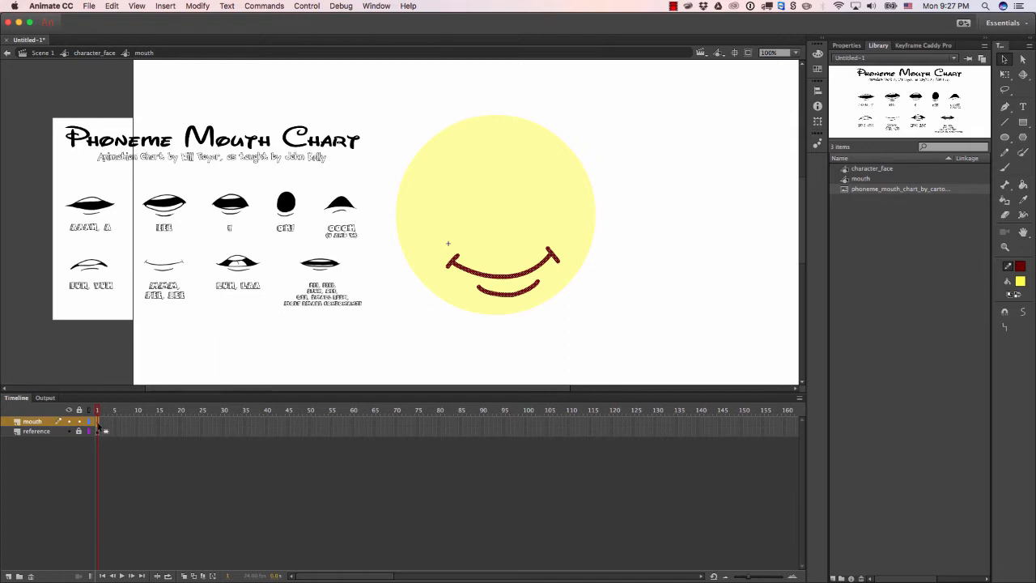
pyautogui.moveTo(97, 423); pyautogui.dragTo(124, 424)
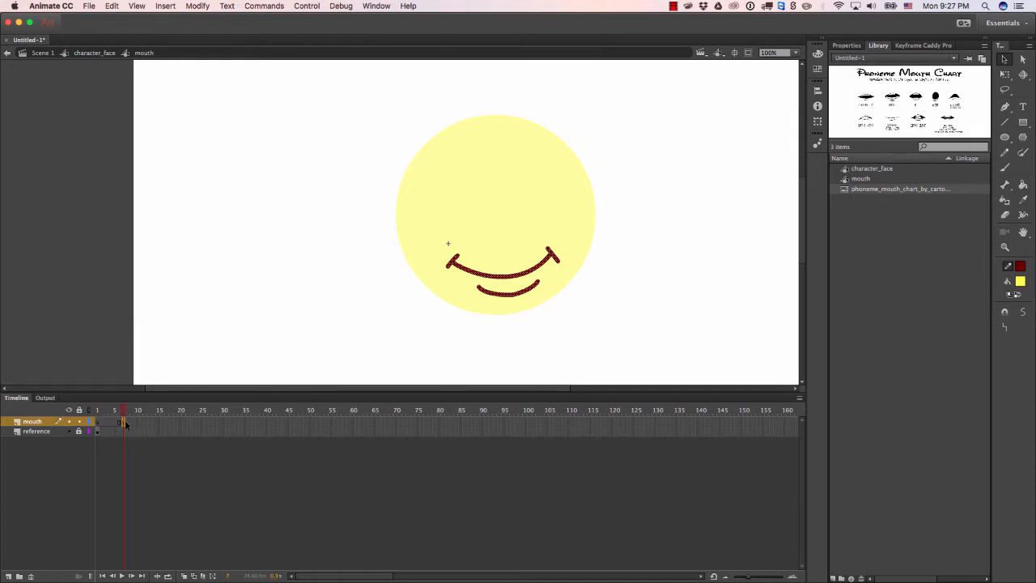
pyautogui.click(124, 431)
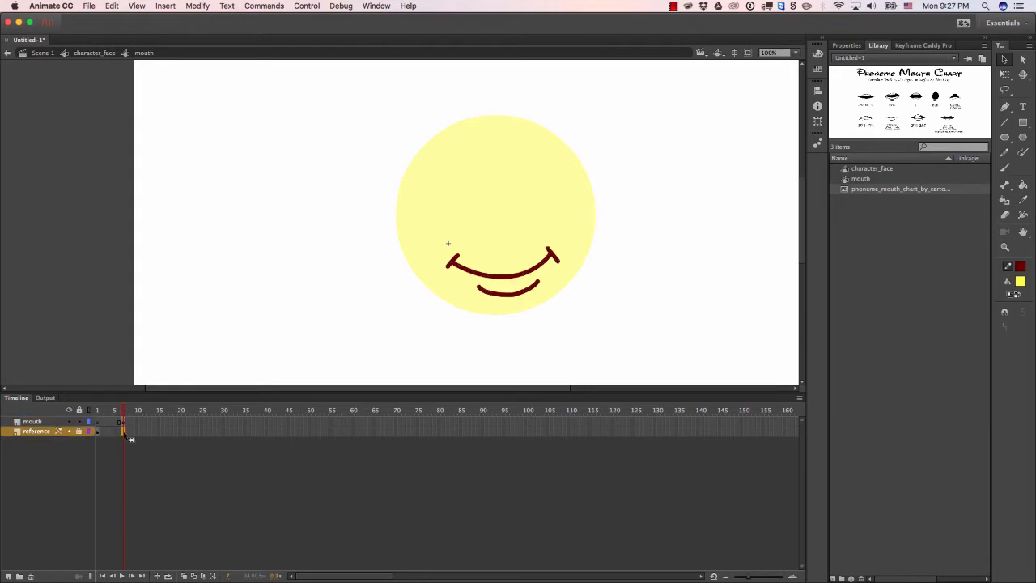
pyautogui.press('F5')
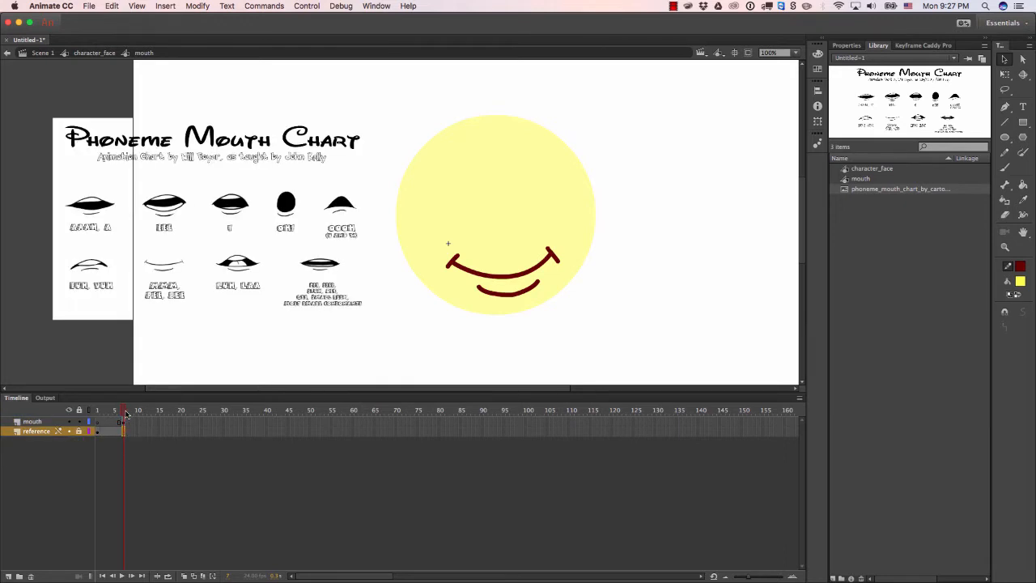
pyautogui.click(134, 433)
pyautogui.press('F5')
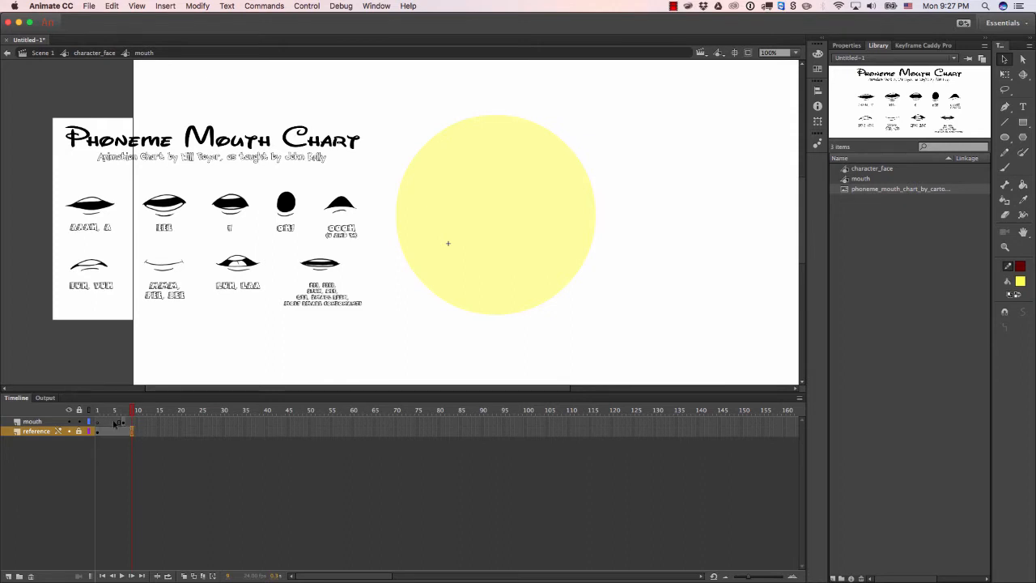
# In frame 1 of the mouth layer, draw slightly parted lips with a short curved line beneath them using the Pencil tool.
pyautogui.moveTo(132, 412); pyautogui.dragTo(123, 415)
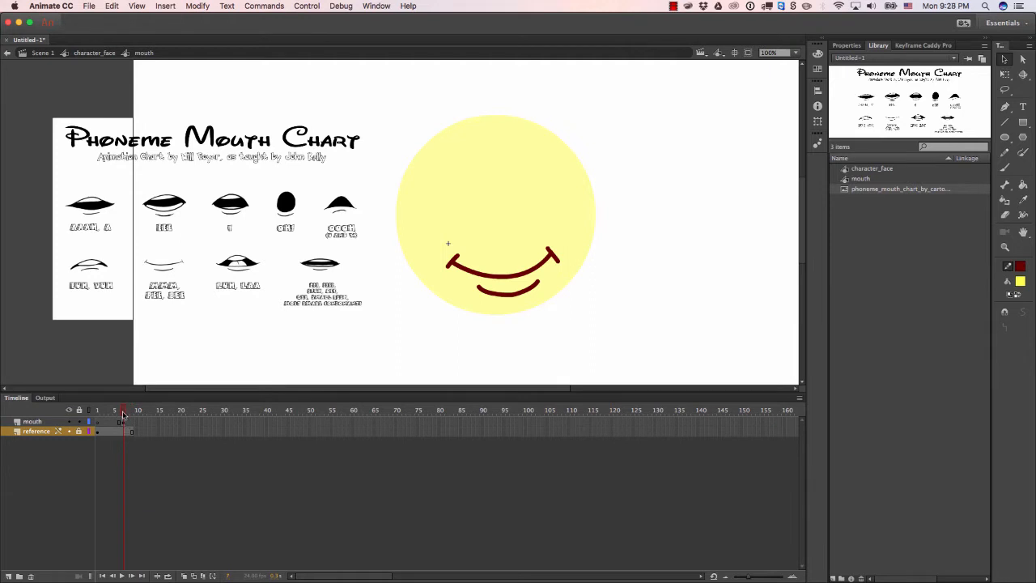
pyautogui.moveTo(123, 414); pyautogui.dragTo(100, 431)
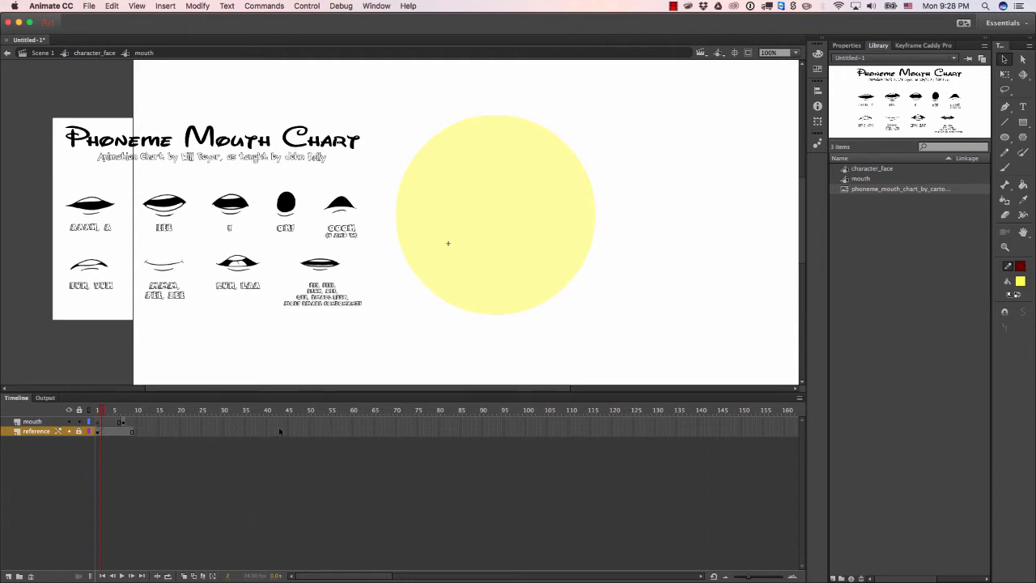
pyautogui.moveTo(100, 414); pyautogui.dragTo(96, 414)
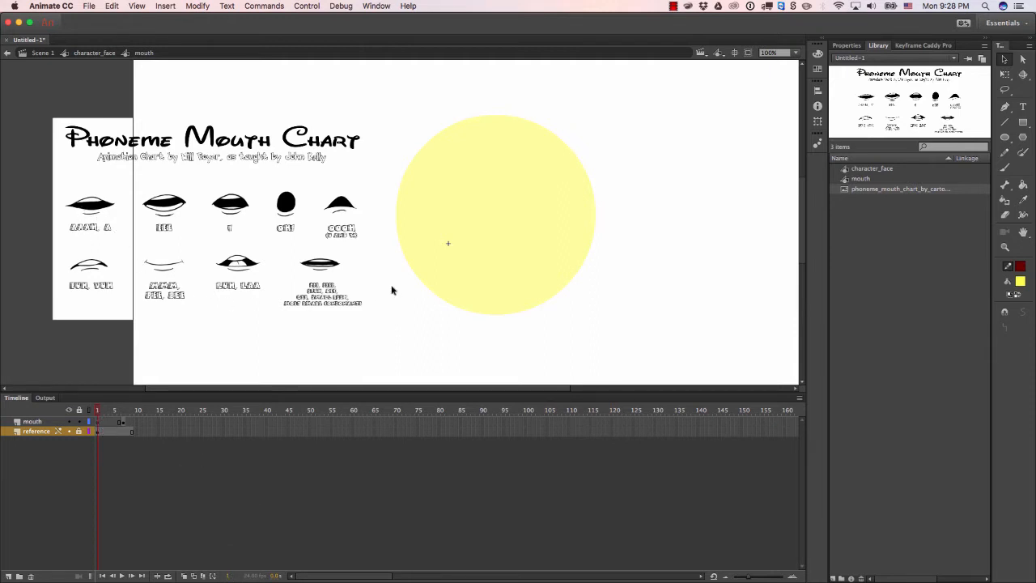
pyautogui.press('i')
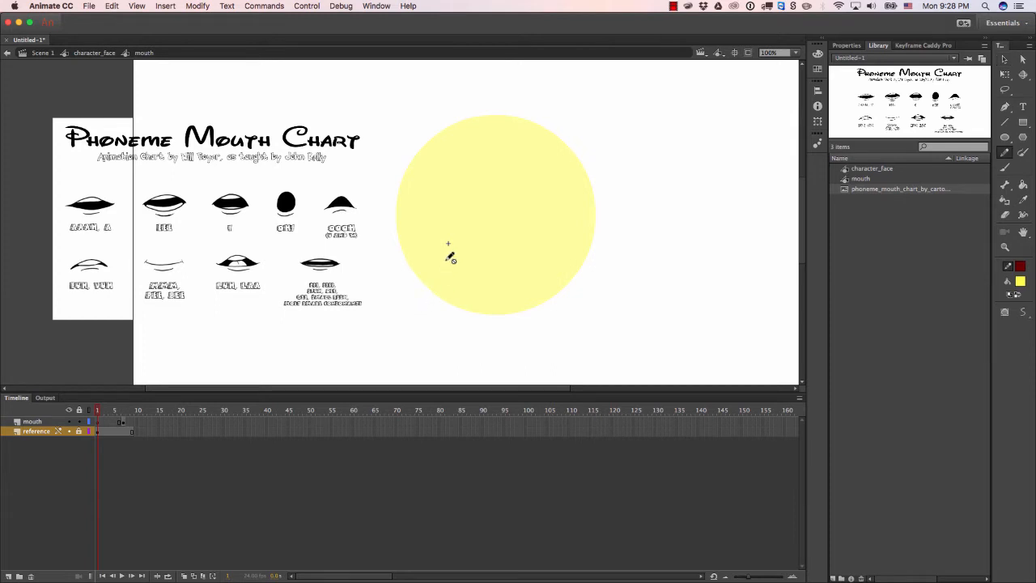
pyautogui.click(48, 421)
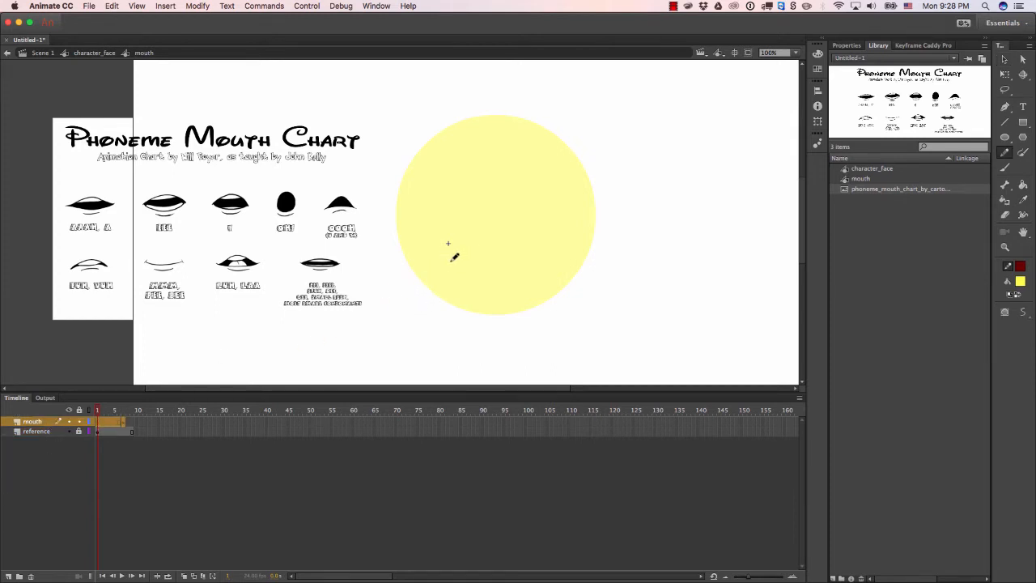
pyautogui.moveTo(445, 259)
pyautogui.mouseDown()
pyautogui.moveTo(496, 244)
pyautogui.moveTo(575, 249)
pyautogui.moveTo(514, 267)
pyautogui.moveTo(439, 259)
pyautogui.moveTo(498, 275)
pyautogui.moveTo(554, 267)
pyautogui.moveTo(579, 250)
pyautogui.mouseUp()
pyautogui.press('super+z')
pyautogui.moveTo(457, 257); pyautogui.dragTo(563, 241)
pyautogui.moveTo(476, 276)
pyautogui.mouseDown()
pyautogui.moveTo(537, 288)
pyautogui.moveTo(478, 285)
pyautogui.moveTo(523, 291)
pyautogui.moveTo(548, 275)
pyautogui.mouseUp()
pyautogui.press('super+z')
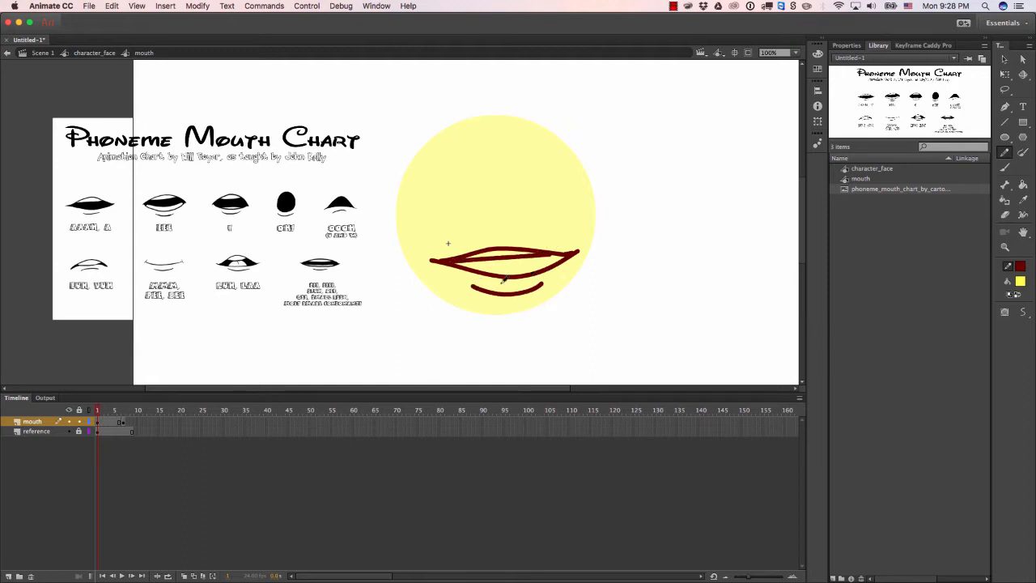
# Shrink and slightly rotate the frame 1 lips using onion skinning through frame 7 as a guide, and turn onion skinning off.
pyautogui.click(184, 576)
pyautogui.moveTo(108, 409); pyautogui.dragTo(126, 409)
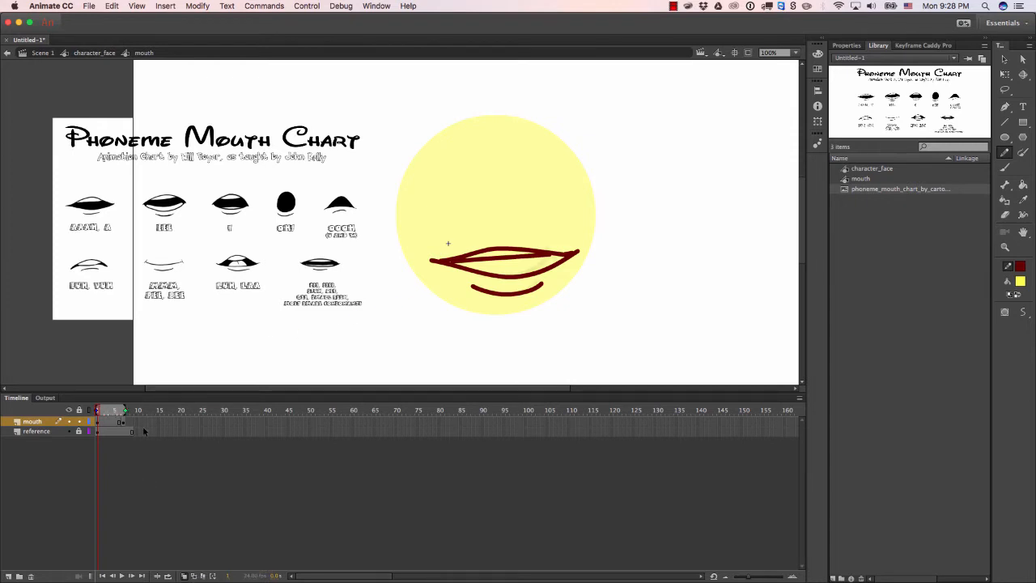
pyautogui.click(98, 423)
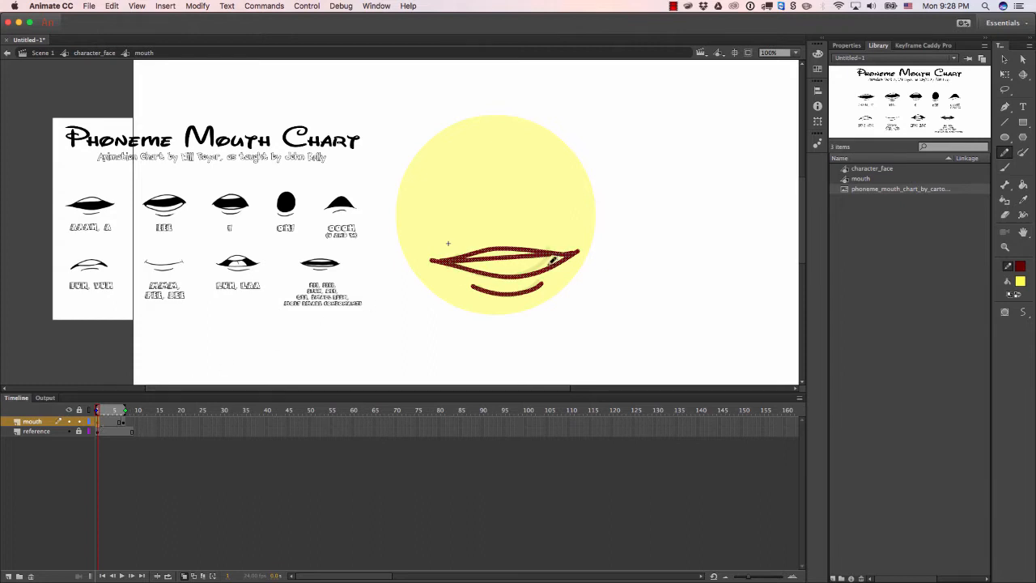
pyautogui.press('q')
pyautogui.moveTo(577, 293)
pyautogui.mouseDown()
pyautogui.moveTo(542, 279)
pyautogui.moveTo(581, 259)
pyautogui.moveTo(566, 255)
pyautogui.moveTo(549, 275)
pyautogui.mouseUp()
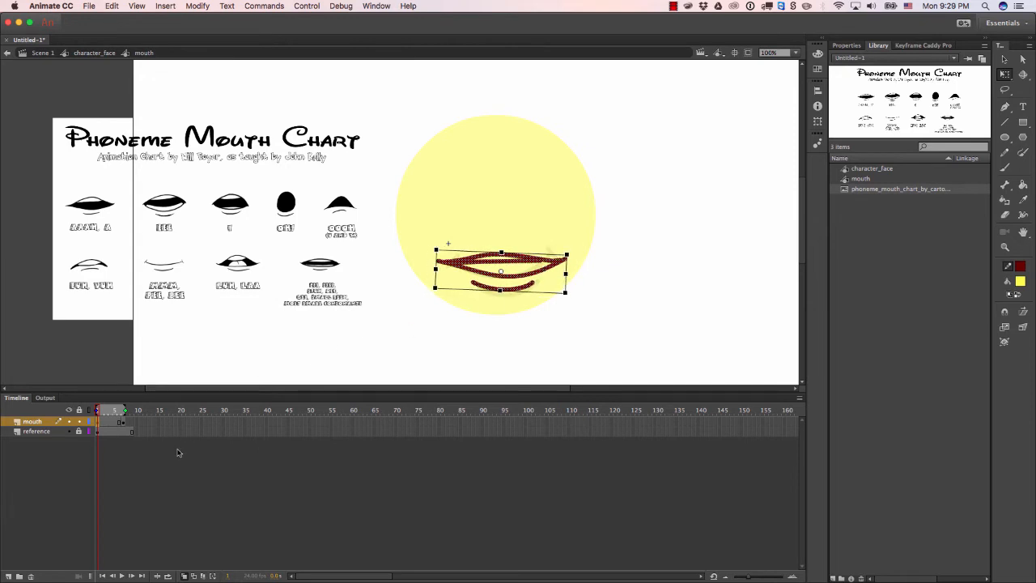
pyautogui.click(124, 468)
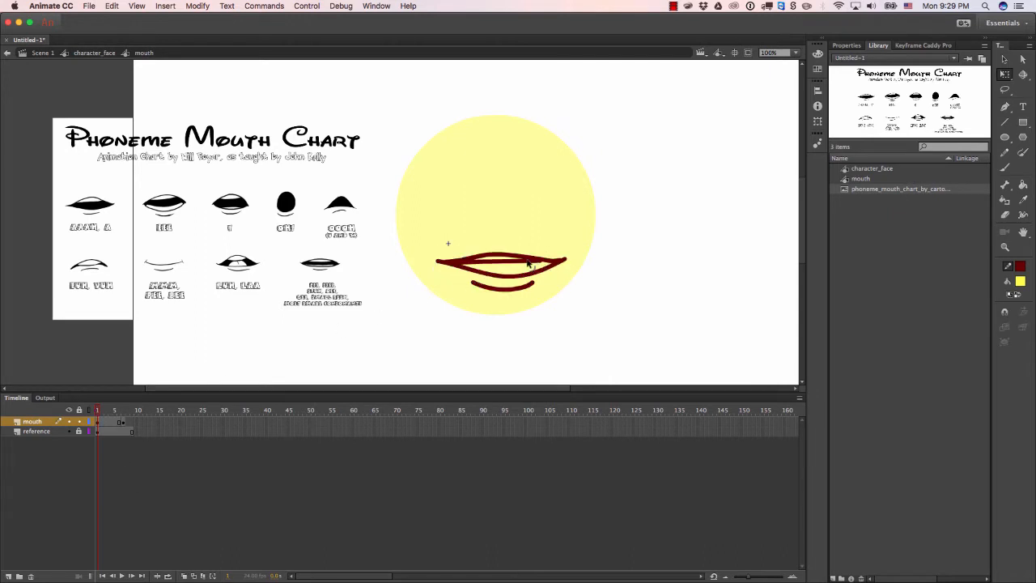
# Set the fill color to dark gray #333333 and ready the Paint Bucket with Close Small Gaps.
pyautogui.click(1019, 281)
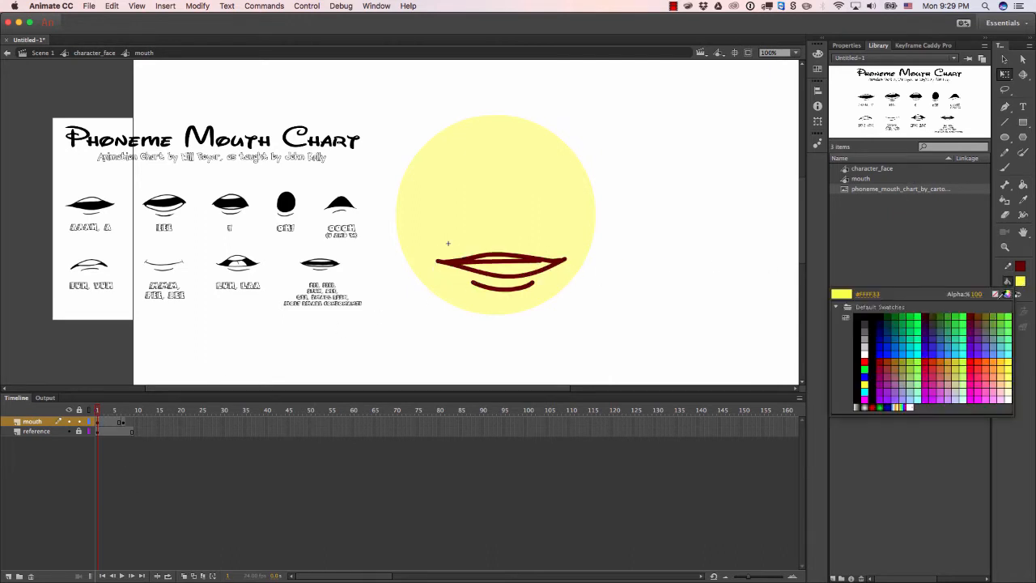
pyautogui.click(865, 322)
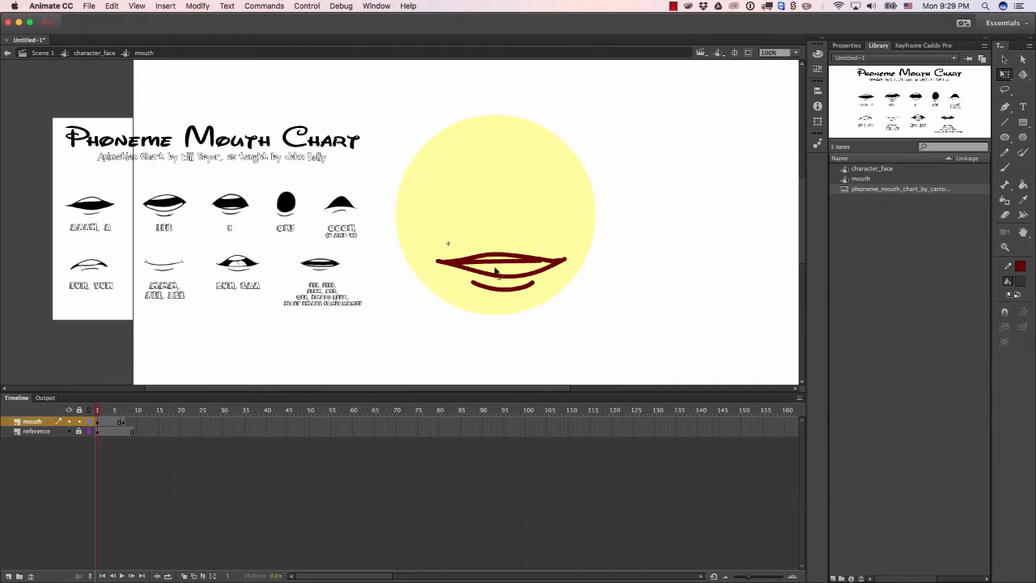
pyautogui.press('k')
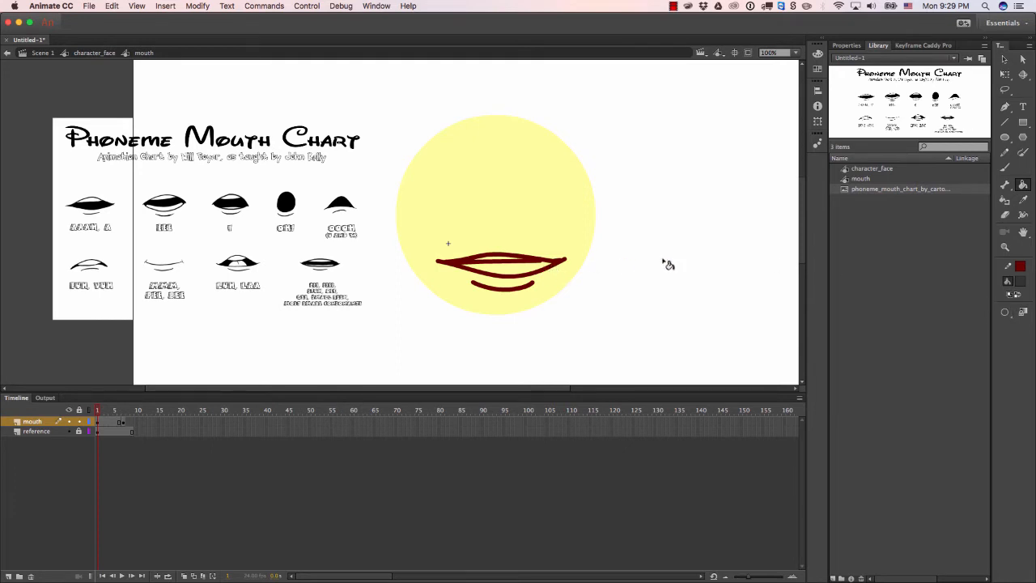
pyautogui.click(1007, 315)
pyautogui.click(961, 324)
# Examine the frame 1 lip outline up close for gaps that would prevent a fill.
pyautogui.click(102, 420)
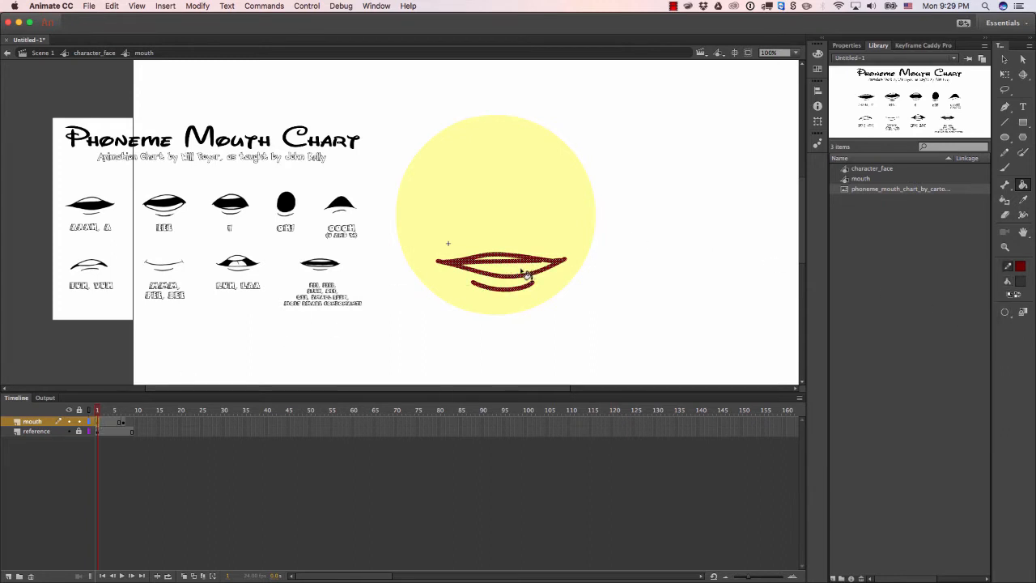
pyautogui.press('v')
pyautogui.press('super+=')
pyautogui.press('super+=')
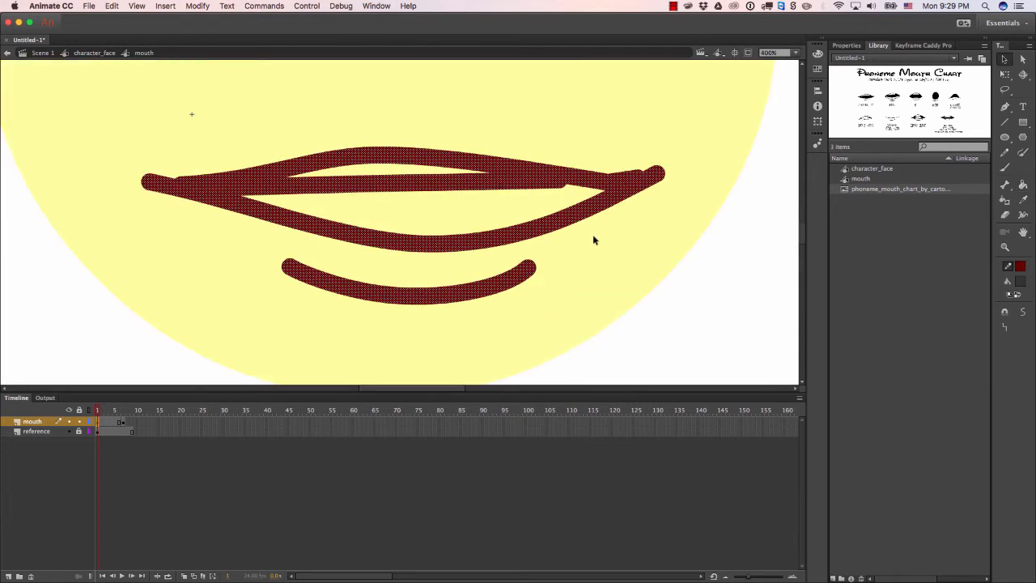
pyautogui.press('super+-')
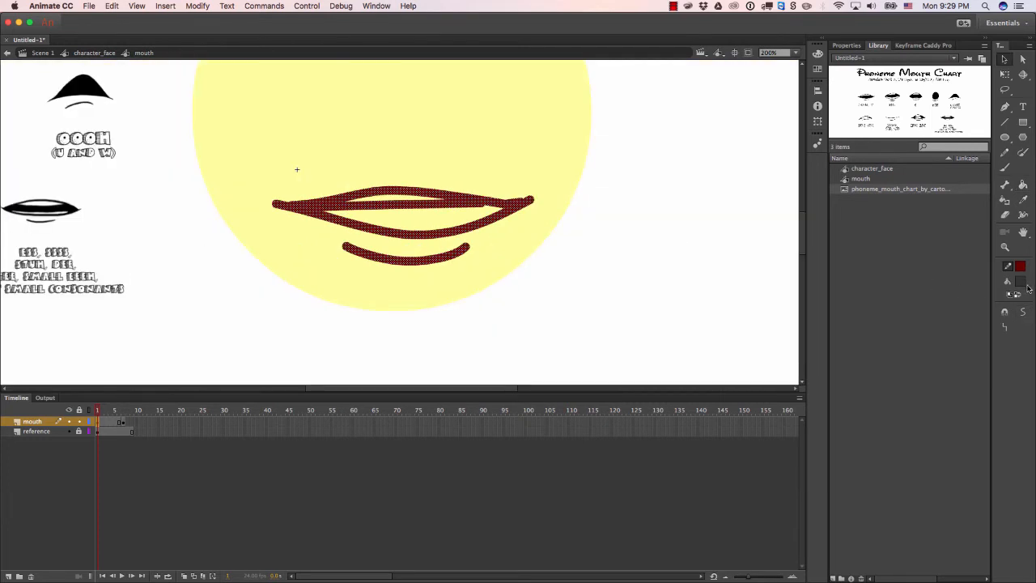
pyautogui.click(1022, 184)
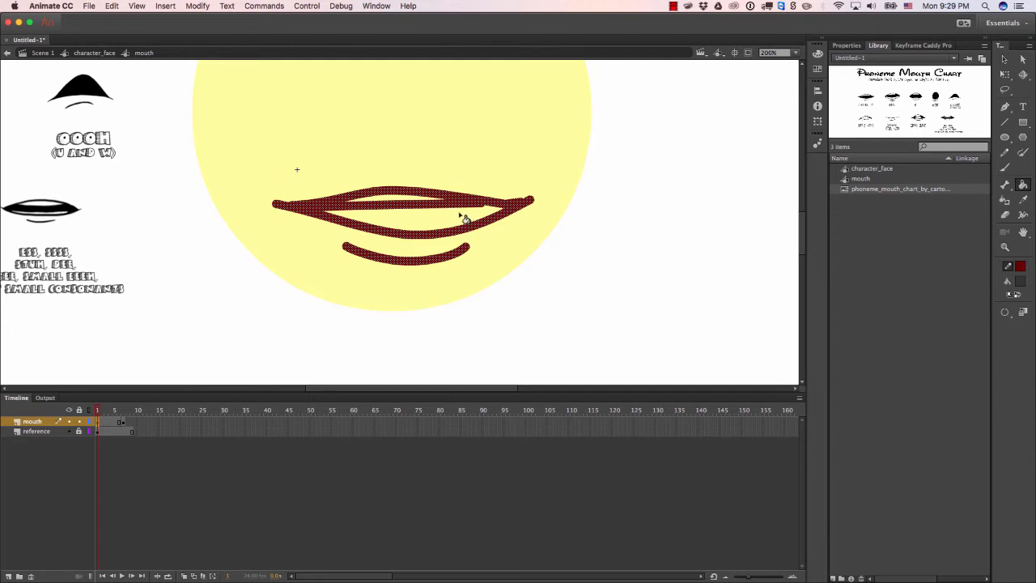
pyautogui.press('v')
pyautogui.click(597, 218)
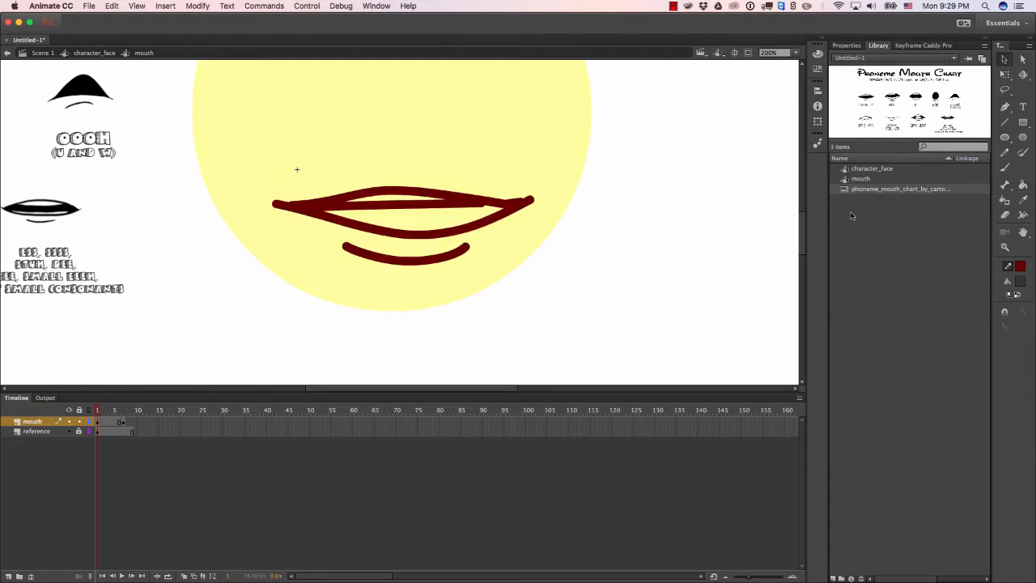
# Fill the mouth opening in frame 1 with the dark gray using the Paint Bucket set to Close Medium Gaps.
pyautogui.click(1021, 184)
pyautogui.click(1005, 311)
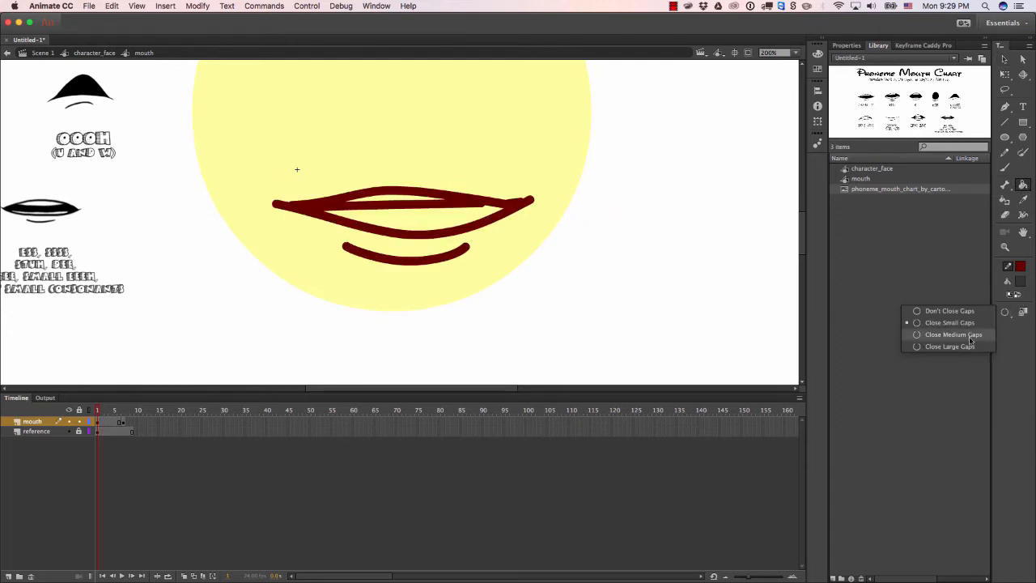
pyautogui.click(970, 335)
pyautogui.click(456, 224)
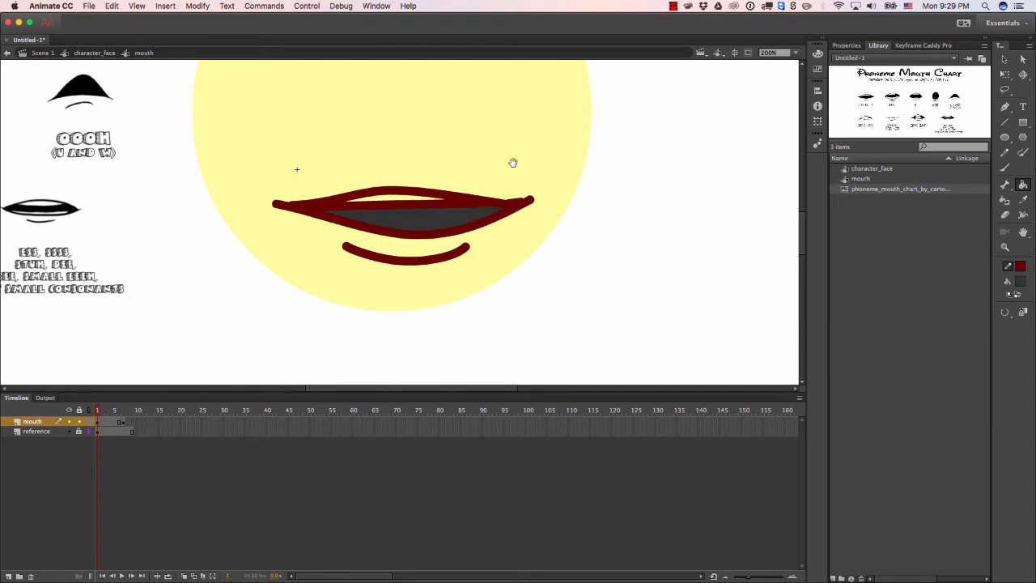
# Fill the narrow strip between the upper lip and the dark opening in frame 1 with light gray as teeth.
pyautogui.moveTo(512, 163); pyautogui.dragTo(645, 216)
pyautogui.click(1019, 284)
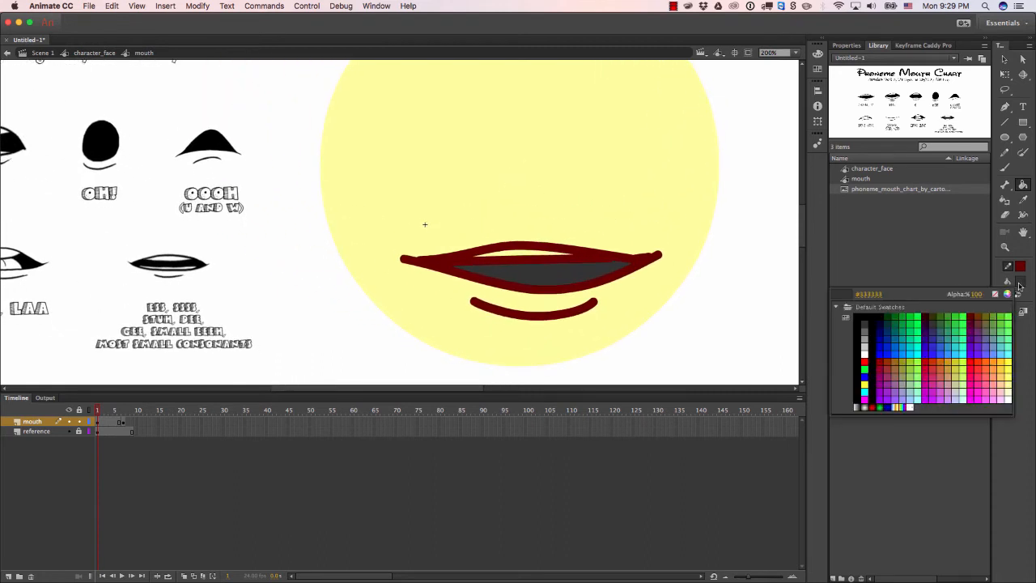
pyautogui.click(864, 346)
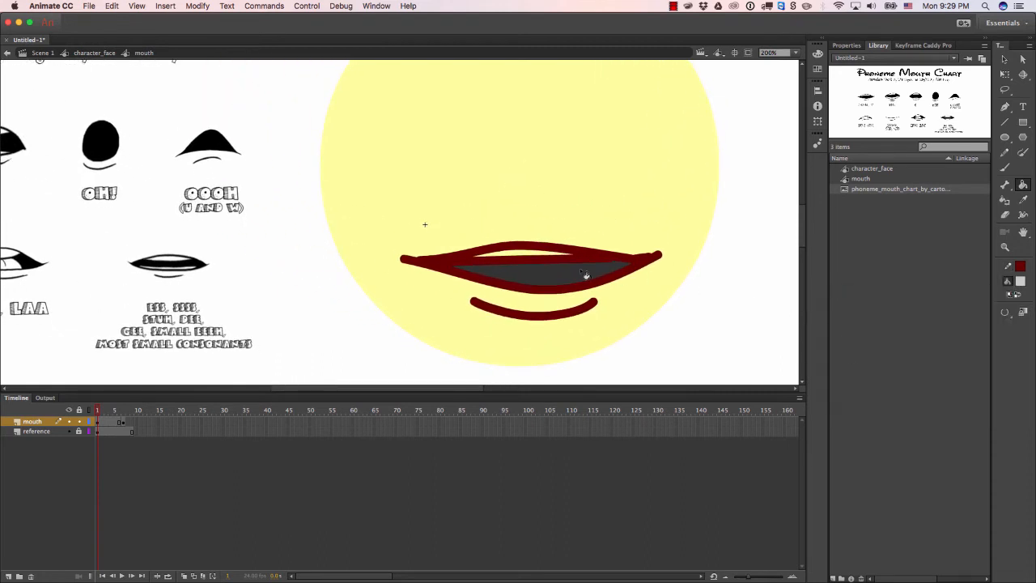
pyautogui.click(520, 258)
pyautogui.moveTo(724, 222); pyautogui.dragTo(745, 240)
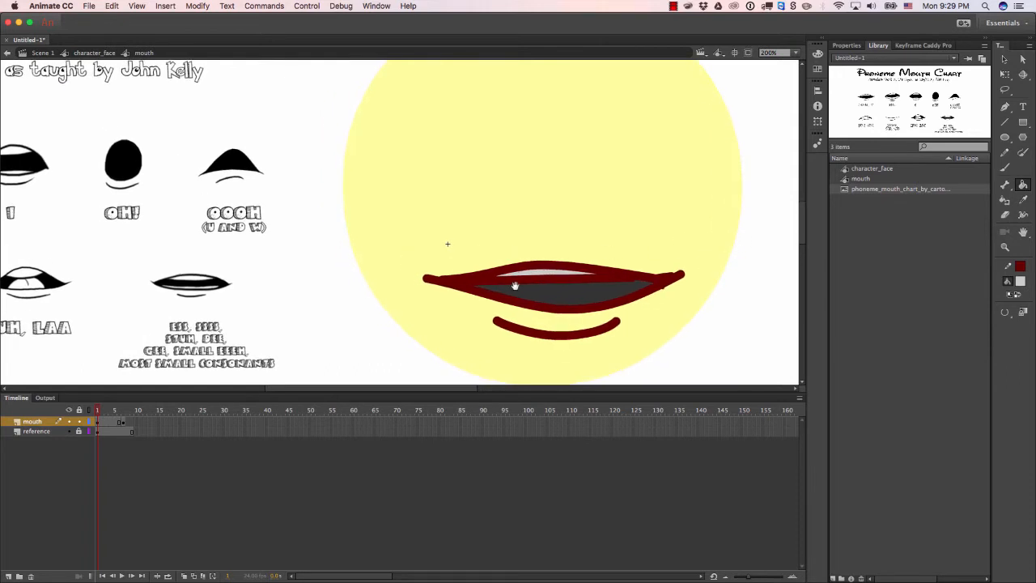
pyautogui.moveTo(596, 280); pyautogui.dragTo(625, 234)
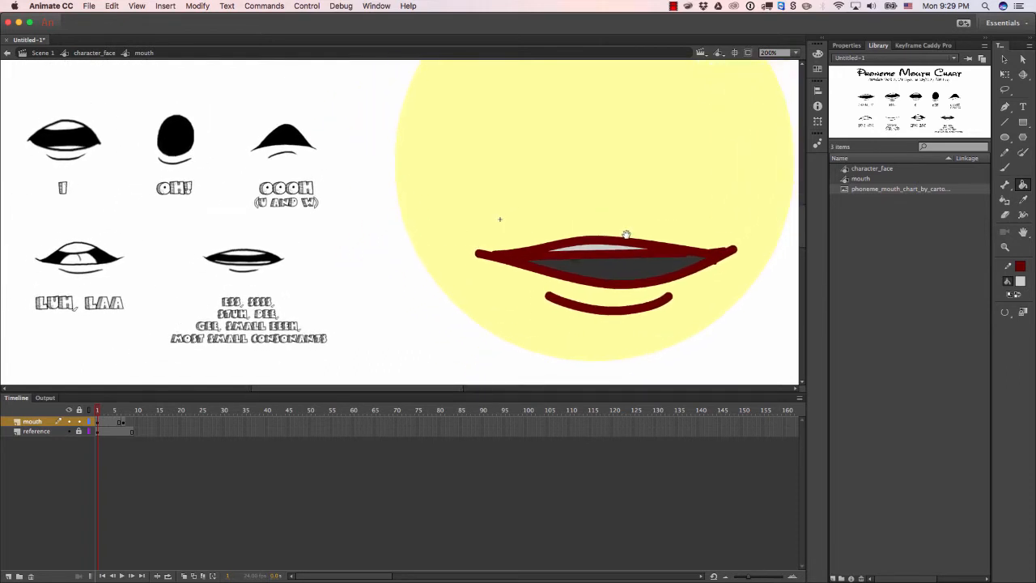
pyautogui.moveTo(543, 234); pyautogui.dragTo(577, 238)
pyautogui.press('super+minus')
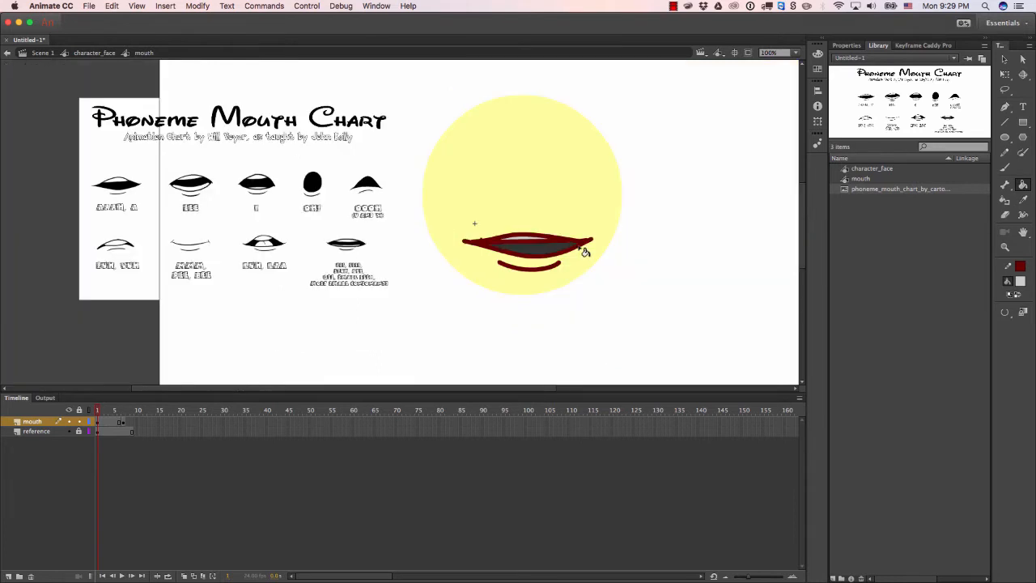
# Make frame 2 of the mouth layer an empty keyframe and show onion skins limited to the neighboring frames.
pyautogui.click(99, 422)
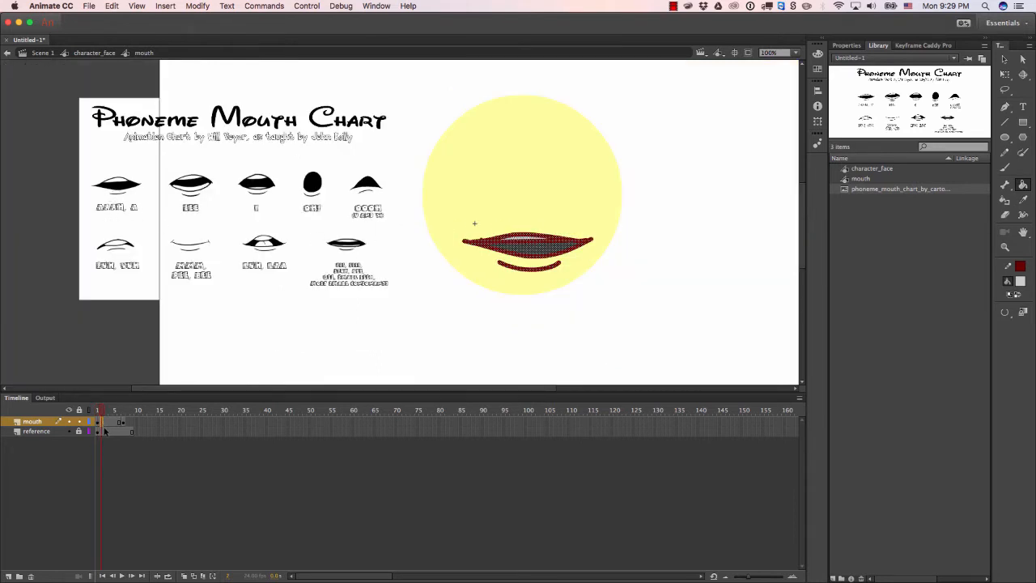
pyautogui.press('Delete')
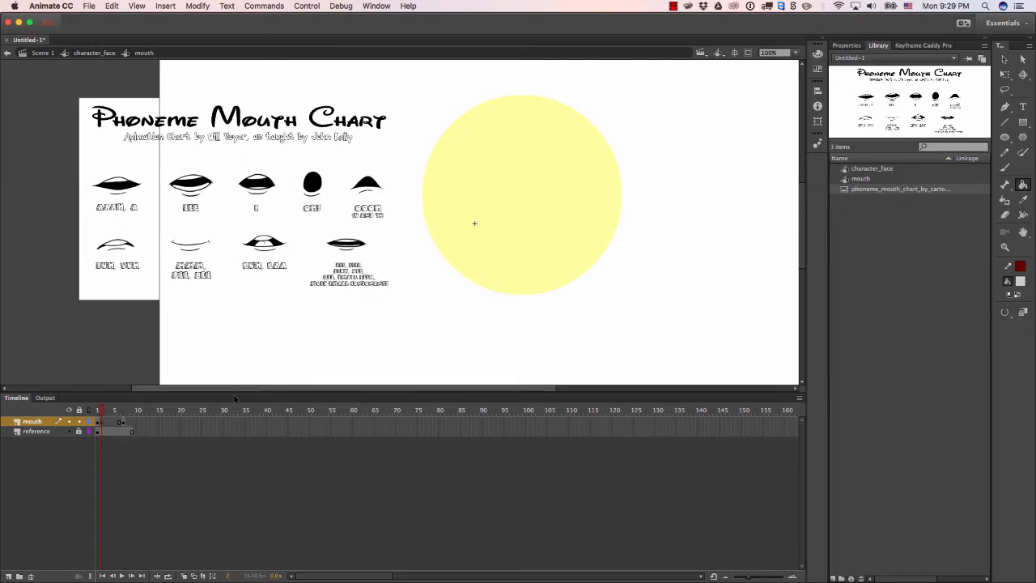
pyautogui.click(185, 576)
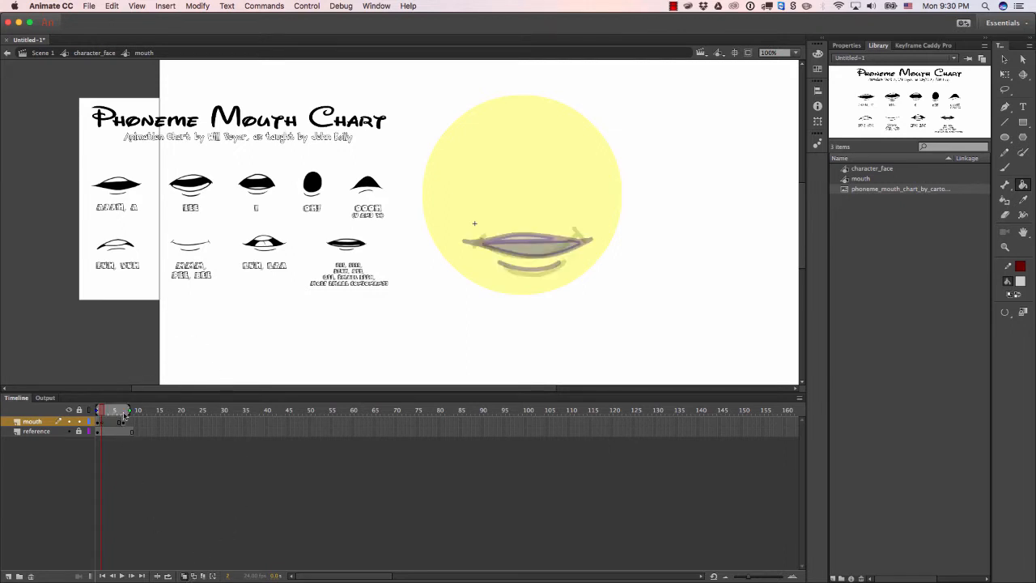
pyautogui.moveTo(127, 410); pyautogui.dragTo(107, 410)
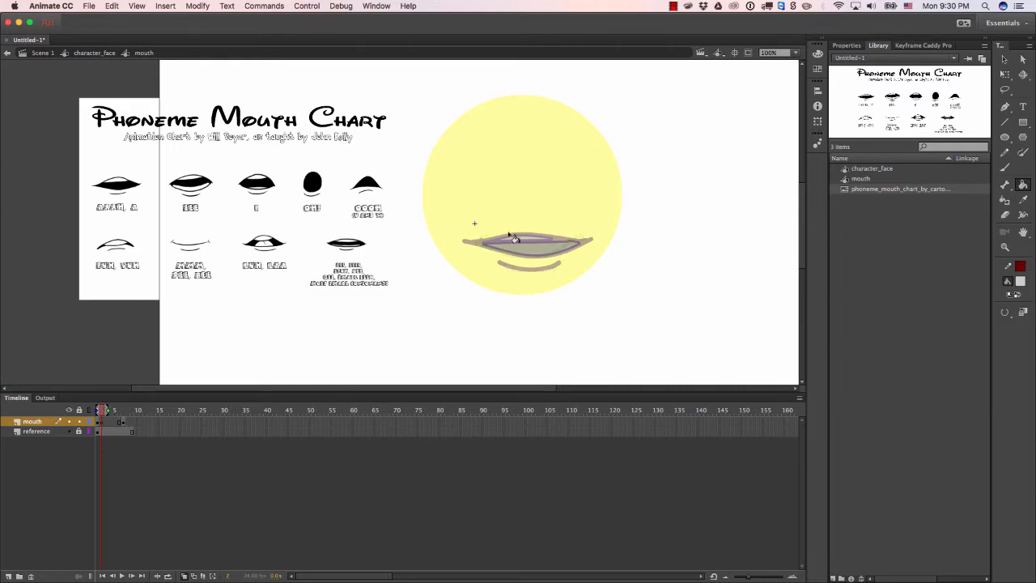
pyautogui.press('super+equal')
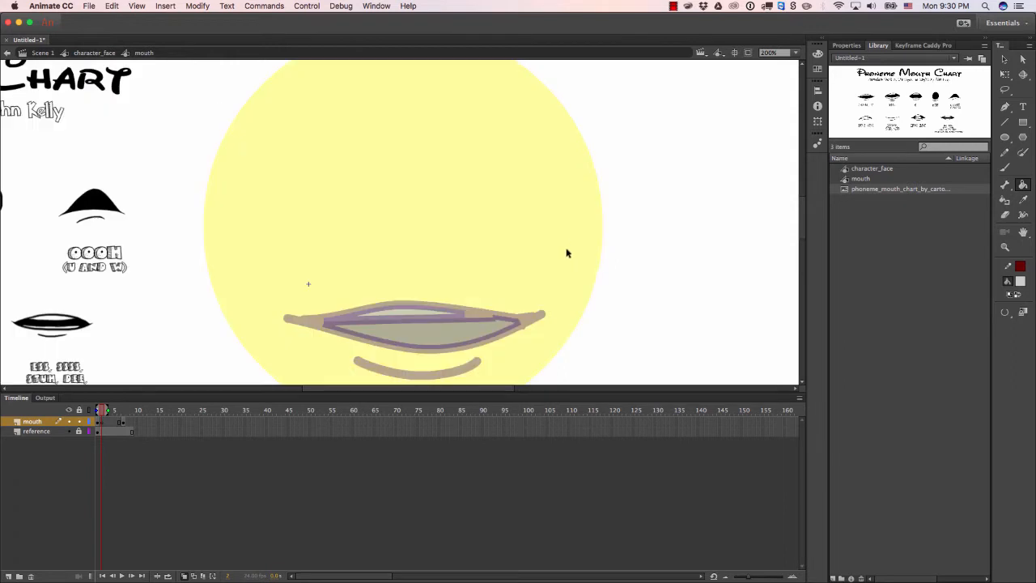
pyautogui.press('super+minus')
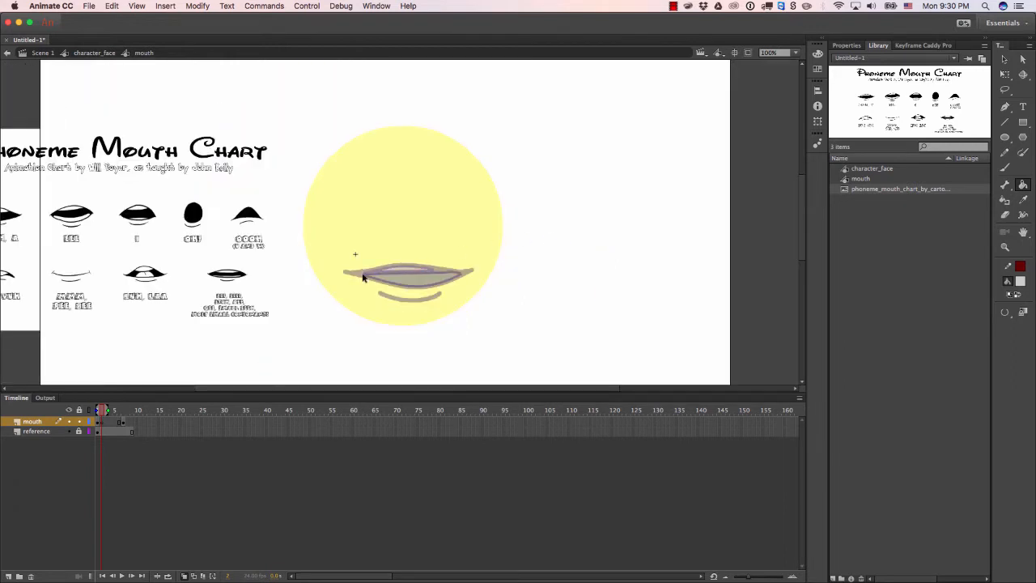
pyautogui.hscroll(-5, 400, 176)
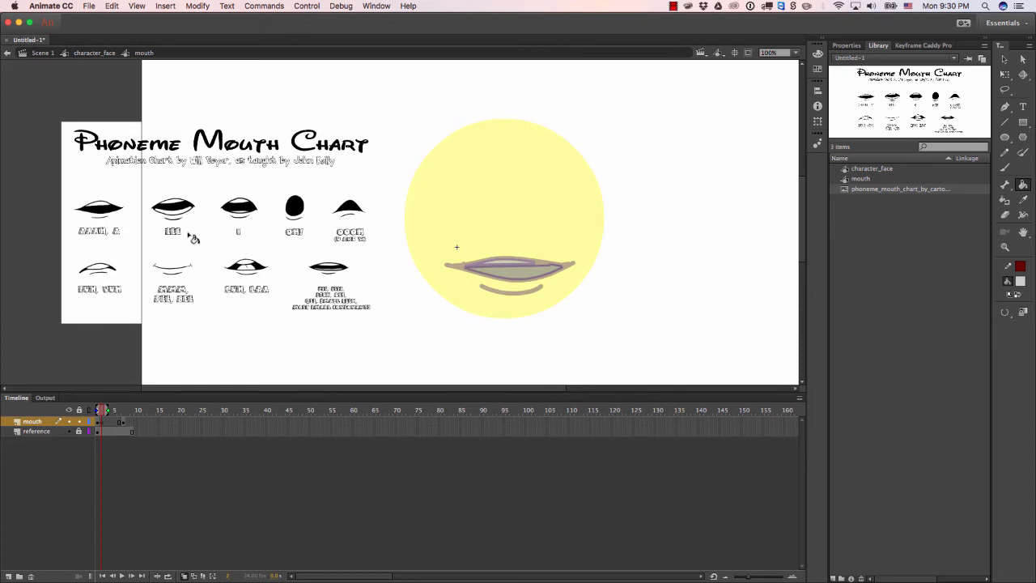
# In frame 2, draw a taller outer lip outline over the frame 1 onion skin with the Pencil tool.
pyautogui.press('y')
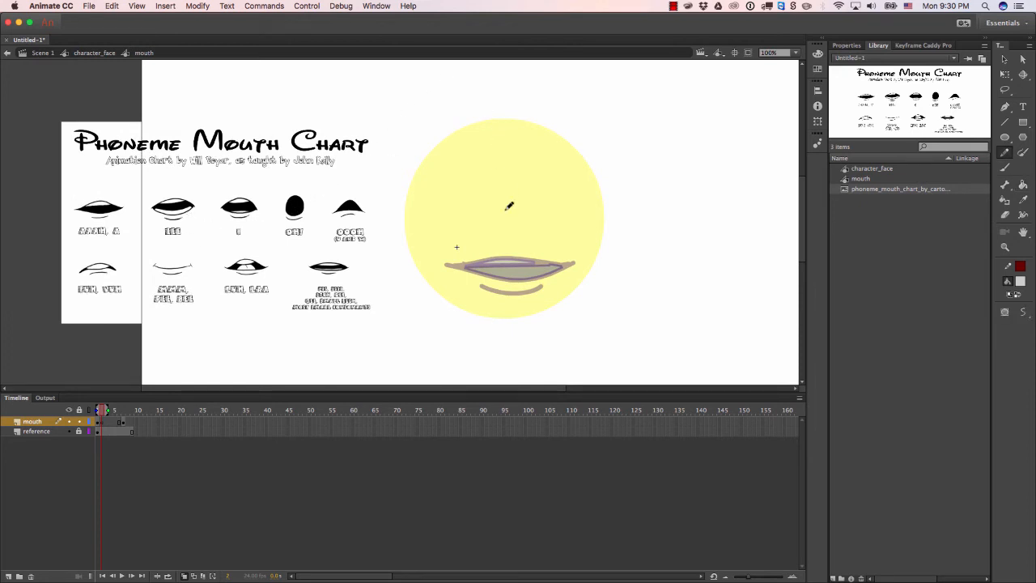
pyautogui.moveTo(458, 267)
pyautogui.mouseDown()
pyautogui.moveTo(518, 248)
pyautogui.moveTo(575, 261)
pyautogui.mouseUp()
pyautogui.press('super+z')
pyautogui.moveTo(451, 266)
pyautogui.mouseDown()
pyautogui.moveTo(511, 251)
pyautogui.moveTo(574, 266)
pyautogui.moveTo(503, 244)
pyautogui.moveTo(446, 265)
pyautogui.moveTo(529, 281)
pyautogui.moveTo(480, 271)
pyautogui.moveTo(528, 280)
pyautogui.moveTo(562, 272)
pyautogui.moveTo(573, 257)
pyautogui.mouseUp()
pyautogui.press('super+z')
pyautogui.press('super+z')
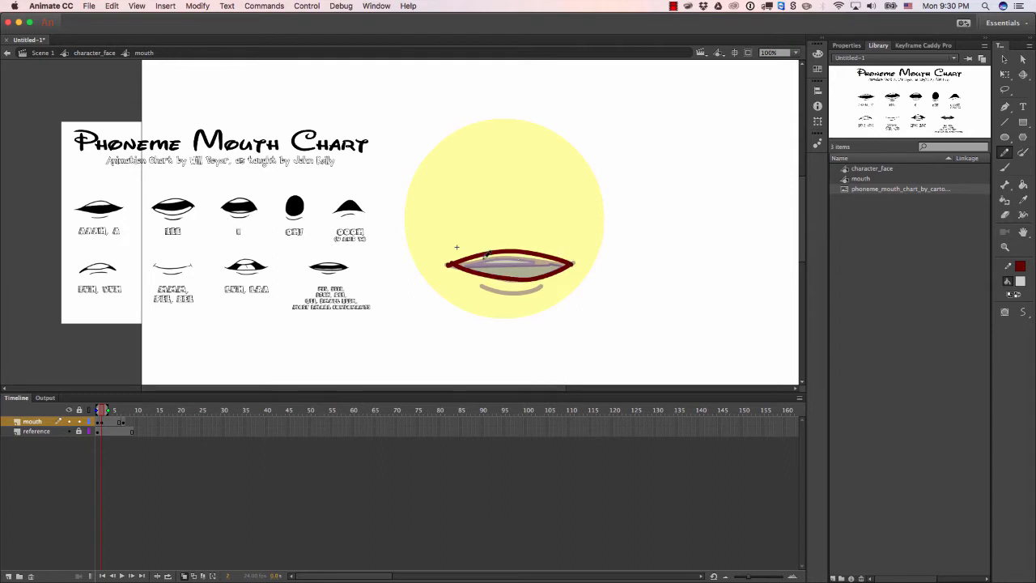
# In frame 2, draw two curved lines across the inside of the lips and a short curved line beneath the mouth.
pyautogui.moveTo(473, 257); pyautogui.dragTo(548, 255)
pyautogui.press('super+z')
pyautogui.moveTo(473, 256)
pyautogui.mouseDown()
pyautogui.moveTo(526, 263)
pyautogui.moveTo(553, 254)
pyautogui.moveTo(483, 257)
pyautogui.moveTo(553, 253)
pyautogui.mouseUp()
pyautogui.press('super+z')
pyautogui.press('super+z')
pyautogui.moveTo(474, 254); pyautogui.dragTo(555, 253)
pyautogui.press('super+z')
pyautogui.moveTo(461, 252); pyautogui.dragTo(566, 250)
pyautogui.moveTo(458, 266); pyautogui.dragTo(579, 267)
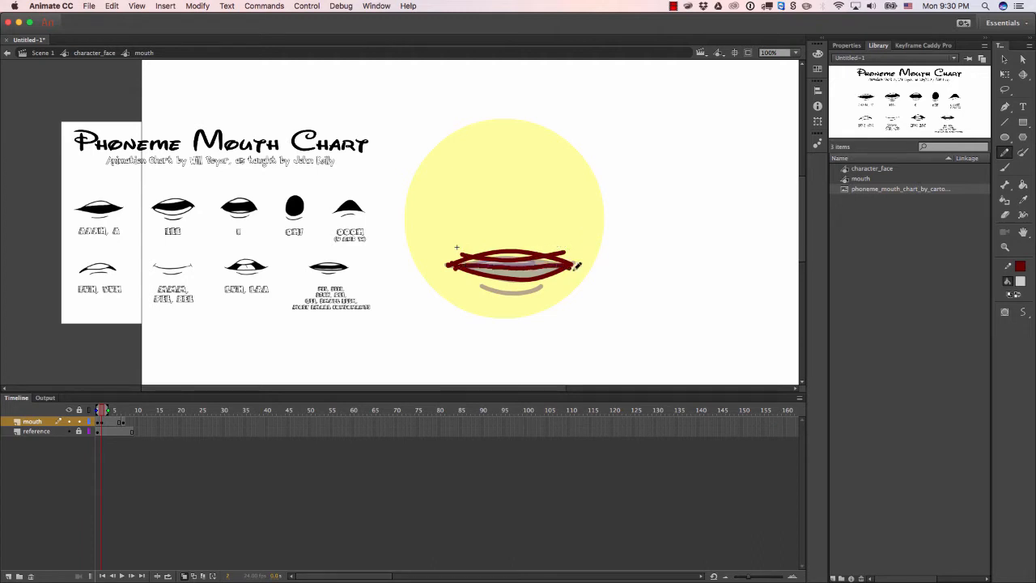
pyautogui.moveTo(474, 283); pyautogui.dragTo(556, 282)
# Delete the stray line ends sticking out past the lip outline in frame 2.
pyautogui.press('v')
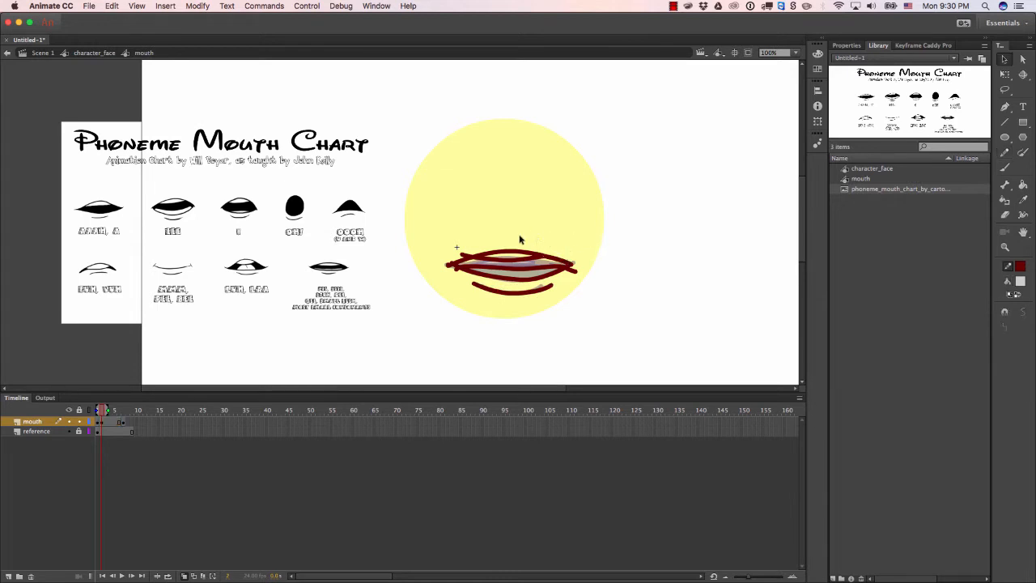
pyautogui.click(471, 264)
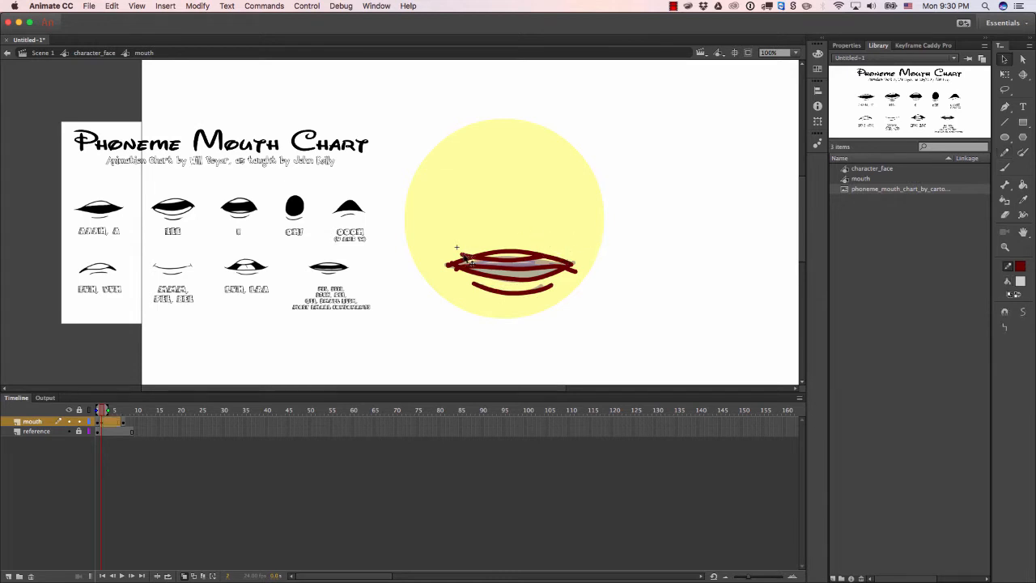
pyautogui.press('Delete')
pyautogui.click(575, 270)
pyautogui.press('Delete')
# Compare the mouth shapes by flipping between frames 1 and 2, and turn onion skinning off.
pyautogui.press(',')
pyautogui.press('.')
pyautogui.press(',')
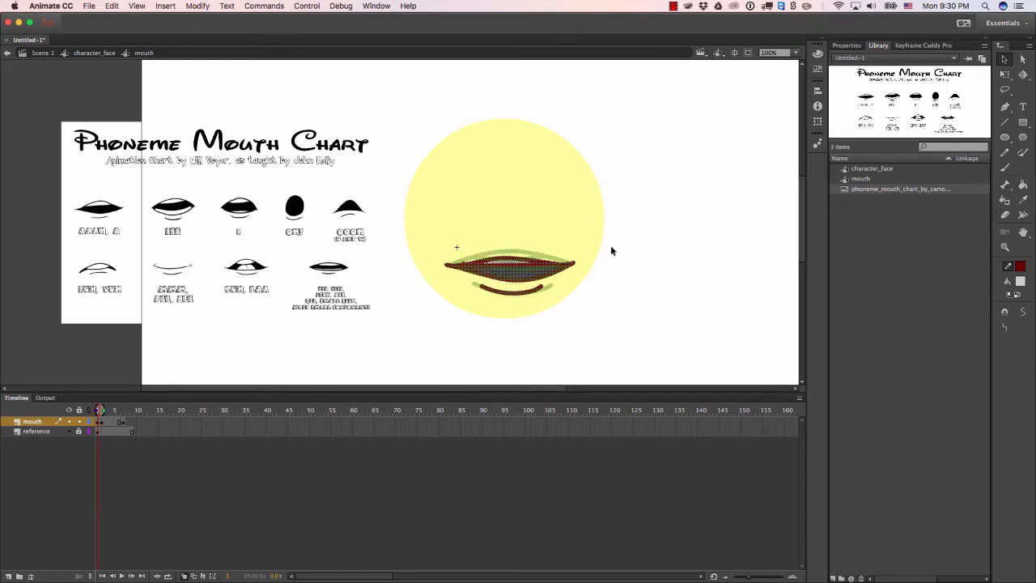
pyautogui.click(607, 252)
pyautogui.press('.')
pyautogui.press(',')
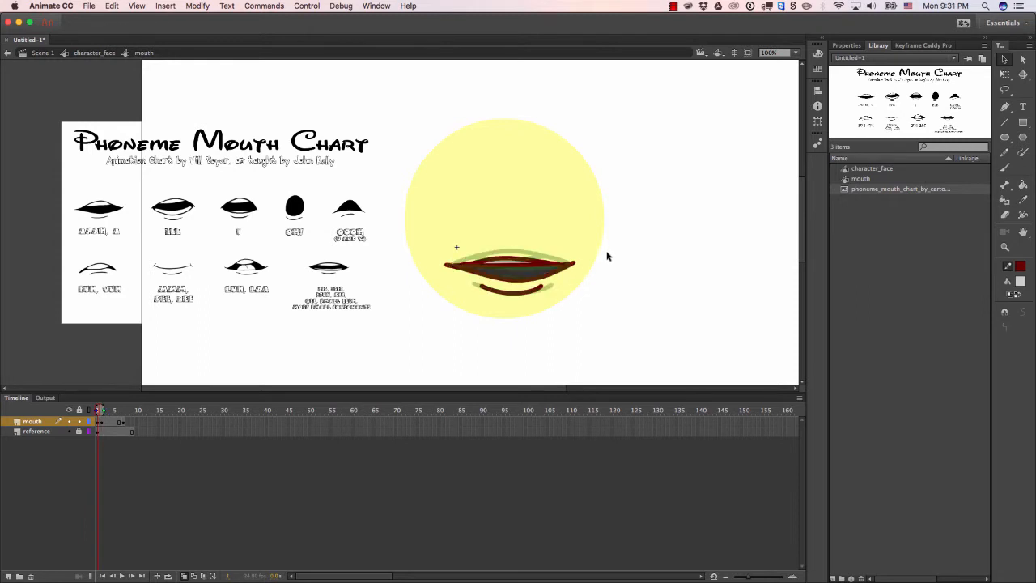
pyautogui.press('.')
pyautogui.press(',')
pyautogui.click(187, 576)
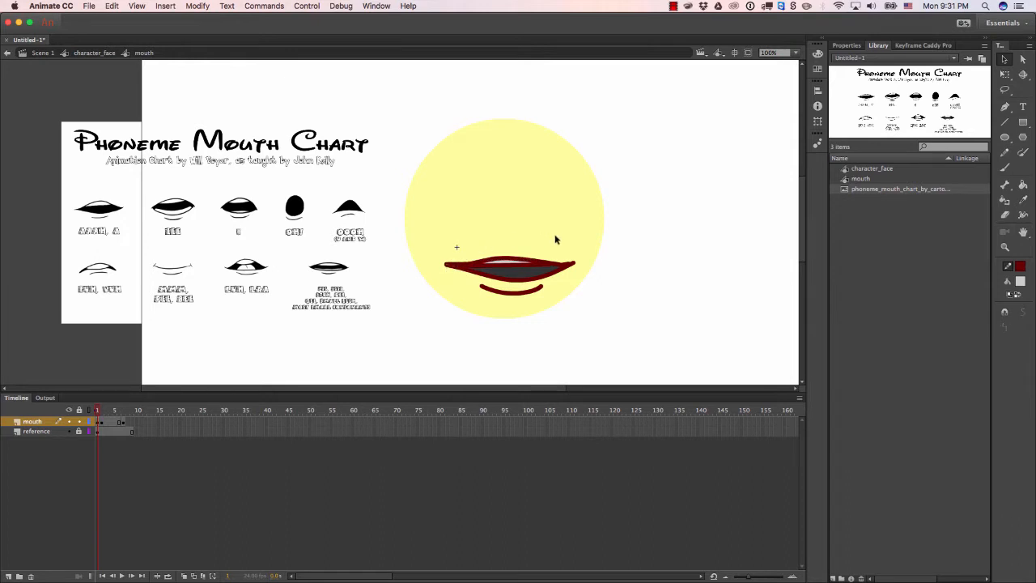
# Sample the dark gray from the frame 1 mouth opening and fill the frame 2 opening with it.
pyautogui.press('i')
pyautogui.click(520, 273)
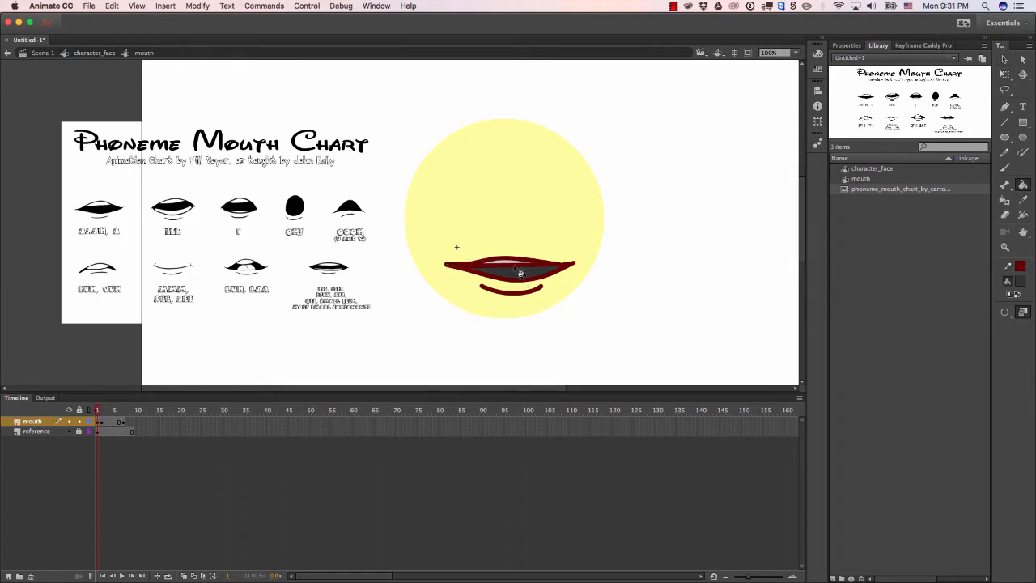
pyautogui.press('.')
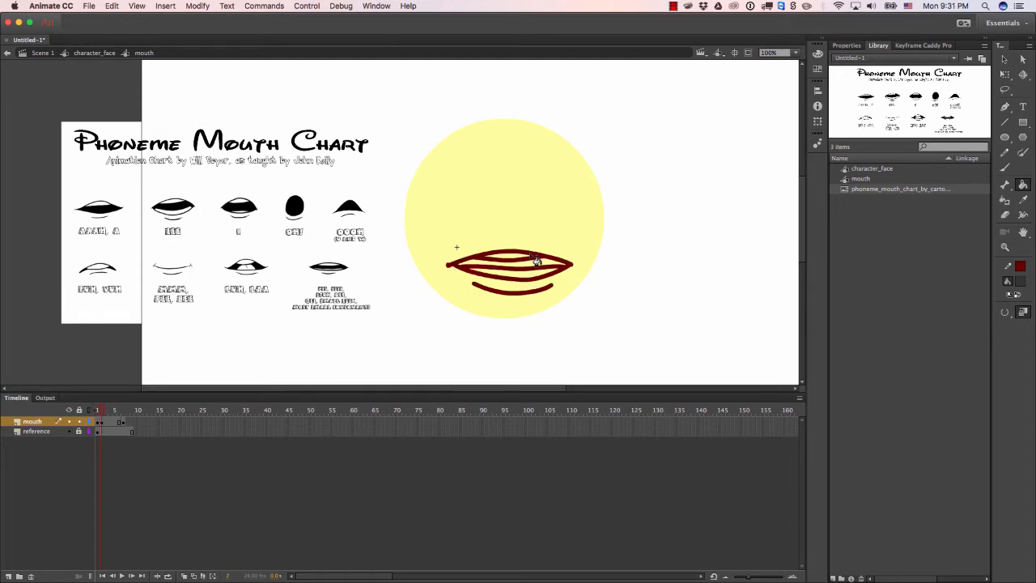
pyautogui.press(',')
pyautogui.press('.')
pyautogui.click(547, 265)
# Sample the light gray from the frame 1 teeth and fill the upper and lower teeth areas in frame 2 with it.
pyautogui.press(',')
pyautogui.press('.')
pyautogui.press(',')
pyautogui.press('.')
pyautogui.press(',')
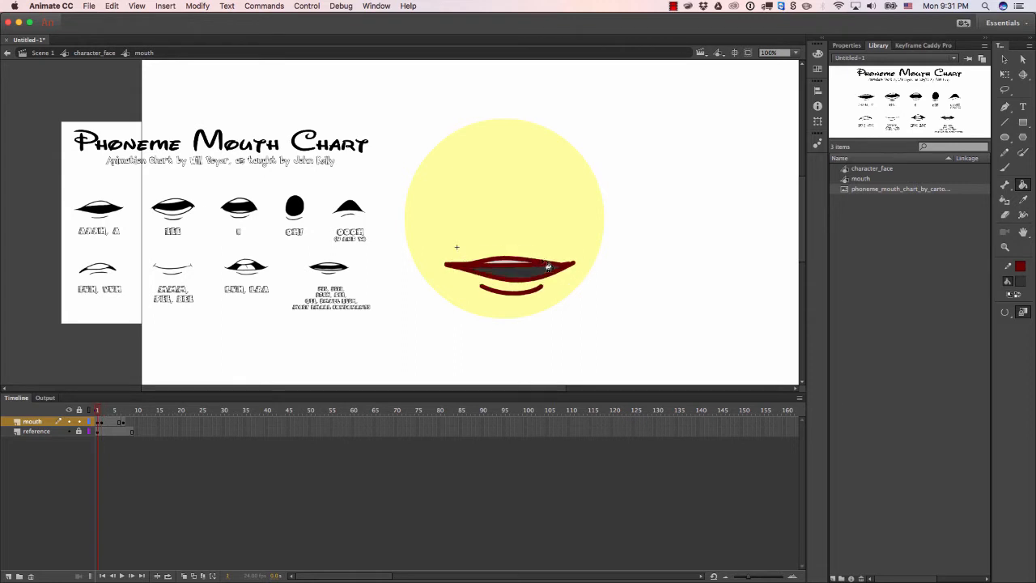
pyautogui.press('i')
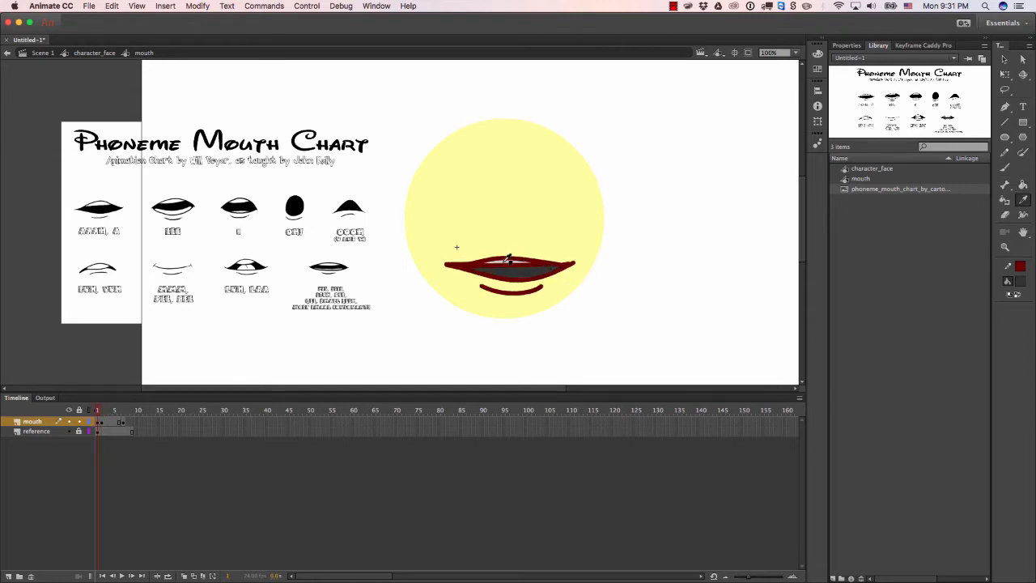
pyautogui.click(511, 259)
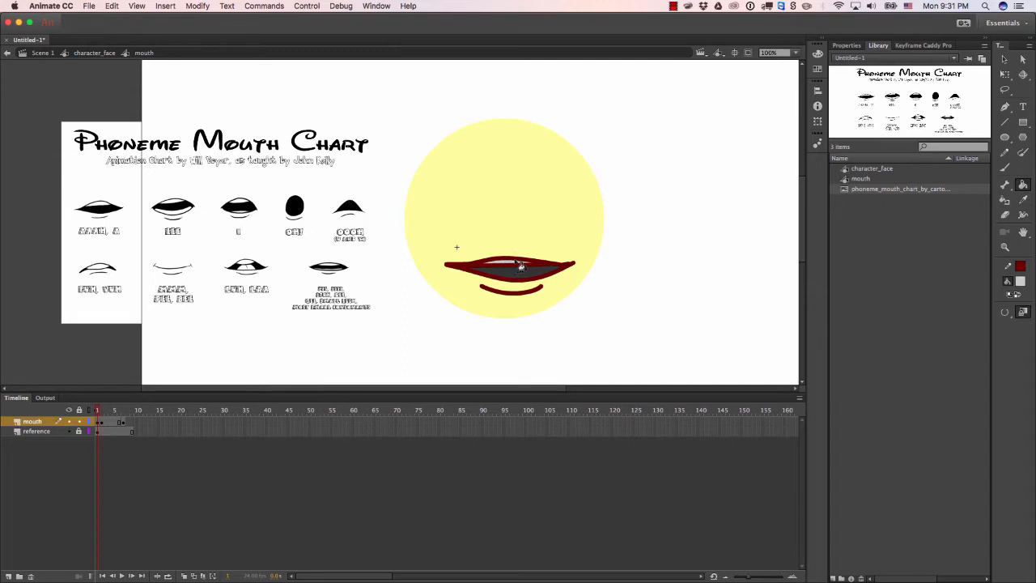
pyautogui.press('.')
pyautogui.click(517, 256)
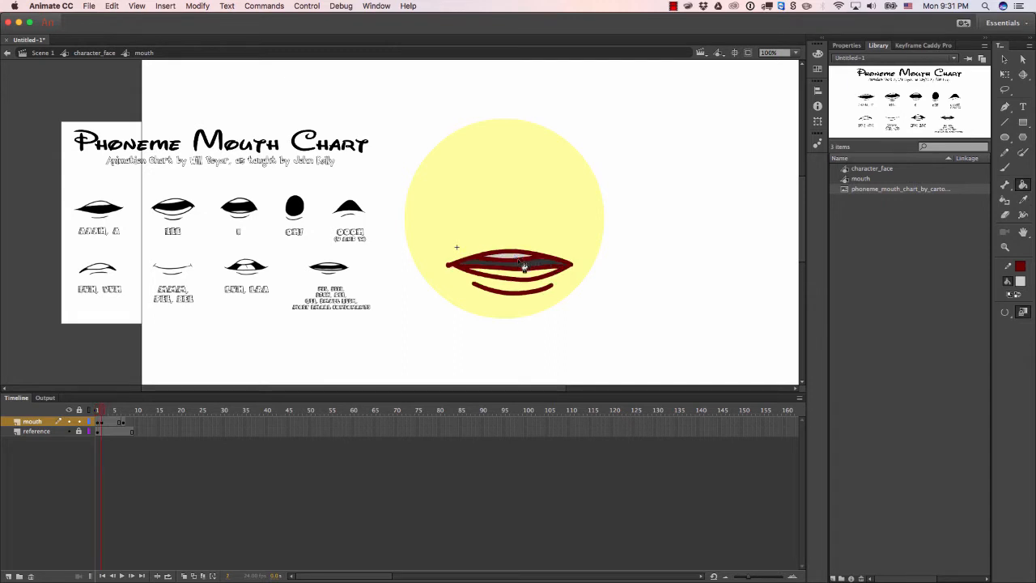
pyautogui.click(528, 279)
# Insert a blank keyframe at frame 3 of the mouth layer and turn on onion skinning reaching back only to frame 2.
pyautogui.click(105, 423)
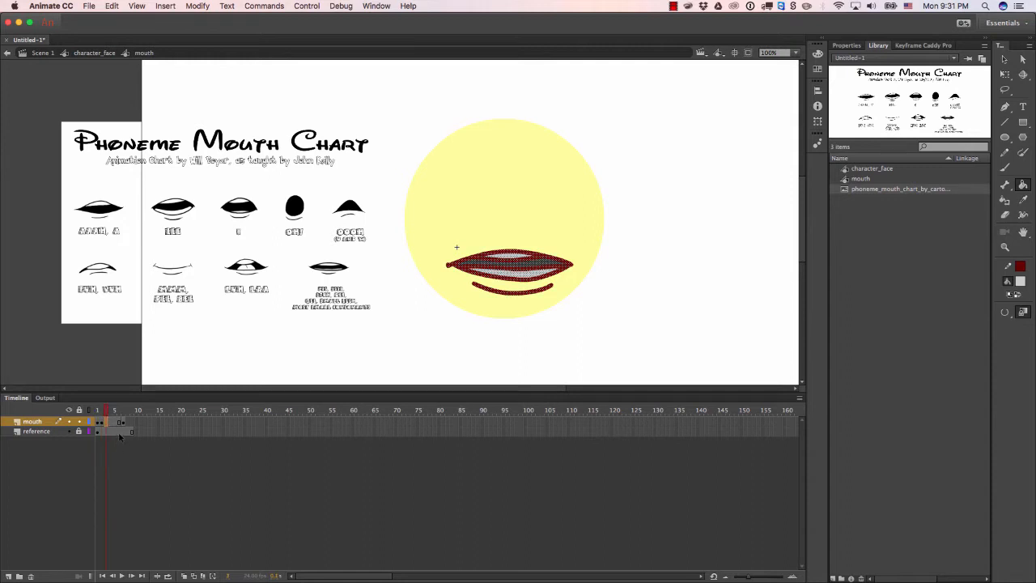
pyautogui.press('Delete')
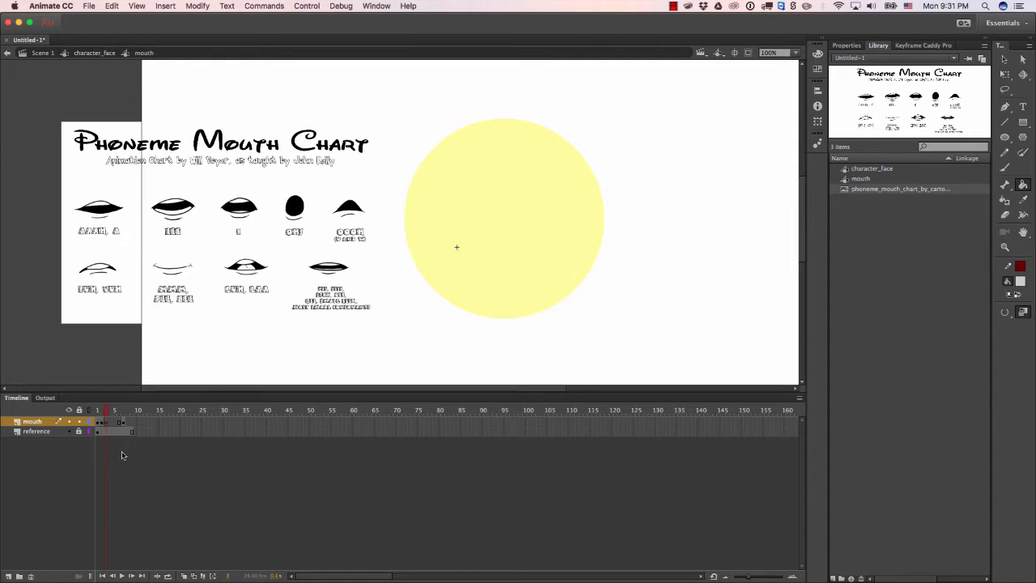
pyautogui.click(185, 576)
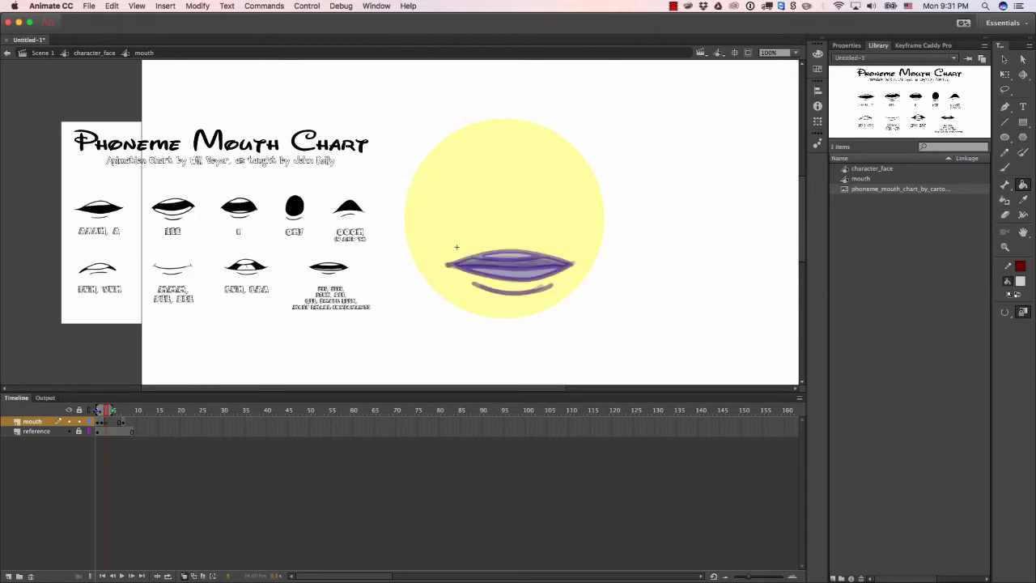
pyautogui.click(105, 412)
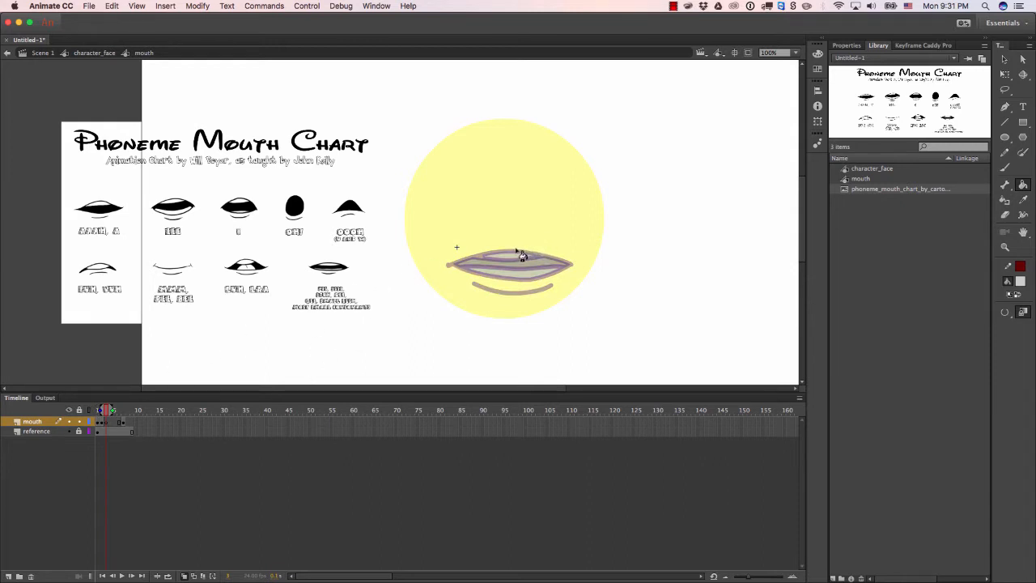
# In frame 3, draw a higher arched upper lip, an upper teeth line and a curved lower lip for the I mouth.
pyautogui.press('y')
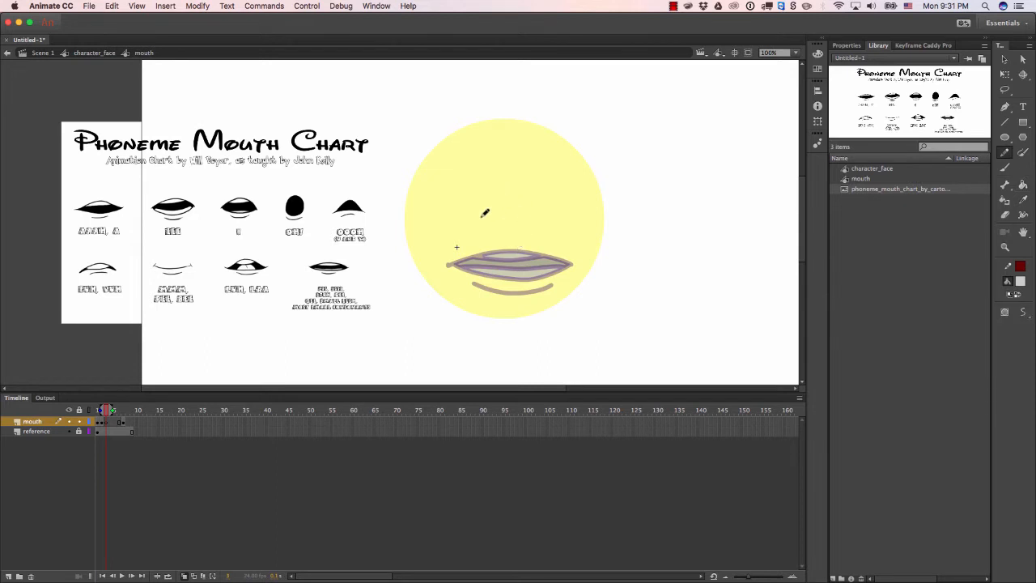
pyautogui.moveTo(448, 265); pyautogui.dragTo(505, 231)
pyautogui.hotkey('ctrl', 'z')
pyautogui.moveTo(444, 268)
pyautogui.mouseDown()
pyautogui.moveTo(518, 237)
pyautogui.moveTo(555, 242)
pyautogui.moveTo(575, 263)
pyautogui.moveTo(524, 237)
pyautogui.moveTo(483, 240)
pyautogui.moveTo(445, 268)
pyautogui.moveTo(549, 243)
pyautogui.mouseUp()
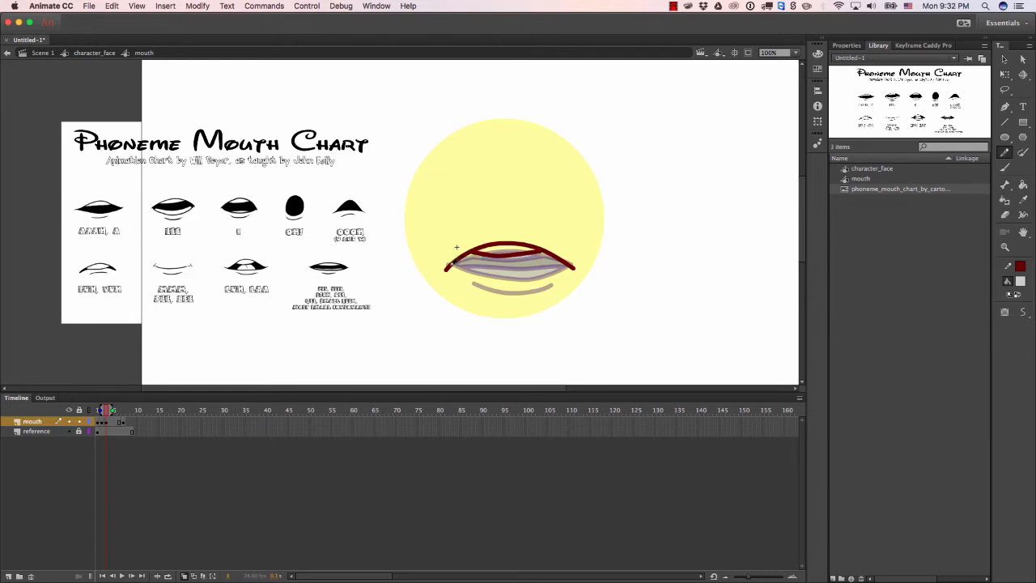
pyautogui.moveTo(448, 265)
pyautogui.mouseDown()
pyautogui.moveTo(524, 277)
pyautogui.moveTo(571, 257)
pyautogui.mouseUp()
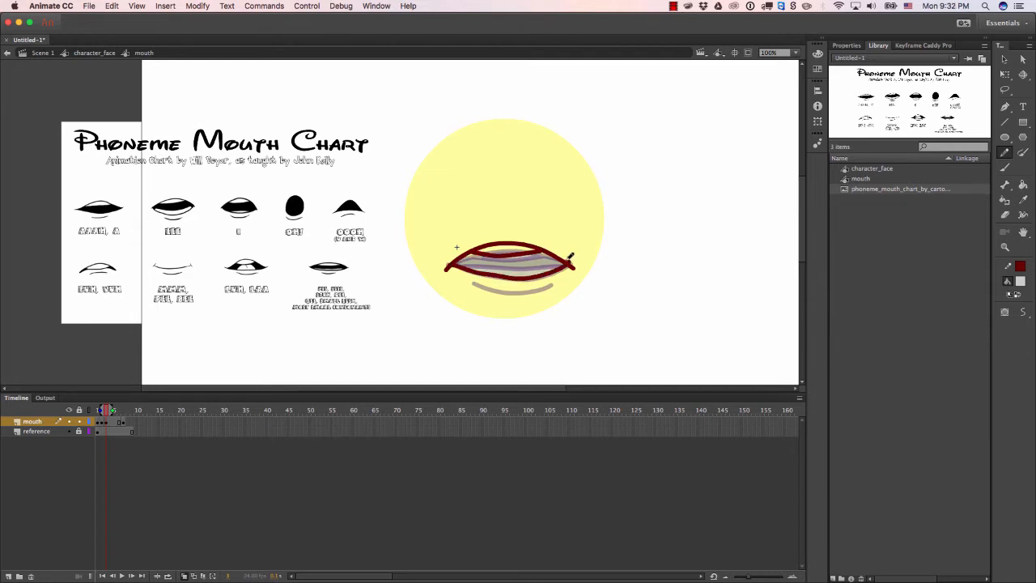
pyautogui.moveTo(447, 255)
pyautogui.mouseDown()
pyautogui.moveTo(457, 270)
pyautogui.moveTo(522, 277)
pyautogui.moveTo(575, 258)
pyautogui.mouseUp()
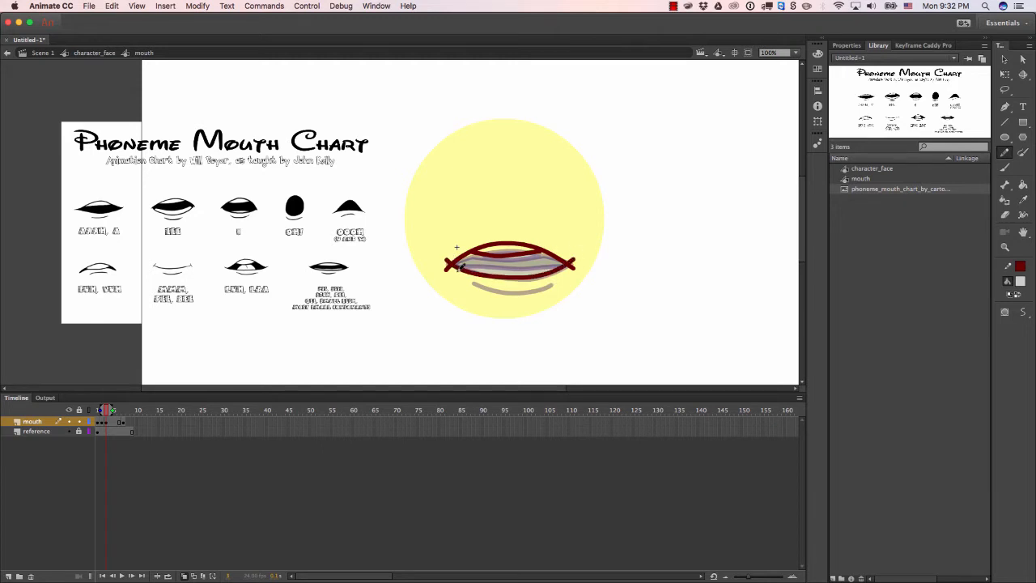
# Draw the lower teeth line across the frame 3 mouth and a short curved line beneath the lower lip.
pyautogui.moveTo(457, 272); pyautogui.dragTo(560, 265)
pyautogui.press('super+z')
pyautogui.moveTo(455, 274); pyautogui.dragTo(579, 264)
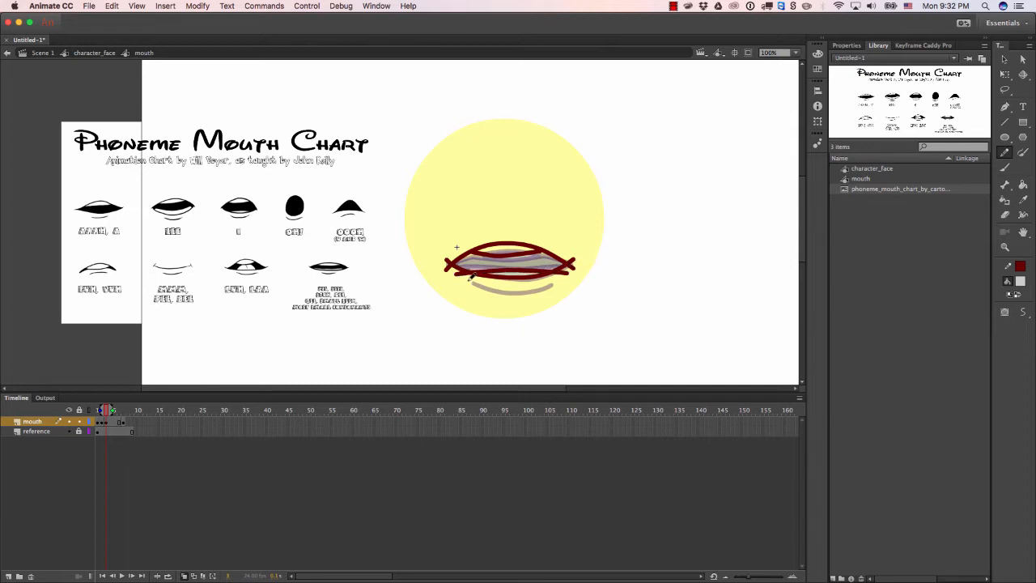
pyautogui.moveTo(469, 280)
pyautogui.mouseDown()
pyautogui.moveTo(500, 291)
pyautogui.moveTo(550, 284)
pyautogui.moveTo(580, 259)
pyautogui.mouseUp()
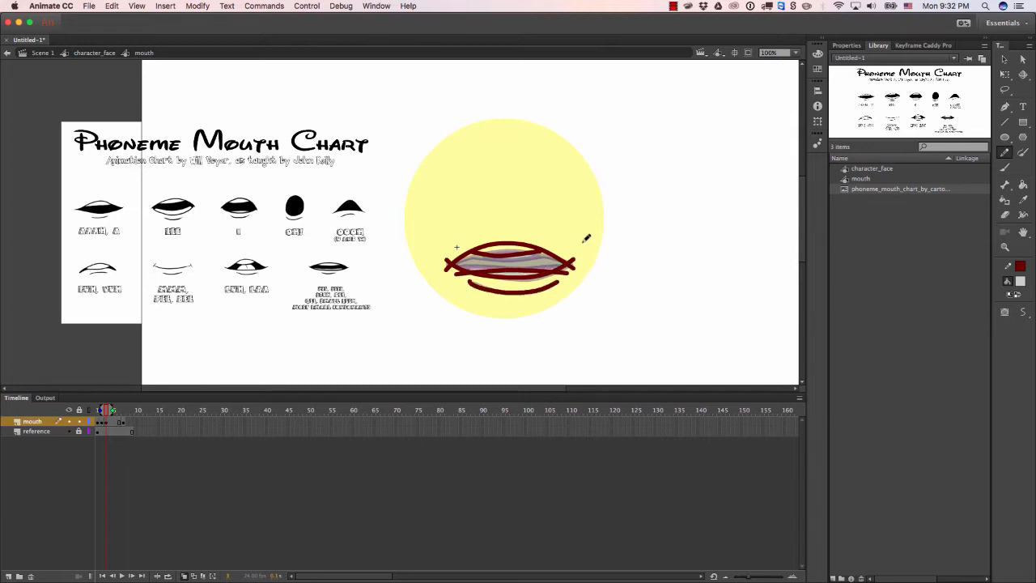
# Delete the stray line ends sticking out past the lip outline in frame 3.
pyautogui.press('v')
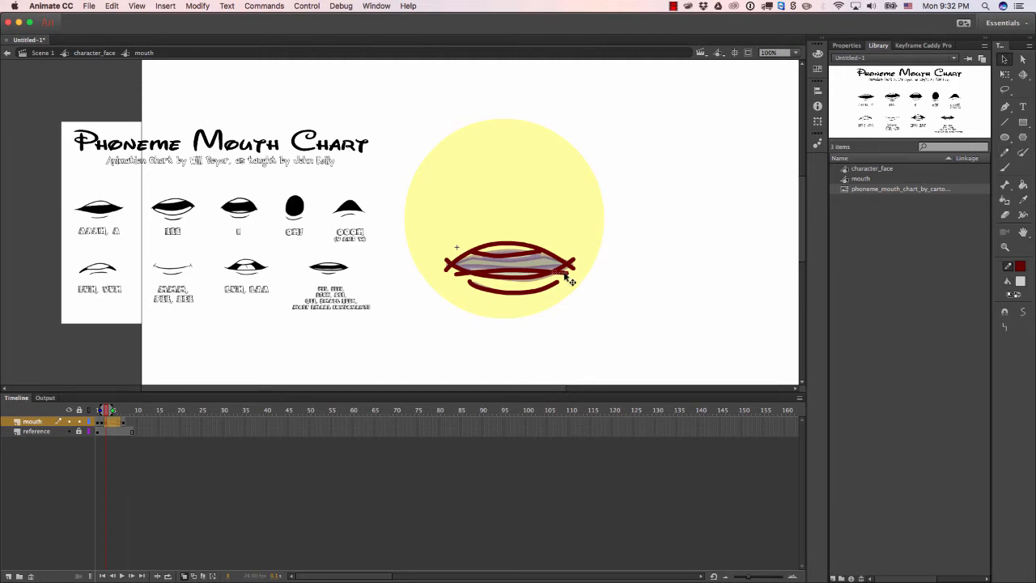
pyautogui.click(575, 268)
pyautogui.press('Delete')
pyautogui.click(574, 260)
pyautogui.press('Delete')
pyautogui.click(466, 274)
pyautogui.press('Delete')
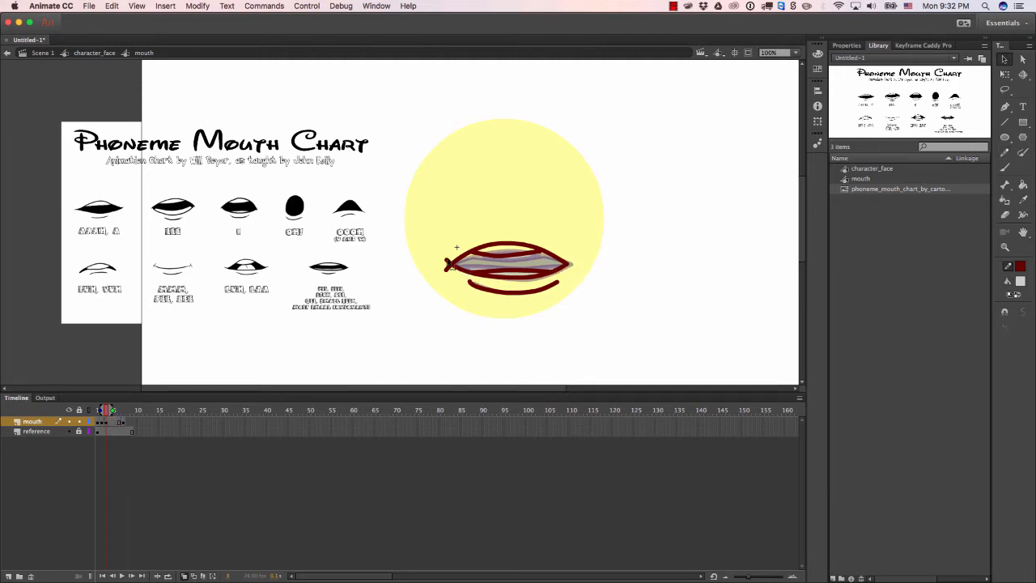
pyautogui.moveTo(539, 254); pyautogui.dragTo(557, 249)
pyautogui.click(553, 245)
pyautogui.press('Delete')
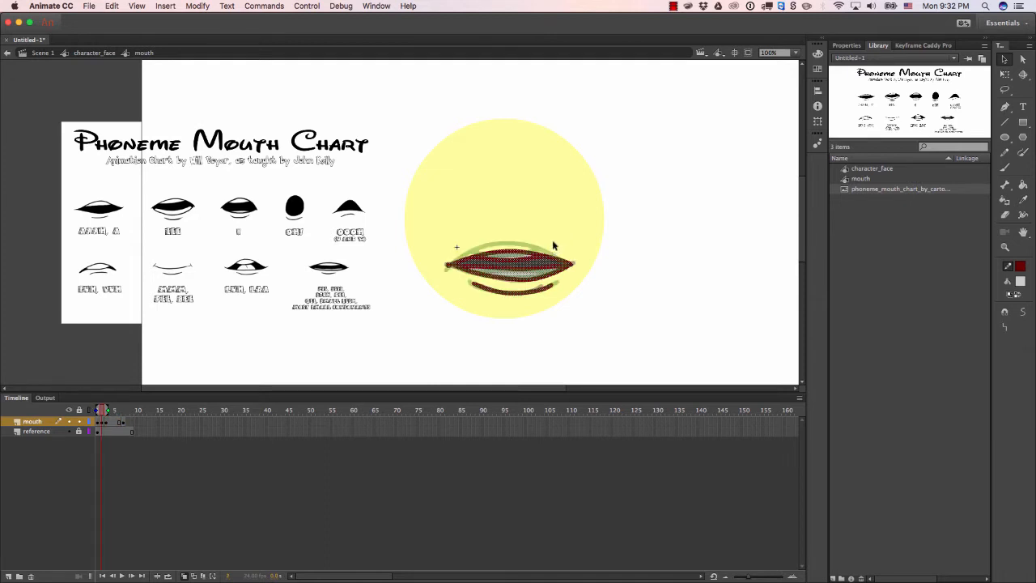
# Turn onion skinning off and fill the upper and lower teeth areas in frame 3 with the light gray.
pyautogui.click(553, 246)
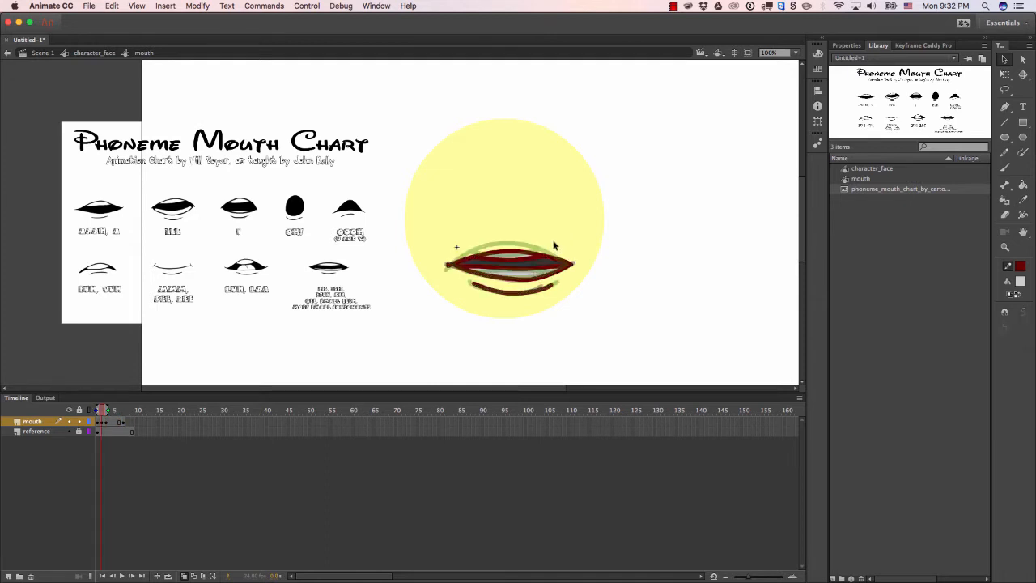
pyautogui.click(185, 576)
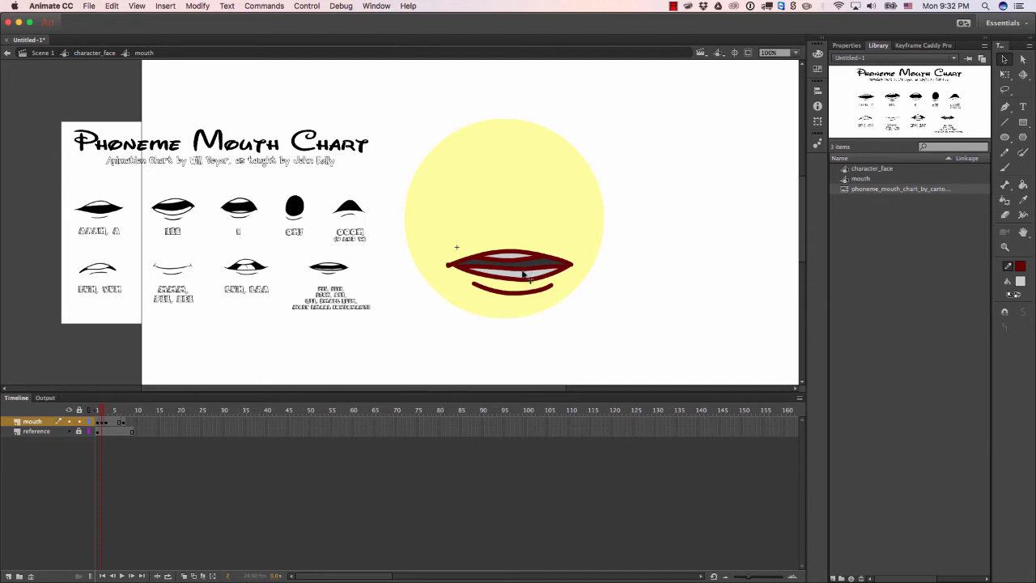
pyautogui.press('k')
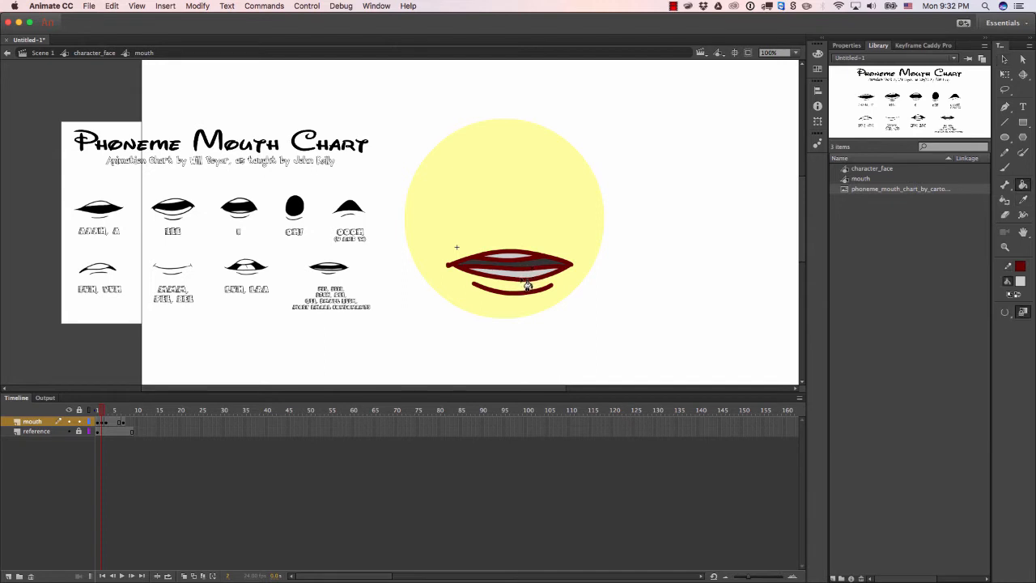
pyautogui.press('.')
pyautogui.click(515, 256)
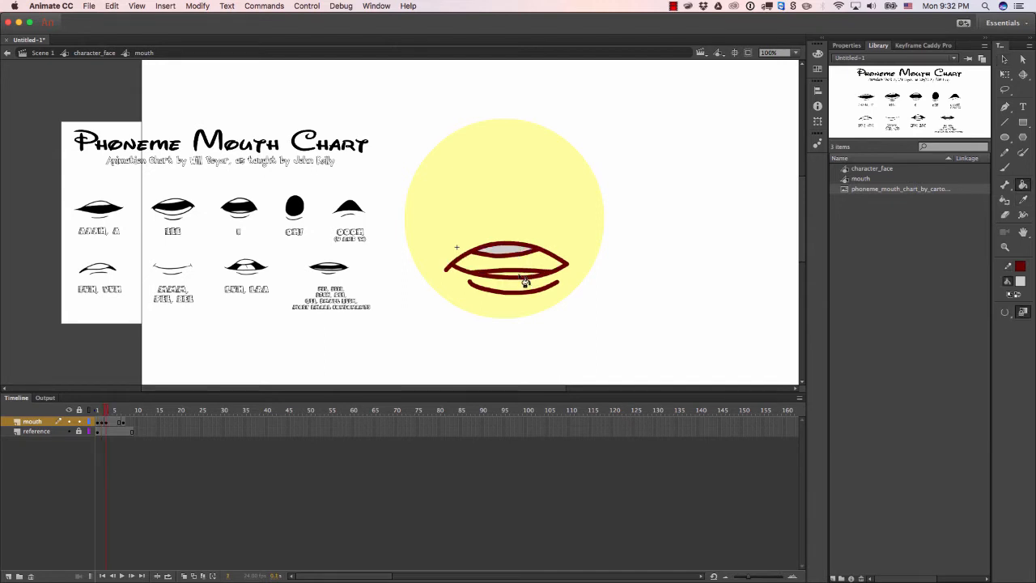
pyautogui.click(524, 280)
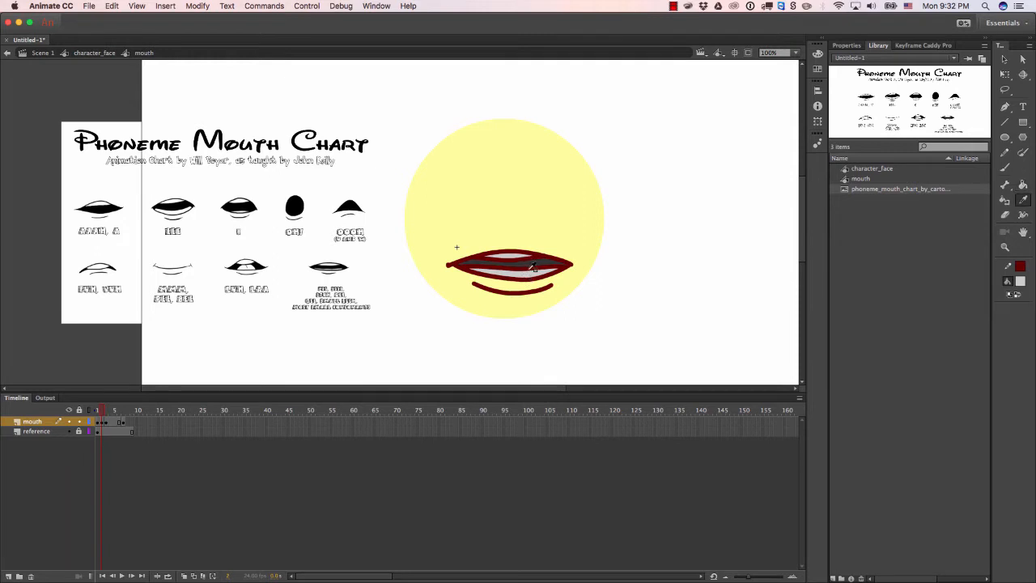
# Fill the frame 3 mouth opening with the dark gray from frame 2 and delete the leftover line end at the mouth corner.
pyautogui.press('.')
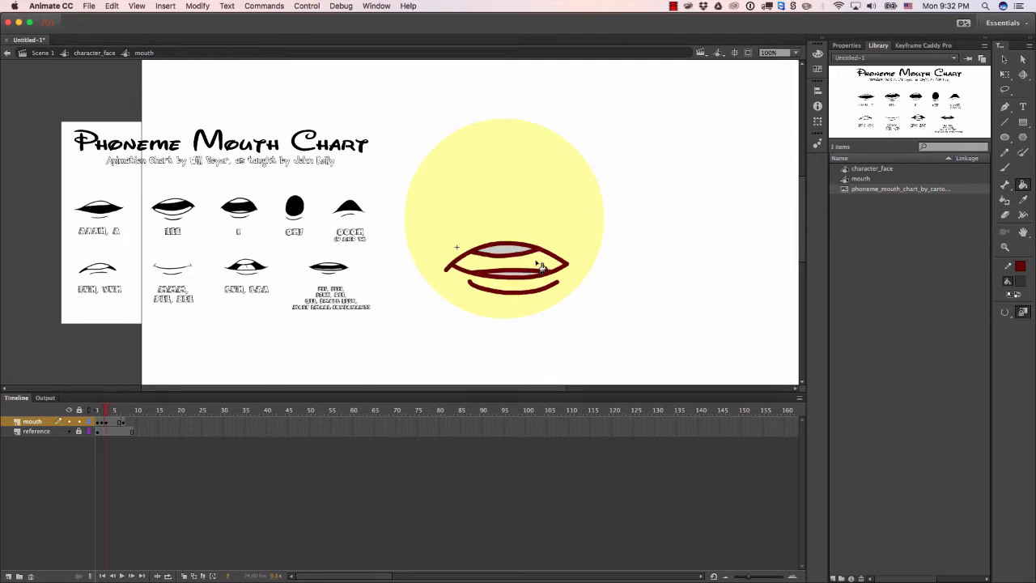
pyautogui.click(538, 266)
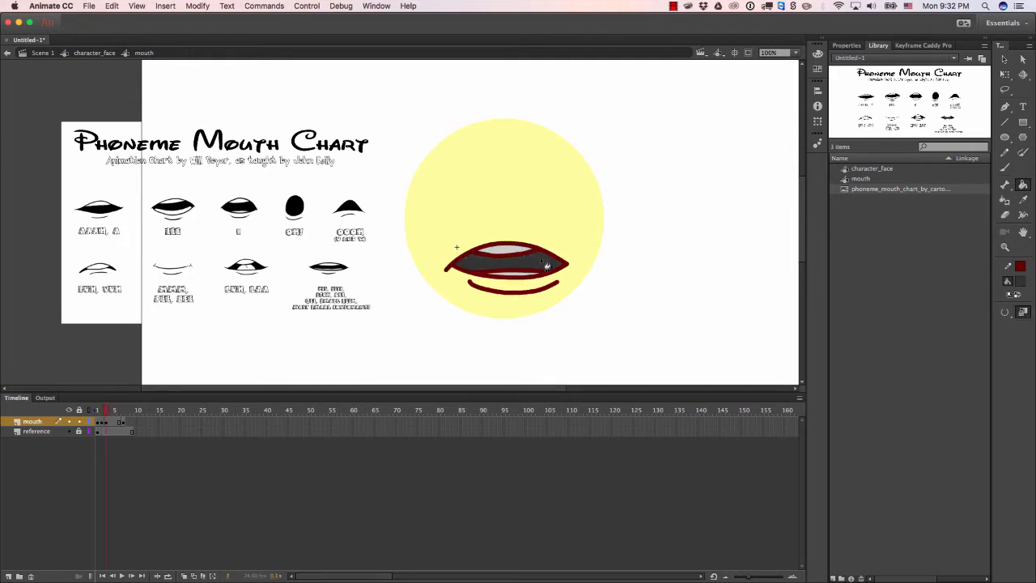
pyautogui.press('v')
pyautogui.click(450, 270)
pyautogui.press('Delete')
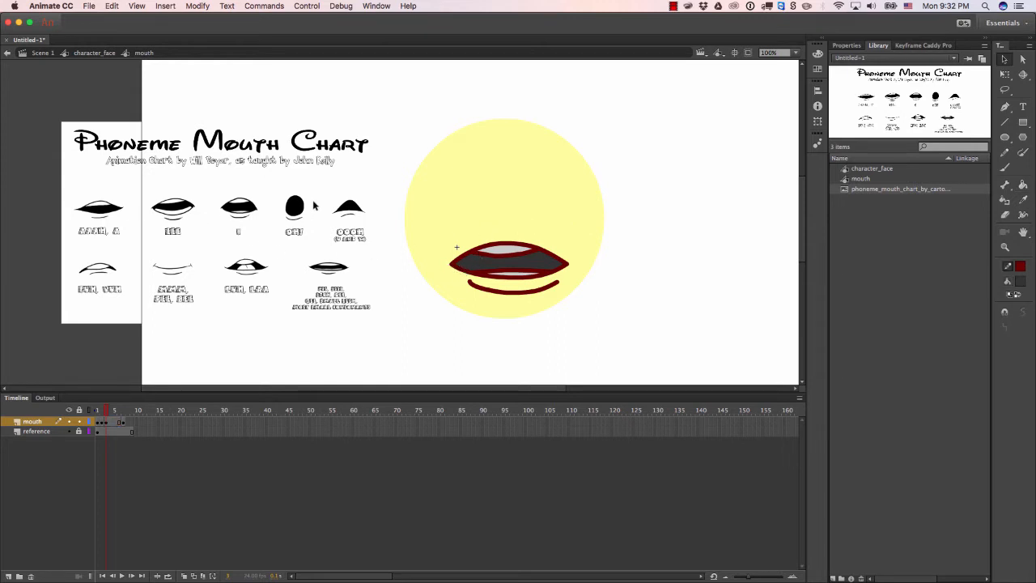
# Insert a blank keyframe at frame 4 of the mouth layer and turn on onion skinning.
pyautogui.click(111, 423)
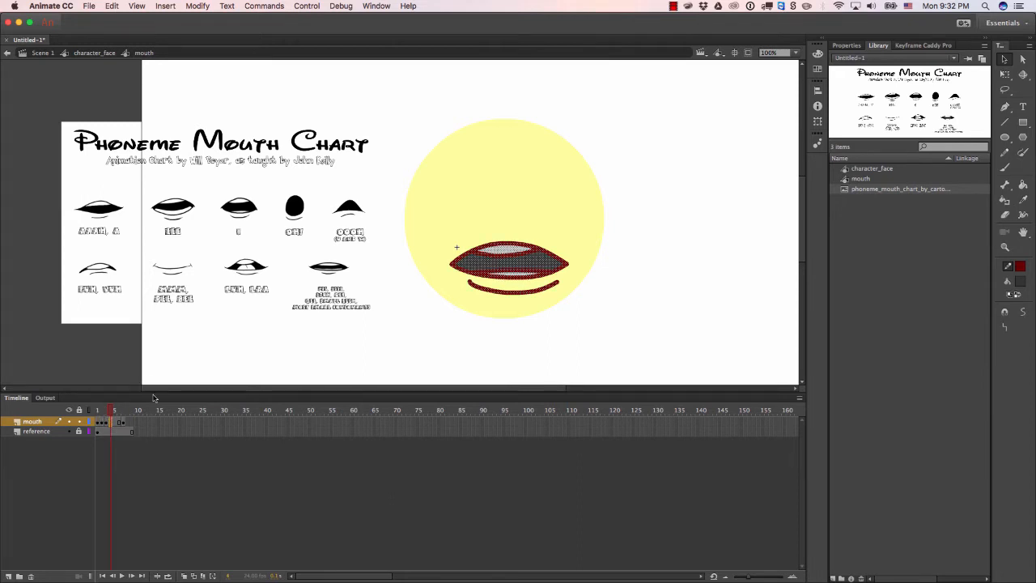
pyautogui.moveTo(120, 422); pyautogui.dragTo(125, 421)
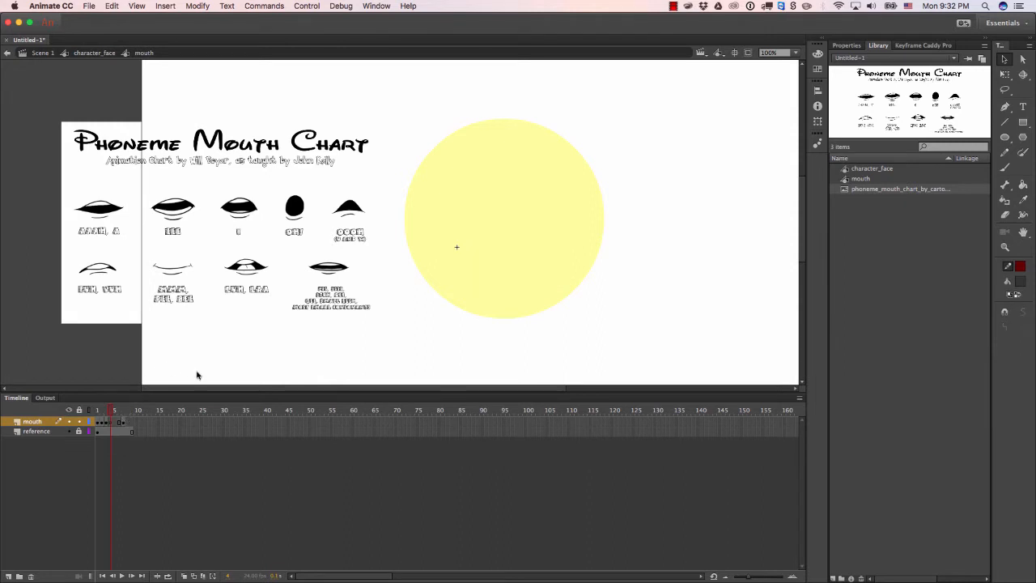
pyautogui.click(184, 575)
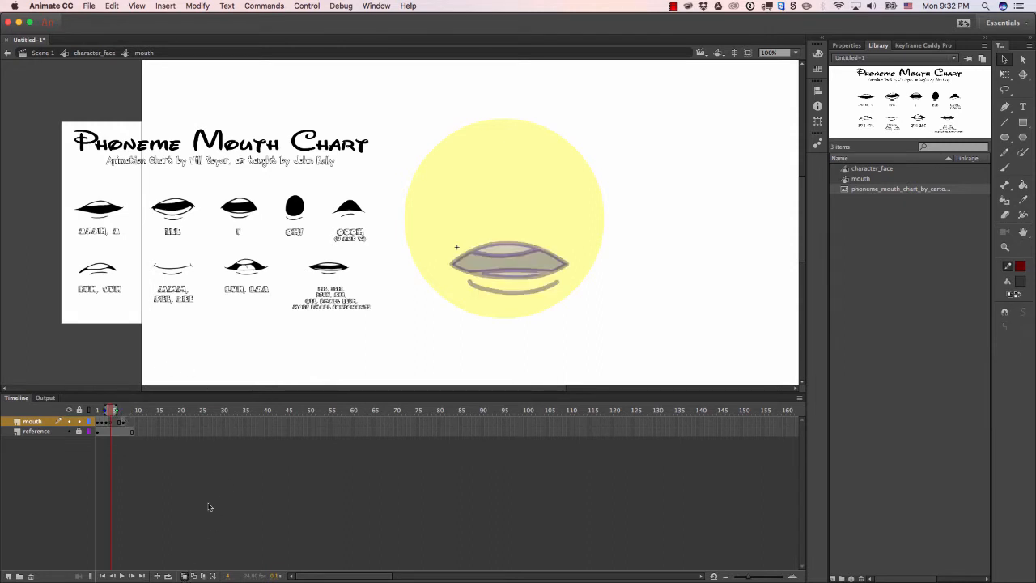
# In frame 4, draw a closed rounded outline for the OH! mouth and a curved line beneath it.
pyautogui.press('y')
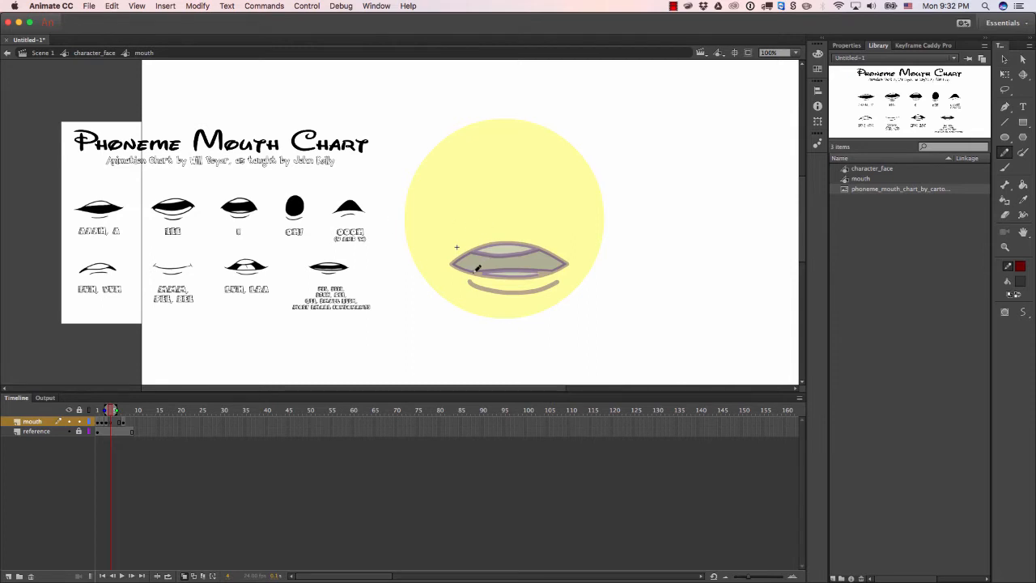
pyautogui.moveTo(476, 271)
pyautogui.mouseDown()
pyautogui.moveTo(469, 252)
pyautogui.moveTo(494, 230)
pyautogui.moveTo(530, 229)
pyautogui.moveTo(547, 261)
pyautogui.moveTo(537, 278)
pyautogui.moveTo(498, 283)
pyautogui.moveTo(467, 258)
pyautogui.moveTo(491, 294)
pyautogui.moveTo(543, 280)
pyautogui.mouseUp()
pyautogui.press('super+z')
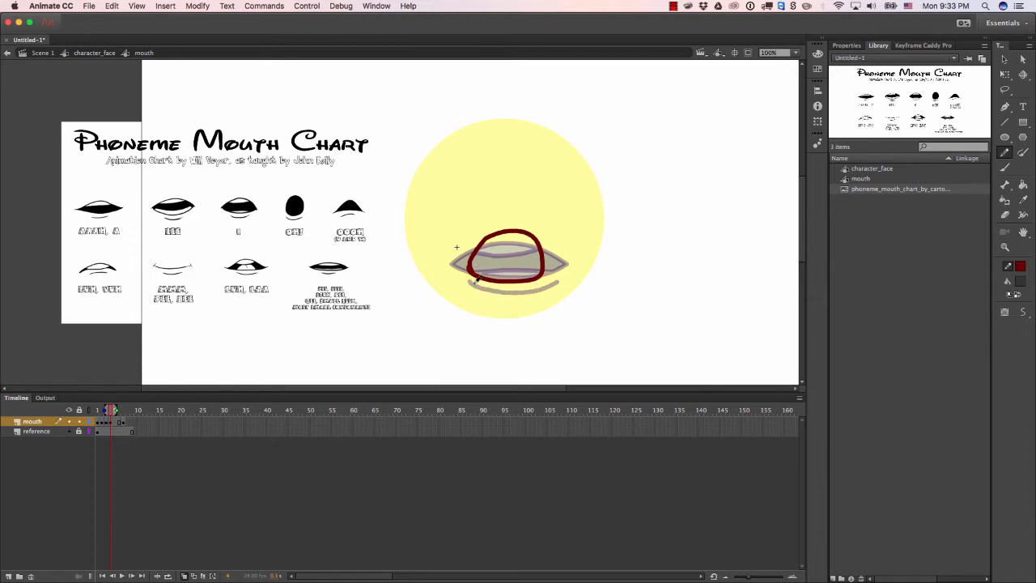
pyautogui.moveTo(464, 281)
pyautogui.mouseDown()
pyautogui.moveTo(523, 289)
pyautogui.moveTo(558, 273)
pyautogui.mouseUp()
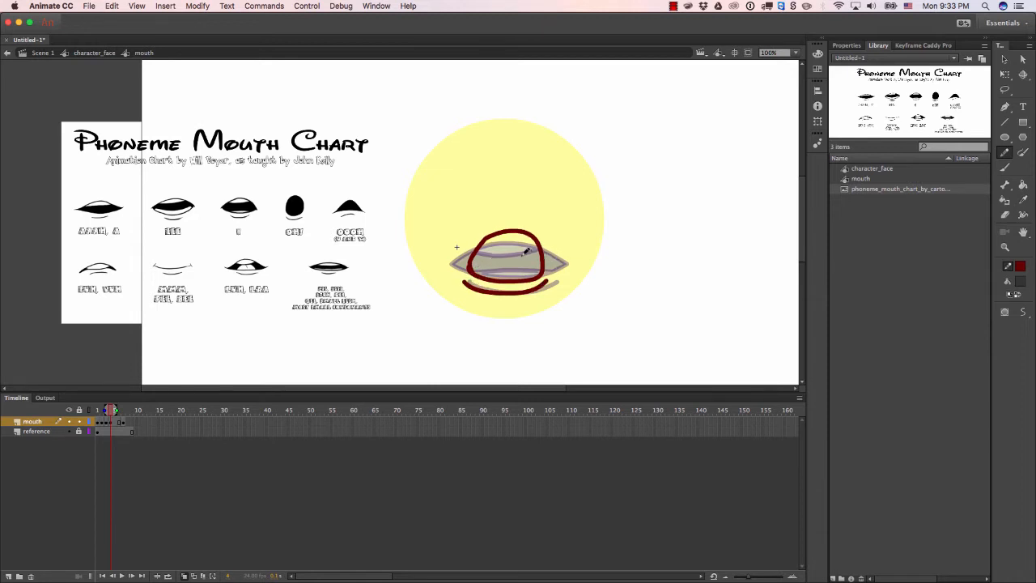
# Sample the dark gray from the frame 3 mouth opening and fill the rounded frame 4 mouth with it.
pyautogui.press(',')
pyautogui.press('v')
pyautogui.click(578, 228)
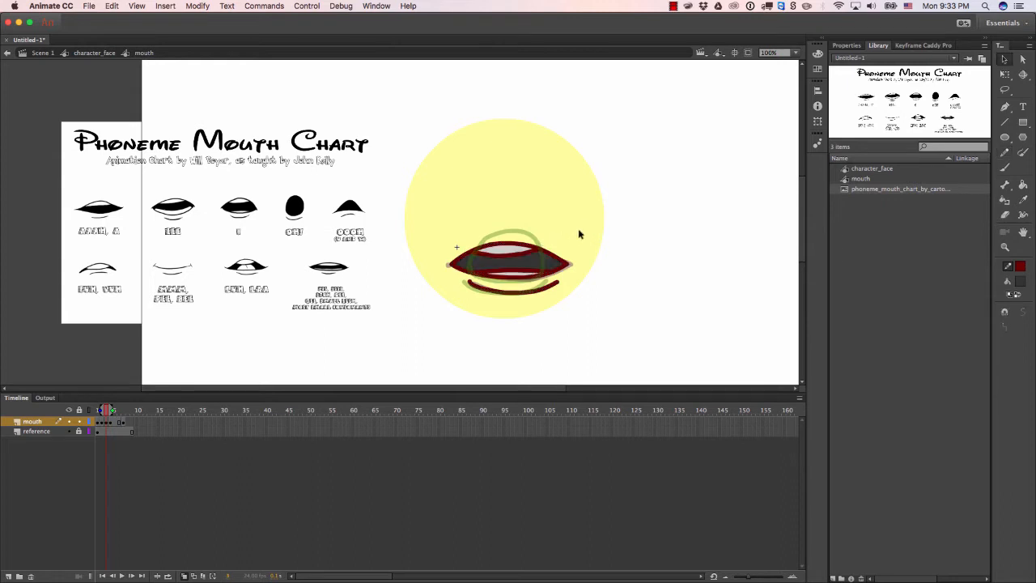
pyautogui.press('i')
pyautogui.click(502, 258)
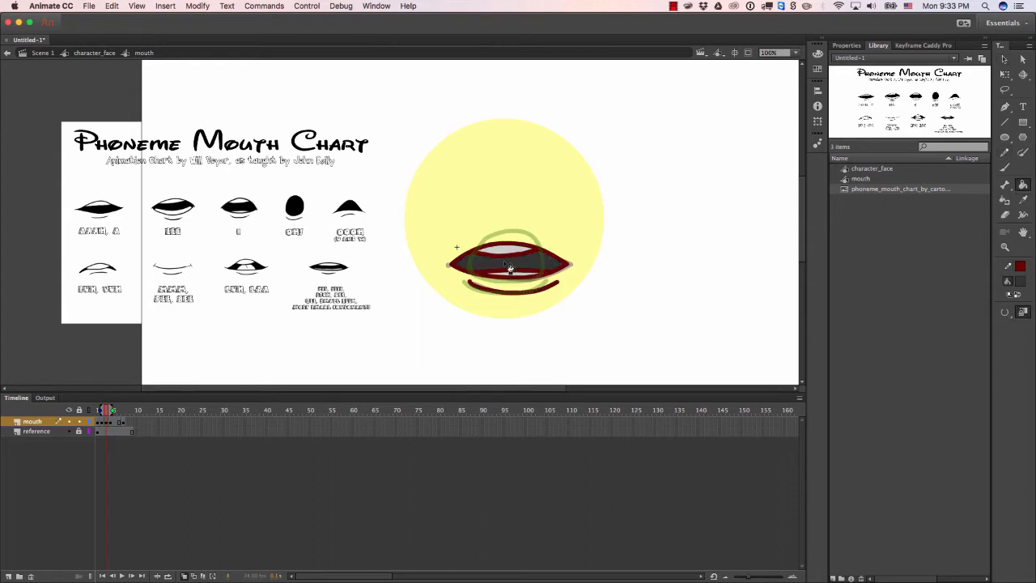
pyautogui.press('.')
pyautogui.click(521, 264)
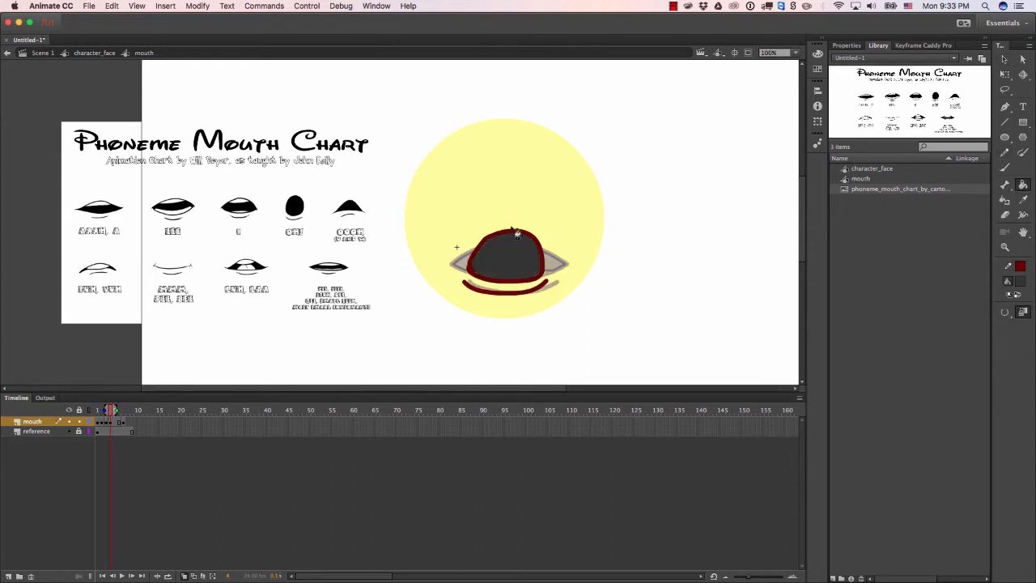
# Insert a keyframe at frame 5 of the mouth layer and delete the copied mouth drawing.
pyautogui.click(117, 422)
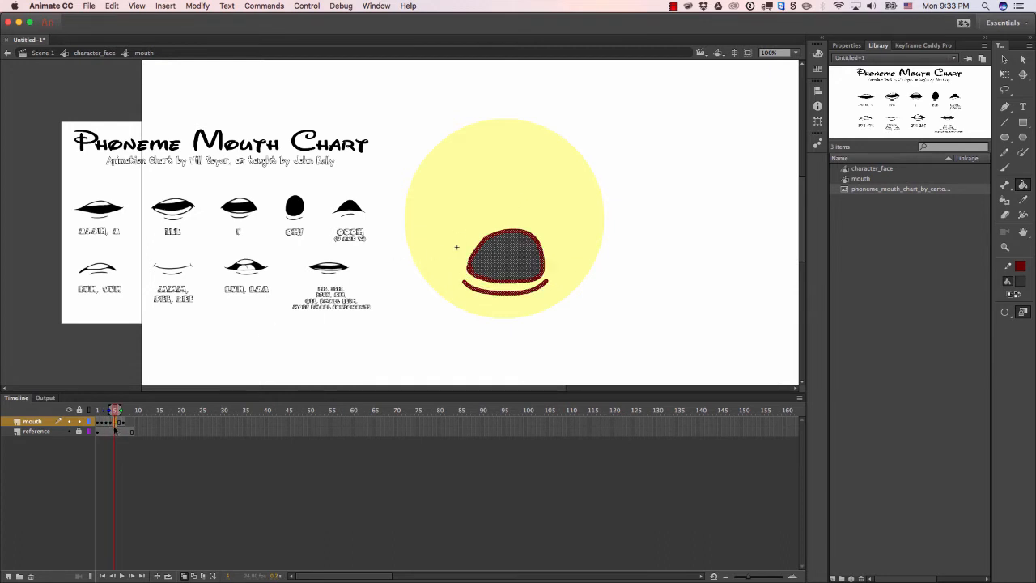
pyautogui.press('Delete')
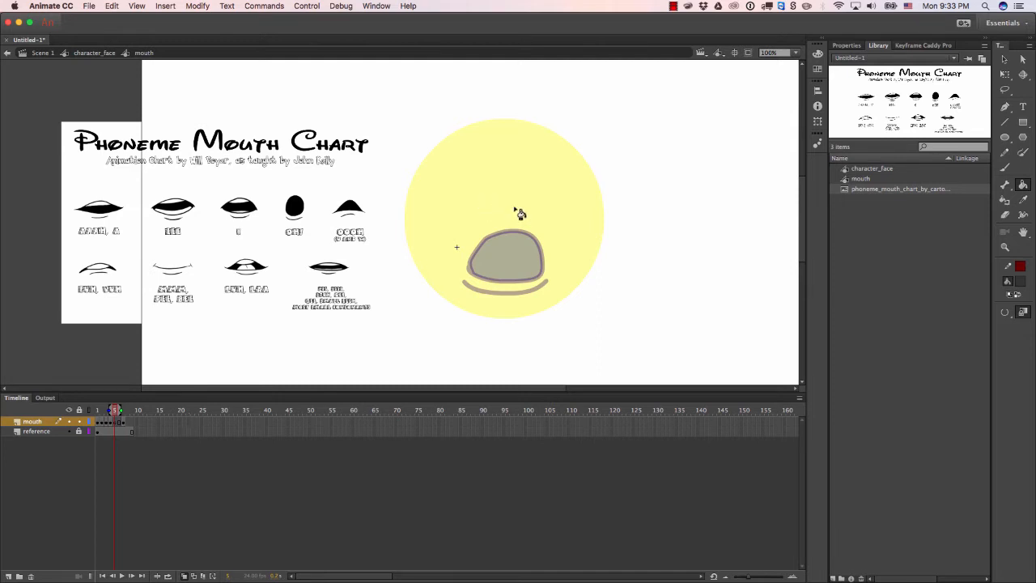
pyautogui.press('y')
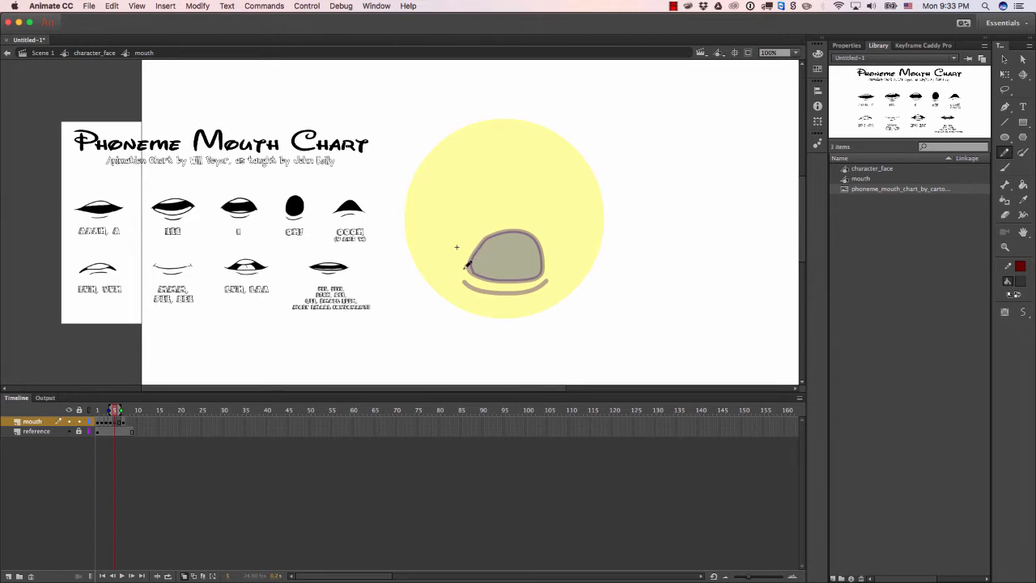
pyautogui.moveTo(466, 266)
pyautogui.mouseDown()
pyautogui.moveTo(513, 230)
pyautogui.moveTo(534, 235)
pyautogui.moveTo(560, 272)
pyautogui.moveTo(458, 272)
pyautogui.mouseUp()
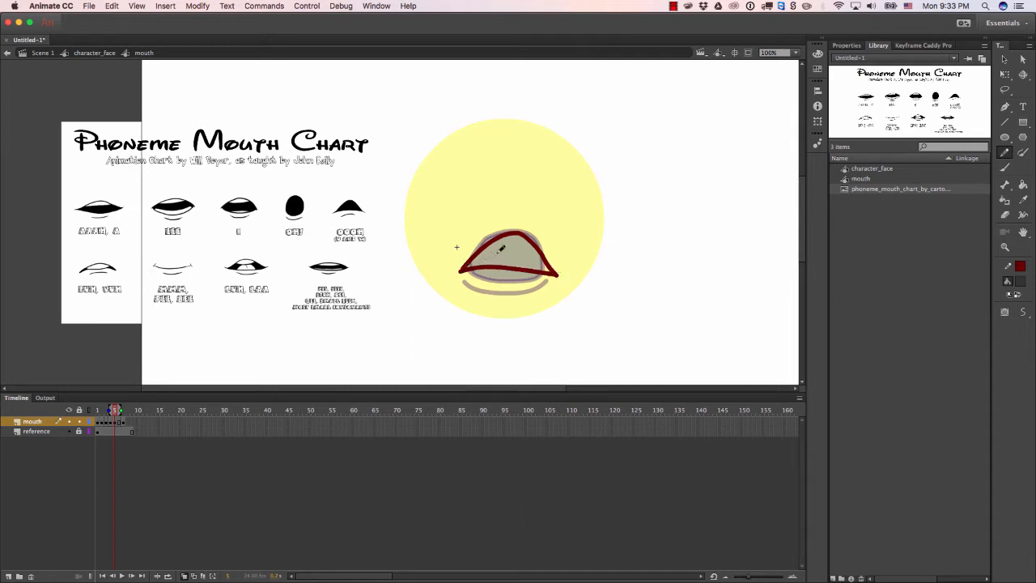
pyautogui.press('super+z')
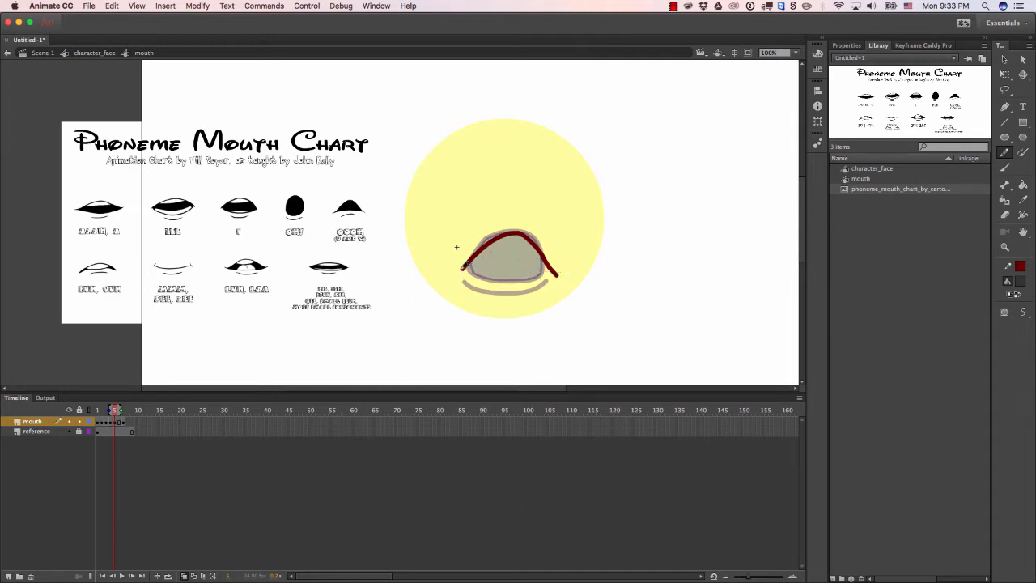
pyautogui.press('super+z')
pyautogui.hotkey('ctrl', 'z')
# In frame 5, draw the OOOH mouth as a peaked upper lip with a flat lower edge and a short curved line beneath.
pyautogui.press('v')
pyautogui.press('y')
pyautogui.moveTo(469, 269); pyautogui.dragTo(556, 274)
pyautogui.press('super+z')
pyautogui.moveTo(466, 269); pyautogui.dragTo(559, 276)
pyautogui.moveTo(471, 288); pyautogui.dragTo(537, 290)
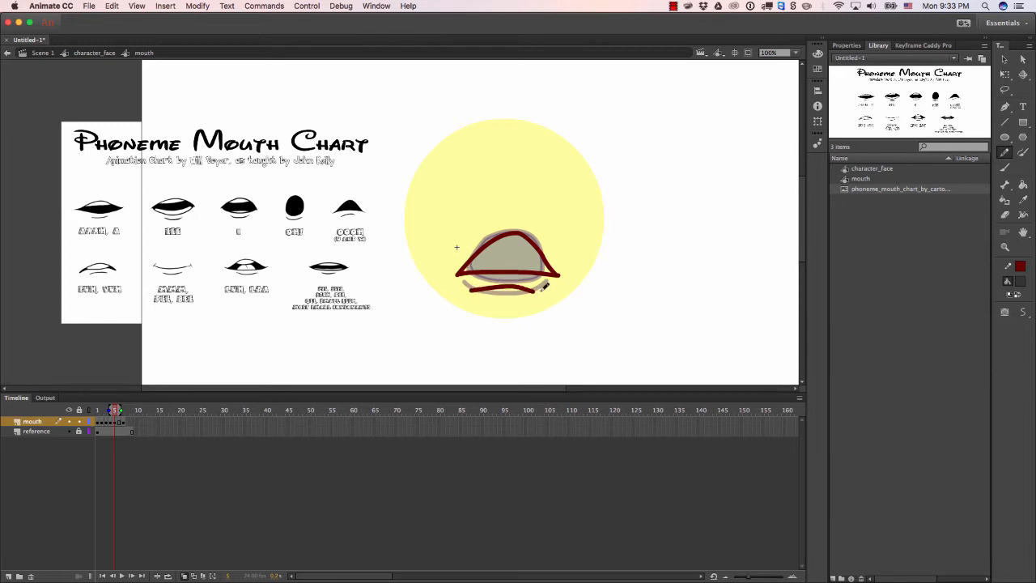
# Fill the frame 5 mouth opening with the same dark gray as the frame 4 mouth.
pyautogui.press(',')
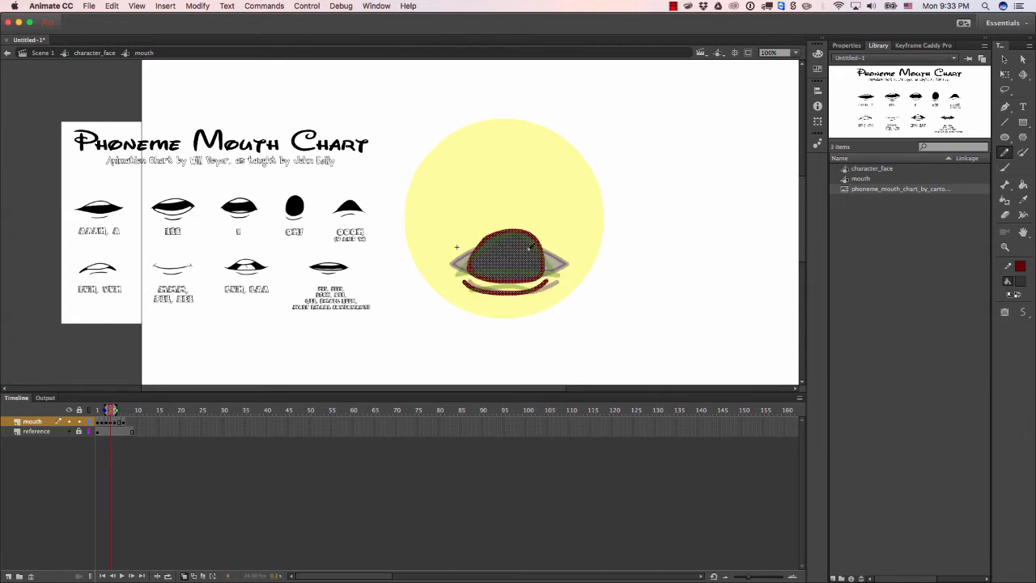
pyautogui.press('v')
pyautogui.click(531, 226)
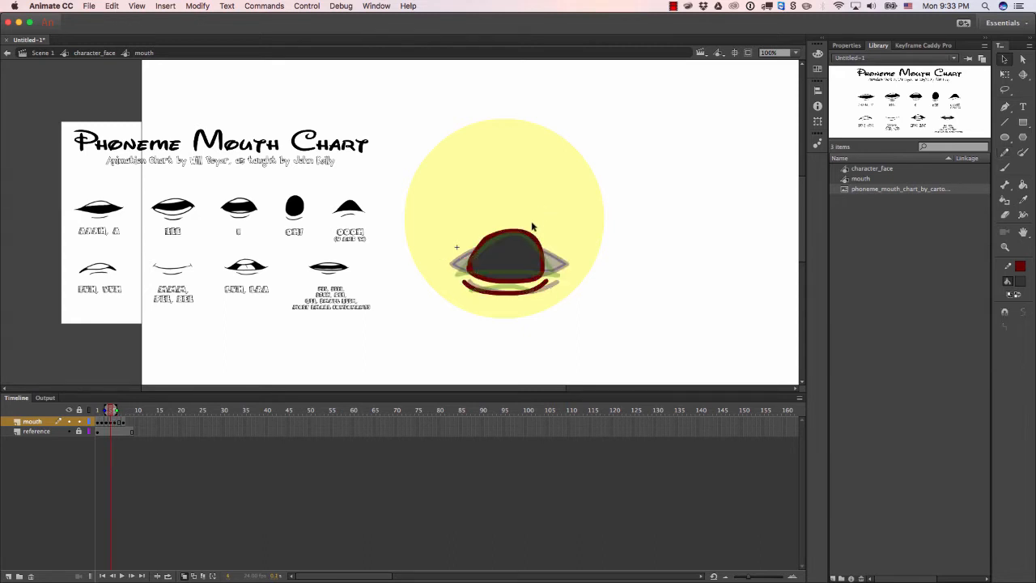
pyautogui.press('k')
pyautogui.press('.')
pyautogui.click(524, 265)
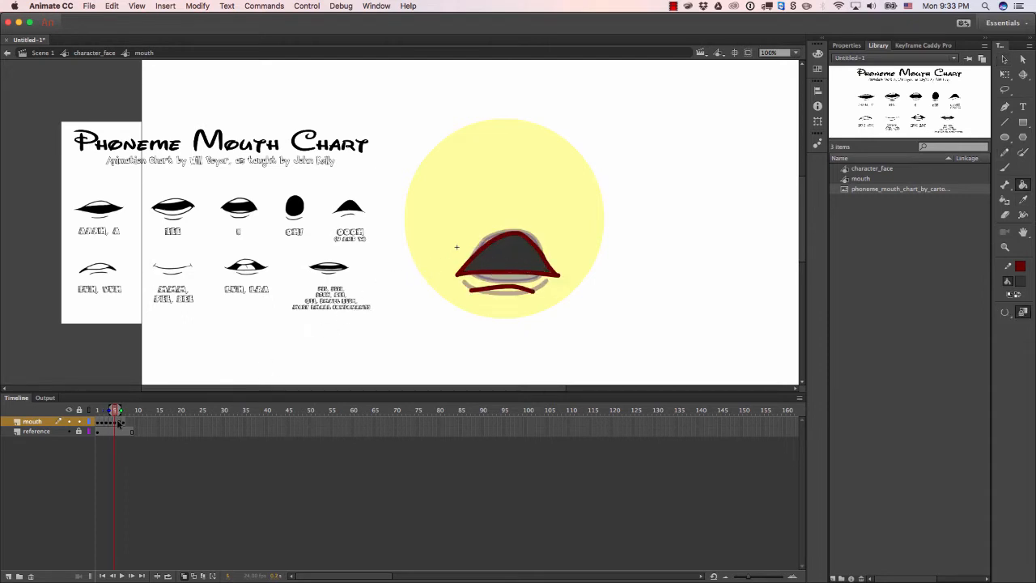
# Add an empty keyframe at frame 6 of the mouth layer and draw a shallow arched upper lip line for the FUH, VUH mouth.
pyautogui.click(123, 422)
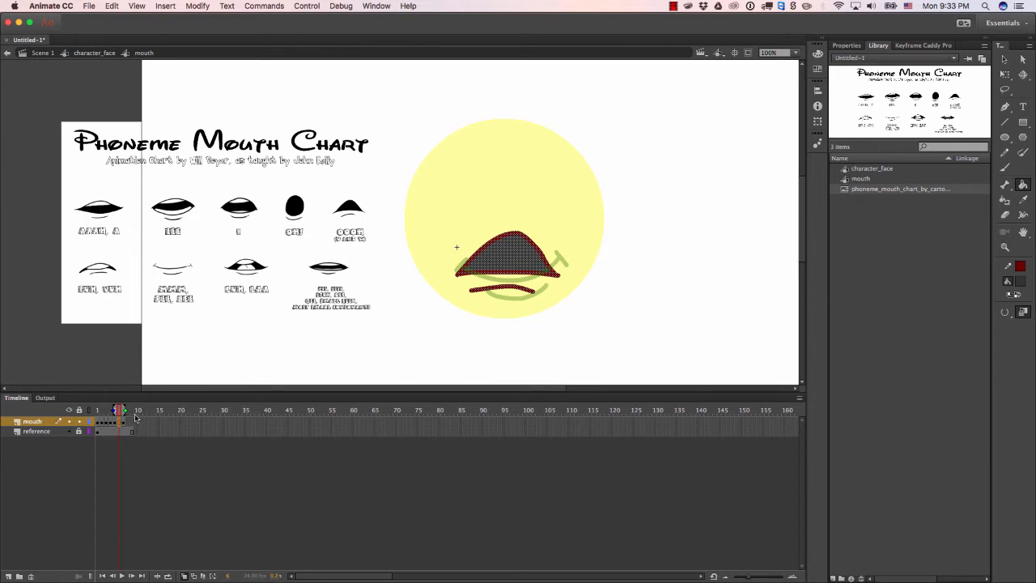
pyautogui.click(173, 439)
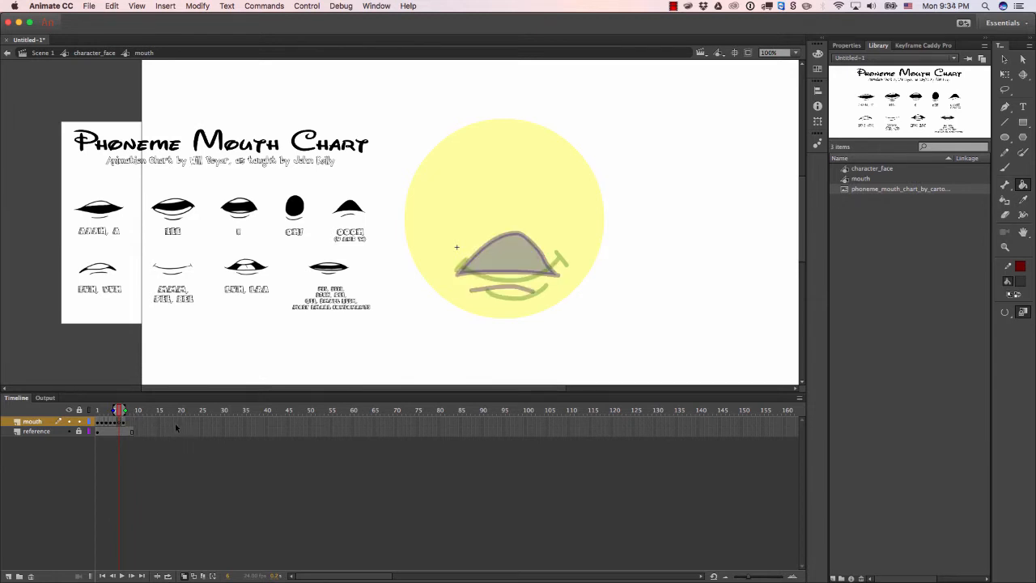
pyautogui.press('y')
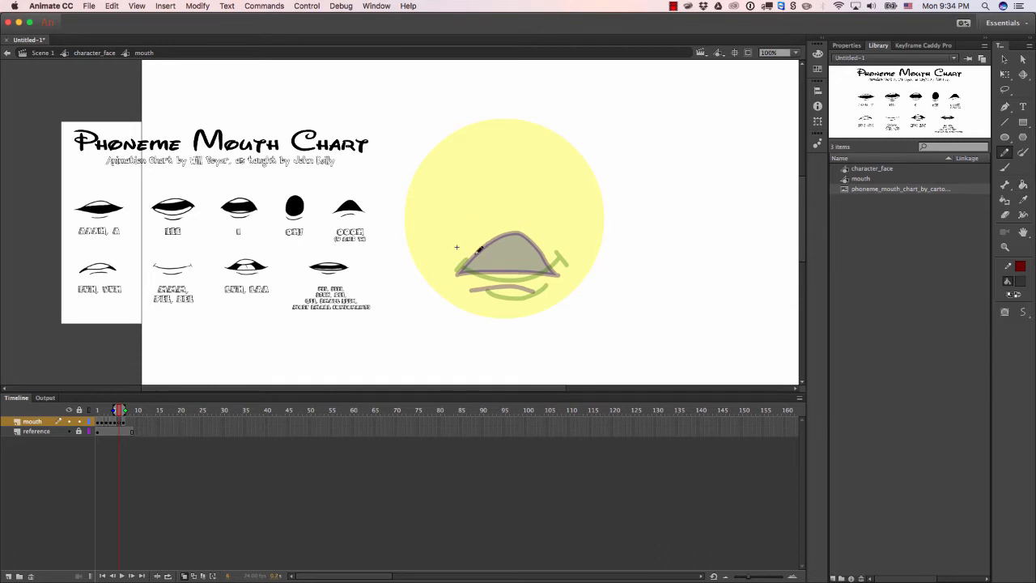
pyautogui.moveTo(461, 267)
pyautogui.mouseDown()
pyautogui.moveTo(516, 246)
pyautogui.moveTo(546, 267)
pyautogui.mouseUp()
pyautogui.press('super+z')
pyautogui.moveTo(457, 270)
pyautogui.mouseDown()
pyautogui.moveTo(503, 258)
pyautogui.moveTo(555, 257)
pyautogui.moveTo(570, 267)
pyautogui.mouseUp()
pyautogui.press('super+z')
pyautogui.moveTo(460, 267)
pyautogui.mouseDown()
pyautogui.moveTo(495, 258)
pyautogui.moveTo(569, 265)
pyautogui.mouseUp()
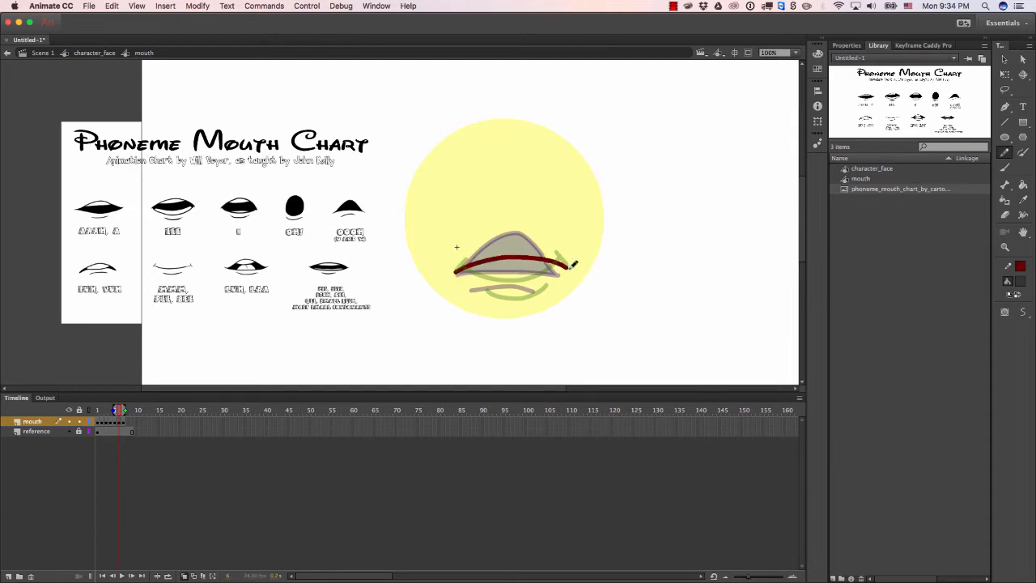
# Close the frame 6 mouth outline with a lower lip line and draw a short curved line beneath it.
pyautogui.moveTo(472, 264)
pyautogui.mouseDown()
pyautogui.moveTo(544, 268)
pyautogui.moveTo(571, 258)
pyautogui.mouseUp()
pyautogui.moveTo(554, 265); pyautogui.dragTo(568, 263)
pyautogui.moveTo(463, 269)
pyautogui.mouseDown()
pyautogui.moveTo(564, 265)
pyautogui.moveTo(507, 275)
pyautogui.moveTo(547, 282)
pyautogui.mouseUp()
# Turn off onion skinning, sample the light gray of the frame 3 upper teeth, and fill the frame 6 mouth with it.
pyautogui.press(',')
pyautogui.press(',')
pyautogui.press(',')
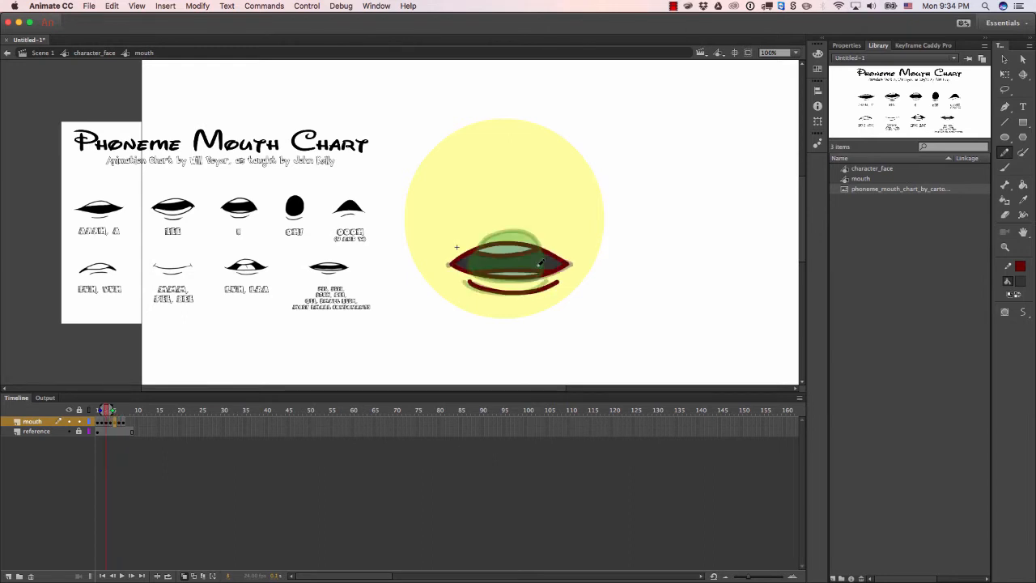
pyautogui.press('v')
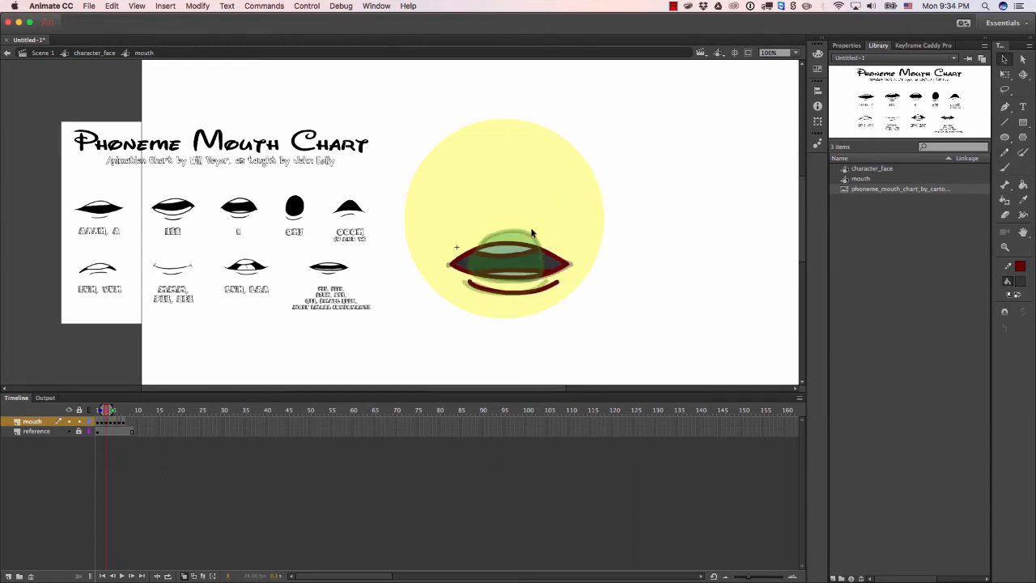
pyautogui.click(185, 576)
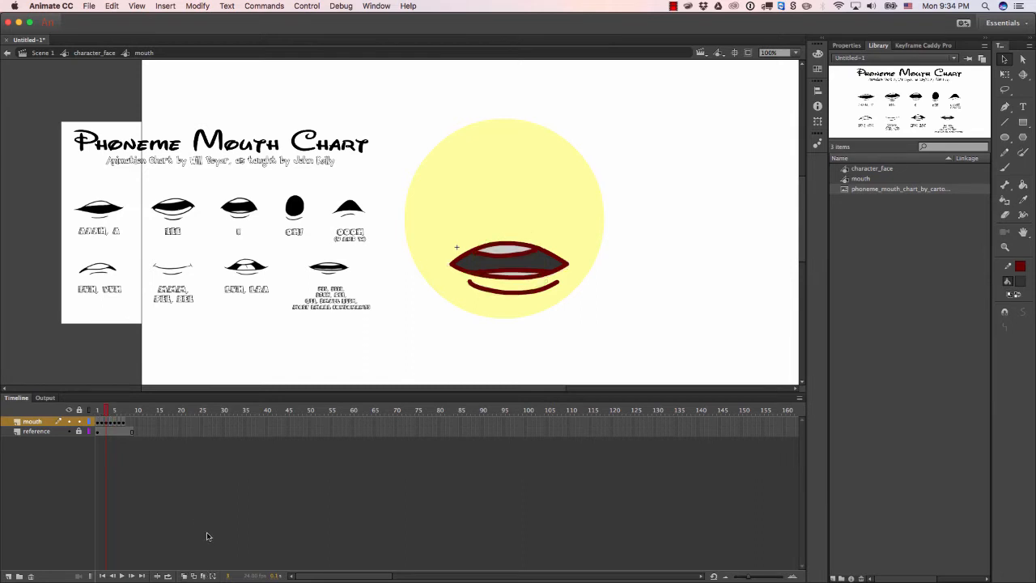
pyautogui.press('b')
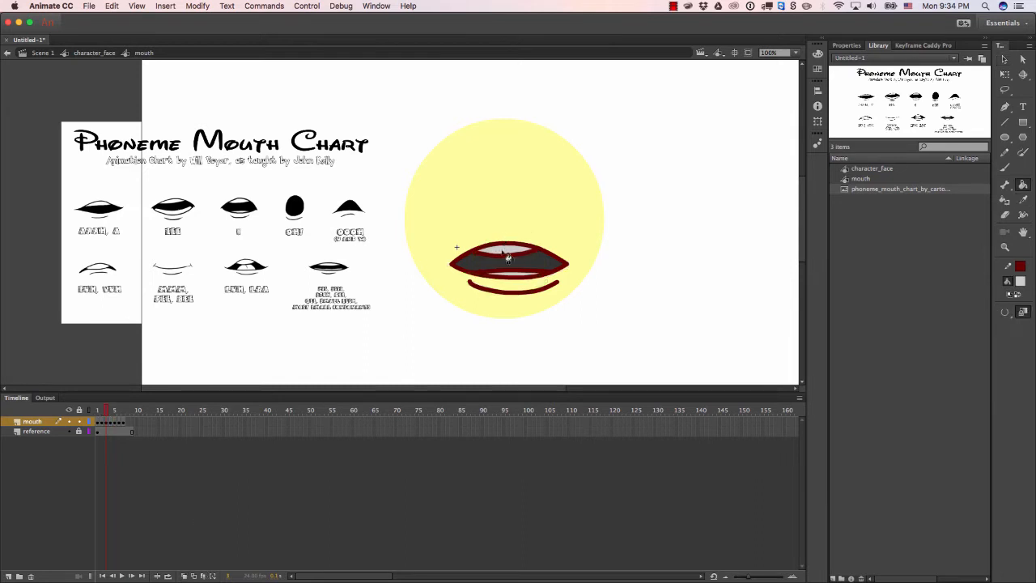
pyautogui.press('.')
pyautogui.press('.')
pyautogui.press('.')
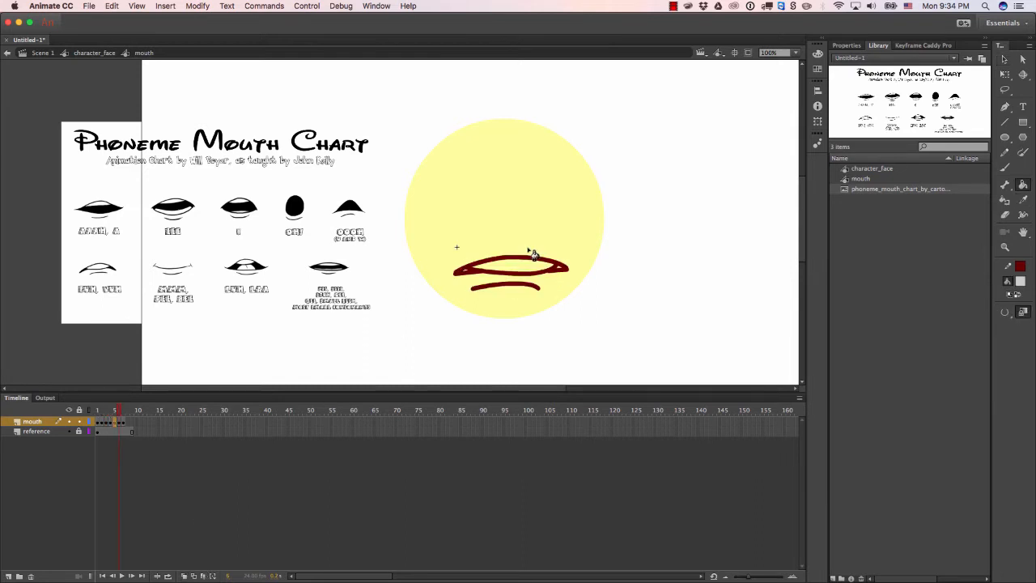
pyautogui.click(528, 268)
# Sample the dark gray from the frame 3 mouth opening as the fill color and return to frame 6.
pyautogui.press(',')
pyautogui.press(',')
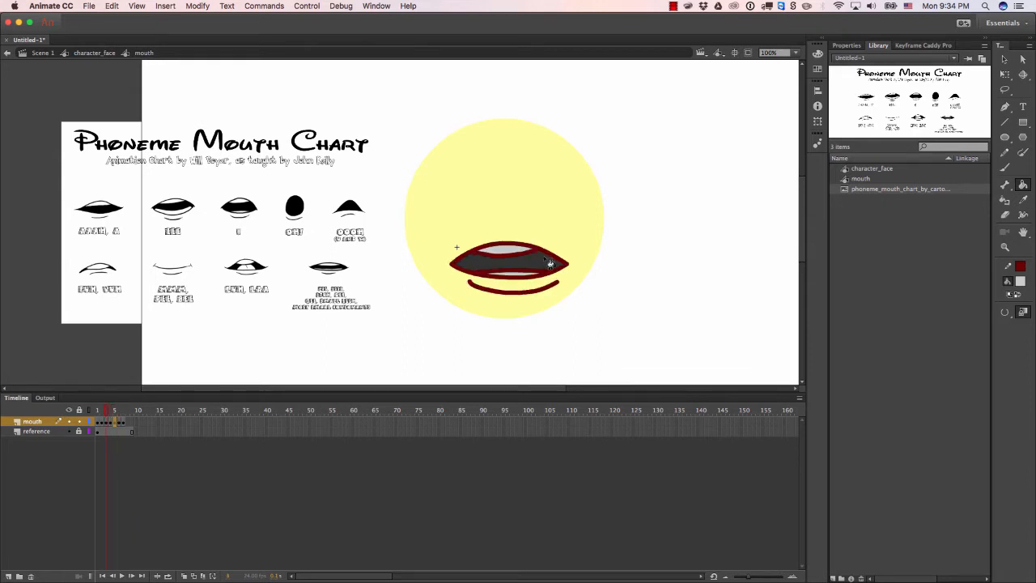
pyautogui.press('i')
pyautogui.click(544, 258)
pyautogui.press('.')
pyautogui.press('.')
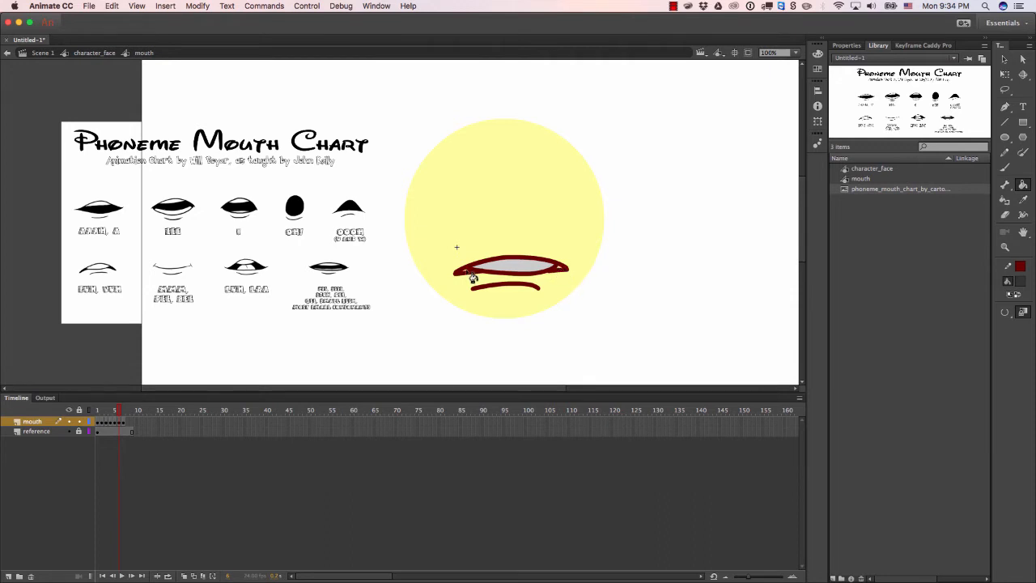
# Adjust the outline ends near the corners of the frame 6 mouth so the lines join cleanly.
pyautogui.press('super+equal')
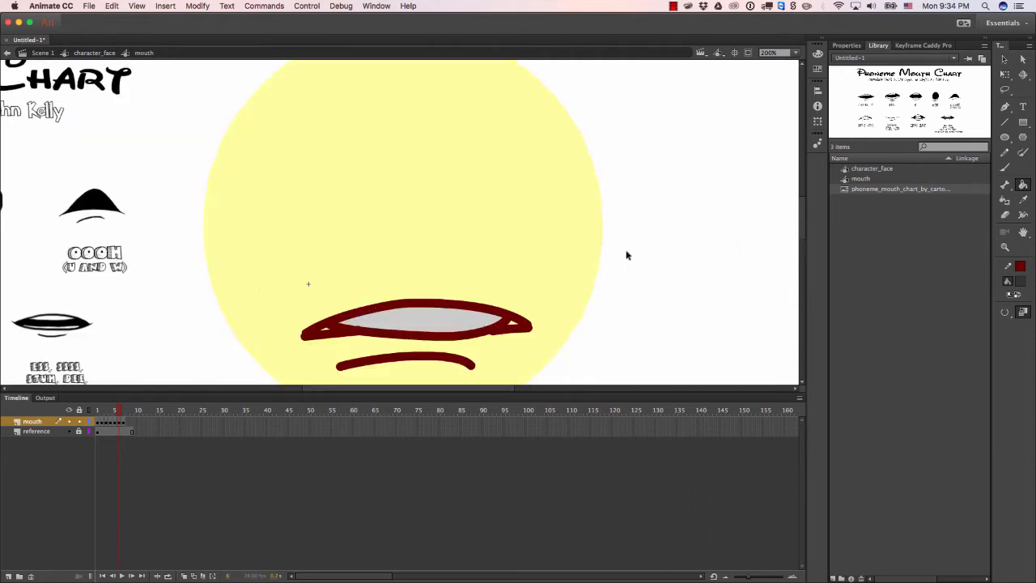
pyautogui.press('super+equal')
pyautogui.scroll(-5, 525, 318)
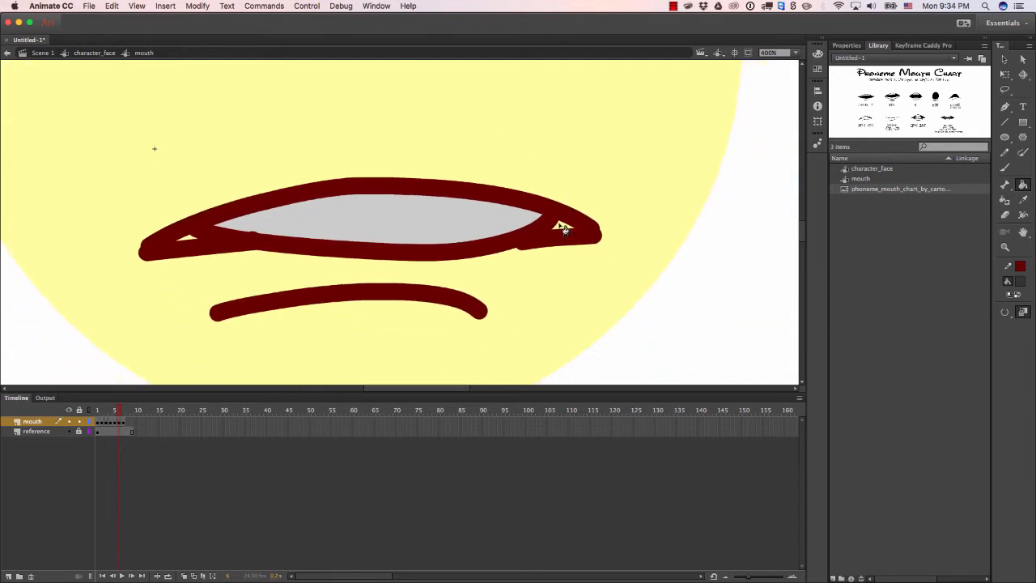
pyautogui.press('v')
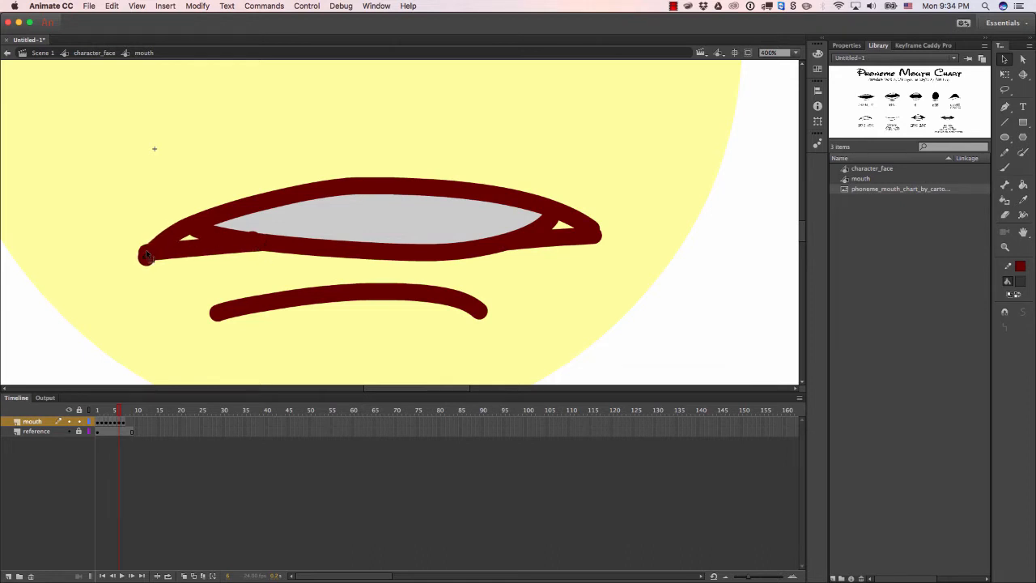
pyautogui.moveTo(146, 254); pyautogui.dragTo(141, 254)
pyautogui.press('w')
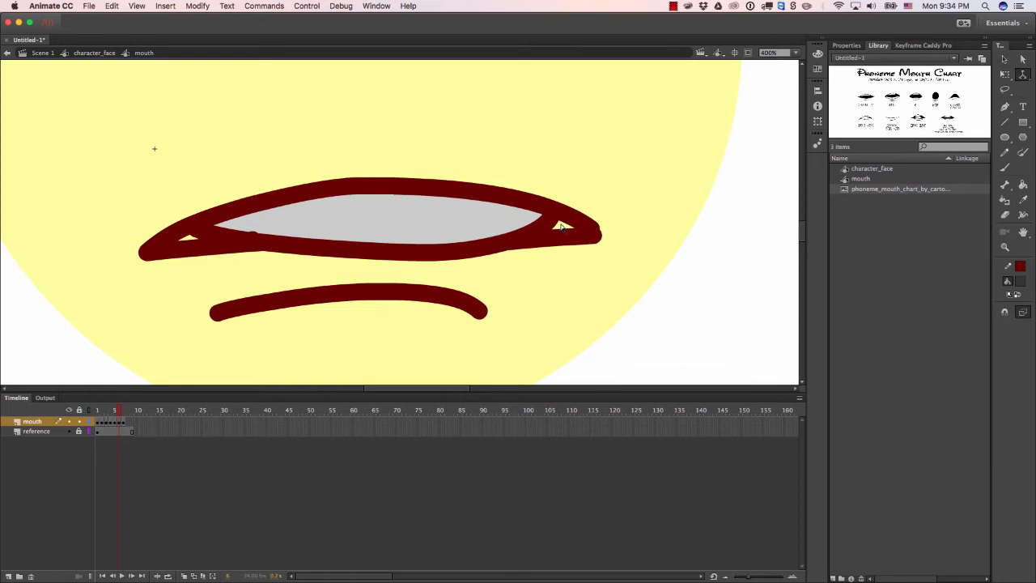
# Fill the small gaps at both corners of the frame 6 mouth with dark gray, changing the fill's gap size setting as needed.
pyautogui.press('k')
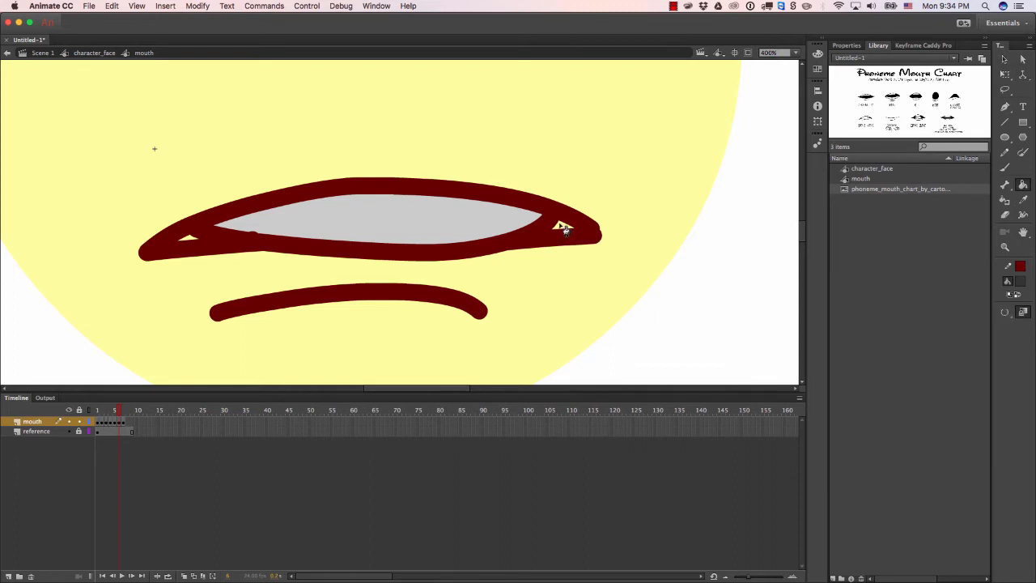
pyautogui.click(1005, 311)
pyautogui.click(961, 313)
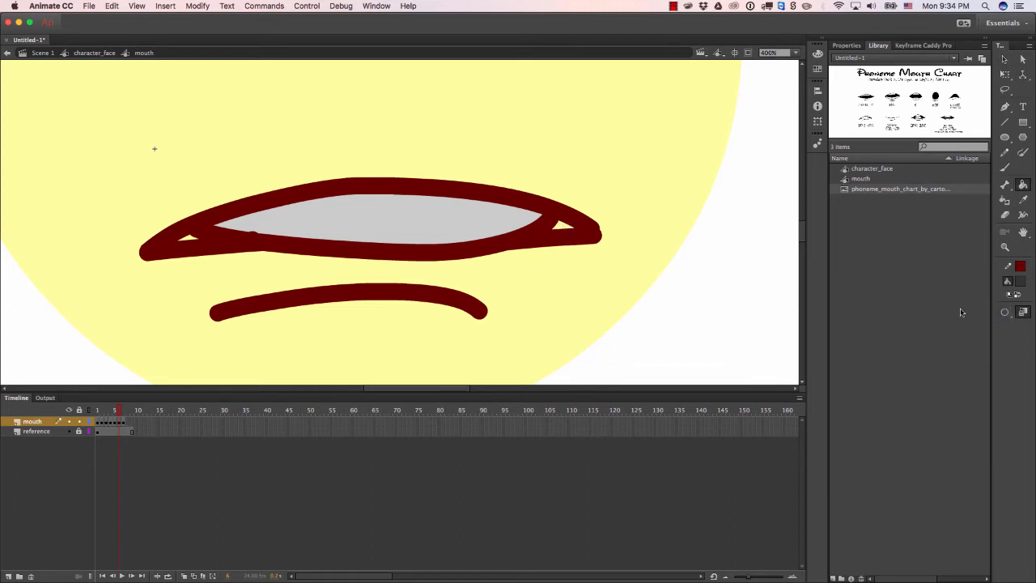
pyautogui.click(563, 233)
pyautogui.click(1009, 310)
pyautogui.click(959, 347)
pyautogui.click(193, 241)
pyautogui.click(1009, 310)
pyautogui.click(960, 335)
pyautogui.click(567, 232)
pyautogui.press('super+minus')
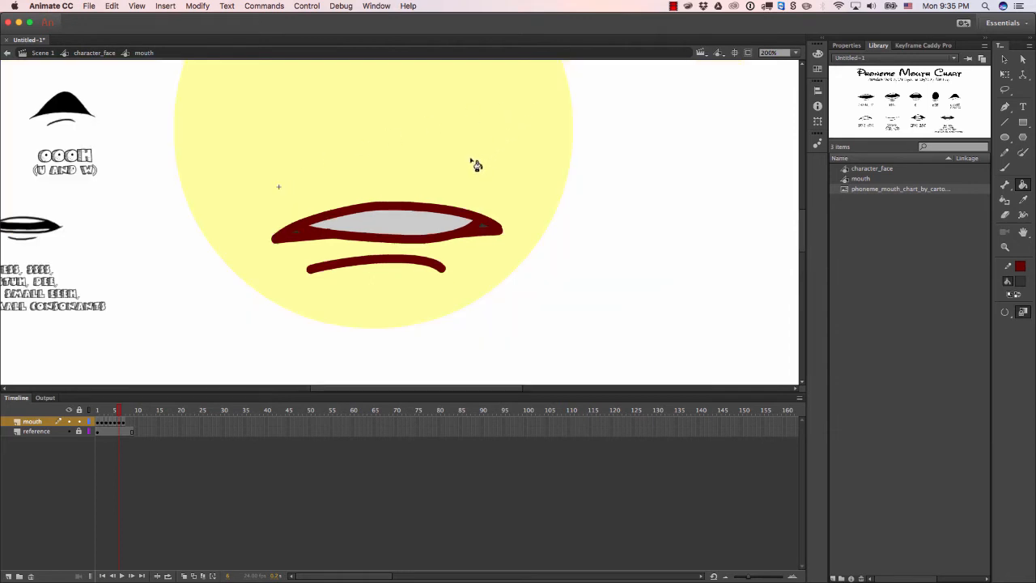
# Add an empty keyframe at frame 8 of the mouth layer and turn on onion skinning.
pyautogui.press('v')
pyautogui.moveTo(121, 415)
pyautogui.mouseDown()
pyautogui.moveTo(98, 418)
pyautogui.moveTo(126, 426)
pyautogui.mouseUp()
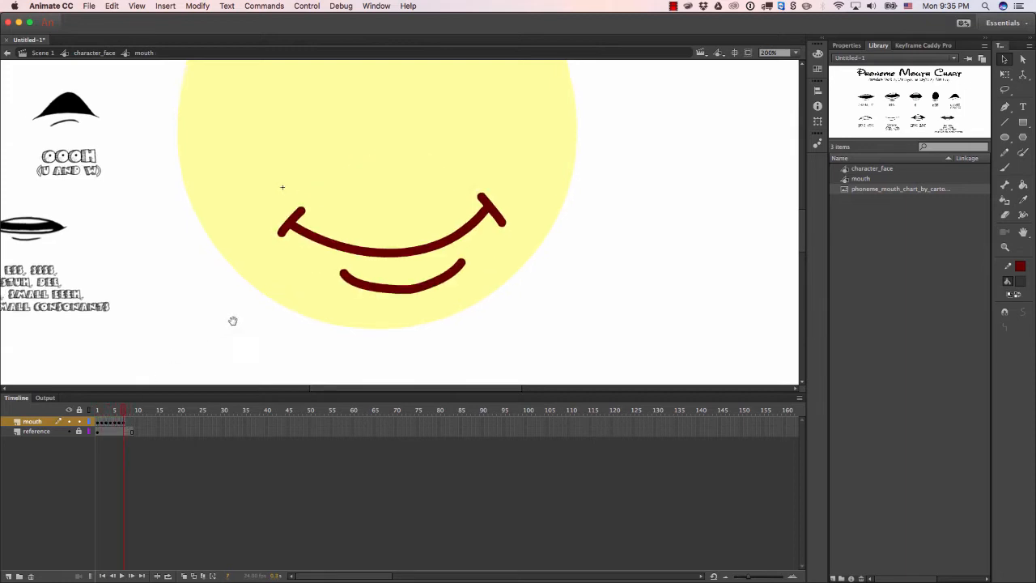
pyautogui.hscroll(-10, 231, 319)
pyautogui.hscroll(10, 595, 295)
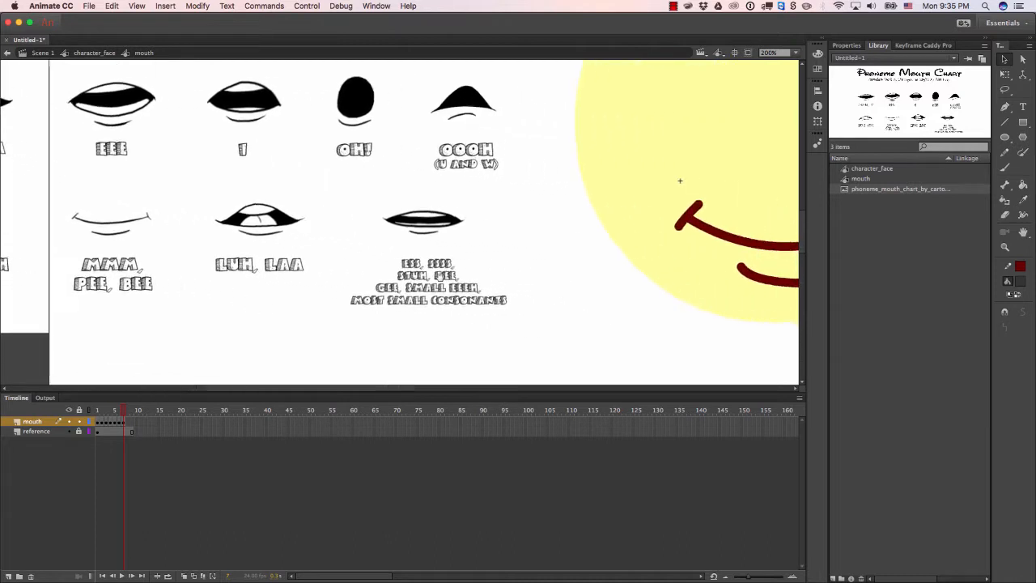
pyautogui.moveTo(127, 423); pyautogui.dragTo(136, 422)
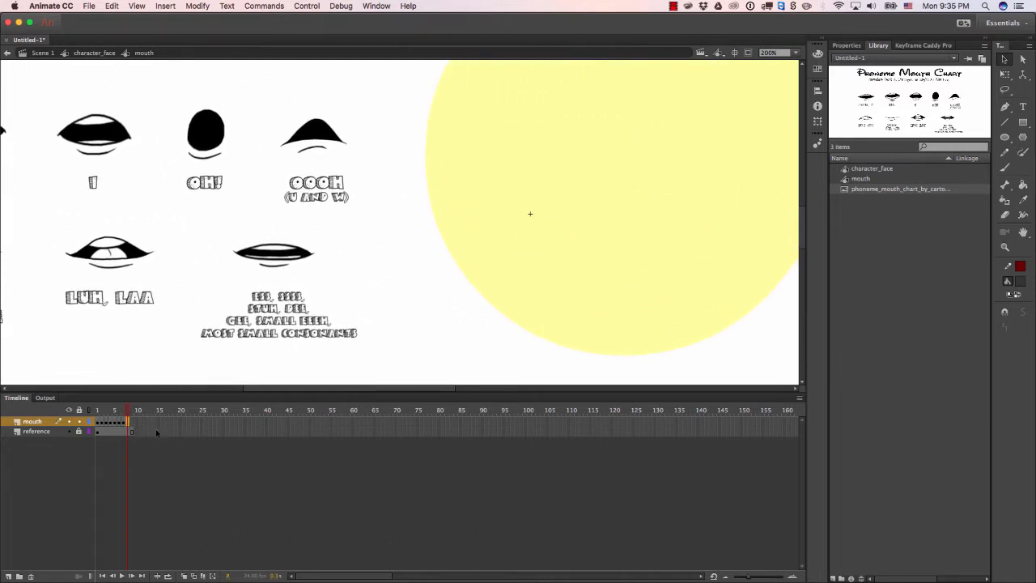
pyautogui.press('super+shift+v')
pyautogui.press('Delete')
pyautogui.click(184, 576)
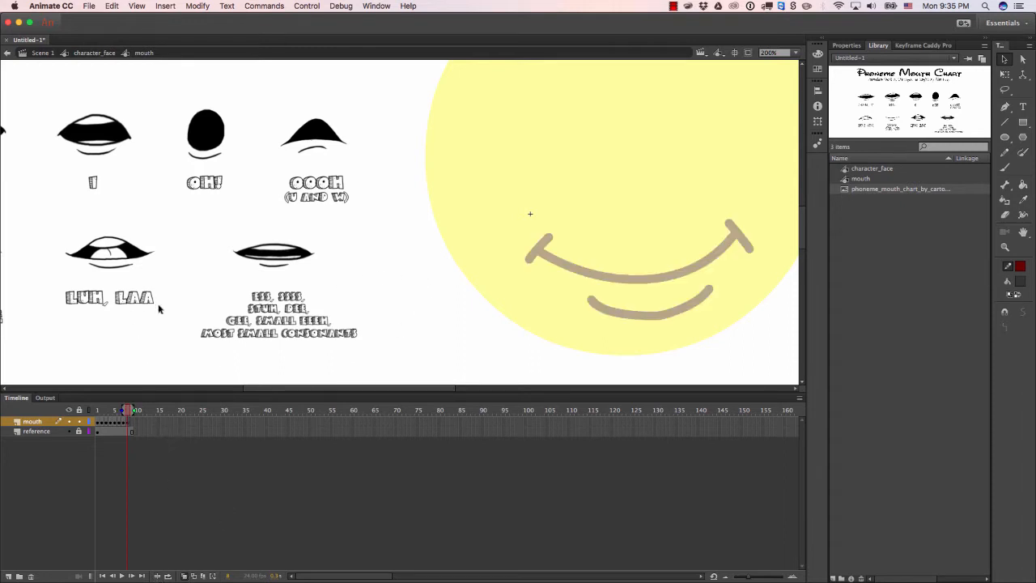
# Draw the lower and upper lip curves of the LUH, LAA mouth on frame 8 with the Pencil tool, undoing the uneven first stroke.
pyautogui.hscroll(2, 326, 297)
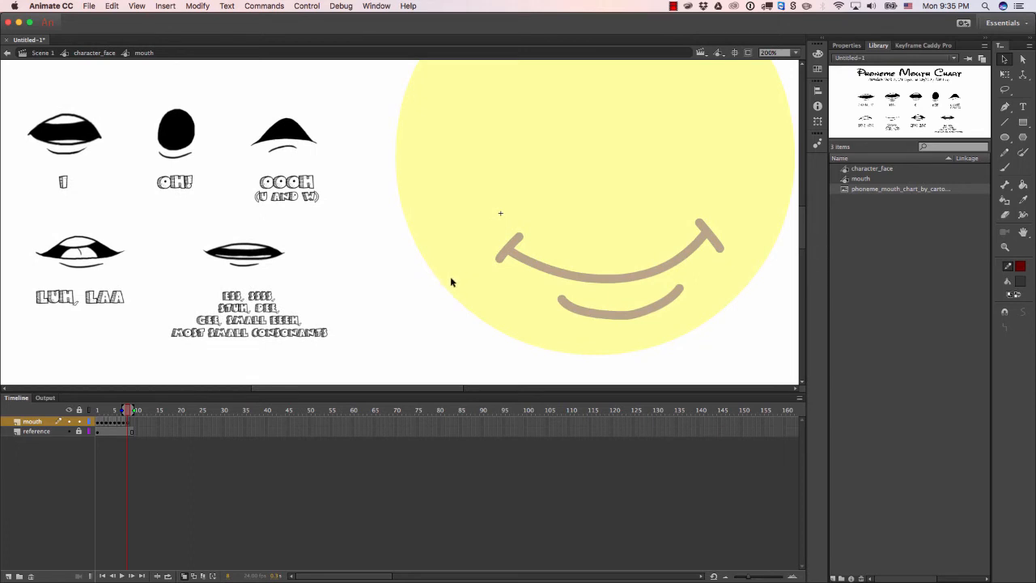
pyautogui.hotkey('shift', 'y')
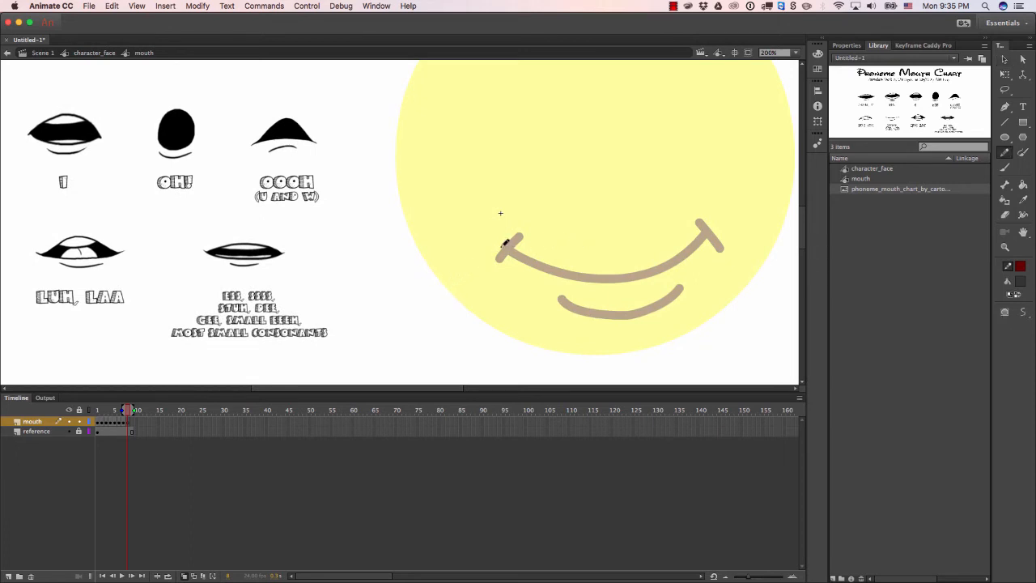
pyautogui.moveTo(505, 243)
pyautogui.mouseDown()
pyautogui.moveTo(617, 265)
pyautogui.moveTo(721, 250)
pyautogui.moveTo(555, 272)
pyautogui.moveTo(477, 245)
pyautogui.moveTo(570, 267)
pyautogui.moveTo(647, 267)
pyautogui.moveTo(728, 227)
pyautogui.mouseUp()
pyautogui.press('super+z')
pyautogui.press('super+z')
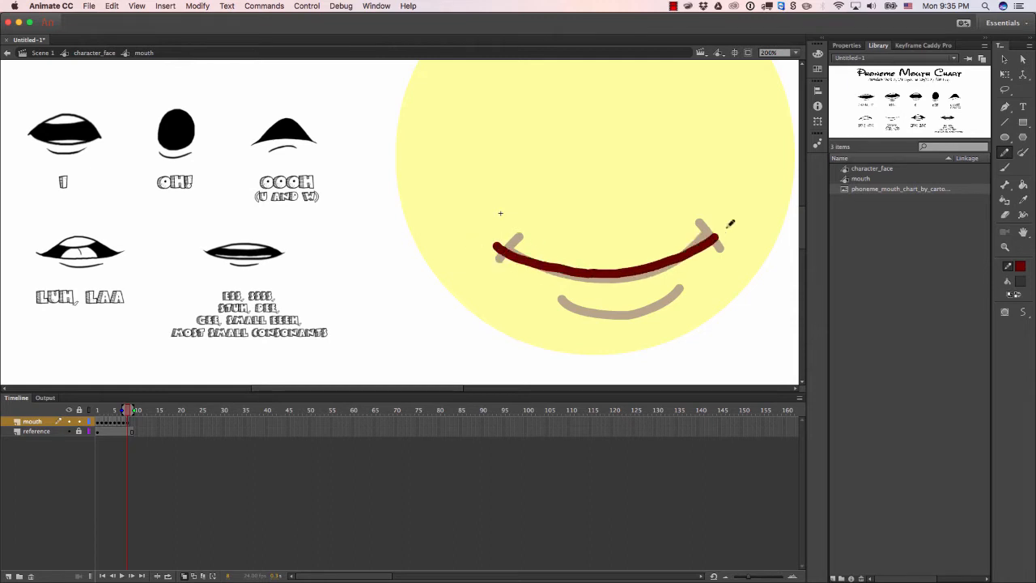
pyautogui.press('super+z')
pyautogui.moveTo(499, 245)
pyautogui.mouseDown()
pyautogui.moveTo(630, 273)
pyautogui.moveTo(732, 213)
pyautogui.mouseUp()
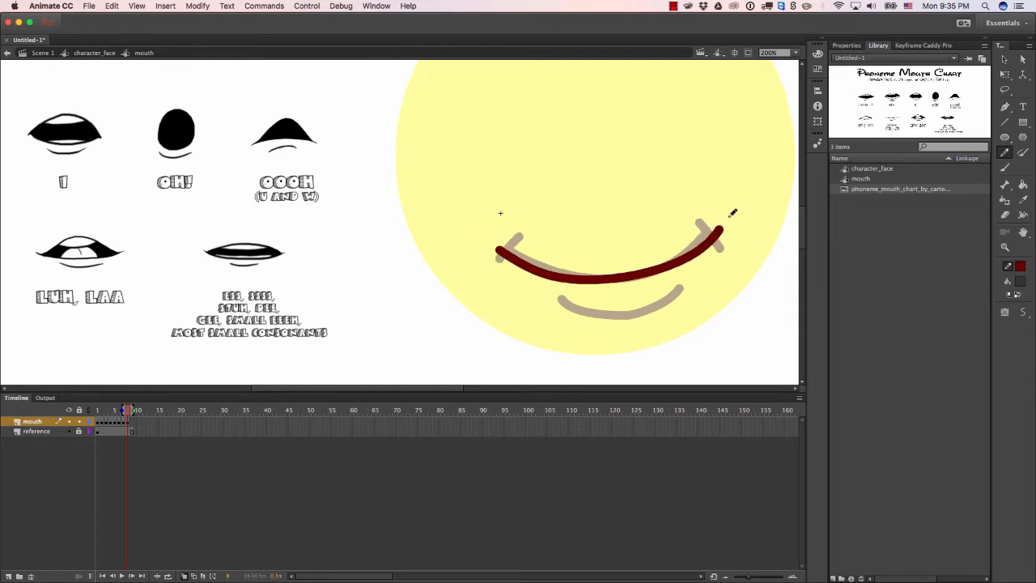
pyautogui.moveTo(489, 246)
pyautogui.mouseDown()
pyautogui.moveTo(534, 251)
pyautogui.moveTo(622, 224)
pyautogui.moveTo(694, 240)
pyautogui.moveTo(722, 212)
pyautogui.mouseUp()
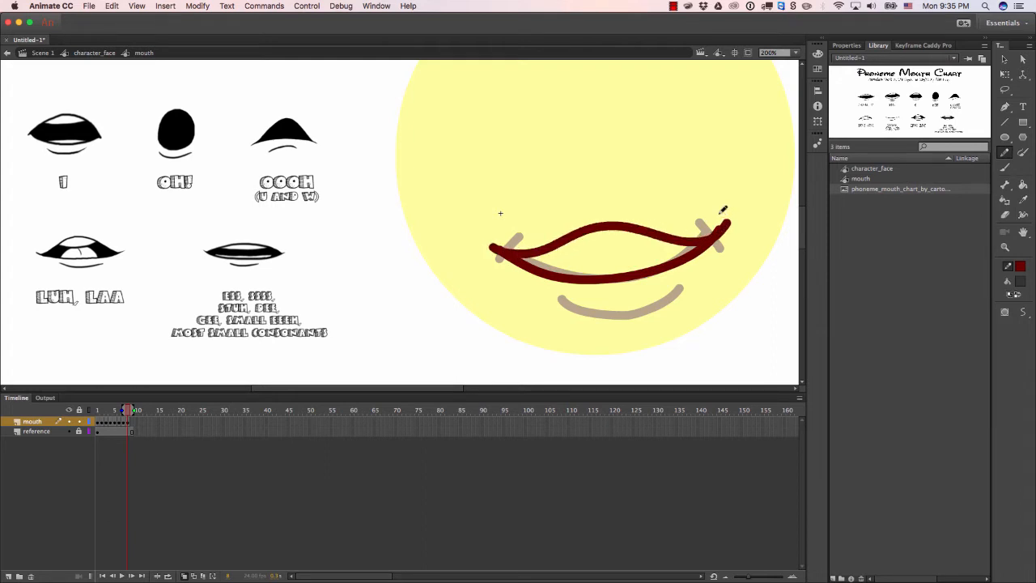
# Draw the lower edge of the upper teeth and the tongue's sides and center line inside the frame 8 mouth.
pyautogui.moveTo(549, 246)
pyautogui.mouseDown()
pyautogui.moveTo(590, 255)
pyautogui.moveTo(652, 238)
pyautogui.mouseUp()
pyautogui.press('super+z')
pyautogui.moveTo(542, 231)
pyautogui.mouseDown()
pyautogui.moveTo(588, 249)
pyautogui.moveTo(652, 238)
pyautogui.moveTo(669, 212)
pyautogui.mouseUp()
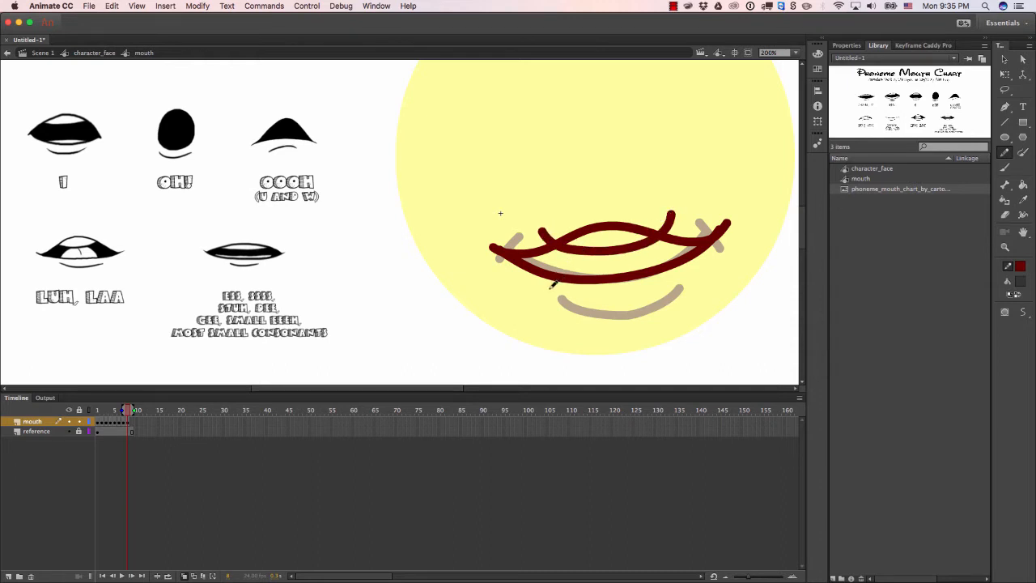
pyautogui.moveTo(545, 289); pyautogui.dragTo(600, 247)
pyautogui.press('super+z')
pyautogui.moveTo(542, 292); pyautogui.dragTo(592, 245)
pyautogui.moveTo(669, 283)
pyautogui.mouseDown()
pyautogui.moveTo(637, 245)
pyautogui.moveTo(611, 267)
pyautogui.mouseUp()
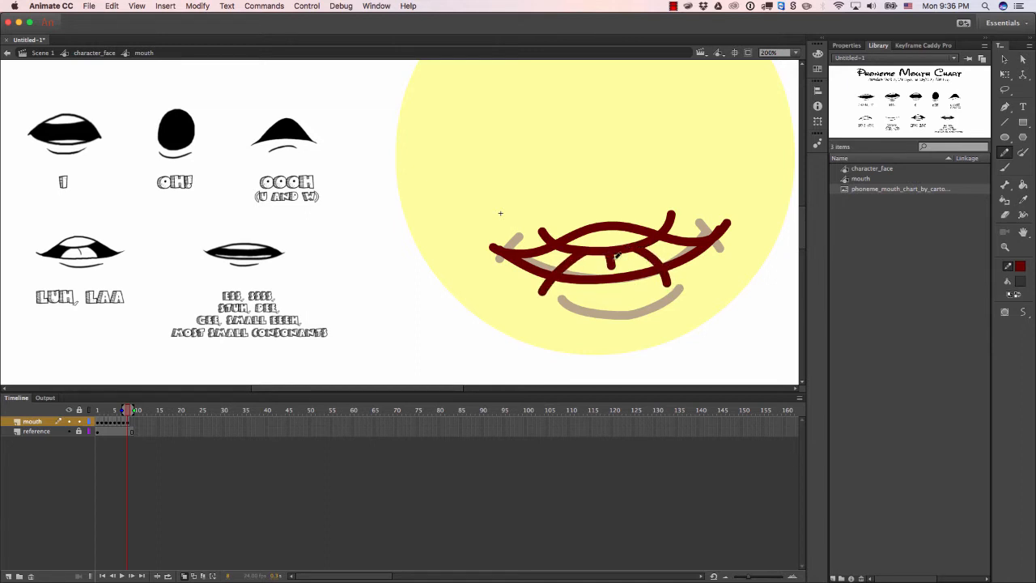
# Delete the ends of the teeth and tongue lines that stick out beyond the frame 8 lip outline.
pyautogui.press('v')
pyautogui.click(667, 233)
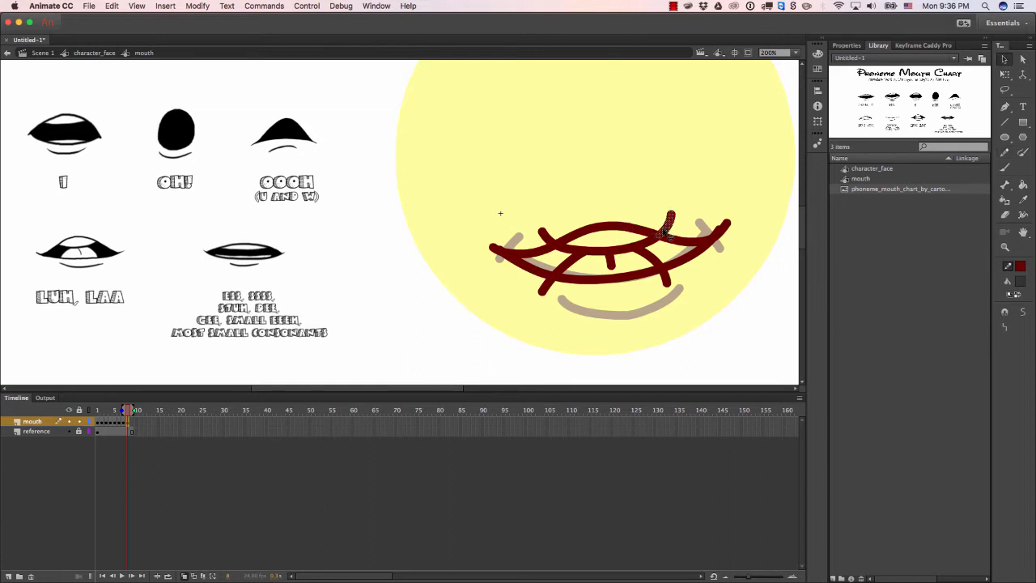
pyautogui.press('Delete')
pyautogui.click(667, 278)
pyautogui.press('Delete')
pyautogui.click(547, 285)
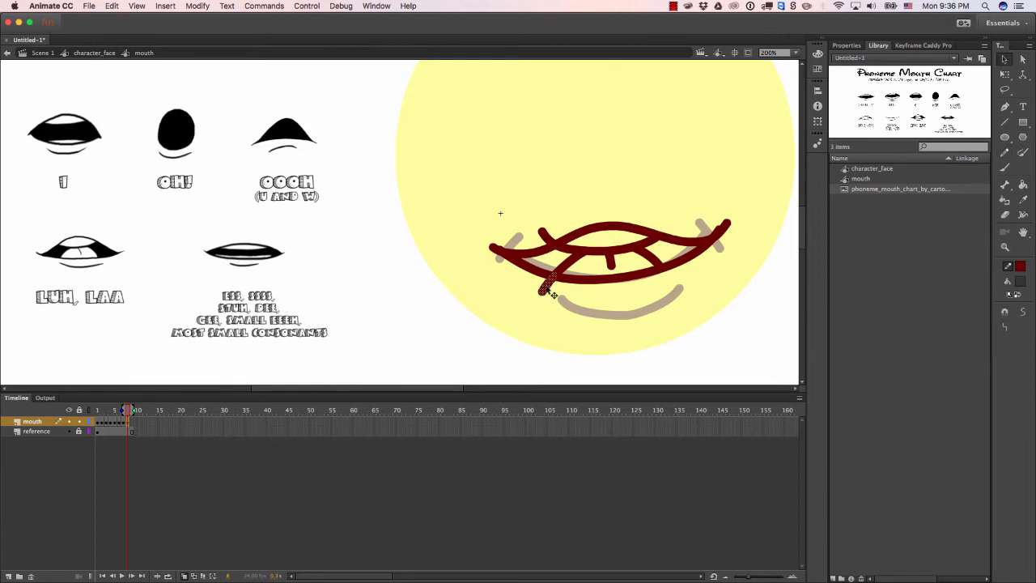
pyautogui.press('Delete')
pyautogui.press('Delete')
# Draw a curved lower-lip line beneath the frame 8 mouth, redoing the first stroke.
pyautogui.press('y')
pyautogui.moveTo(539, 293)
pyautogui.mouseDown()
pyautogui.moveTo(632, 296)
pyautogui.moveTo(668, 286)
pyautogui.mouseUp()
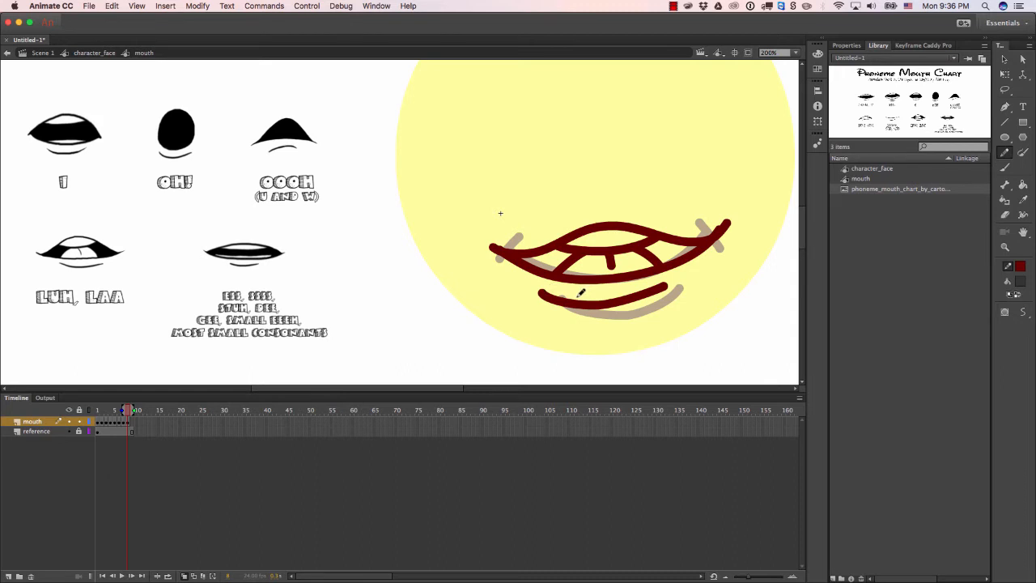
pyautogui.hotkey('ctrl', 'z')
pyautogui.moveTo(542, 293)
pyautogui.mouseDown()
pyautogui.moveTo(595, 310)
pyautogui.moveTo(680, 286)
pyautogui.mouseUp()
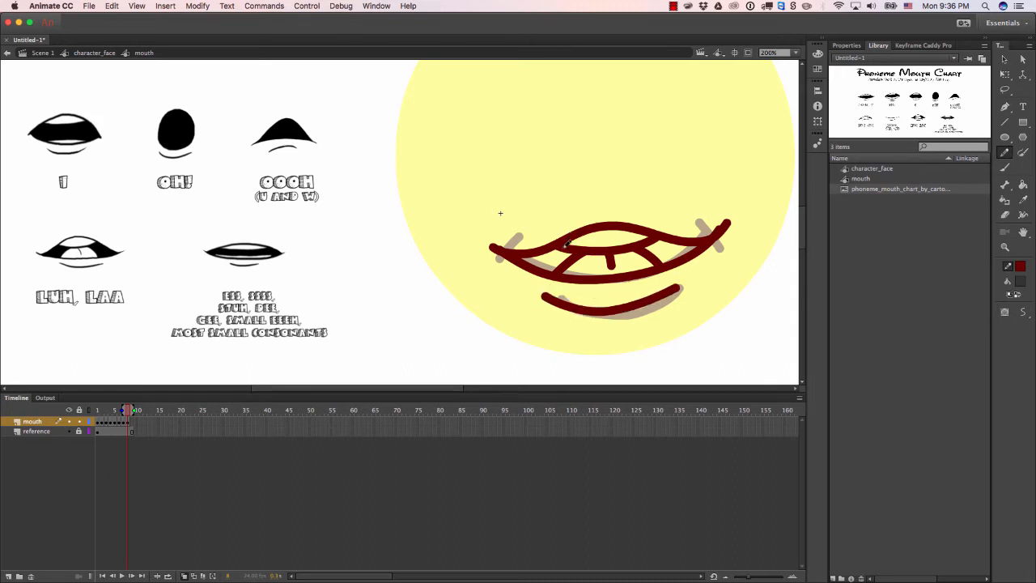
# Sample the light gray from the frame 6 mouth and fill the upper teeth on frame 8 with it.
pyautogui.press('v')
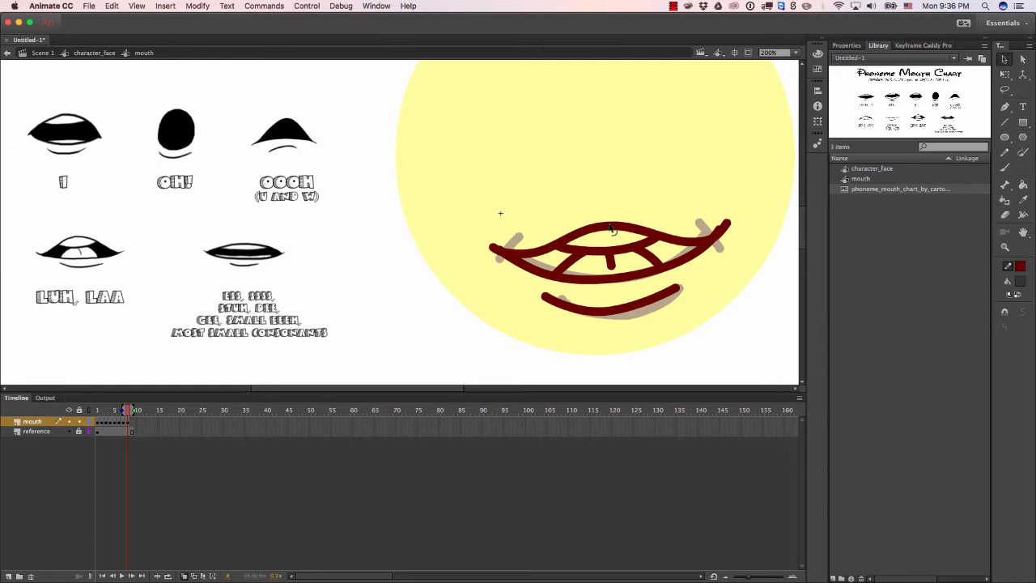
pyautogui.press(',')
pyautogui.press(',')
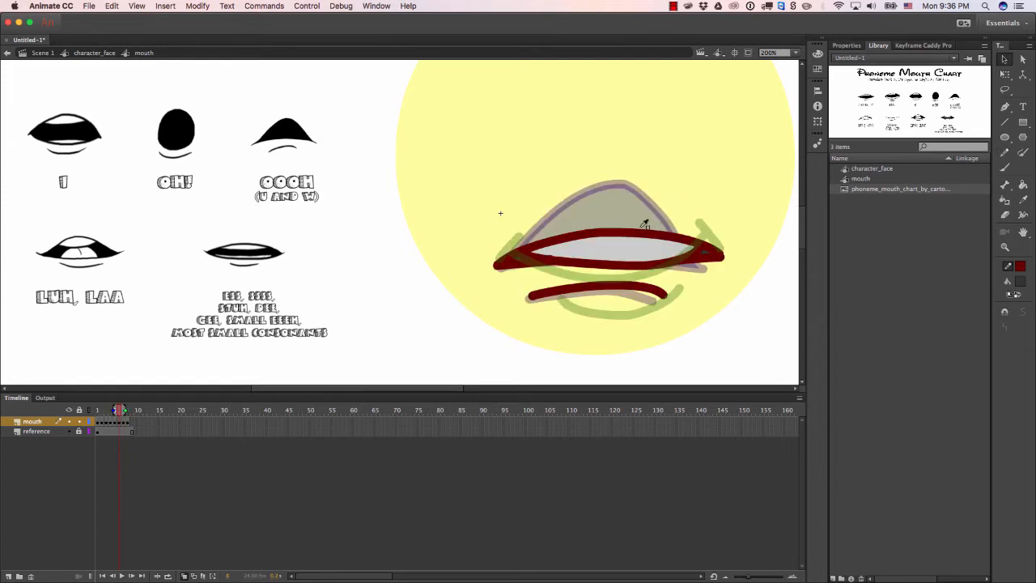
pyautogui.press('b')
pyautogui.press('.')
pyautogui.press('.')
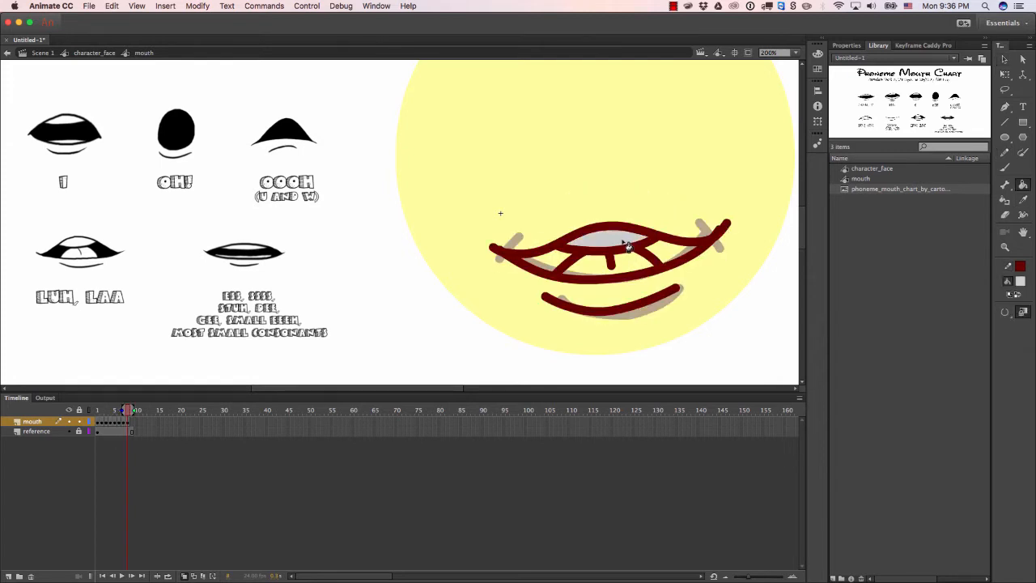
# Sample the dark gray from the mouth opening shown in character_face and return to frame 8 of the mouth symbol.
pyautogui.press(',')
pyautogui.press(',')
pyautogui.press(',')
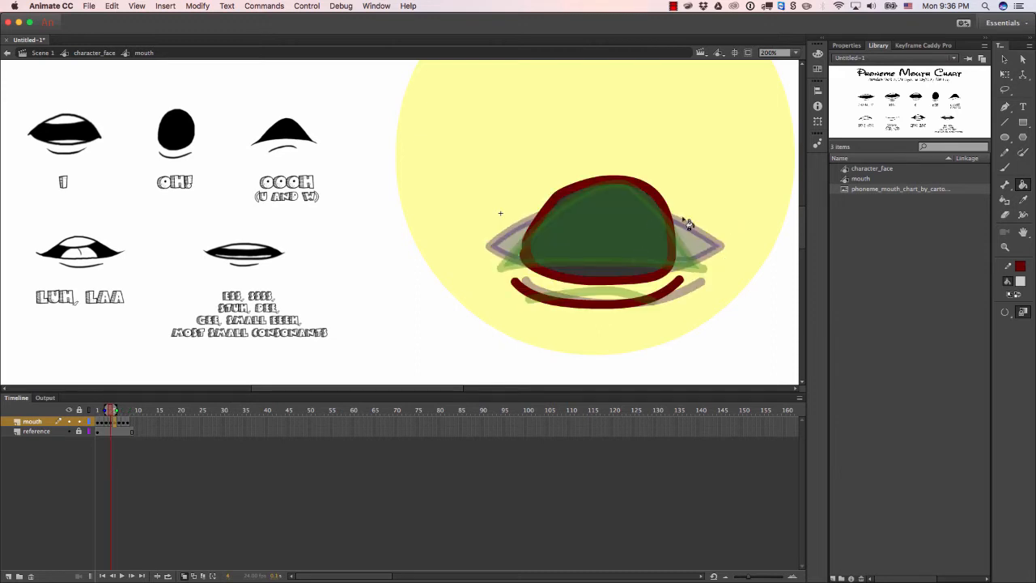
pyautogui.press('v')
pyautogui.doubleClick(697, 217)
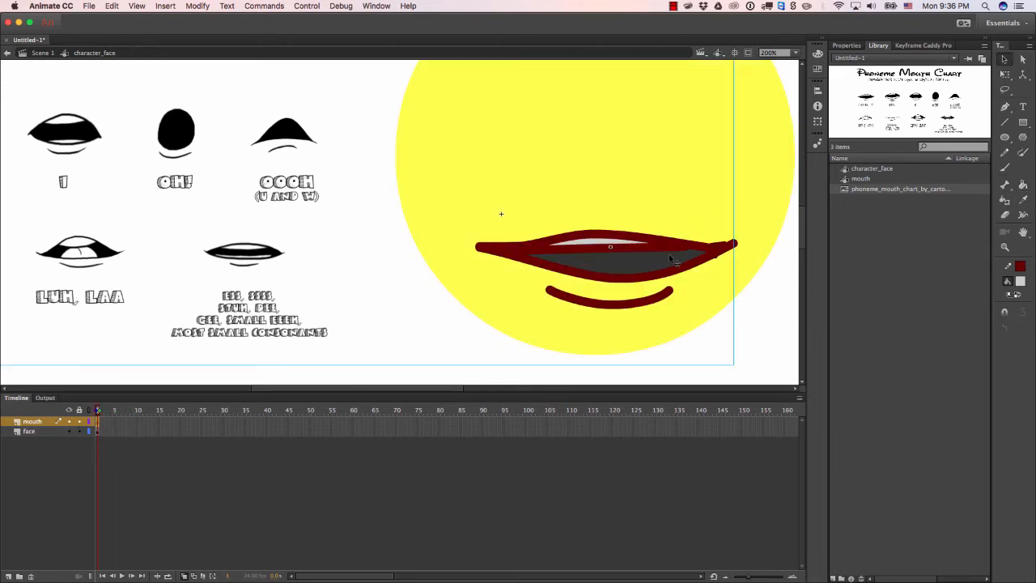
pyautogui.press('k')
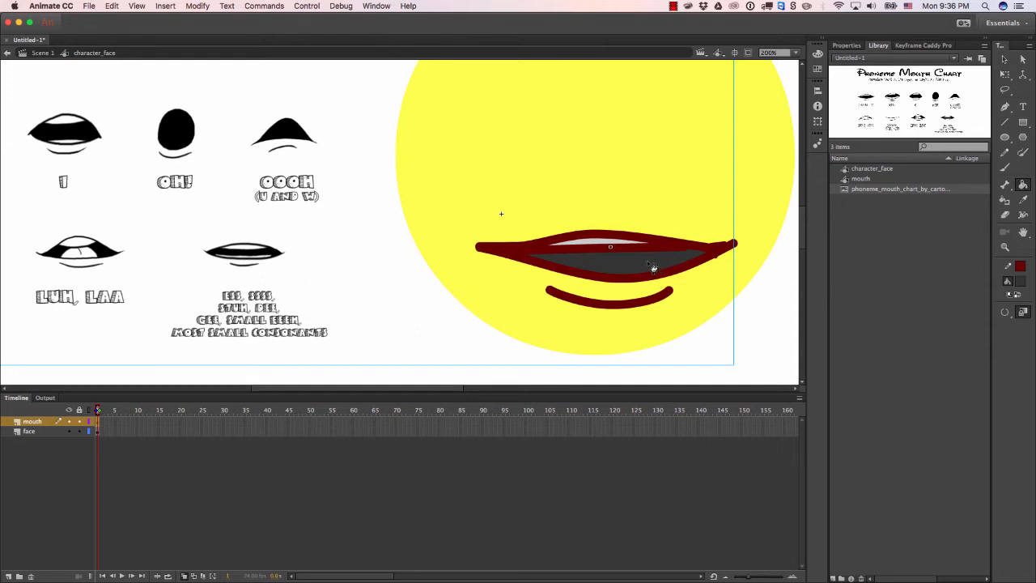
pyautogui.press('v')
pyautogui.doubleClick(641, 263)
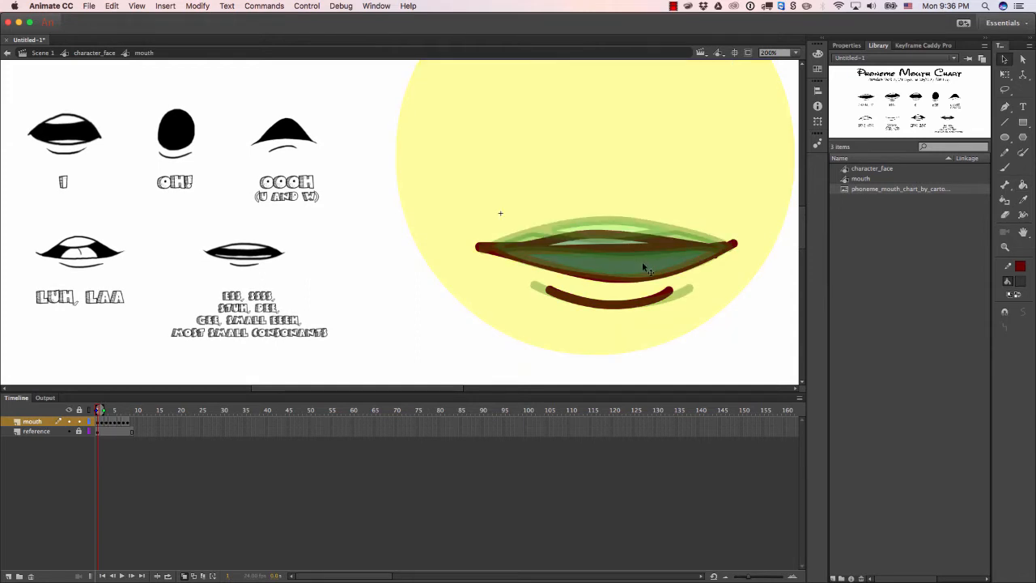
pyautogui.click(127, 430)
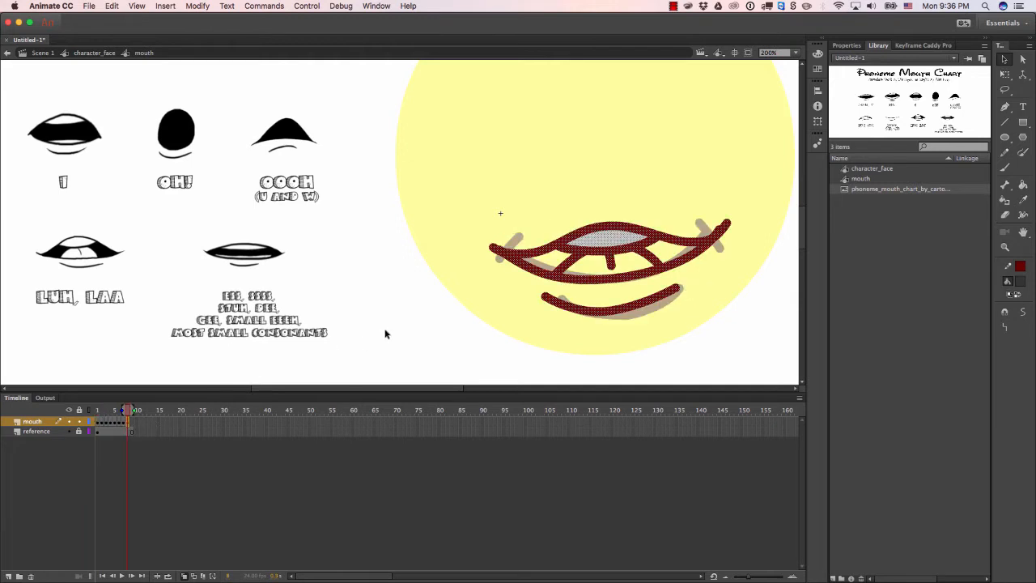
# Fill the openings on both sides of the tongue in the frame 8 mouth with dark gray.
pyautogui.click(475, 296)
pyautogui.press('k')
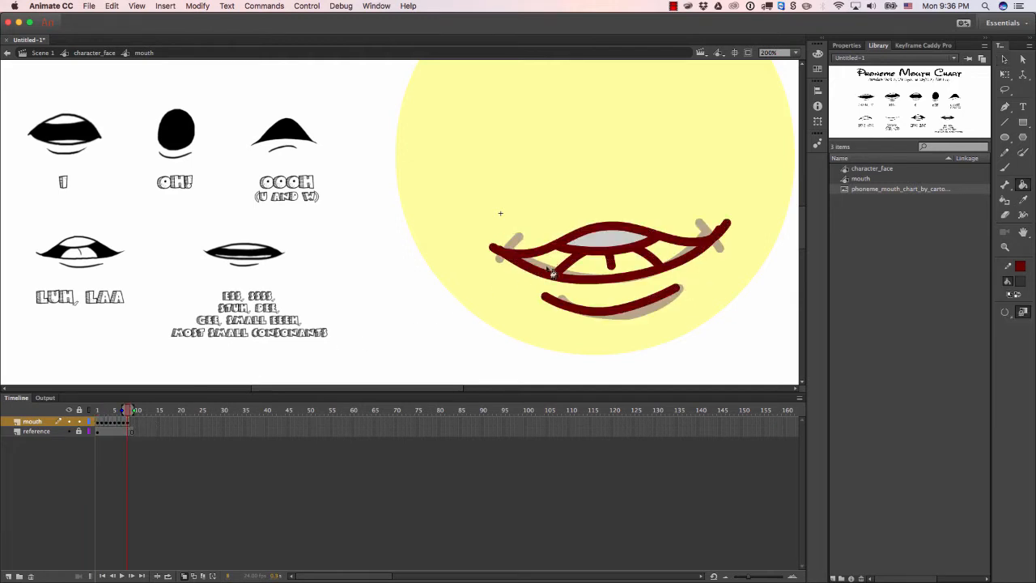
pyautogui.click(551, 269)
pyautogui.click(674, 251)
pyautogui.moveTo(734, 247); pyautogui.dragTo(710, 256)
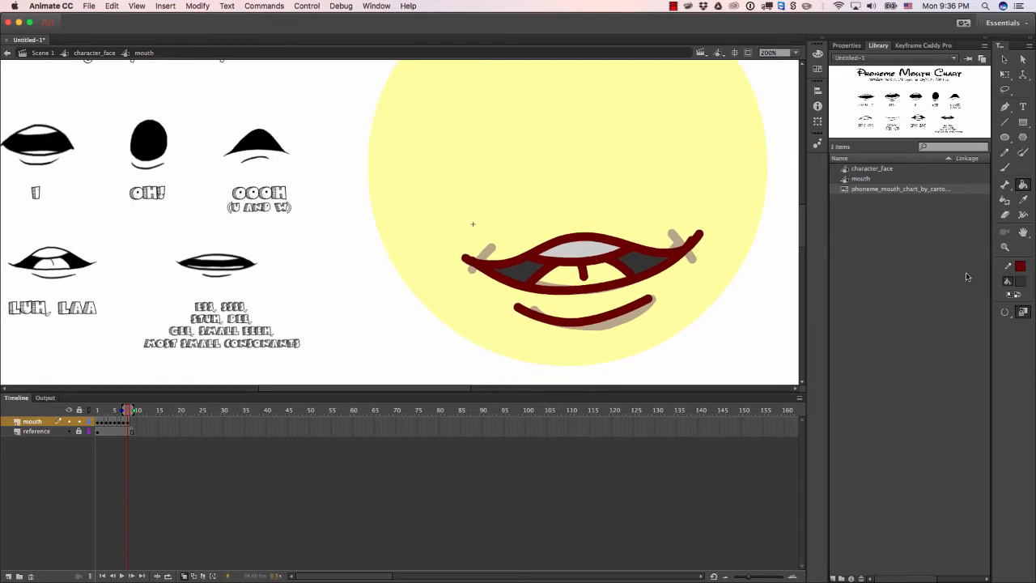
# Choose a red fill color and fill the tongue of the frame 8 mouth with it.
pyautogui.click(1021, 280)
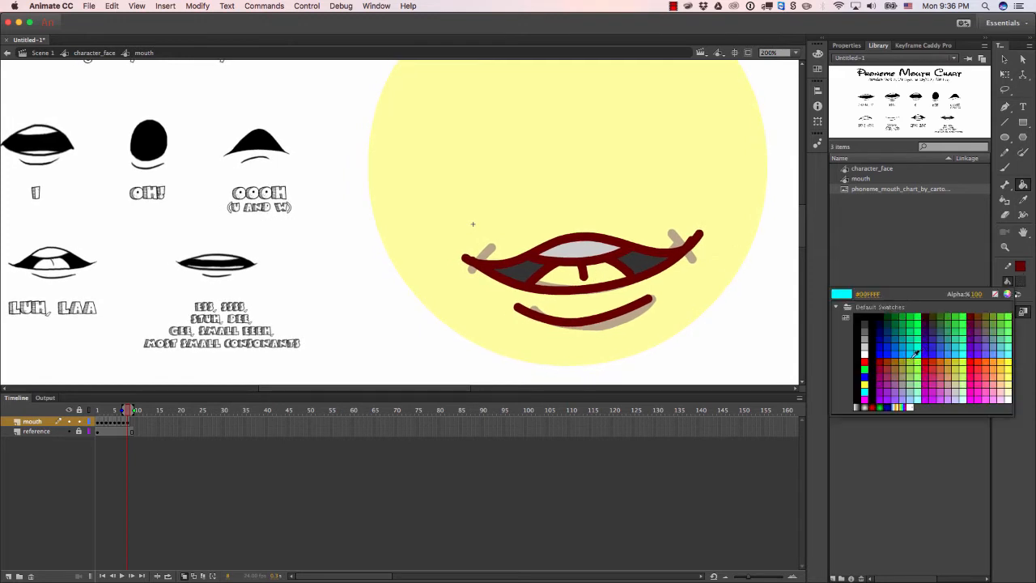
pyautogui.click(880, 359)
pyautogui.click(608, 279)
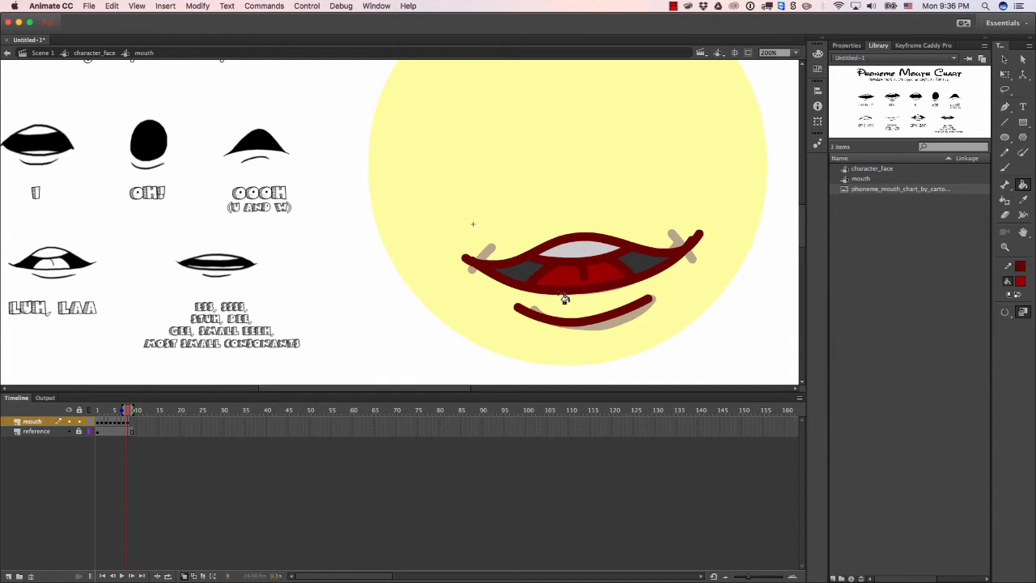
pyautogui.press('v')
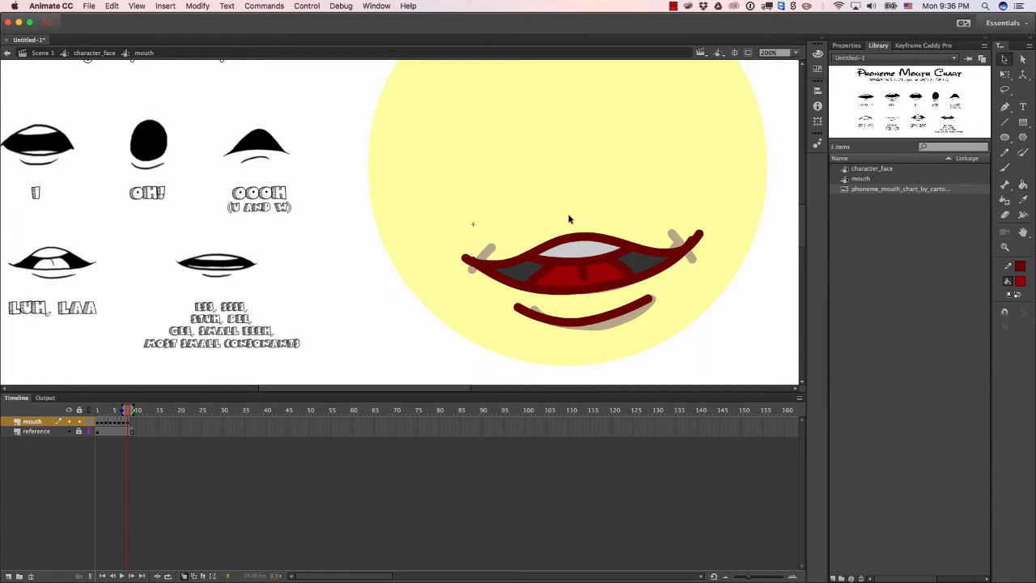
# Add an empty keyframe at frame 9 of the mouth layer, undoing the unwanted copy of the previous mouth artwork.
pyautogui.click(134, 422)
pyautogui.press('F7')
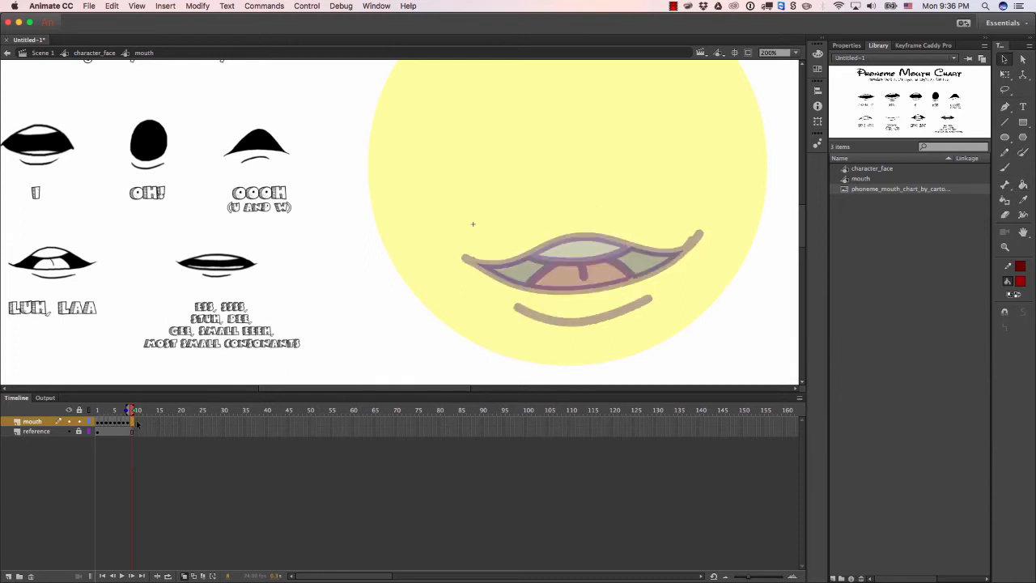
pyautogui.press('super+shift+v')
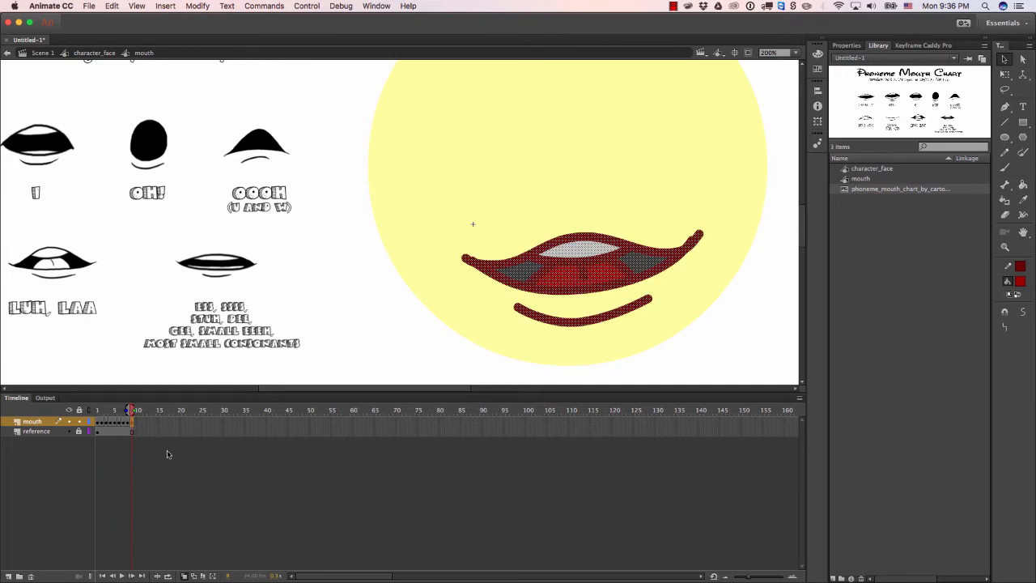
pyautogui.press('super+z')
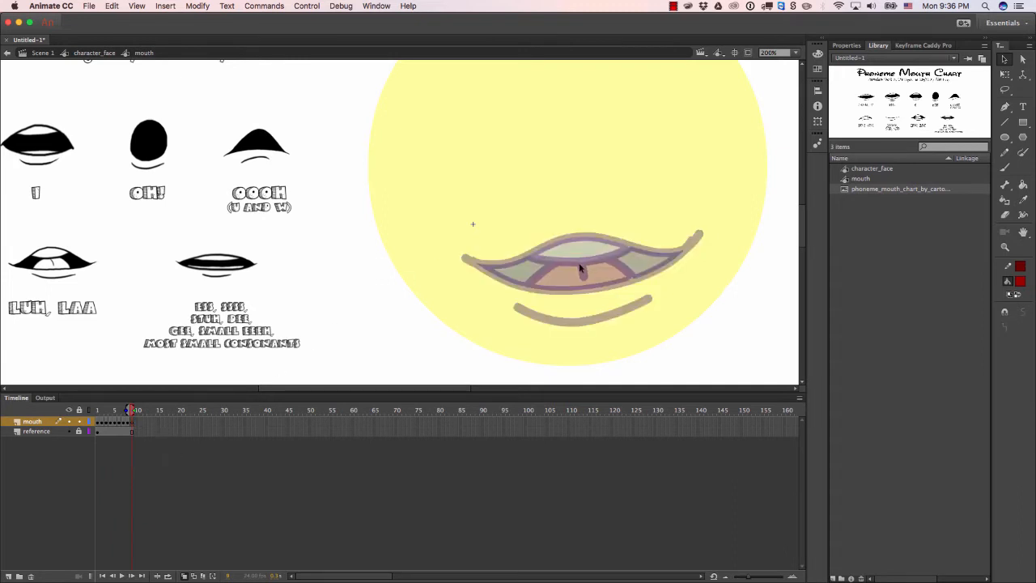
# Draw the narrow consonant mouth on frame 9 with lower and upper lip curves and a teeth line between them.
pyautogui.press('y')
pyautogui.moveTo(472, 267)
pyautogui.mouseDown()
pyautogui.moveTo(628, 276)
pyautogui.moveTo(701, 251)
pyautogui.mouseUp()
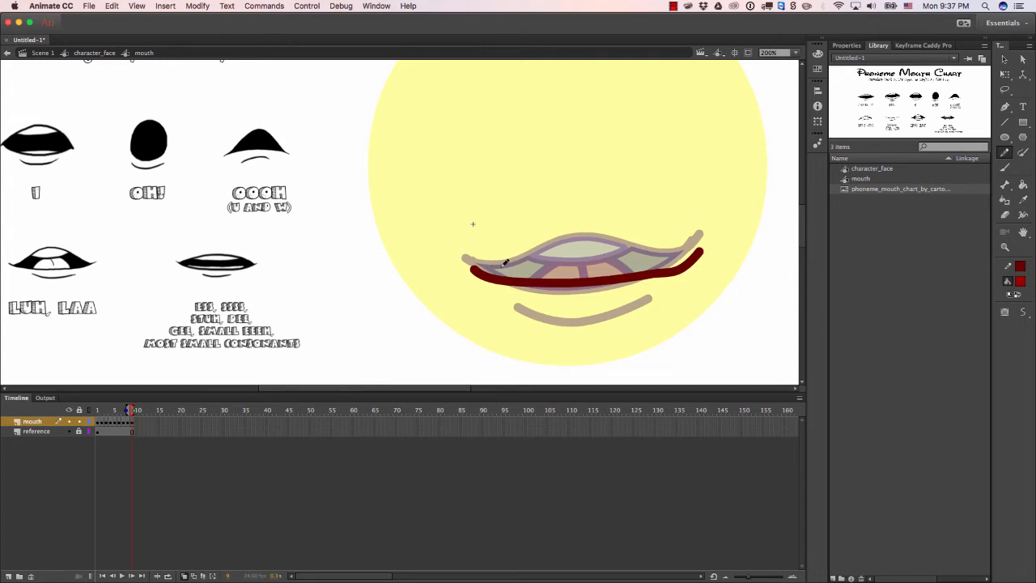
pyautogui.moveTo(489, 263)
pyautogui.mouseDown()
pyautogui.moveTo(472, 267)
pyautogui.moveTo(619, 244)
pyautogui.moveTo(698, 257)
pyautogui.mouseUp()
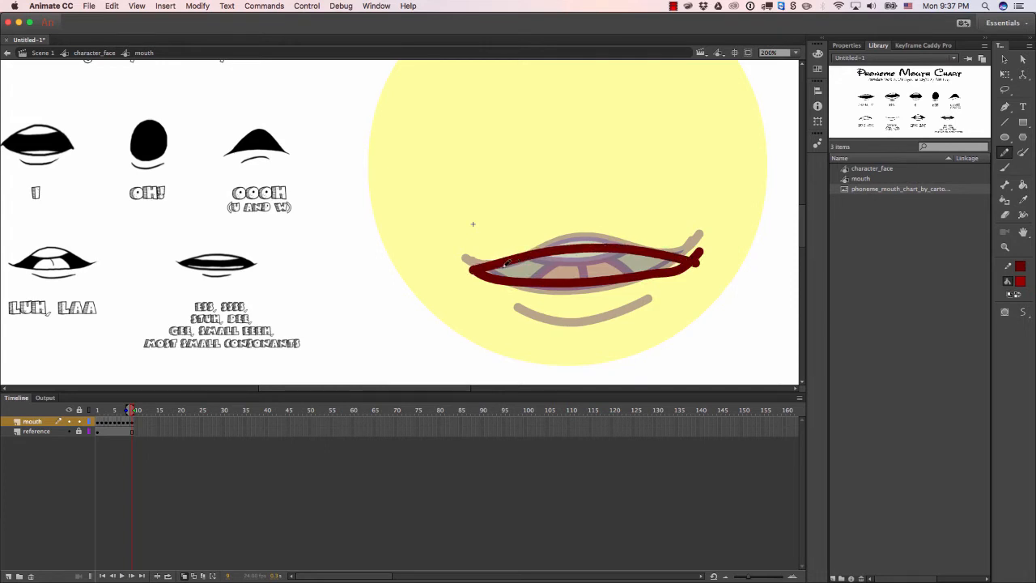
pyautogui.moveTo(506, 266); pyautogui.dragTo(649, 252)
pyautogui.press('super+z')
pyautogui.moveTo(514, 257)
pyautogui.mouseDown()
pyautogui.moveTo(592, 262)
pyautogui.moveTo(674, 248)
pyautogui.mouseUp()
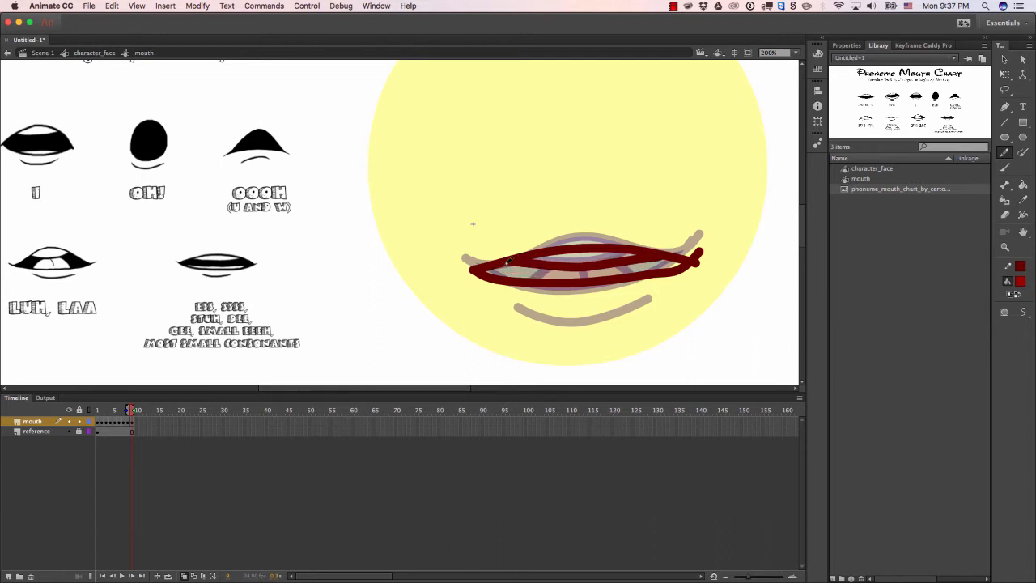
pyautogui.moveTo(510, 262); pyautogui.dragTo(603, 271)
# Sample the light gray from the frame 8 teeth and fill the areas inside the frame 9 mouth with it.
pyautogui.press(',')
pyautogui.press(',')
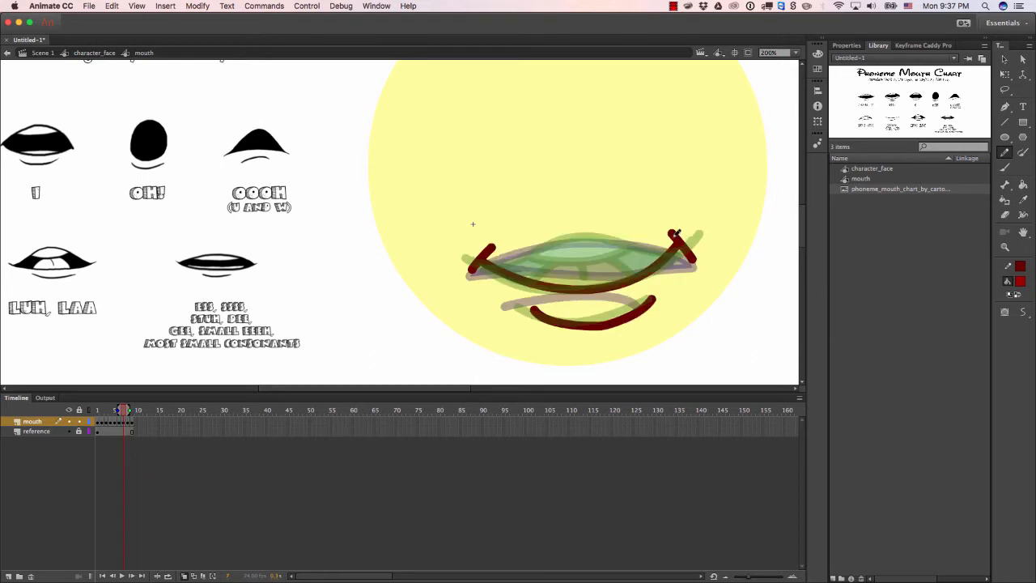
pyautogui.press('.')
pyautogui.press('v')
pyautogui.press('i')
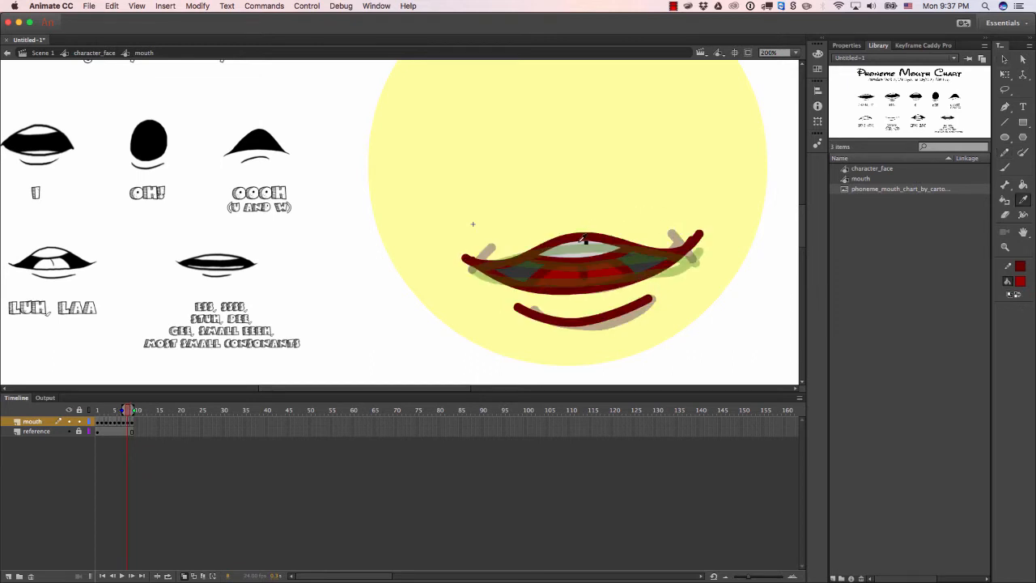
pyautogui.press('y')
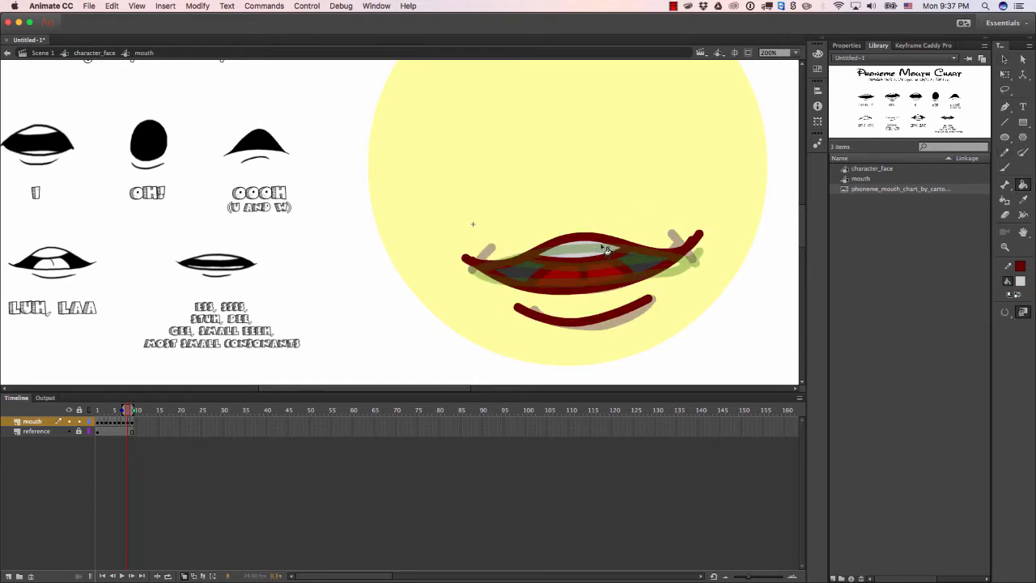
pyautogui.press('.')
pyautogui.click(621, 273)
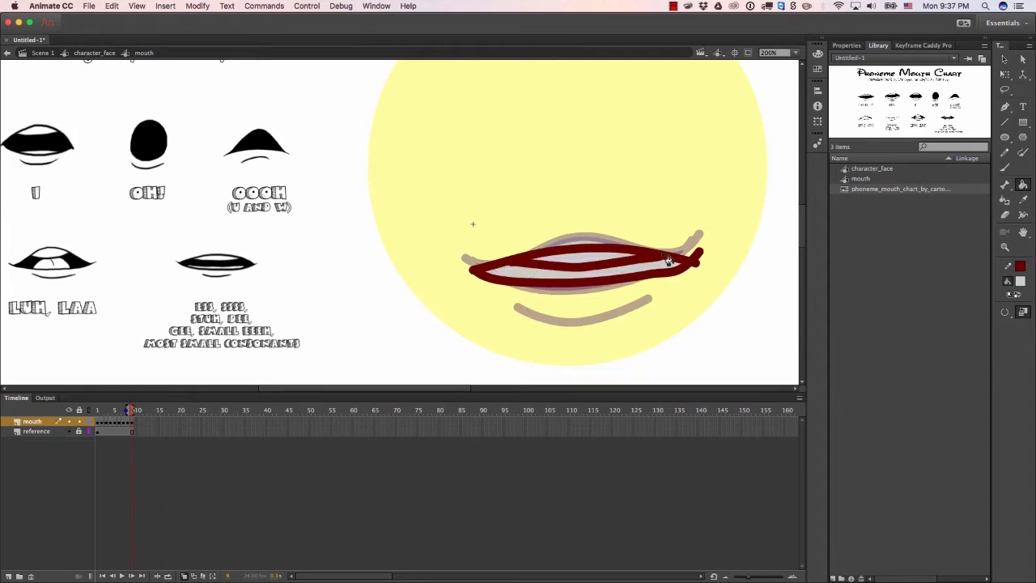
pyautogui.press('space')
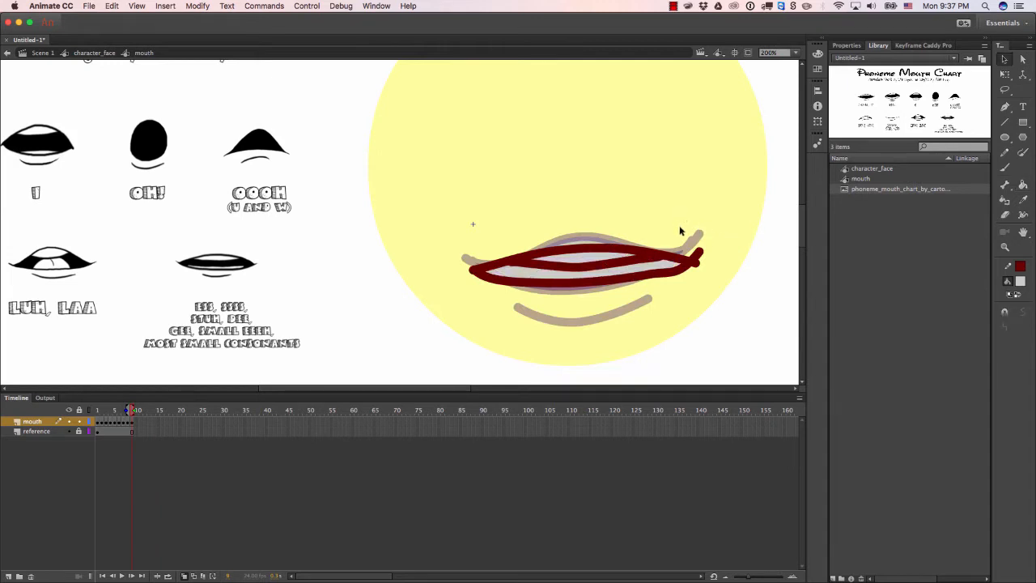
# Turn off onion skinning inside the mouth symbol and scrub its first frames to check the mouth shapes.
pyautogui.moveTo(658, 257); pyautogui.dragTo(682, 215)
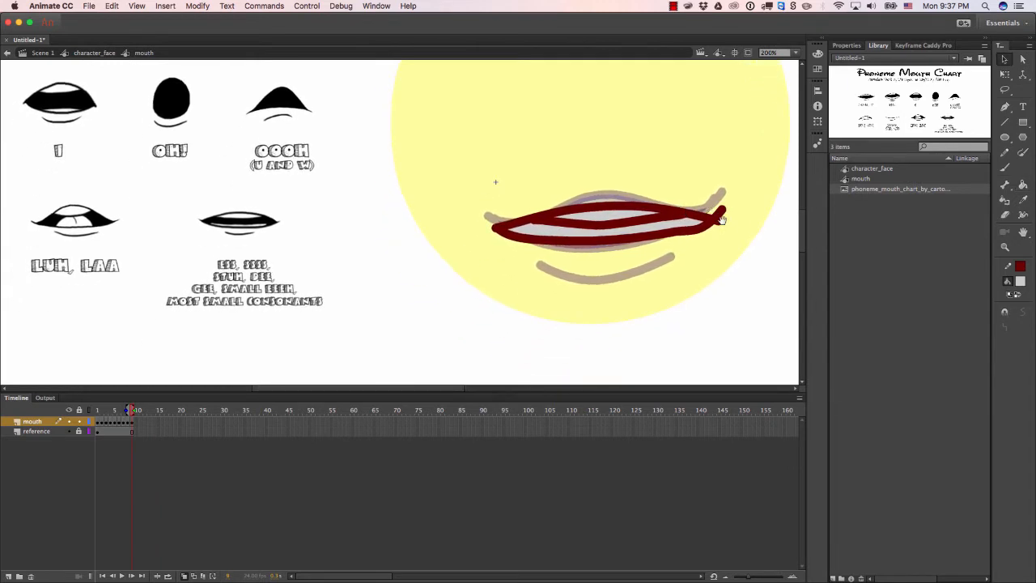
pyautogui.click(722, 218)
pyautogui.doubleClick(731, 207)
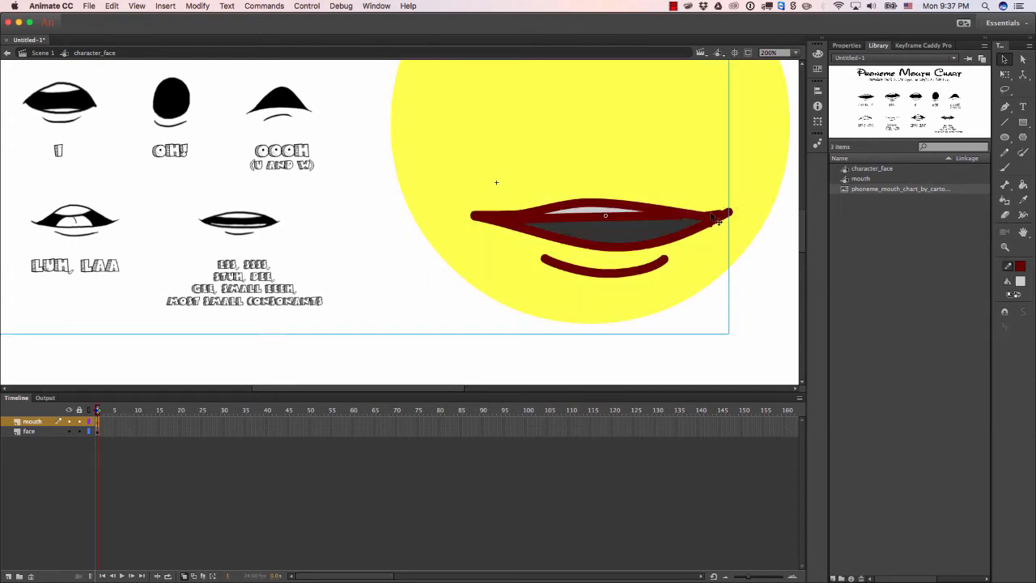
pyautogui.doubleClick(707, 226)
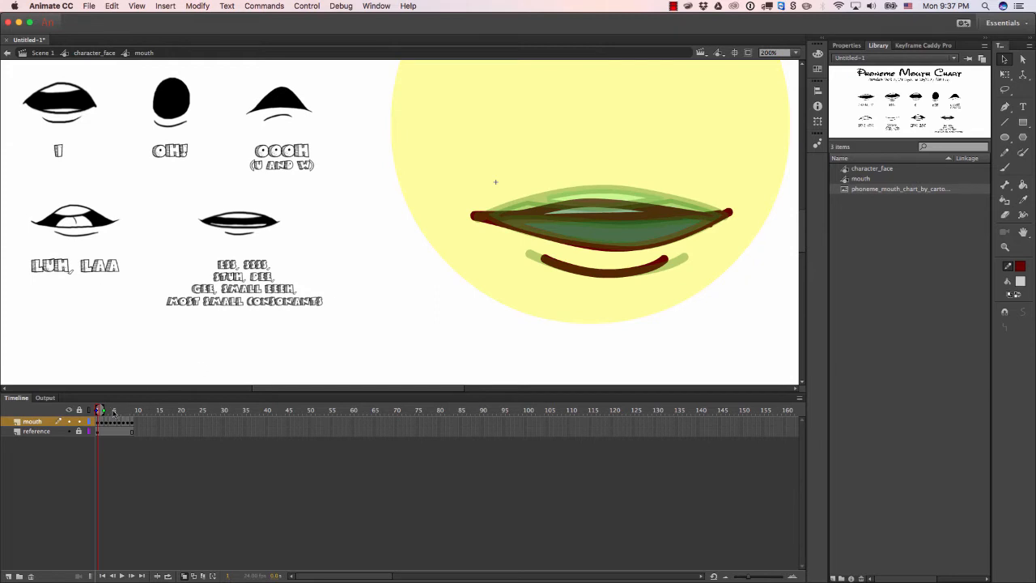
pyautogui.click(184, 575)
pyautogui.moveTo(106, 414)
pyautogui.mouseDown()
pyautogui.moveTo(118, 415)
pyautogui.moveTo(98, 415)
pyautogui.mouseUp()
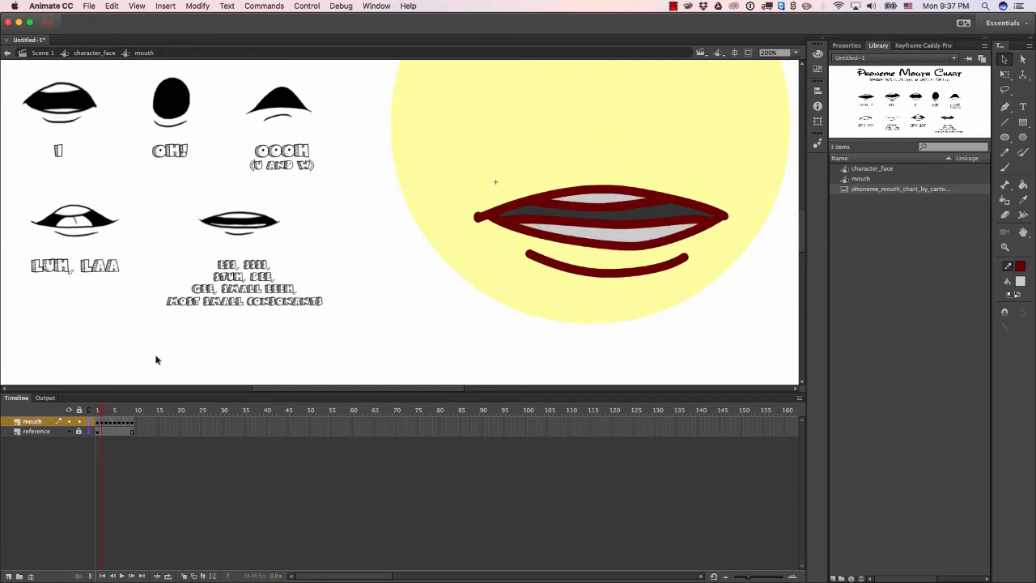
# Delete the reference layer with the phoneme chart from the mouth symbol.
pyautogui.click(62, 432)
pyautogui.click(30, 575)
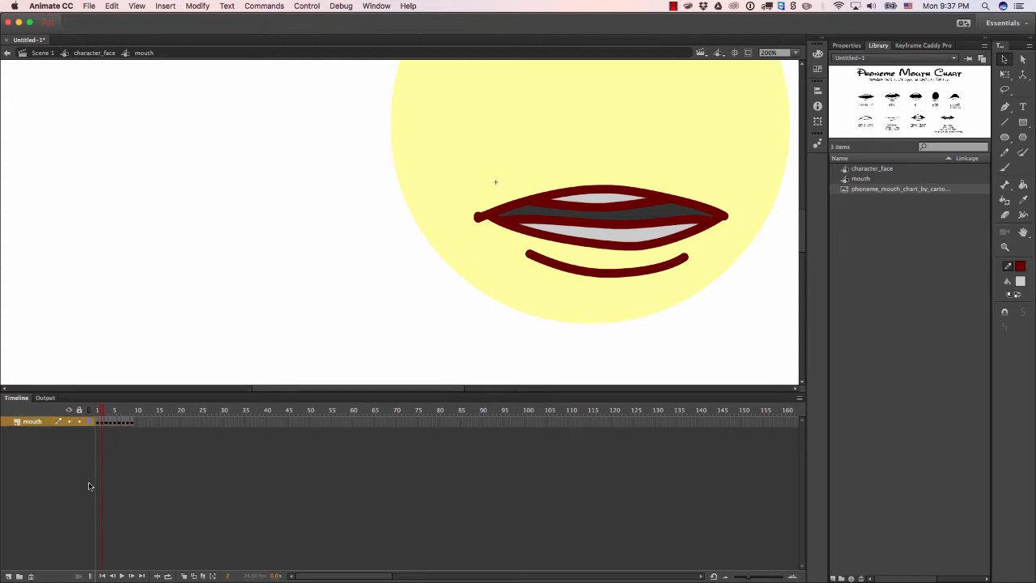
pyautogui.press('super+minus')
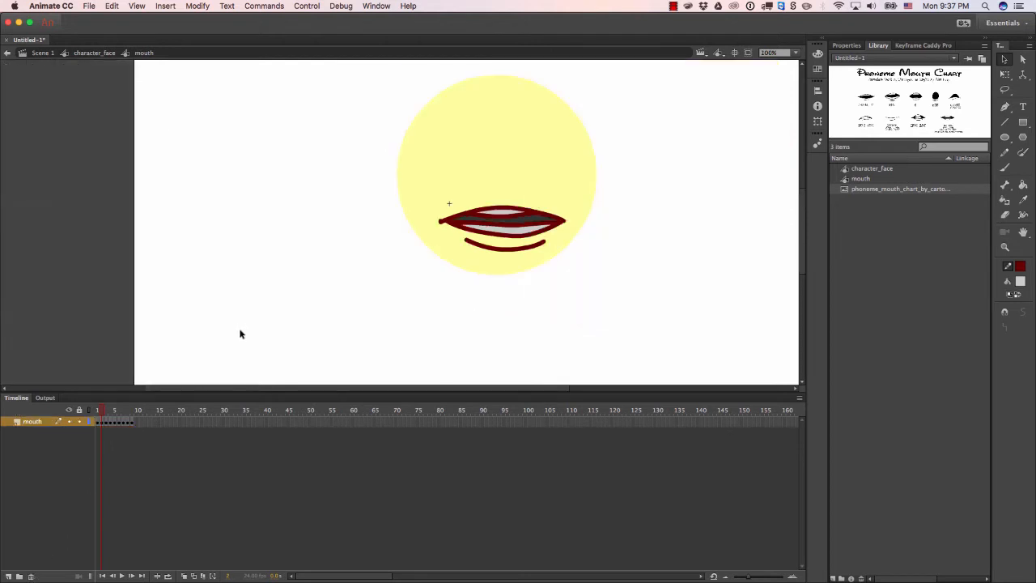
# Return to the character_face symbol, extend the mouth and face layers to about frame 149, and play the timeline.
pyautogui.doubleClick(362, 265)
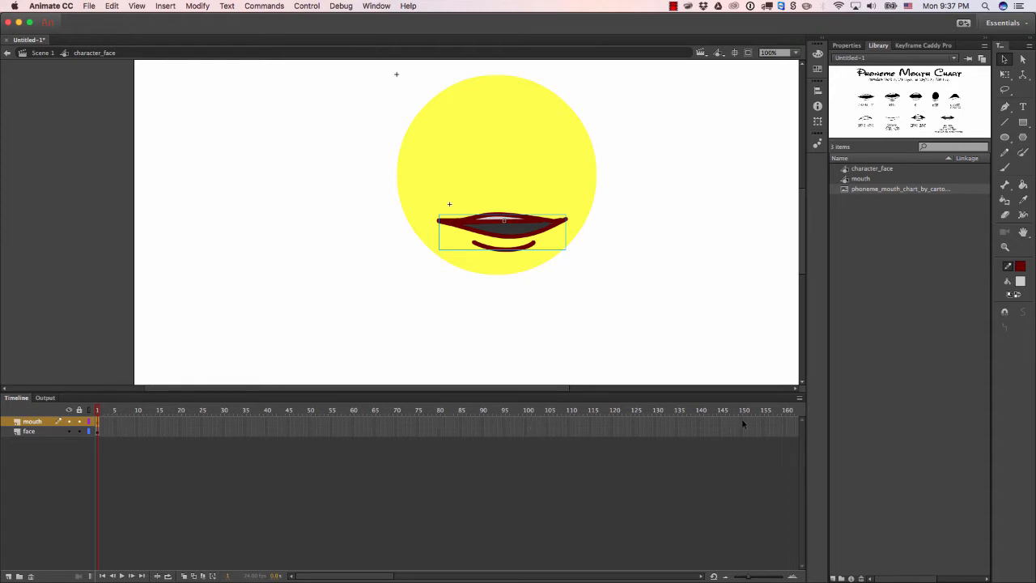
pyautogui.moveTo(742, 421); pyautogui.dragTo(101, 413)
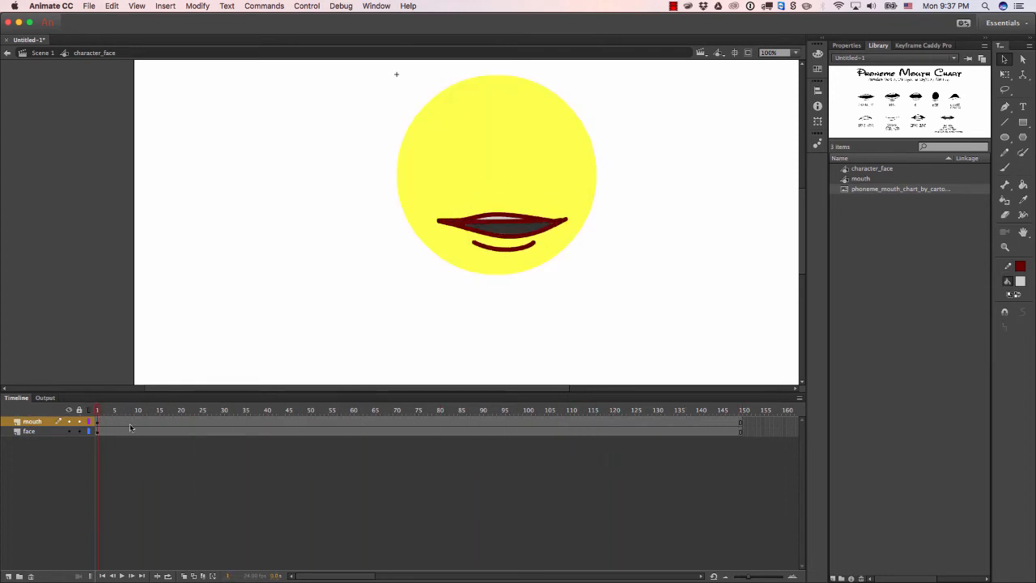
pyautogui.press('Return')
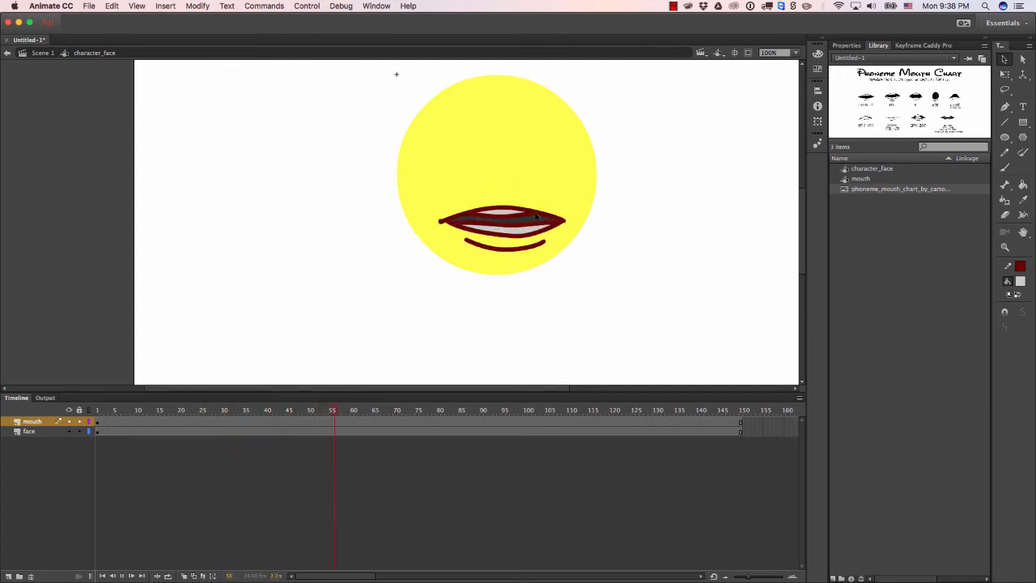
# Set the looping option of the mouth symbol instance on the face to Single Frame.
pyautogui.click(530, 220)
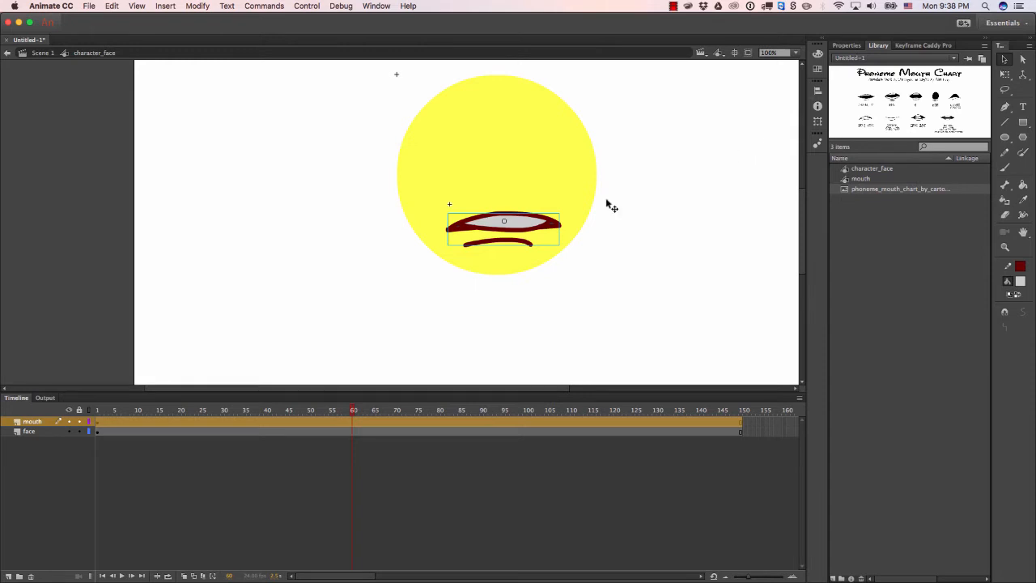
pyautogui.click(846, 47)
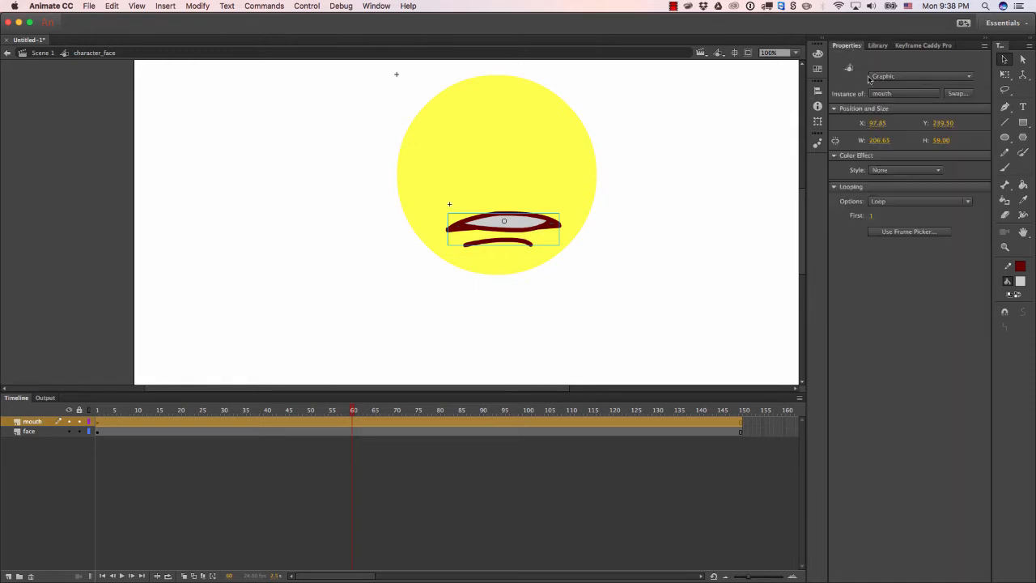
pyautogui.click(908, 202)
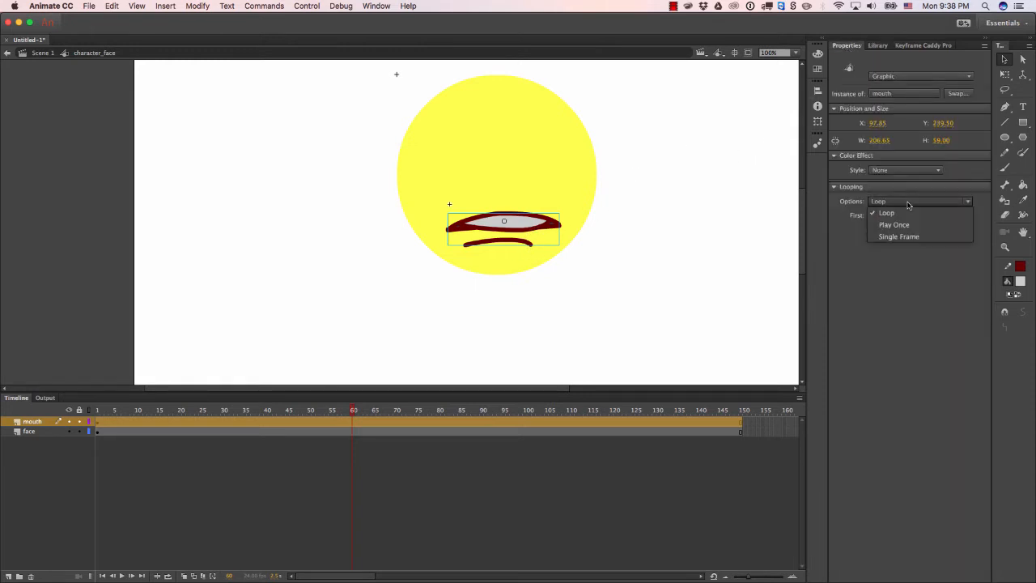
pyautogui.click(899, 237)
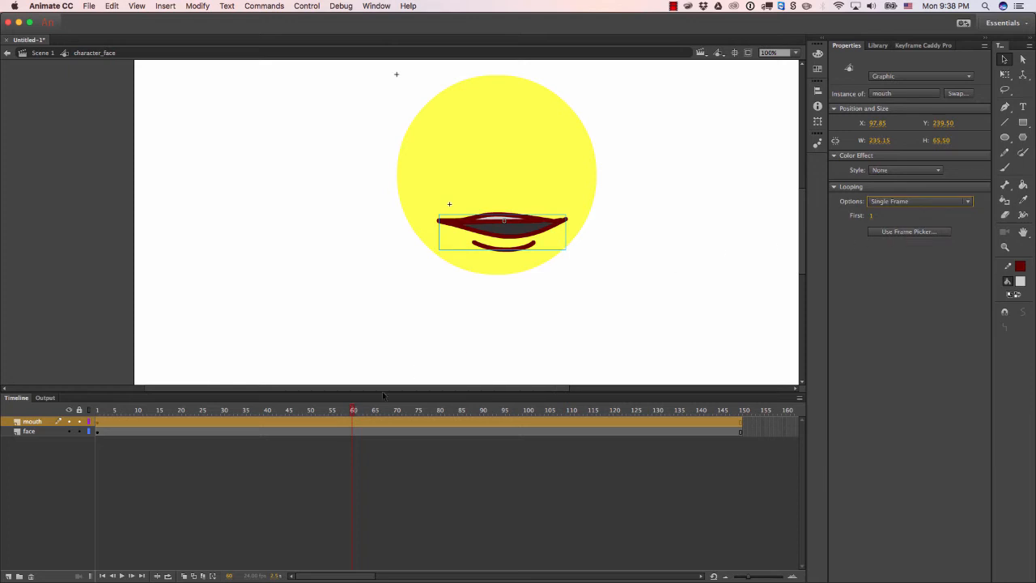
# Set the mouth instance's first frame to 7 and scrub the timeline to check the held mouth shape.
pyautogui.click(871, 216)
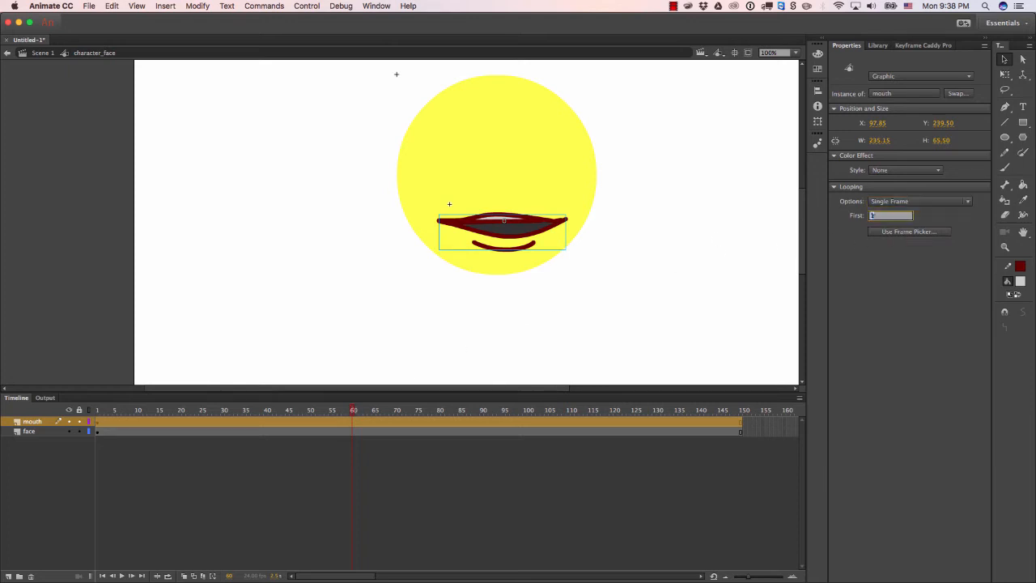
pyautogui.write('7')
pyautogui.press('Return')
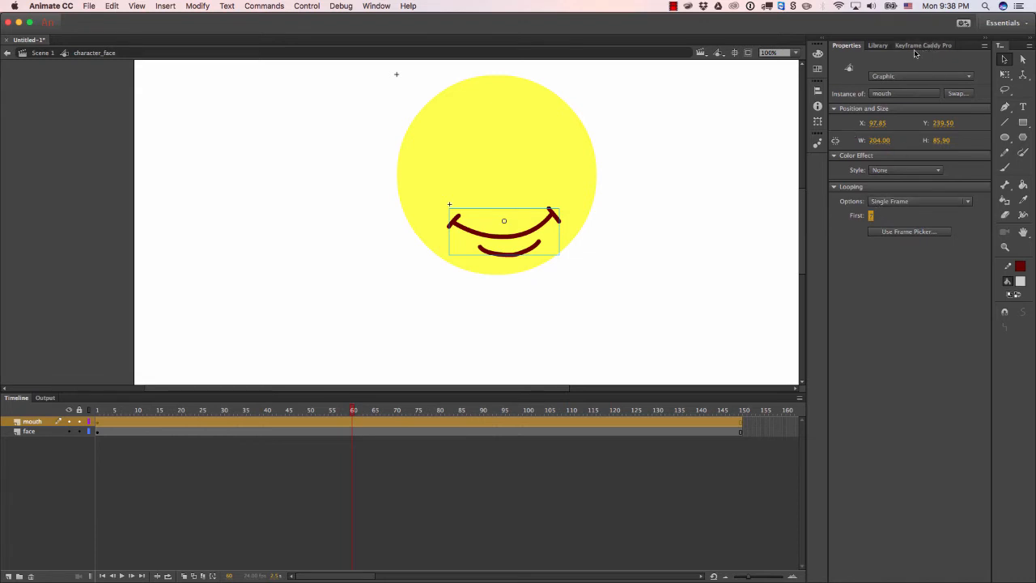
pyautogui.click(609, 209)
pyautogui.moveTo(337, 411); pyautogui.dragTo(271, 456)
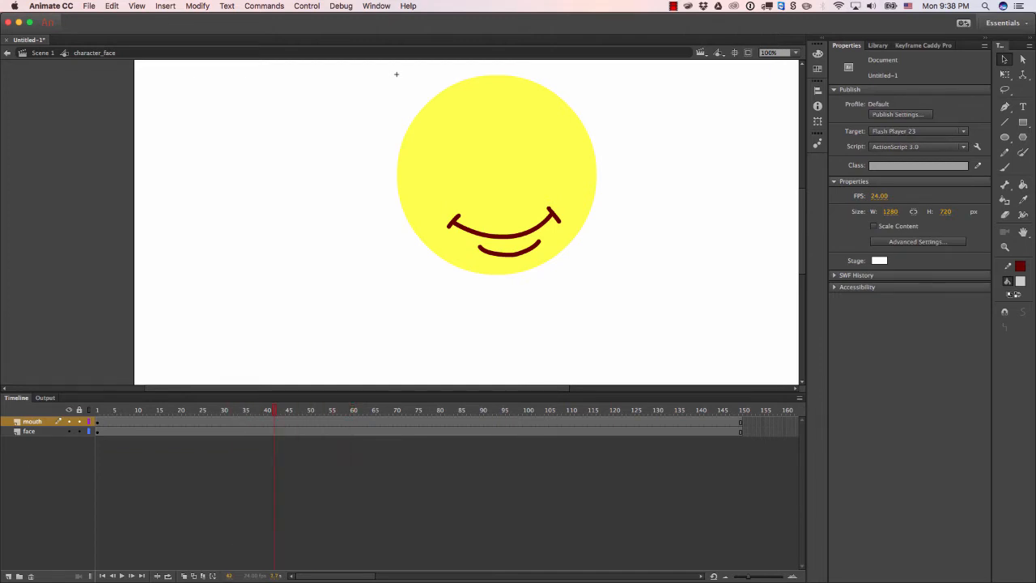
# Switch to Chrome, then resize and reposition its new tab window over the workspace.
pyautogui.press('super+Tab')
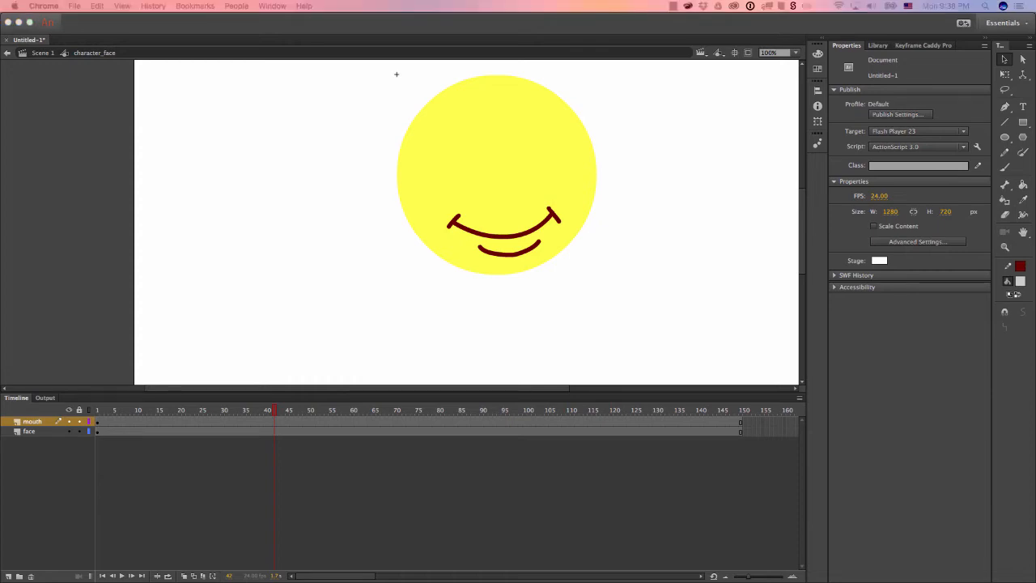
pyautogui.moveTo(0, 226); pyautogui.dragTo(394, 41)
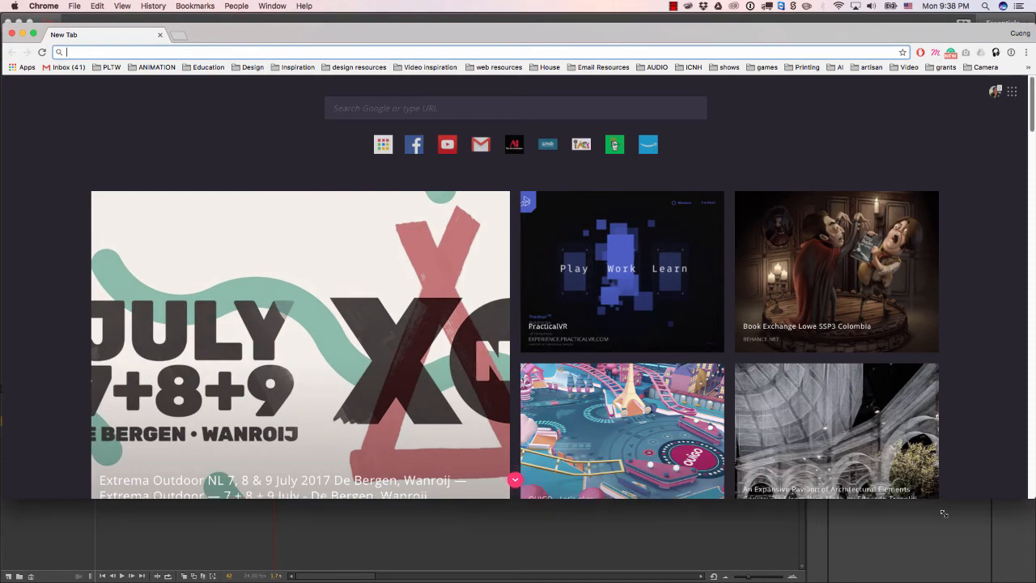
pyautogui.moveTo(943, 513); pyautogui.dragTo(848, 552)
pyautogui.moveTo(432, 32); pyautogui.dragTo(503, 33)
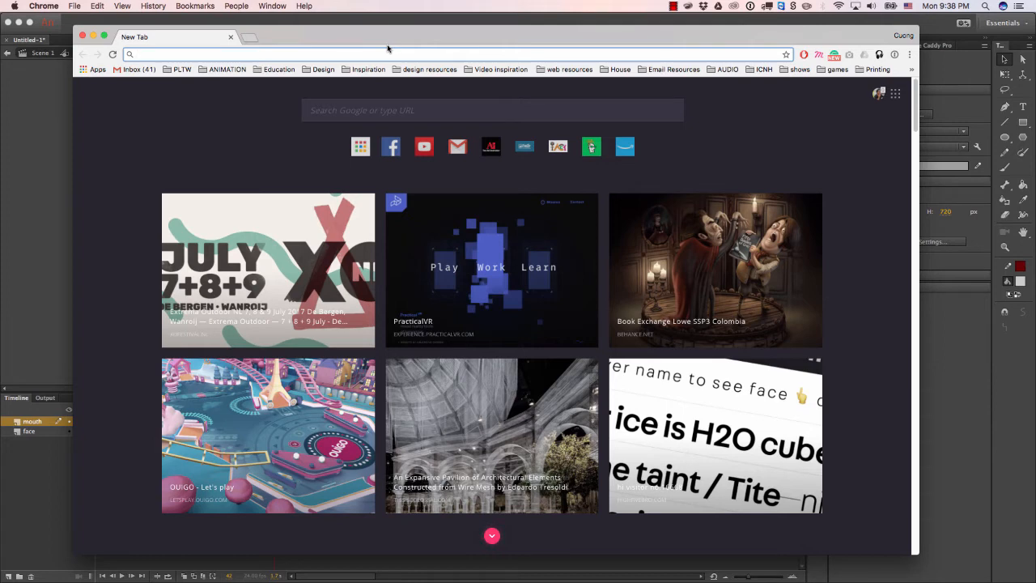
# Search the web for "11 second club" and open the monthly character animation competition site.
pyautogui.write('11seconds')
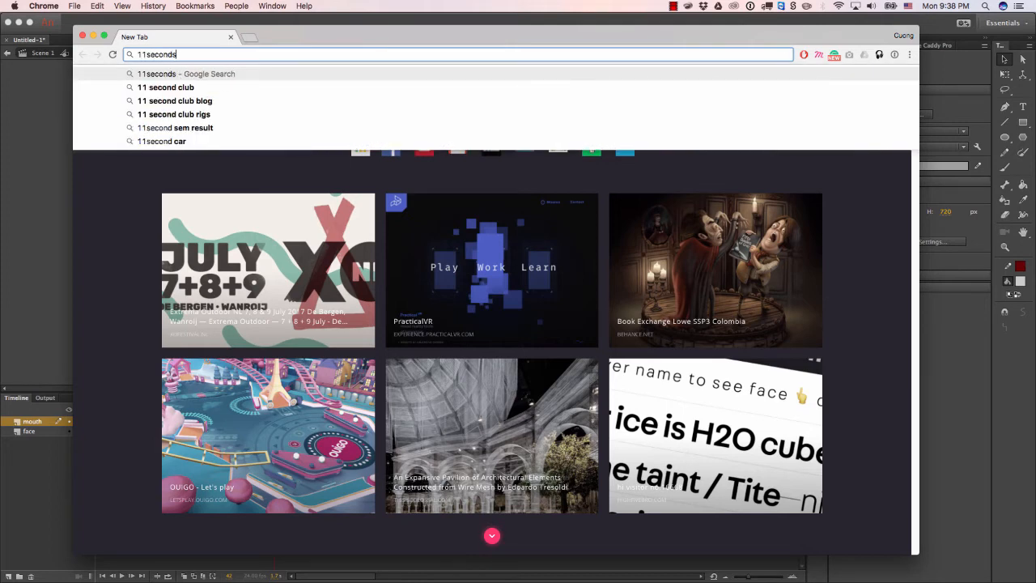
pyautogui.press('BackSpace')
pyautogui.press('Down')
pyautogui.press('Down')
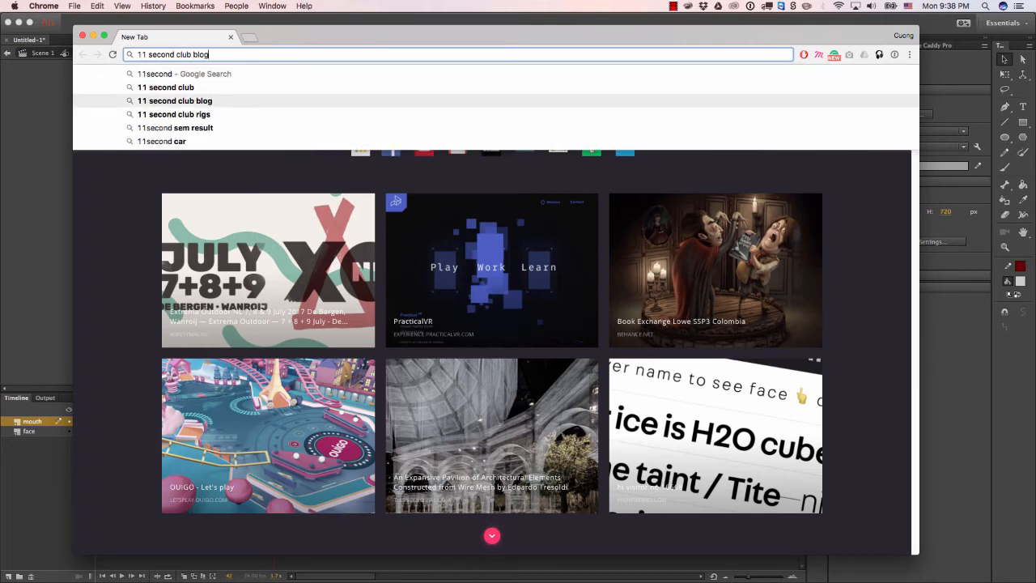
pyautogui.press('Up')
pyautogui.press('Return')
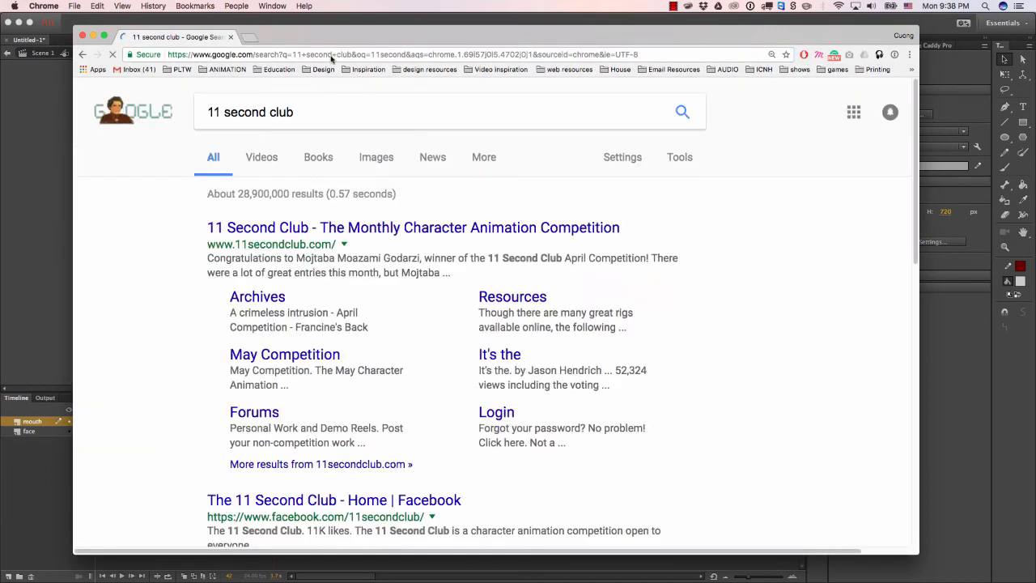
pyautogui.click(261, 226)
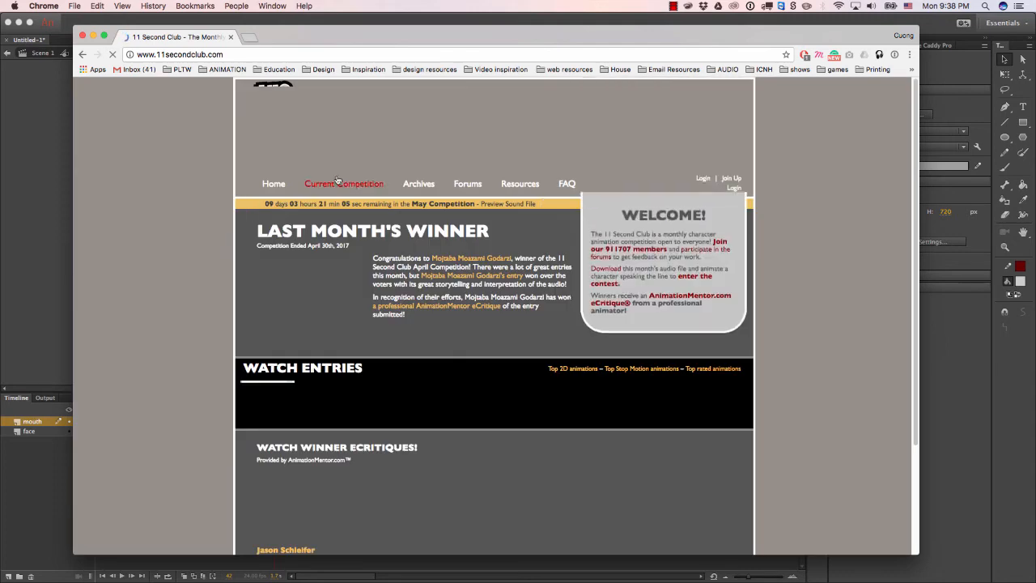
# Download the July 2016 "I Really Care" audio file from the competition archives.
pyautogui.click(419, 183)
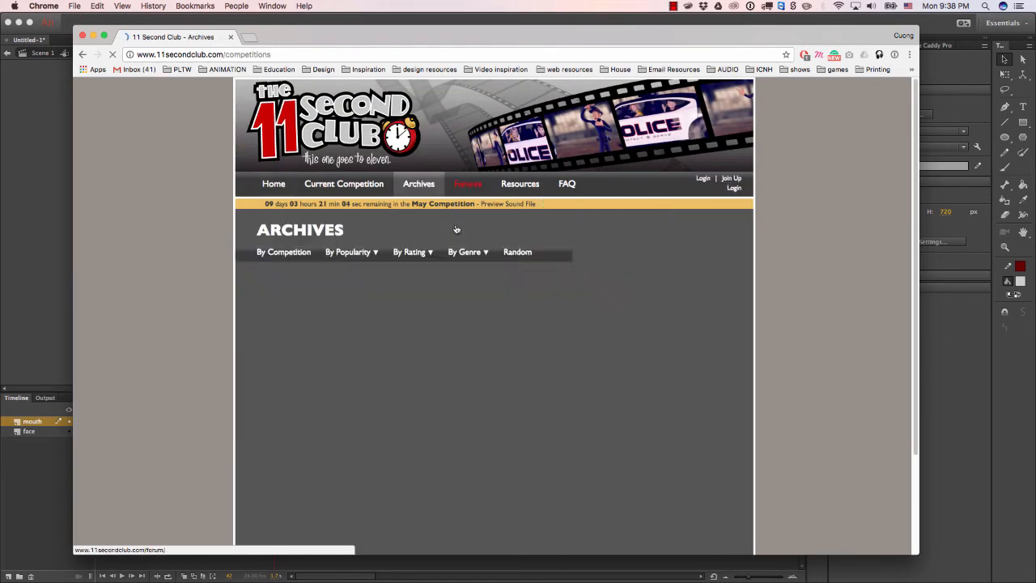
pyautogui.scroll(-10, 536, 348)
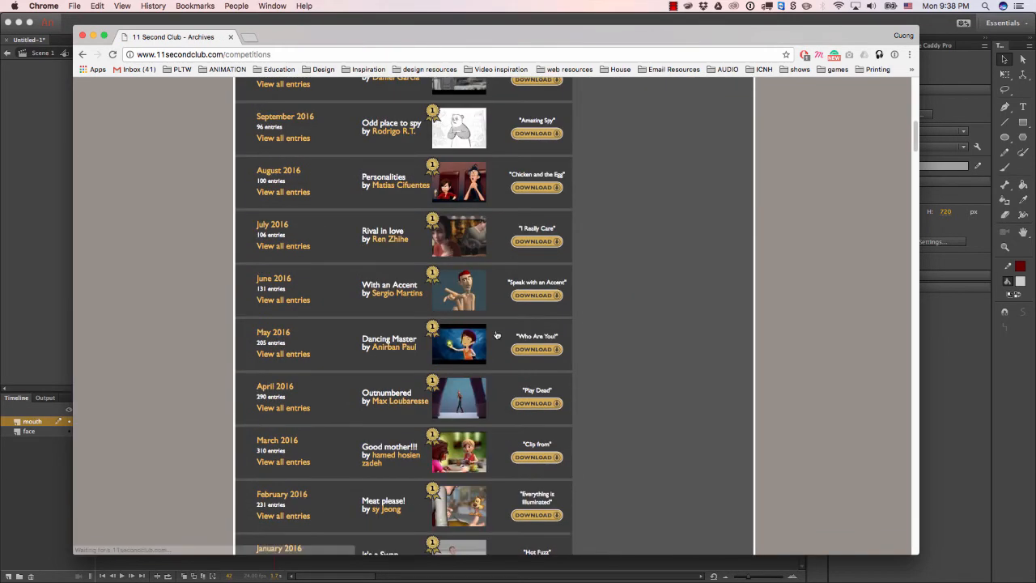
pyautogui.scroll(-3, 536, 349)
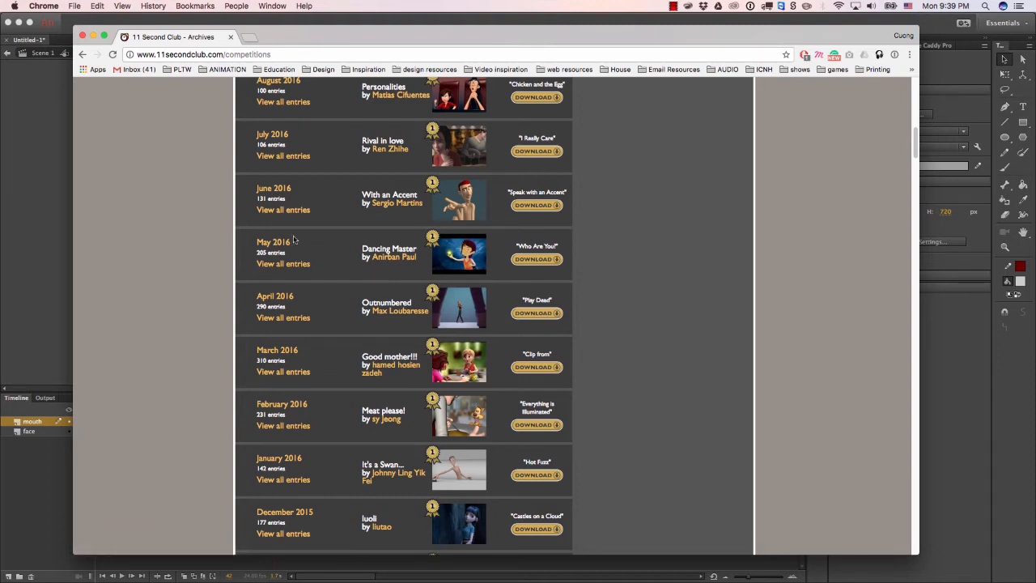
pyautogui.scroll(2, 421, 259)
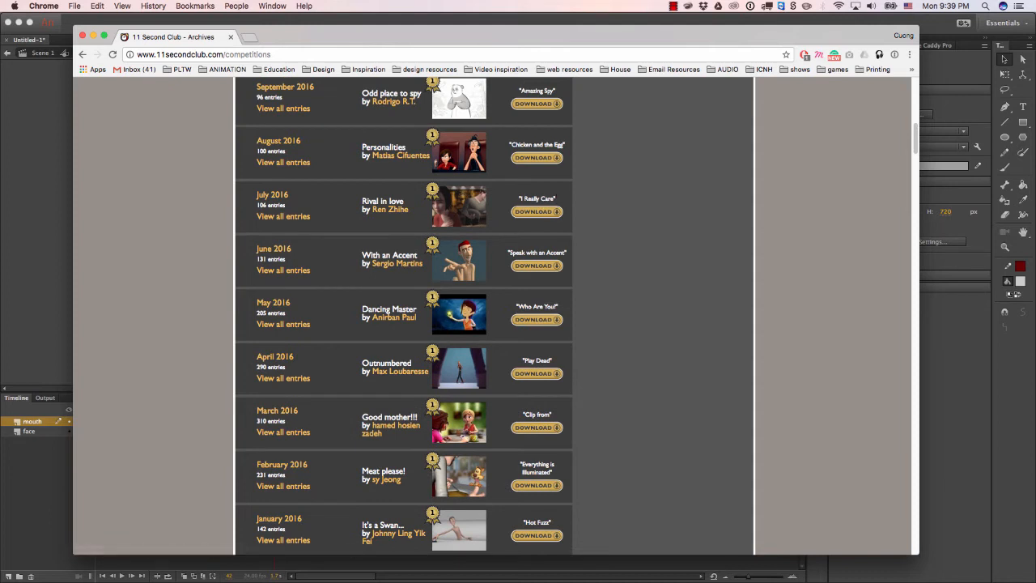
pyautogui.click(532, 216)
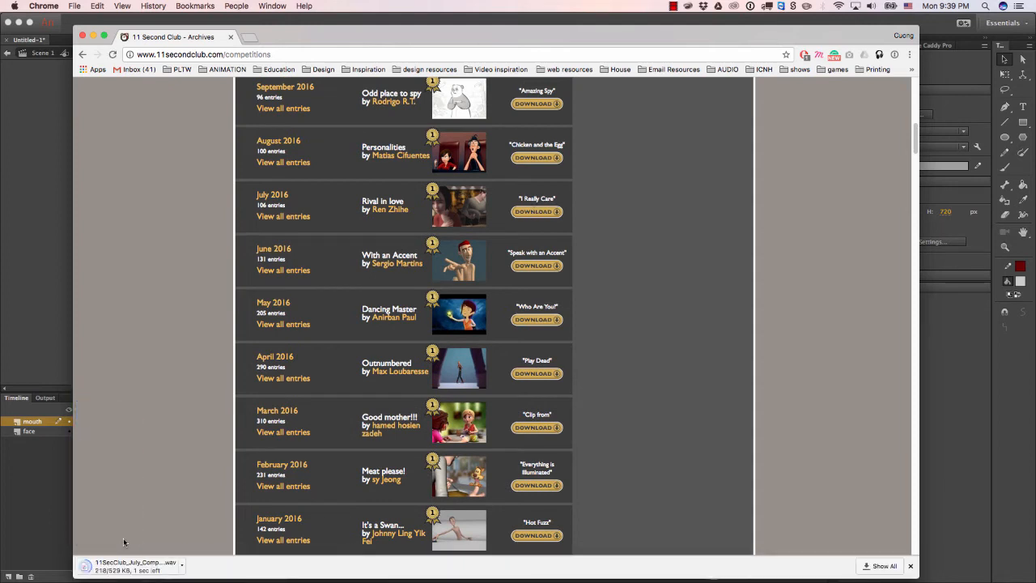
pyautogui.click(182, 564)
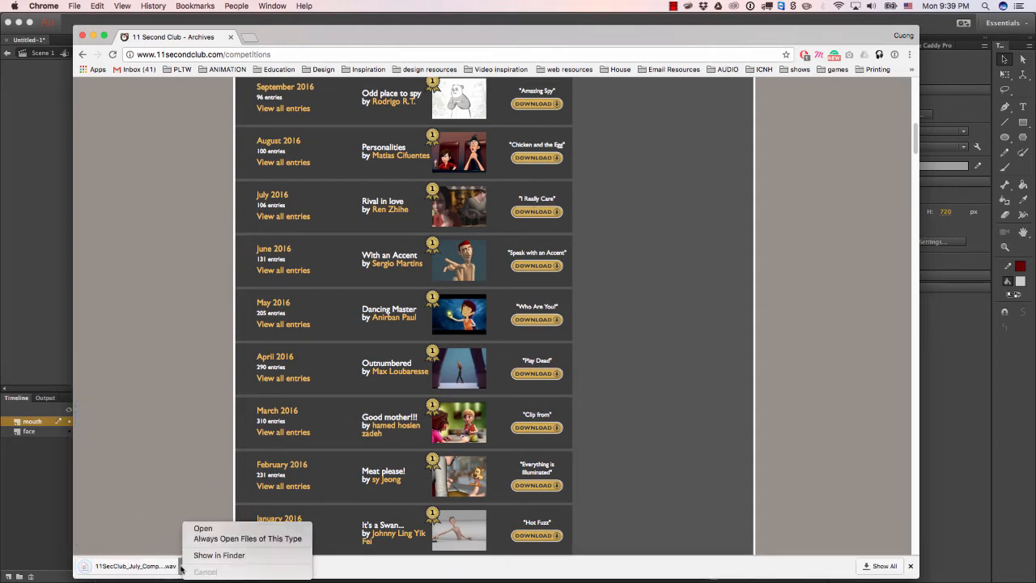
pyautogui.click(160, 488)
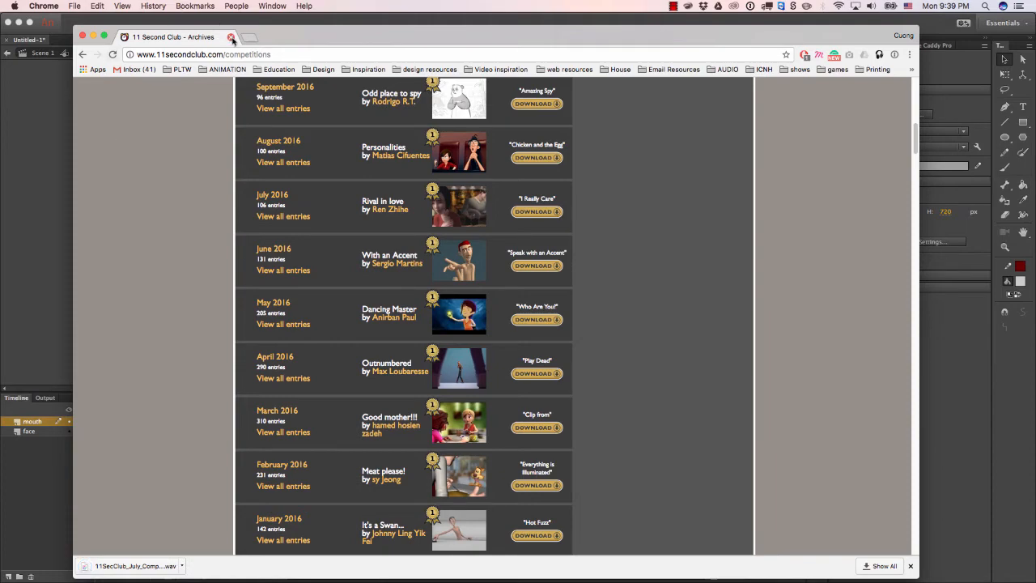
# Close the 11 Second Club page and import 11SecClub_July_Competition.wav into the Animate document's library.
pyautogui.moveTo(301, 39); pyautogui.dragTo(385, 107)
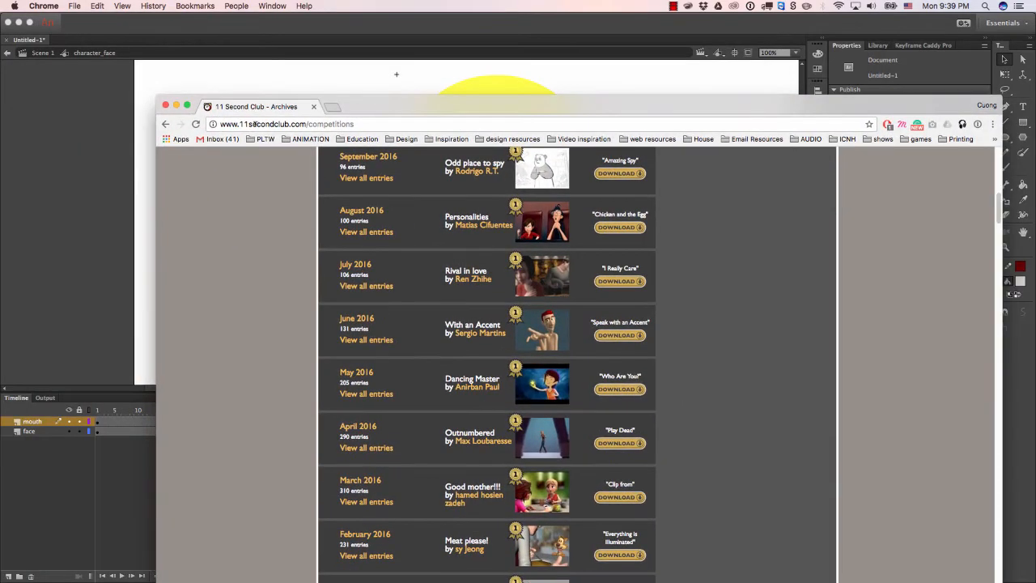
pyautogui.click(314, 107)
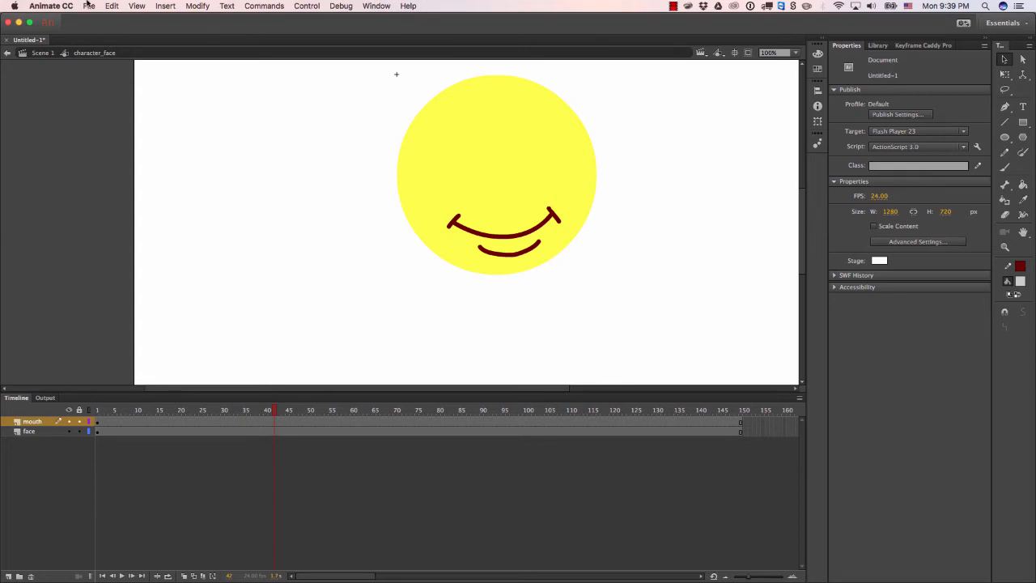
pyautogui.click(87, 6)
pyautogui.moveTo(162, 146)
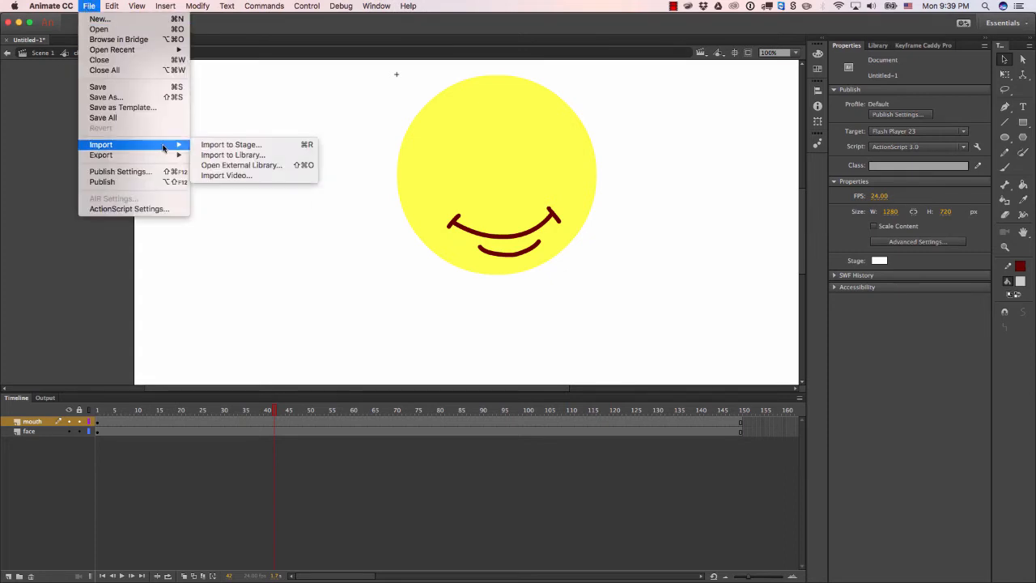
pyautogui.click(224, 155)
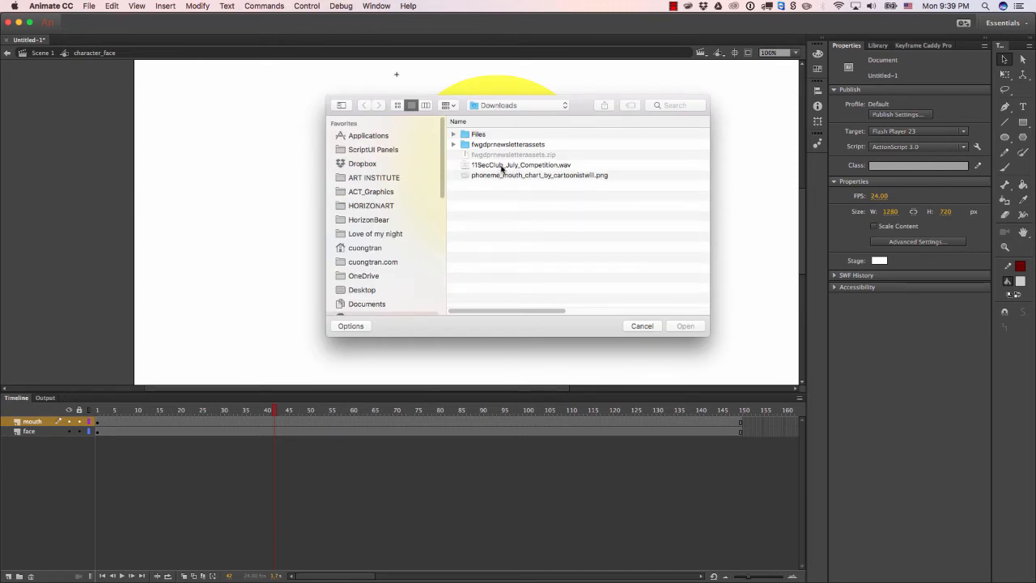
pyautogui.click(502, 166)
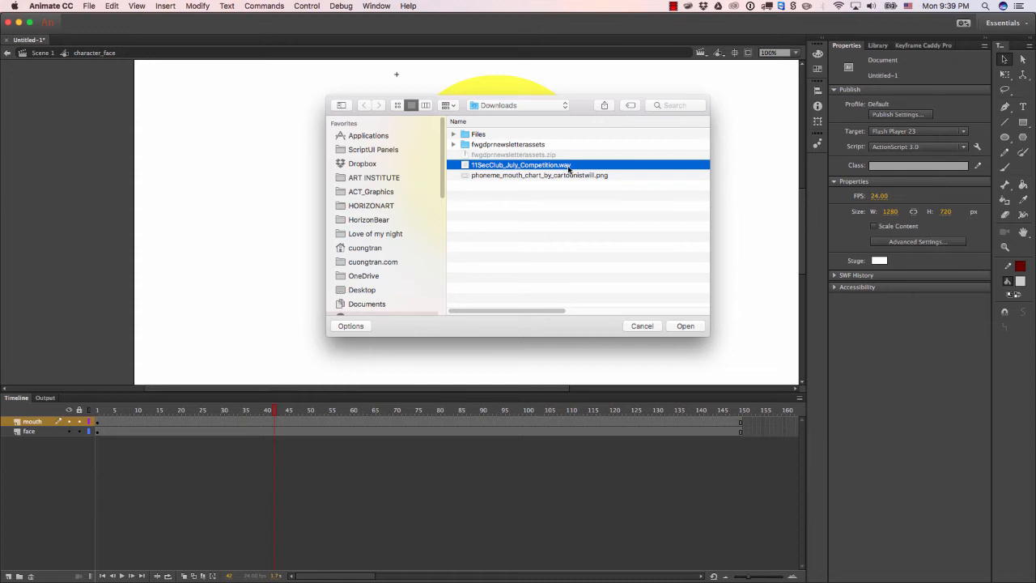
pyautogui.click(684, 326)
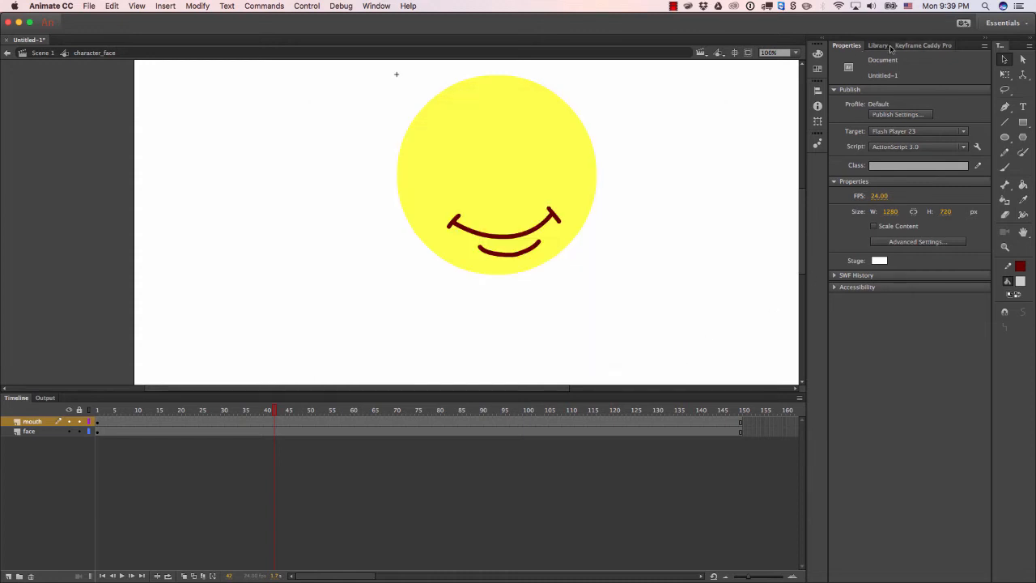
# Show the imported sound in the library, add a new layer and place it below the face layer.
pyautogui.click(877, 45)
pyautogui.click(870, 168)
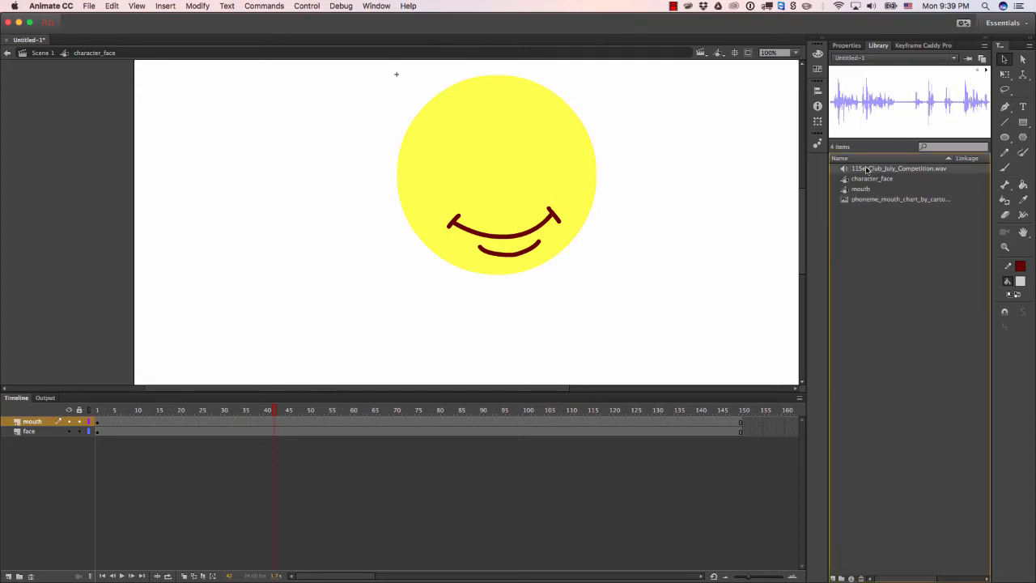
pyautogui.click(57, 491)
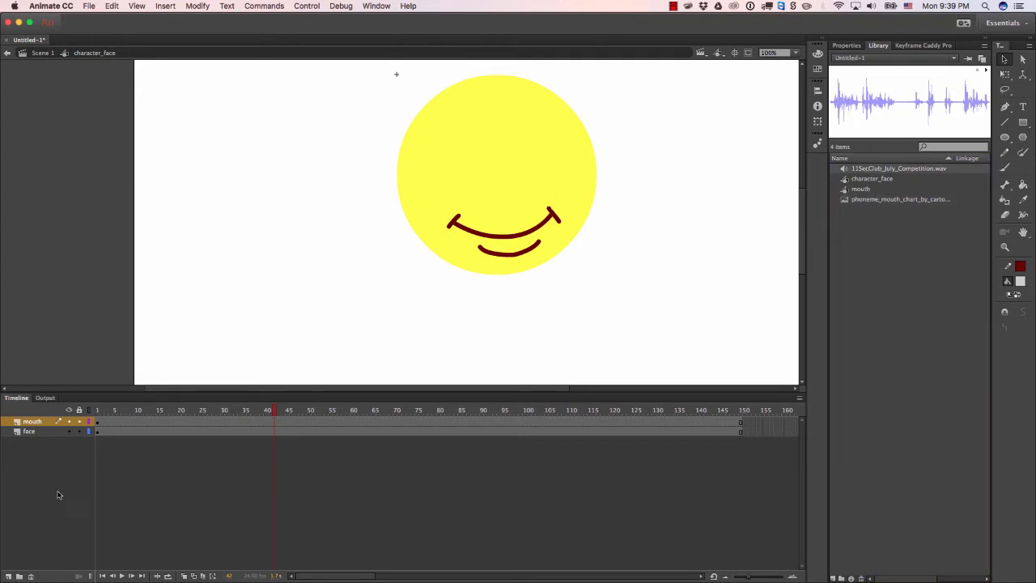
pyautogui.click(8, 575)
pyautogui.moveTo(34, 422); pyautogui.dragTo(37, 447)
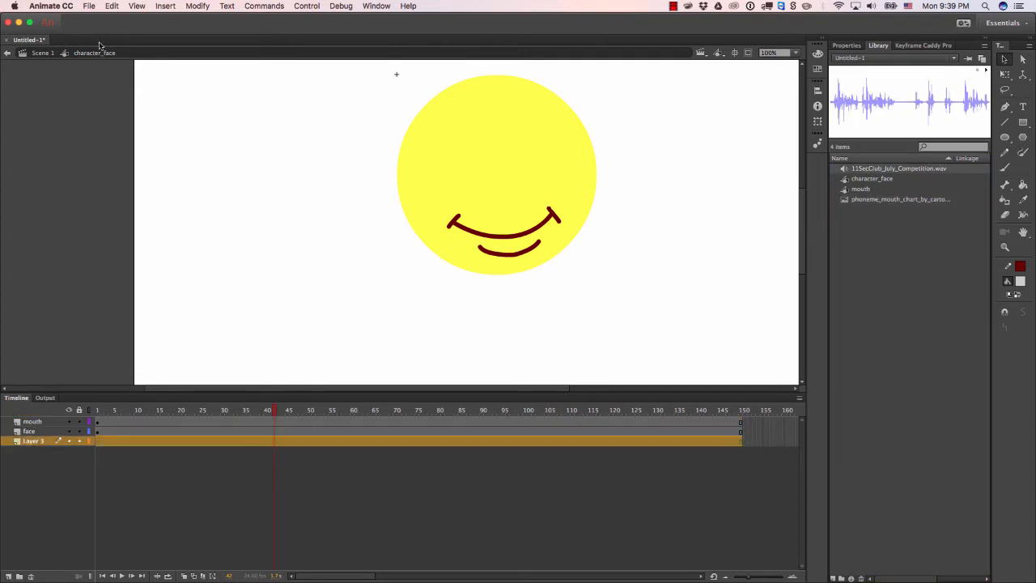
# Place the 11SecClub_July_Competition.wav sound from the library onto the new layer below face.
pyautogui.click(927, 239)
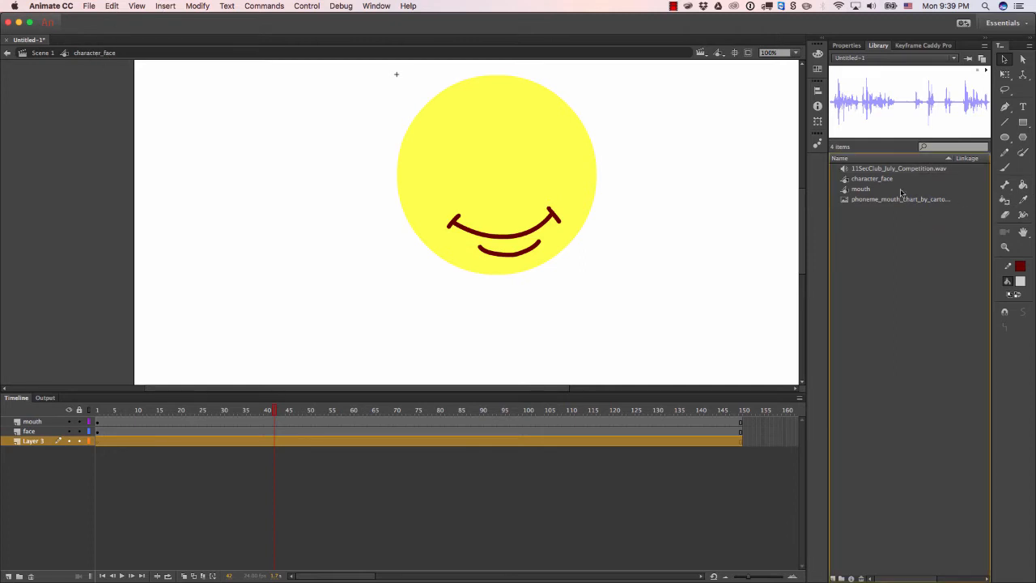
pyautogui.click(884, 170)
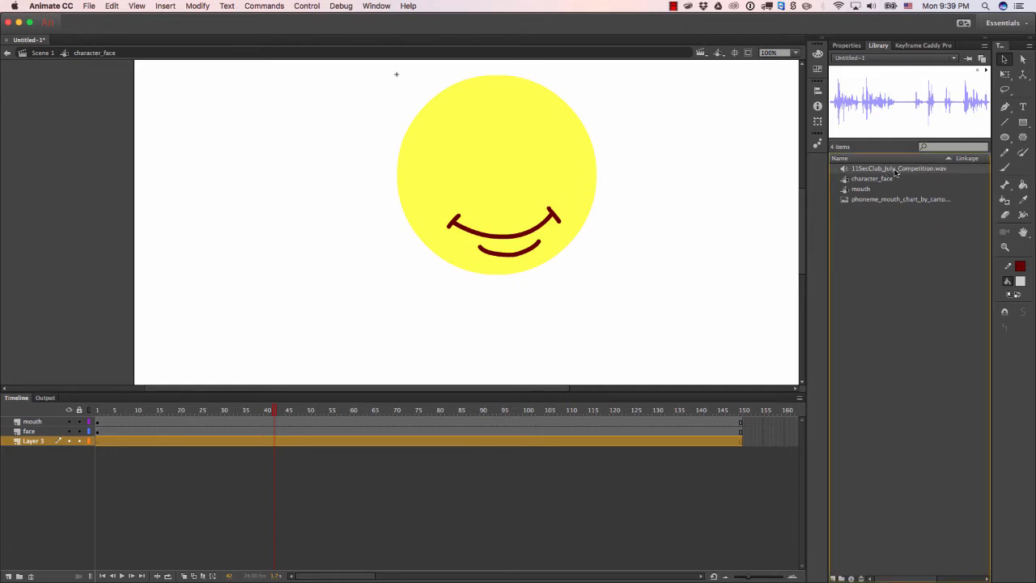
pyautogui.click(171, 475)
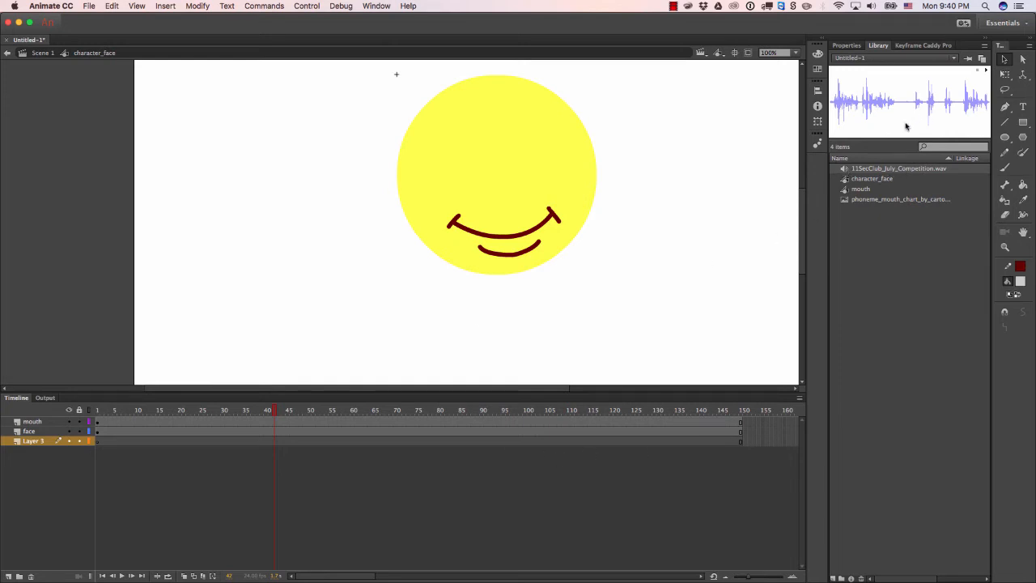
pyautogui.moveTo(893, 171); pyautogui.dragTo(192, 435)
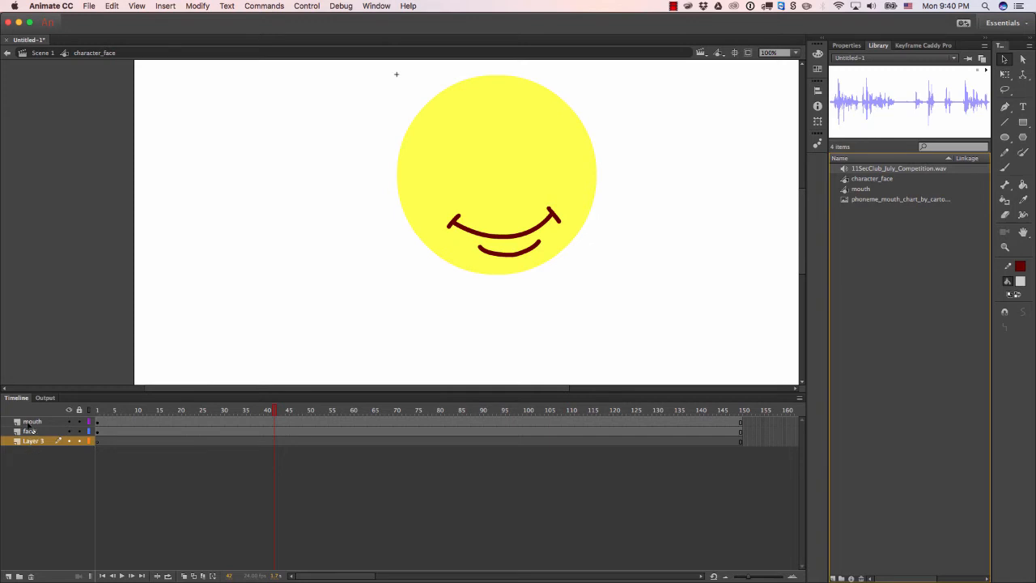
pyautogui.moveTo(209, 448); pyautogui.dragTo(102, 488)
pyautogui.moveTo(500, 432); pyautogui.dragTo(305, 214)
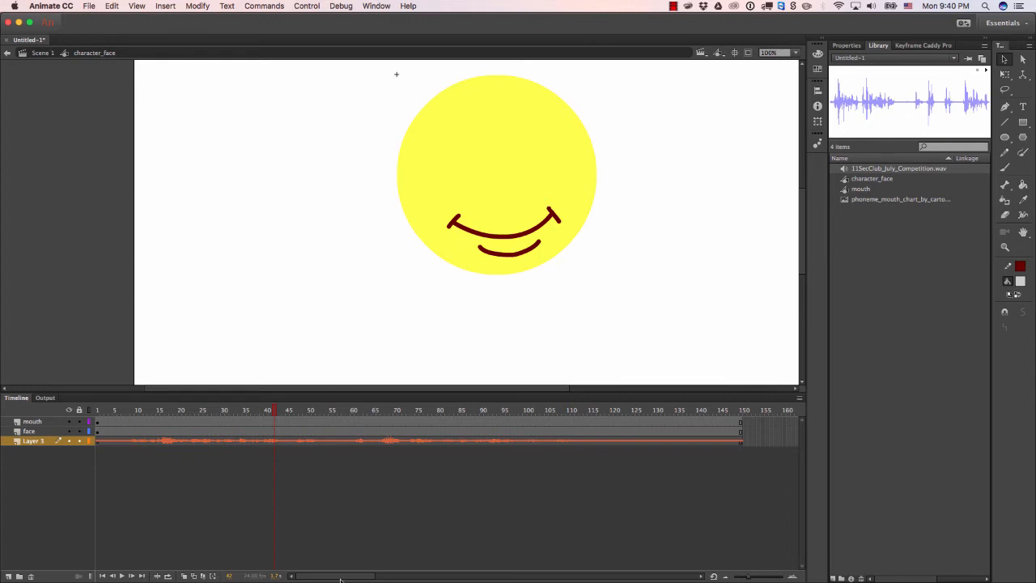
# Insert frames across the mouth, face and sound layers until they extend past the end of the waveform, to frame 325.
pyautogui.click(743, 410)
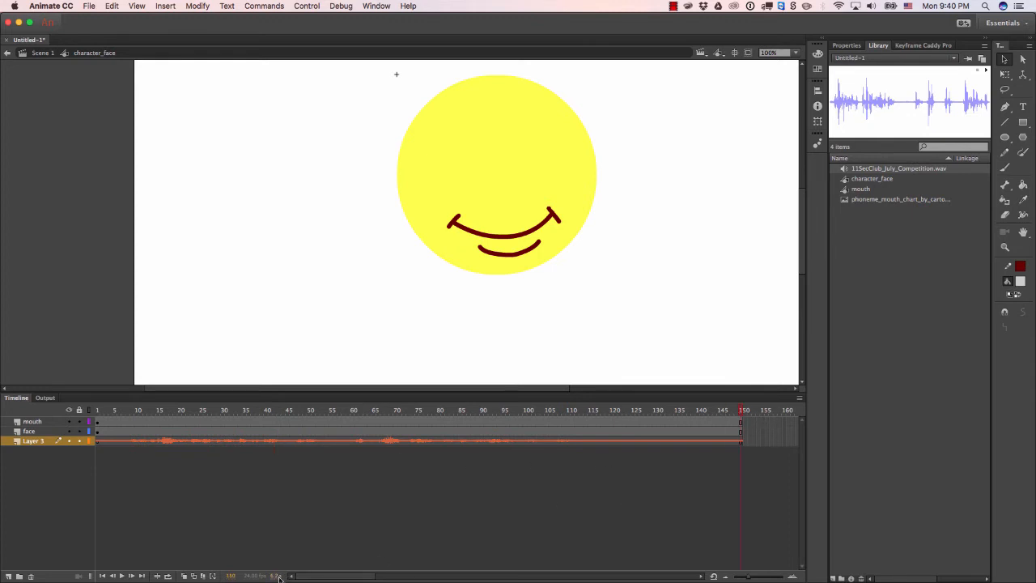
pyautogui.moveTo(415, 426); pyautogui.dragTo(576, 443)
pyautogui.press('F5')
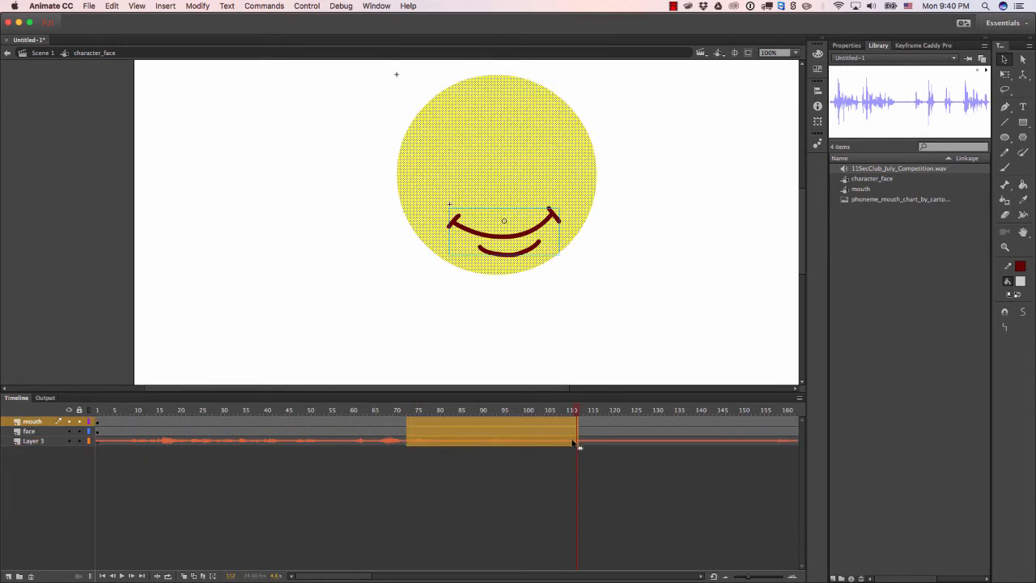
pyautogui.moveTo(368, 579); pyautogui.dragTo(448, 578)
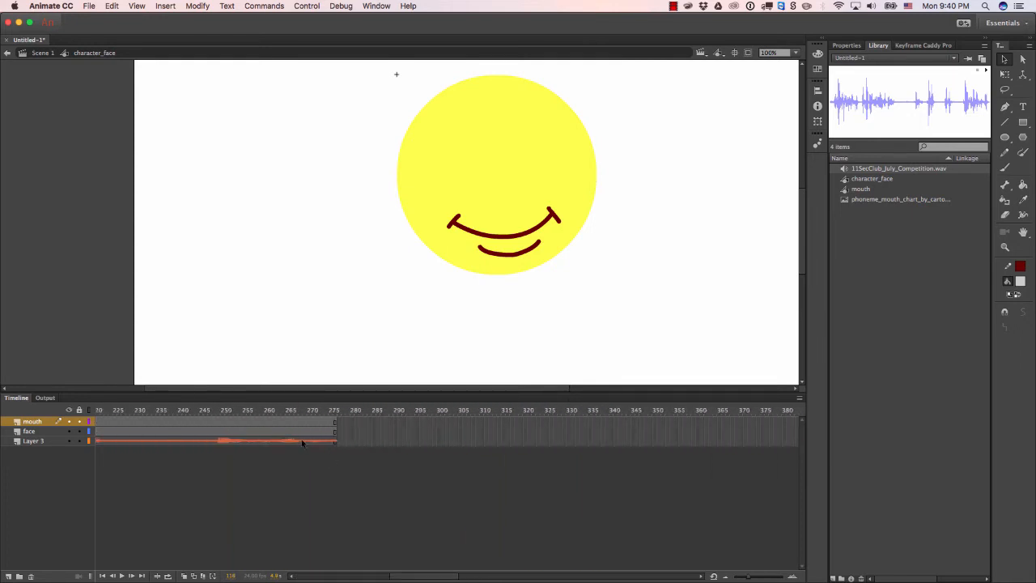
pyautogui.moveTo(296, 424); pyautogui.dragTo(331, 442)
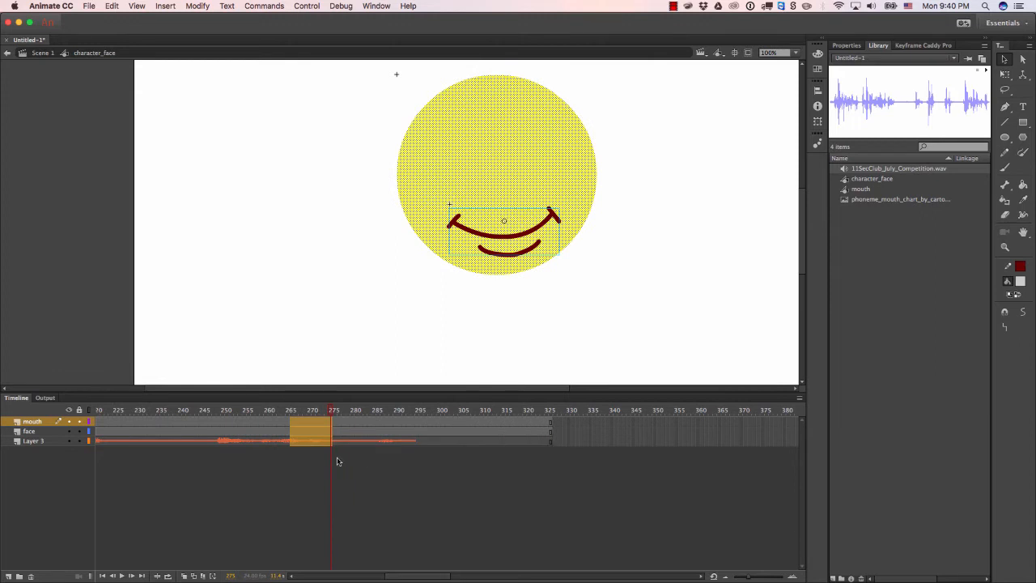
# Remove the surplus frames after the end of the waveform on all three layers, keeping frames up to 294.
pyautogui.moveTo(557, 444); pyautogui.dragTo(417, 415)
pyautogui.rightClick(426, 428)
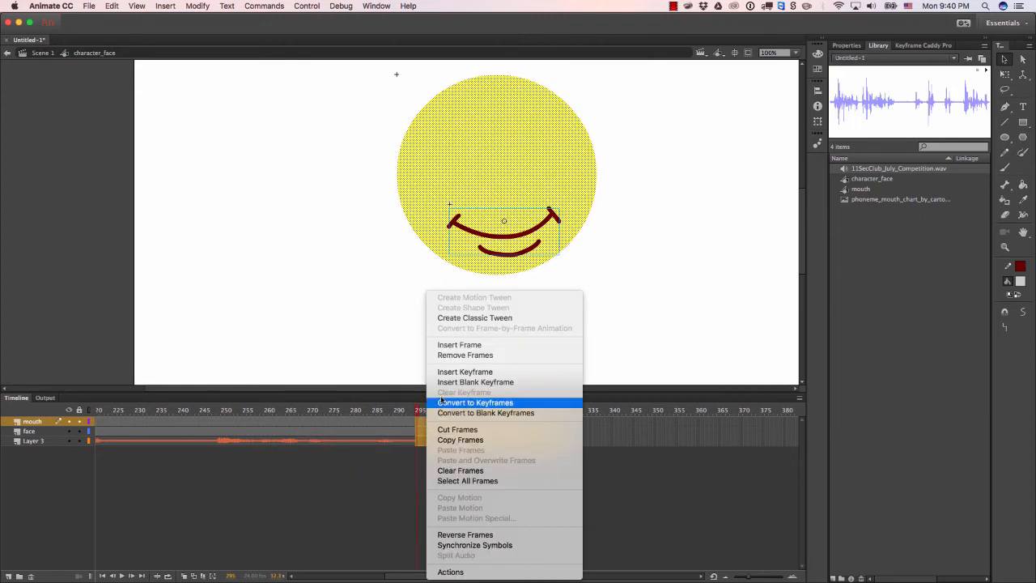
pyautogui.click(457, 358)
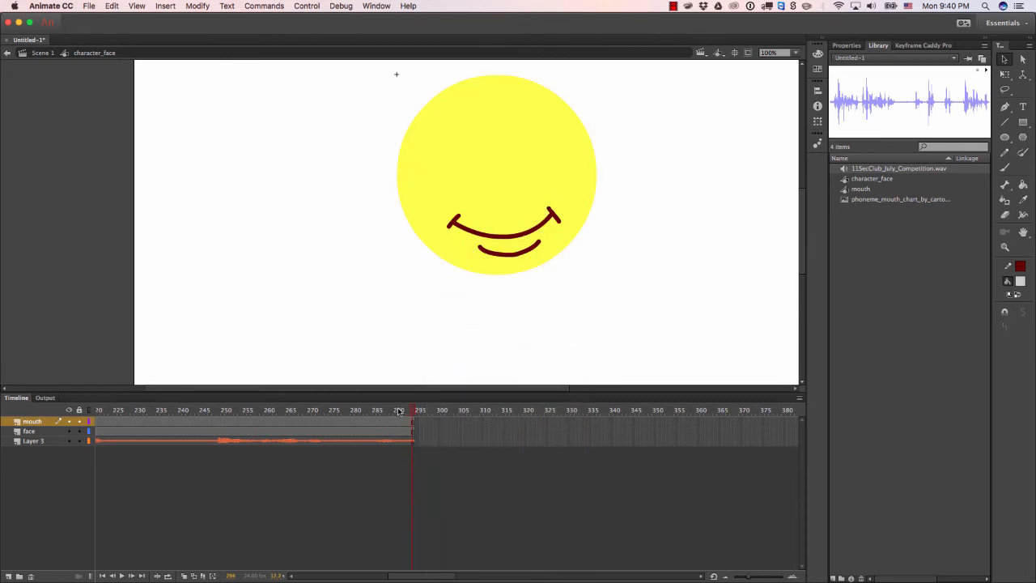
# Examine the sound settings of a frame on the audio layer and scrub the early frames to check for audio.
pyautogui.moveTo(399, 411); pyautogui.dragTo(114, 411)
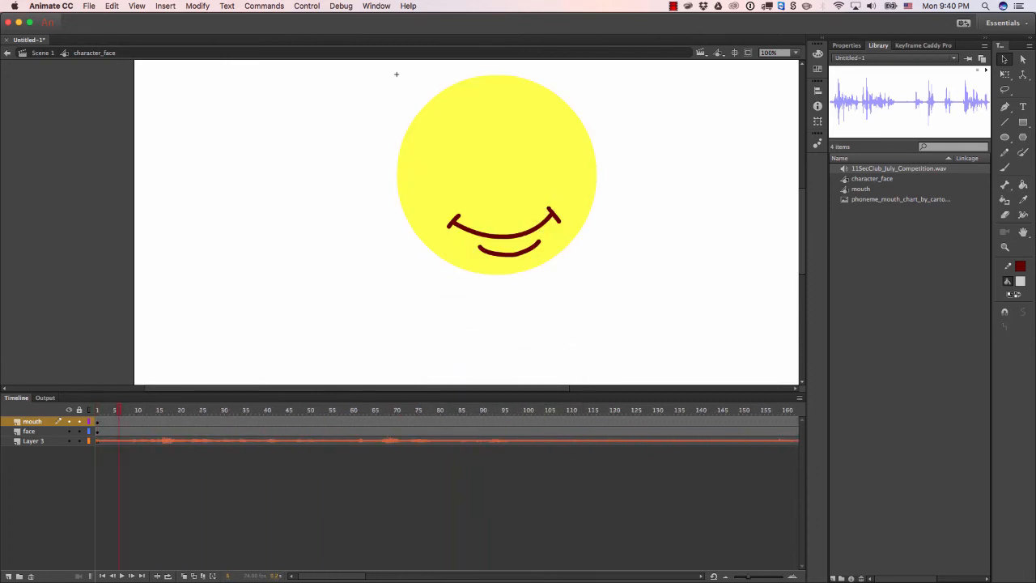
pyautogui.click(179, 440)
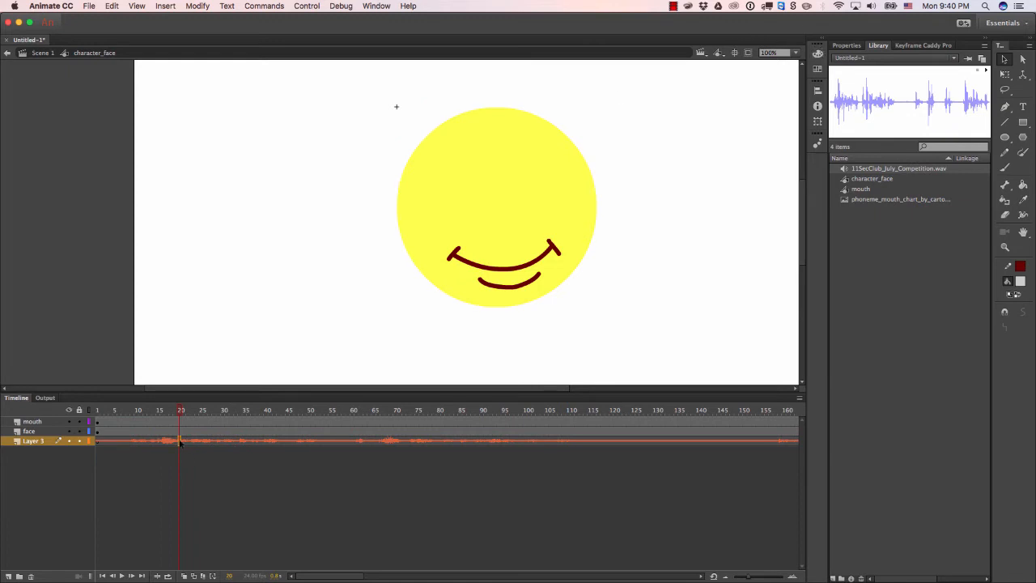
pyautogui.click(843, 47)
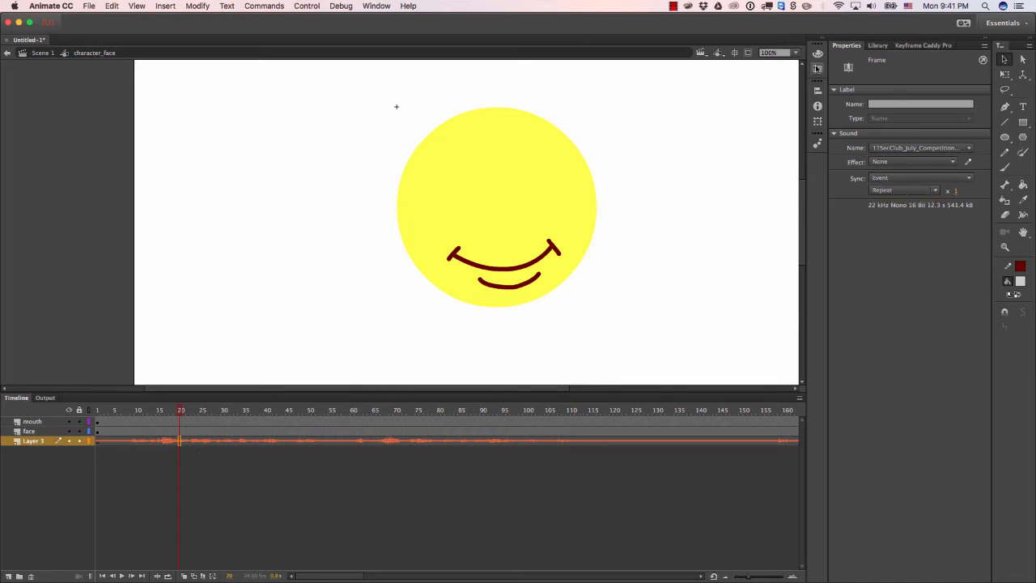
pyautogui.click(584, 368)
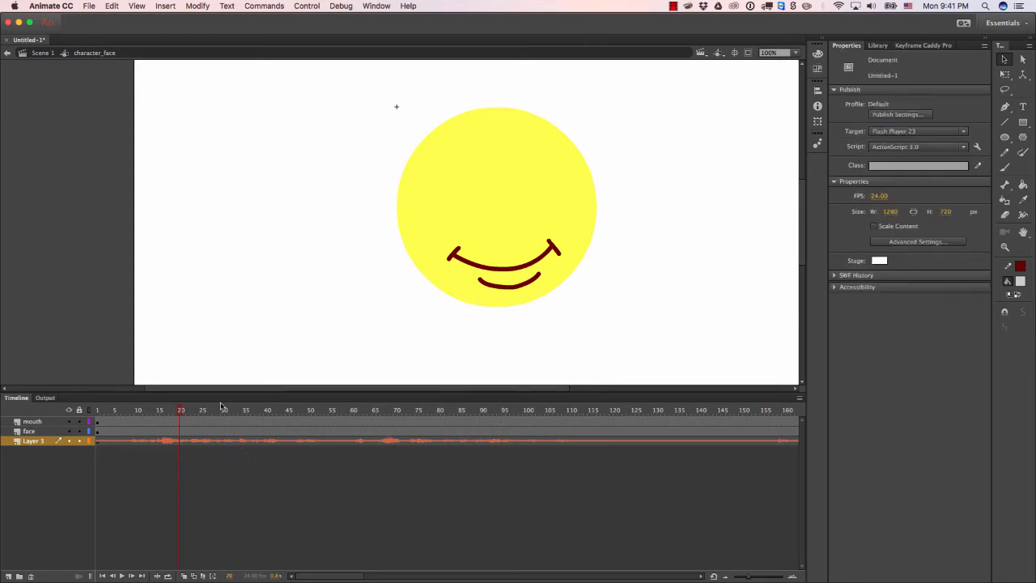
pyautogui.moveTo(223, 406); pyautogui.dragTo(282, 455)
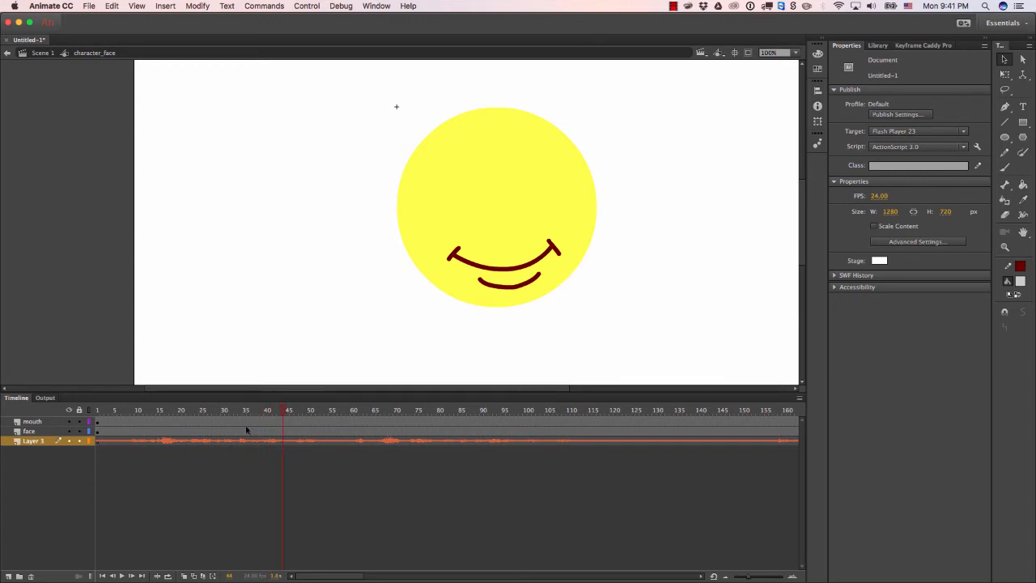
pyautogui.moveTo(199, 412); pyautogui.dragTo(132, 412)
# Set the Sync option of the sound on the audio layer to Stream.
pyautogui.click(162, 440)
pyautogui.moveTo(177, 440); pyautogui.dragTo(214, 443)
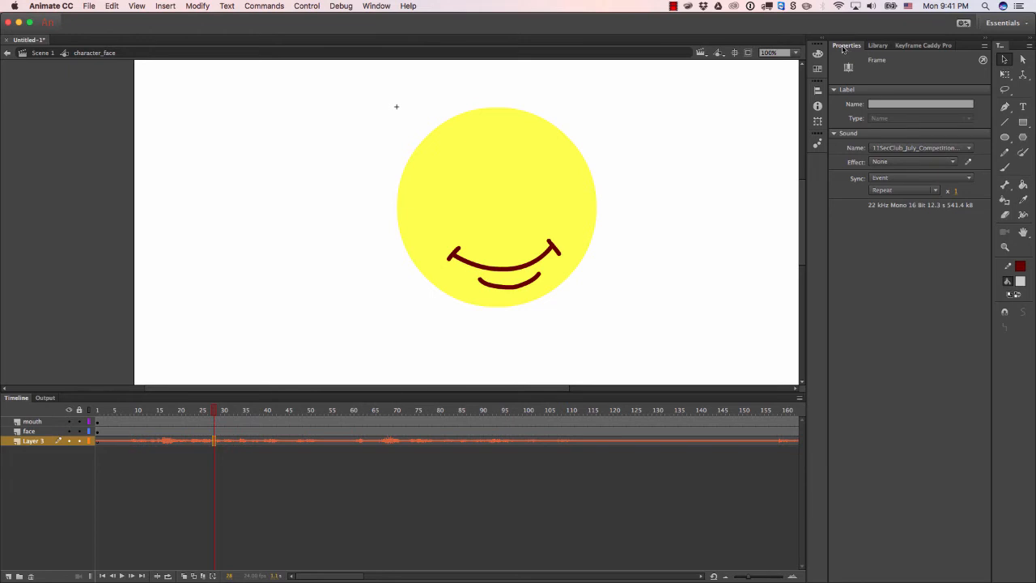
pyautogui.click(837, 135)
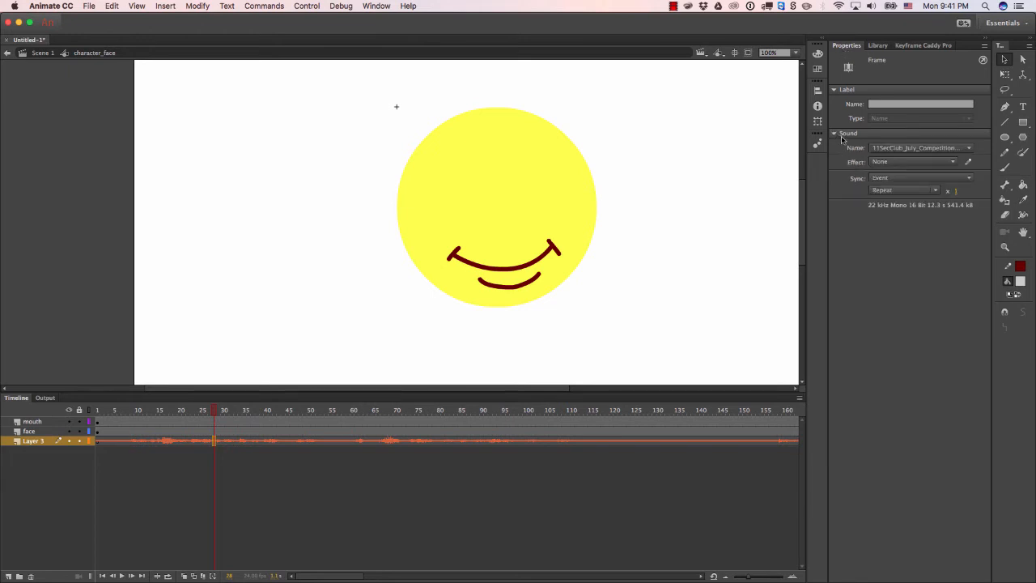
pyautogui.click(880, 179)
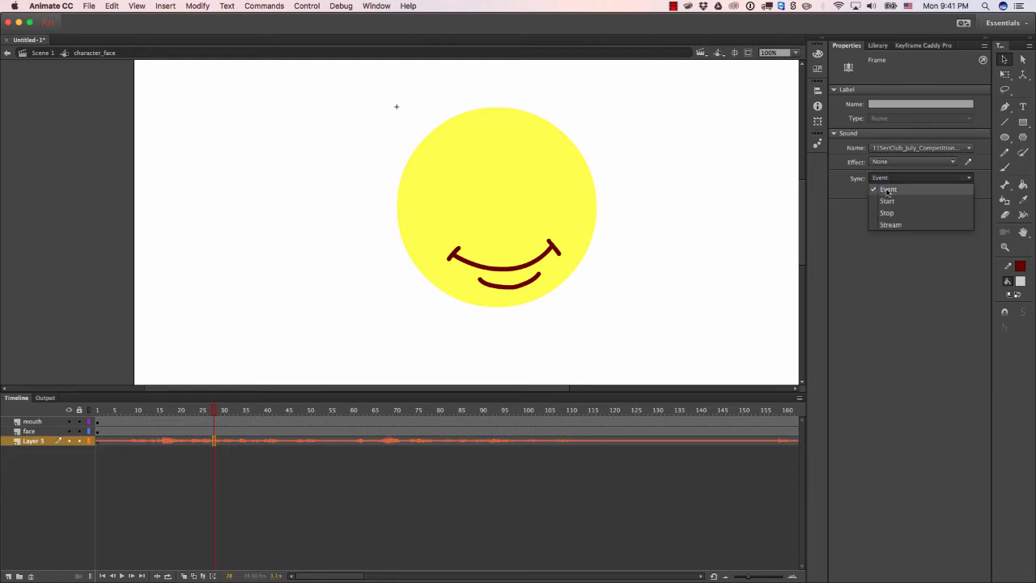
pyautogui.click(886, 225)
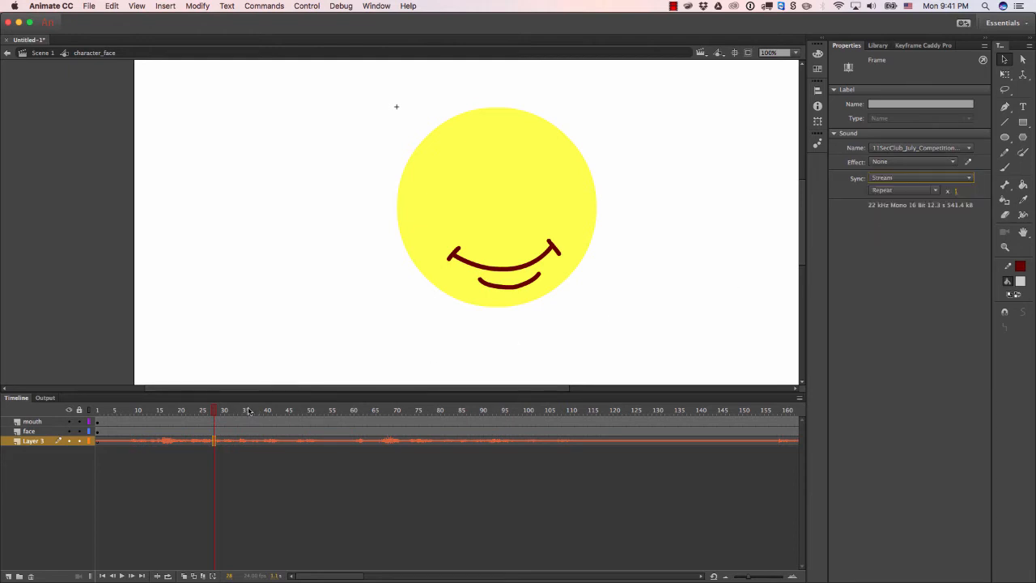
# Play the timeline from the first frame to the end, then scrub back to the waveform burst at frame 249.
pyautogui.moveTo(243, 414); pyautogui.dragTo(61, 412)
pyautogui.press('Return')
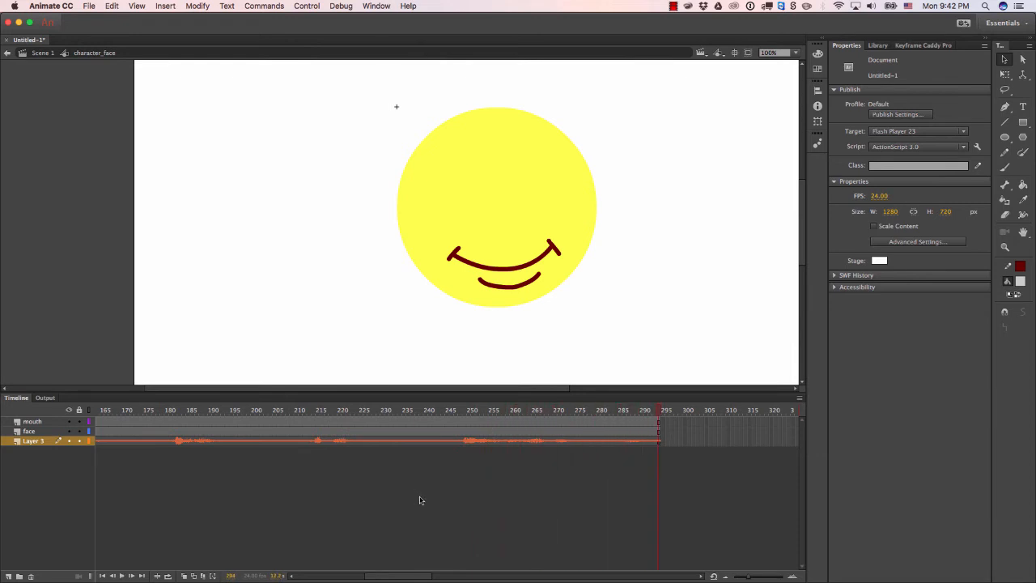
pyautogui.moveTo(428, 410); pyautogui.dragTo(320, 424)
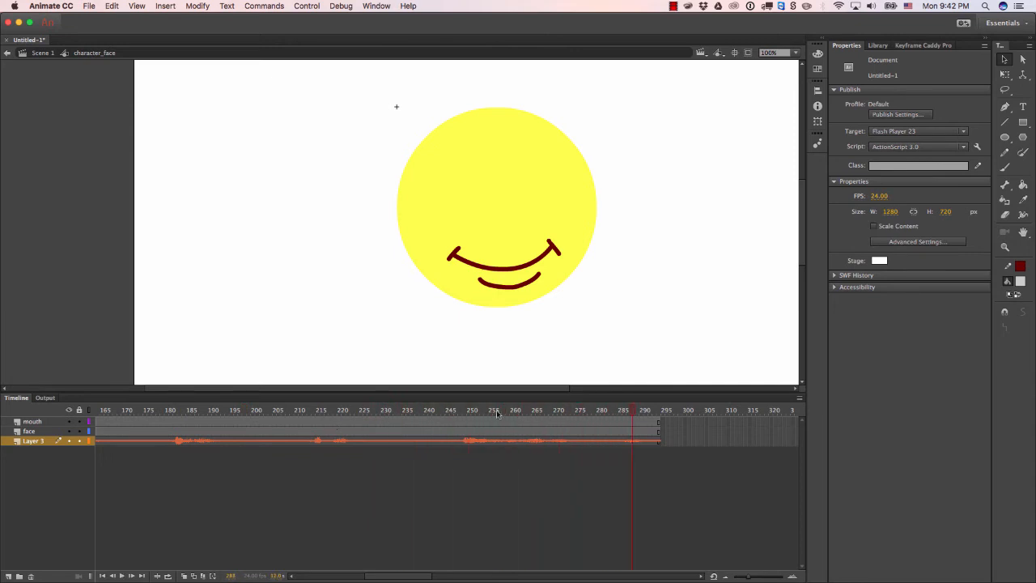
pyautogui.click(466, 417)
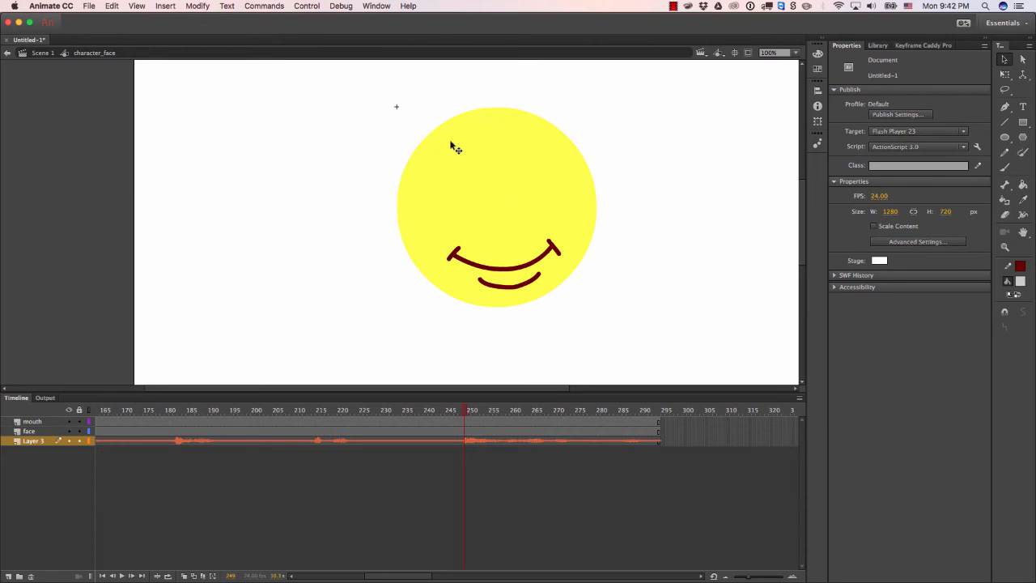
pyautogui.scroll(-4, 515, 304)
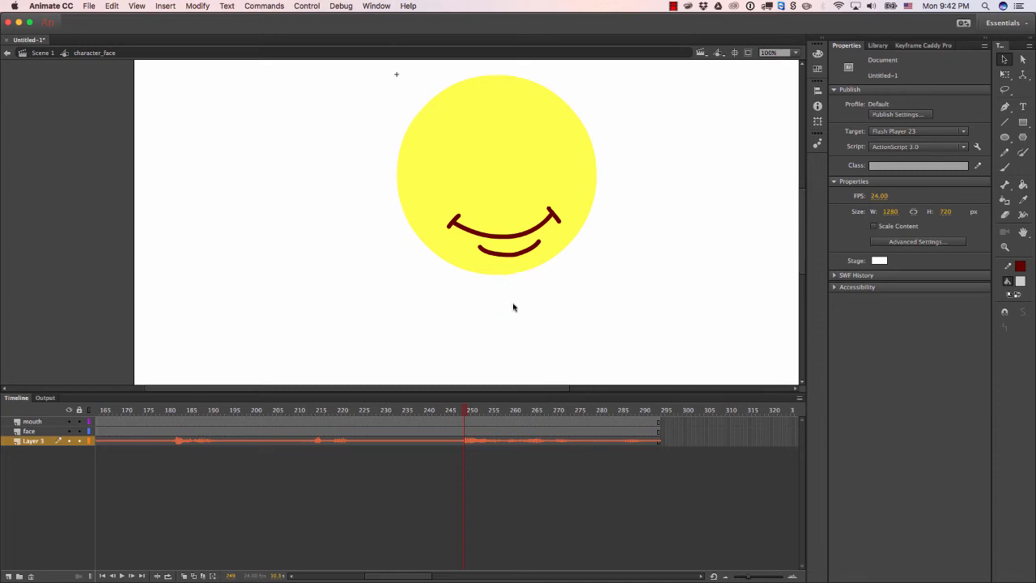
pyautogui.scroll(3, 522, 277)
pyautogui.scroll(6, 377, 323)
pyautogui.scroll(-8, 345, 331)
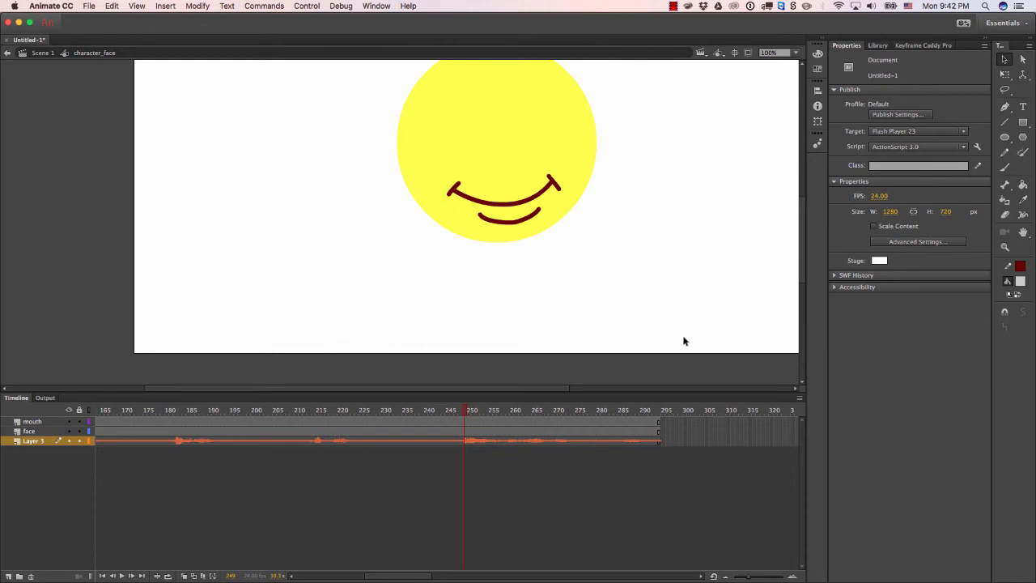
pyautogui.scroll(3, 590, 299)
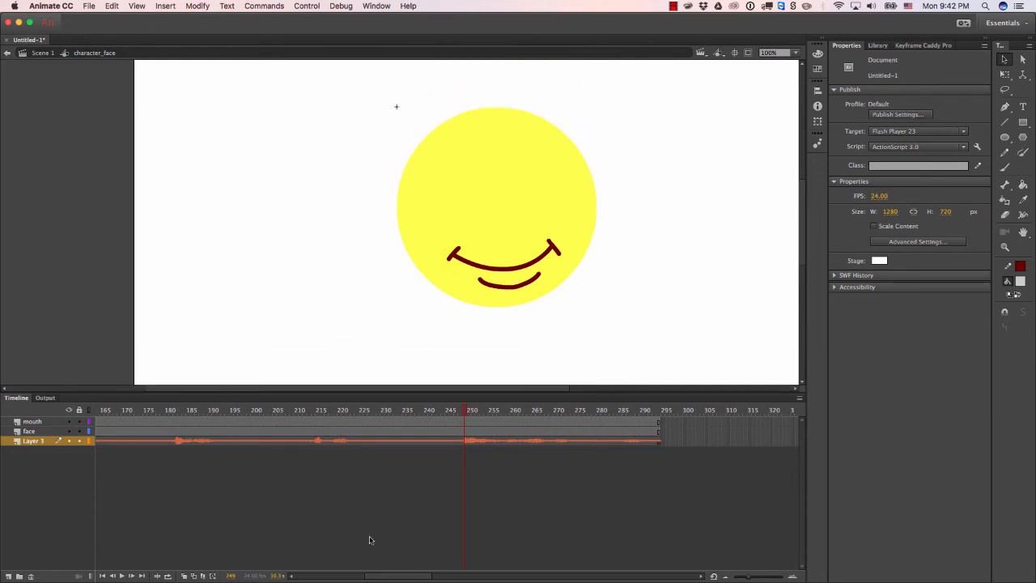
# Insert a keyframe on the mouth layer at frame 249, where the waveform burst begins.
pyautogui.moveTo(375, 574); pyautogui.dragTo(403, 576)
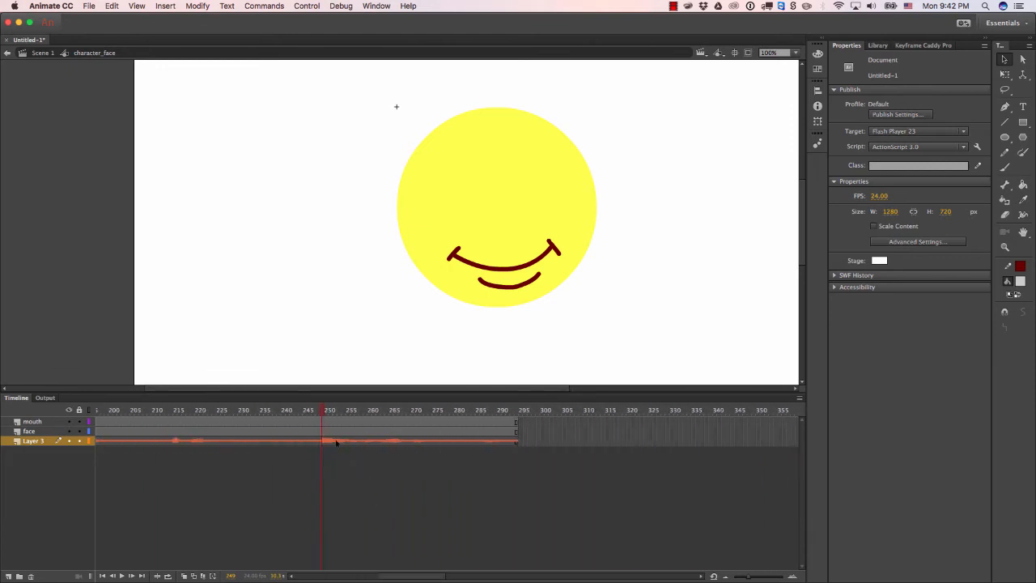
pyautogui.click(485, 273)
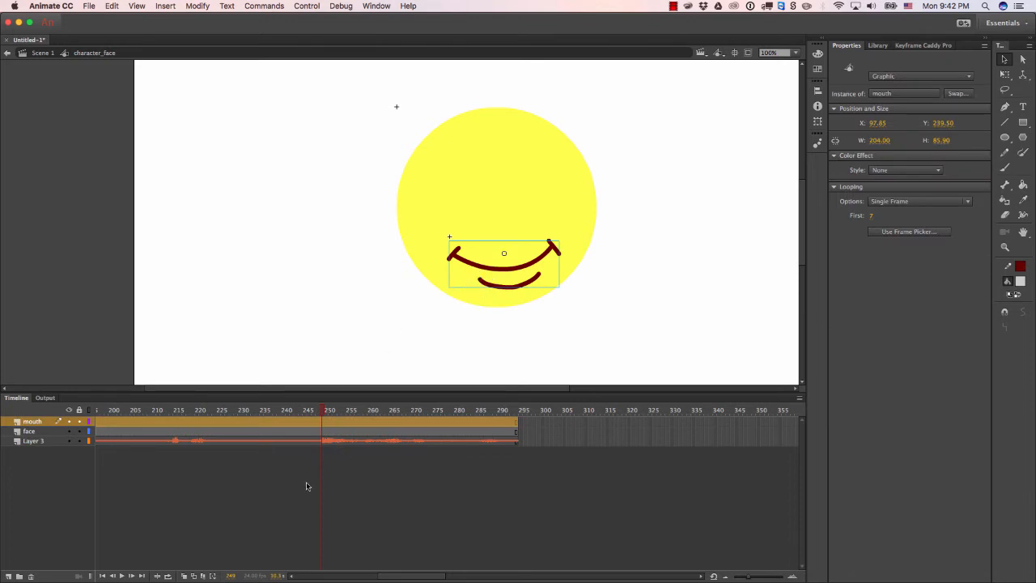
pyautogui.click(326, 488)
pyautogui.click(322, 421)
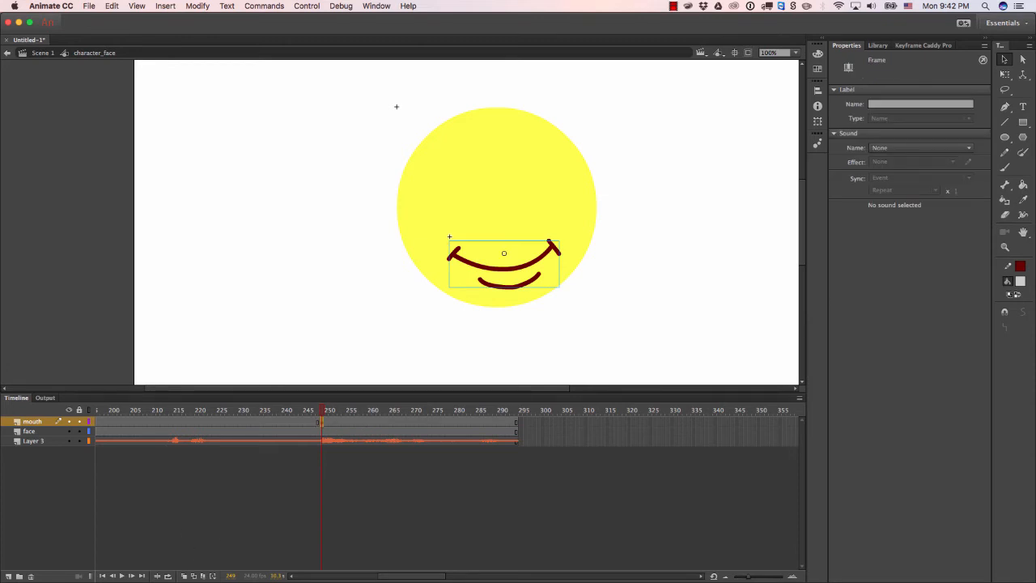
# Switch to Finder, open phoneme_mouth_chart_by_cartoonistwill.png from the Downloads folder, and set the chart window aside beyond the main screen.
pyautogui.press('super+Tab')
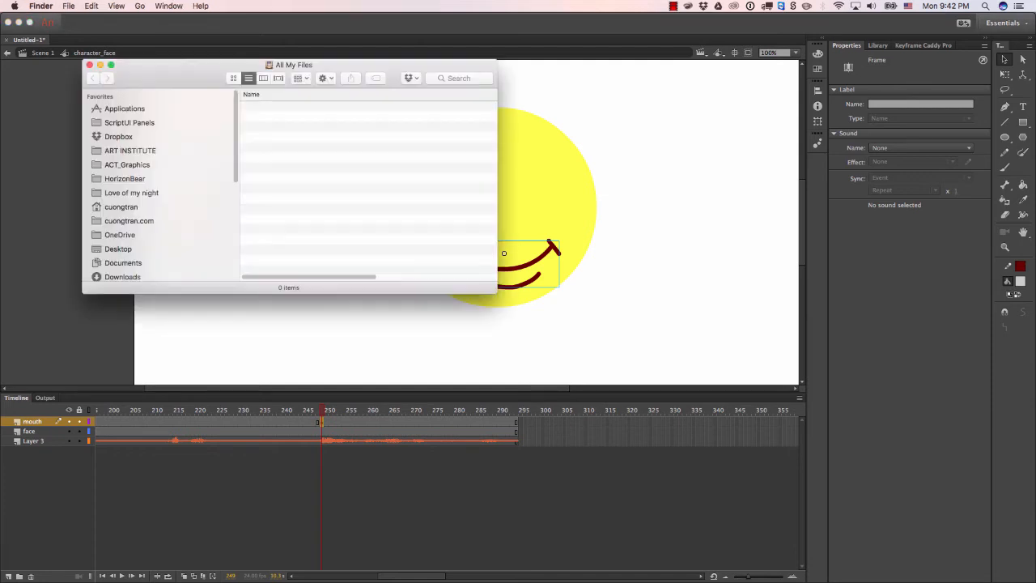
pyautogui.scroll(-10, 137, 194)
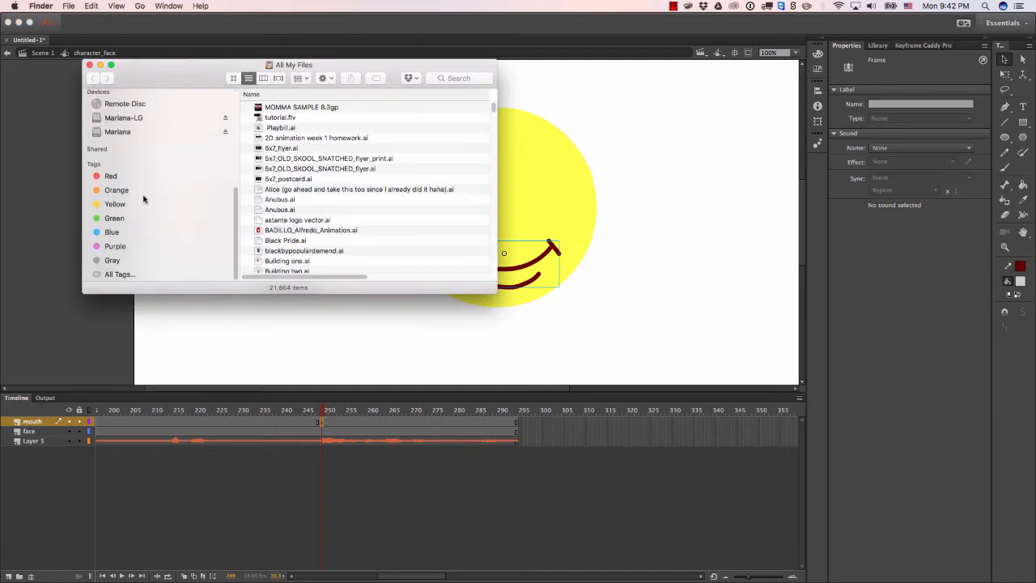
pyautogui.scroll(7, 130, 182)
pyautogui.click(127, 179)
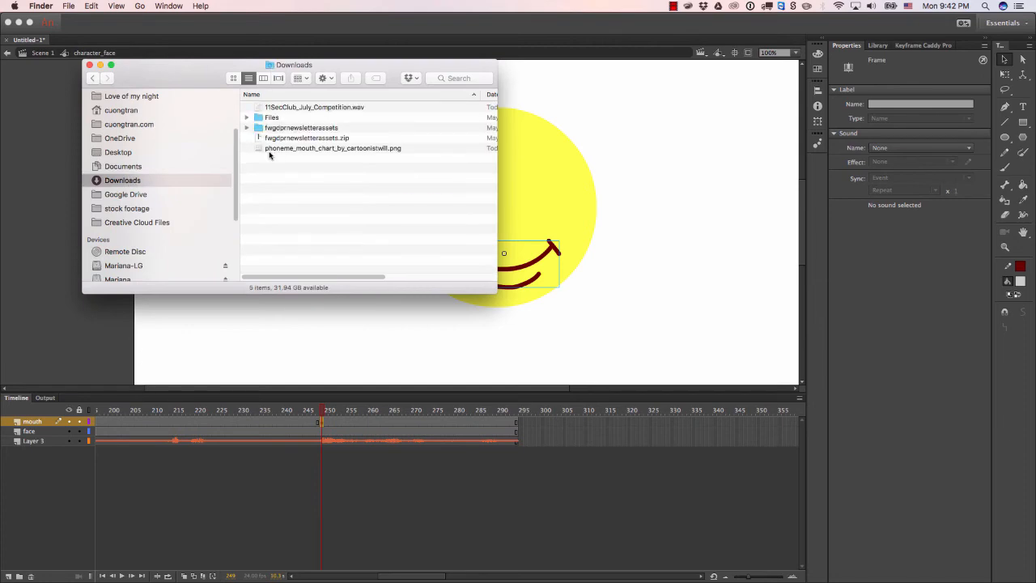
pyautogui.click(261, 150)
pyautogui.doubleClick(261, 149)
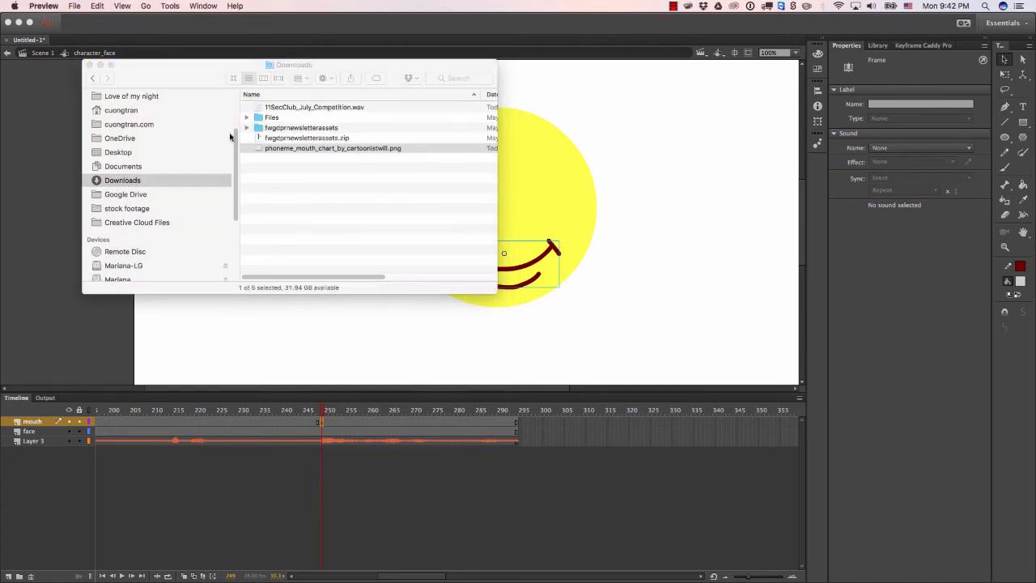
pyautogui.moveTo(230, 24); pyautogui.dragTo(267, 70)
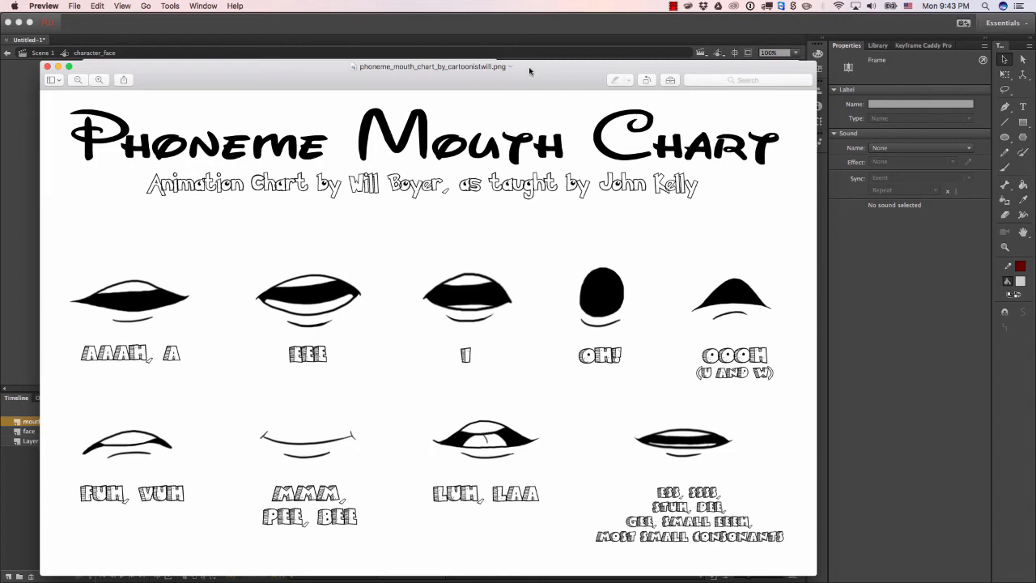
pyautogui.moveTo(528, 67); pyautogui.dragTo(0, 115)
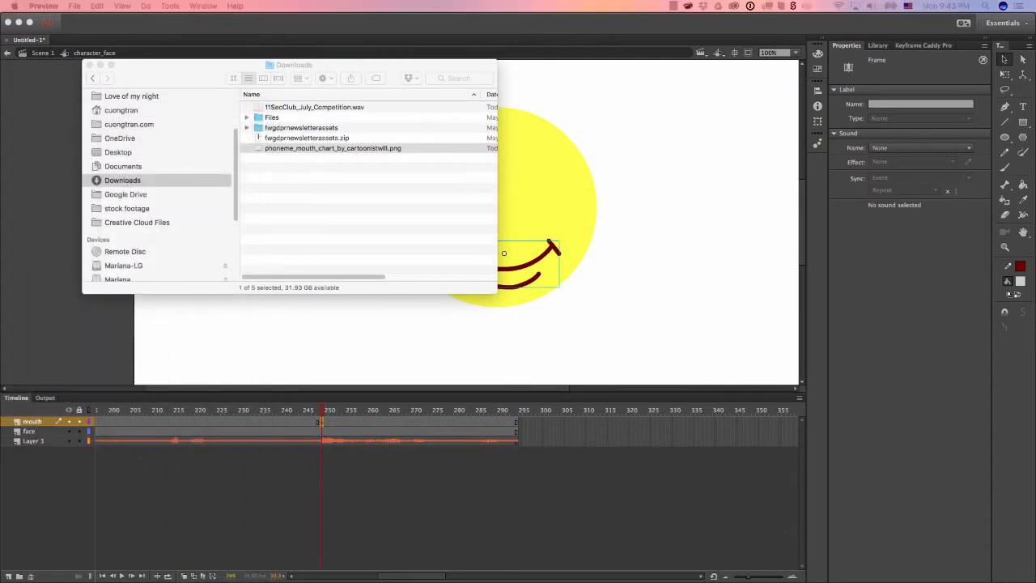
# Switch back to Animate, play the audio from frame 248, and scrub to the keyframe at frame 249.
pyautogui.click(480, 478)
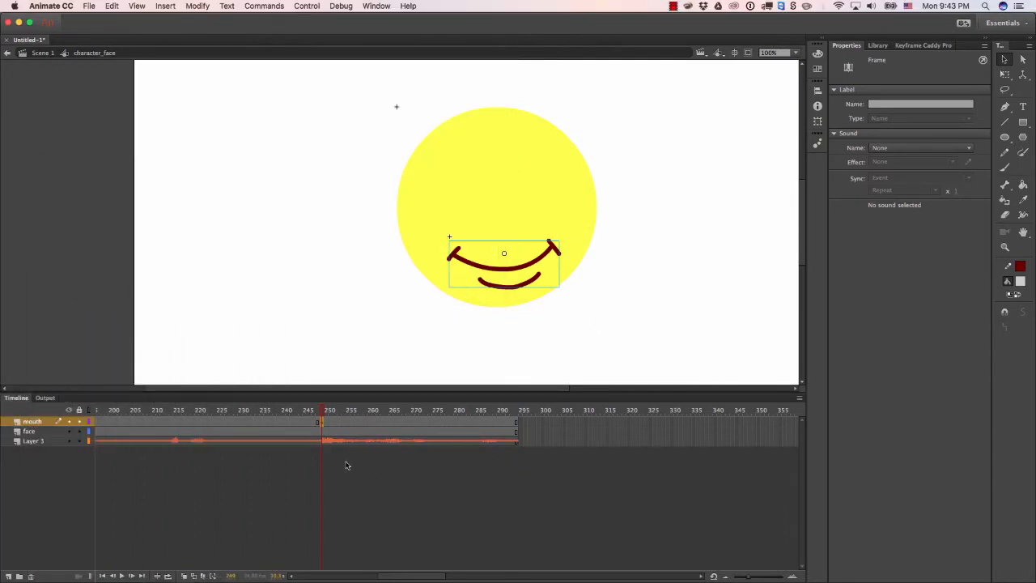
pyautogui.press('Return')
pyautogui.click(318, 410)
pyautogui.press('Return')
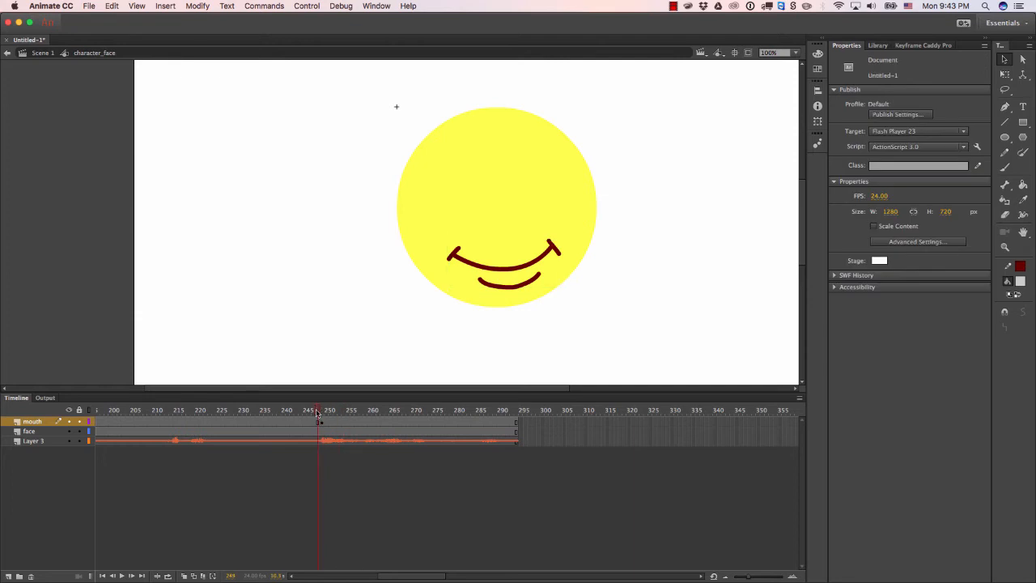
pyautogui.moveTo(319, 411)
pyautogui.mouseDown()
pyautogui.moveTo(302, 411)
pyautogui.moveTo(347, 411)
pyautogui.moveTo(321, 415)
pyautogui.mouseUp()
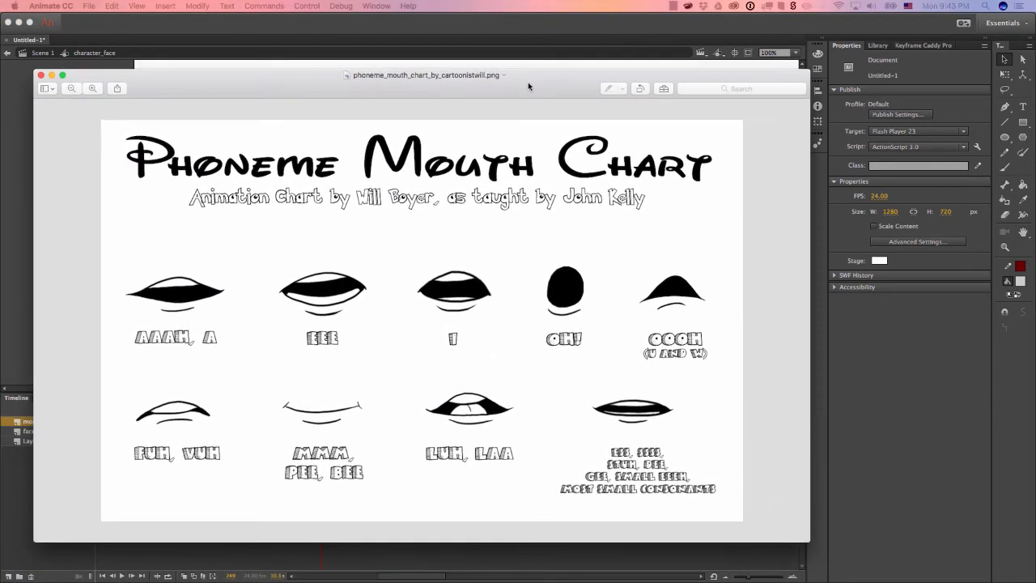
# Examine the mouth shapes and their sounds on the phoneme mouth chart, then move the chart out of the way.
pyautogui.moveTo(526, 83); pyautogui.dragTo(533, 87)
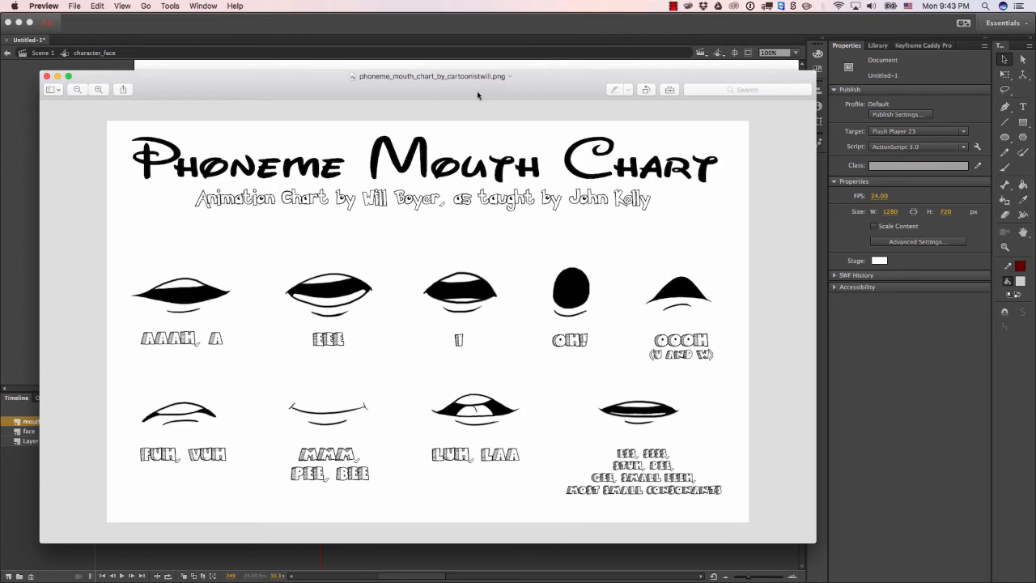
pyautogui.moveTo(476, 95); pyautogui.dragTo(506, 79)
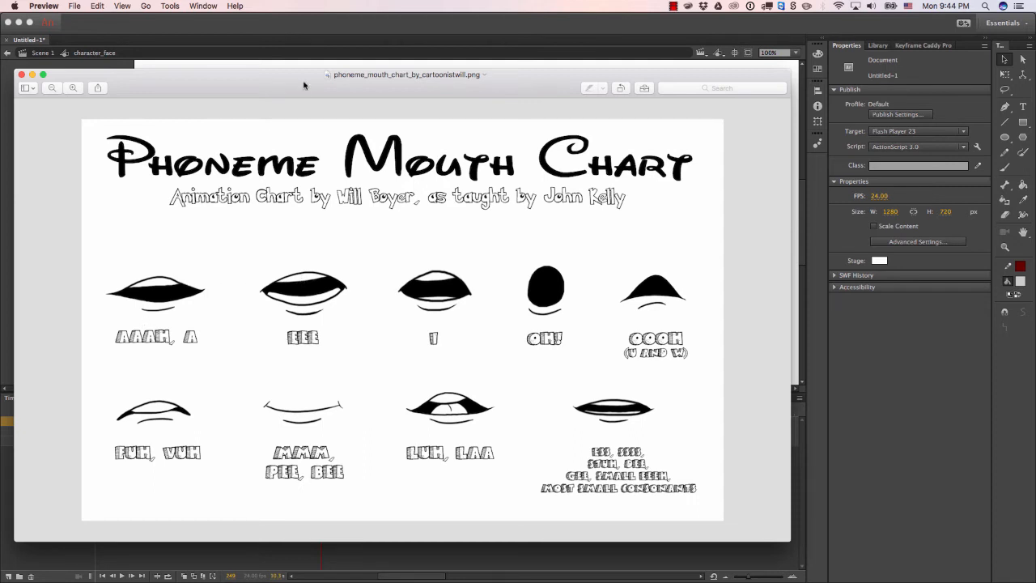
pyautogui.moveTo(294, 75); pyautogui.dragTo(2, 53)
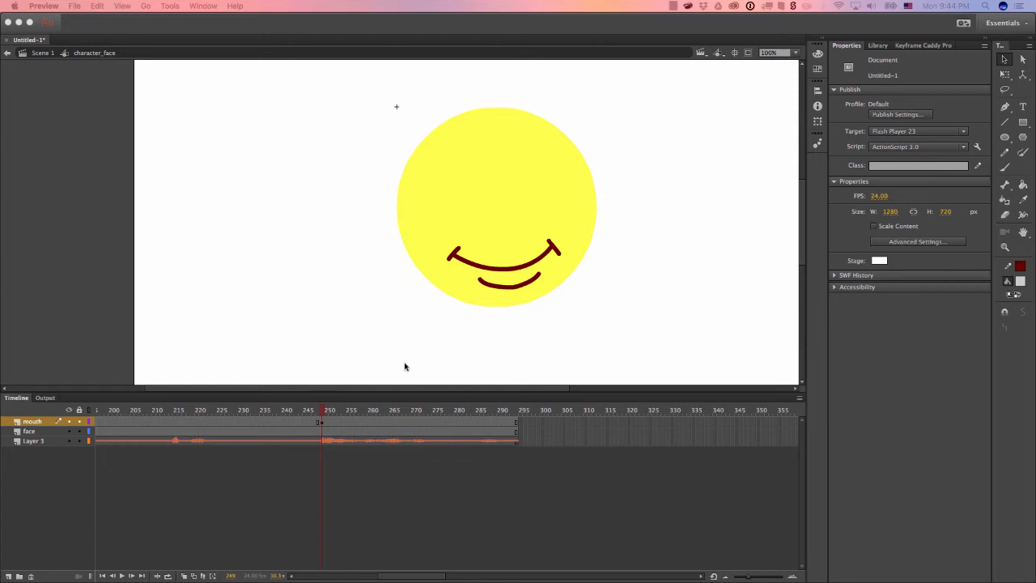
# Set the mouth instance at frame 249 to show frame 8 of its symbol, the LUH, LAA shape.
pyautogui.click(323, 413)
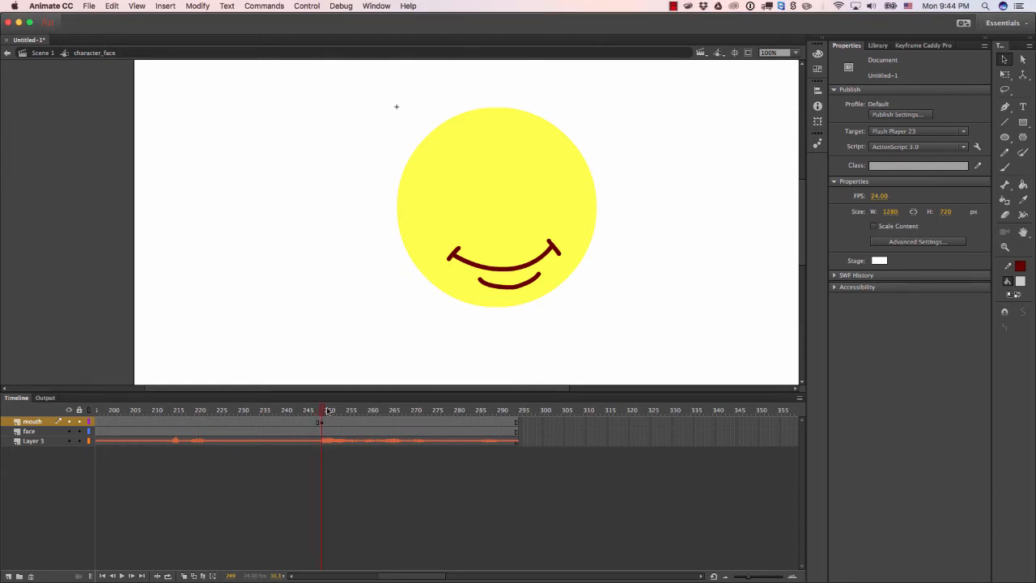
pyautogui.click(510, 274)
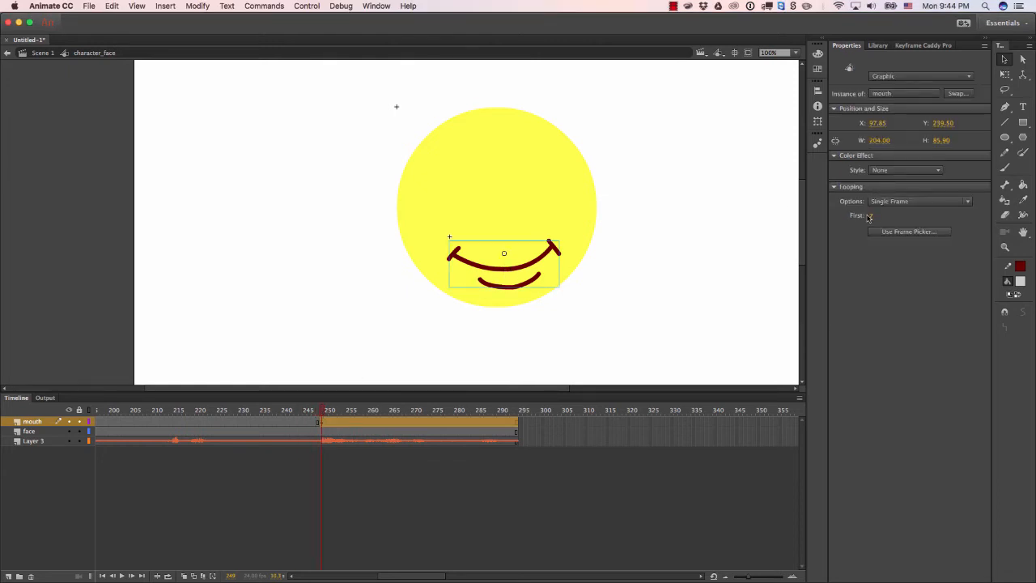
pyautogui.click(871, 216)
pyautogui.write('8')
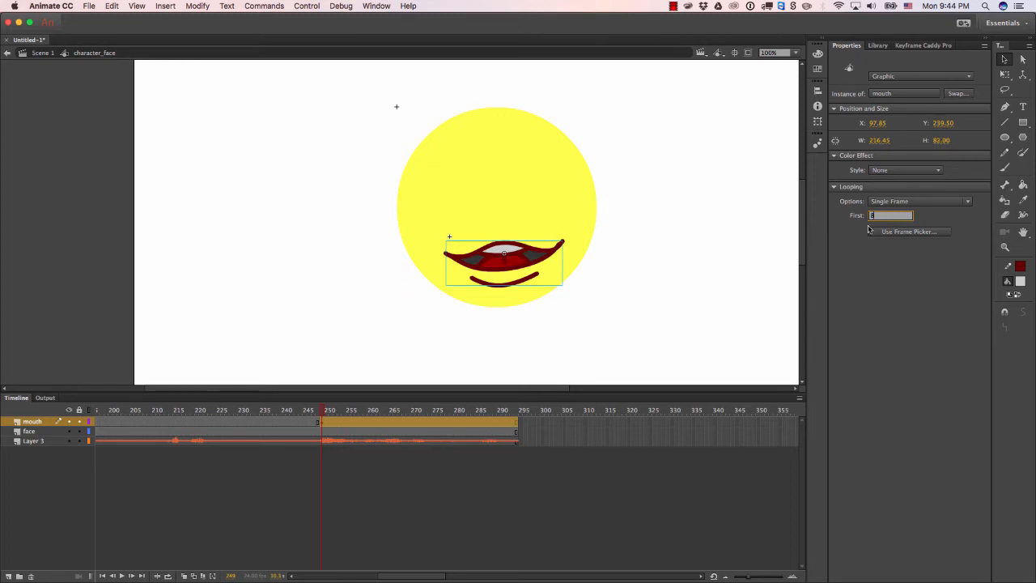
pyautogui.press('Return')
# Insert a keyframe at frame 251 on the mouth layer and set the mouth instance's First frame to 2.
pyautogui.moveTo(327, 415)
pyautogui.mouseDown()
pyautogui.moveTo(310, 415)
pyautogui.moveTo(353, 415)
pyautogui.moveTo(303, 413)
pyautogui.moveTo(329, 415)
pyautogui.moveTo(317, 417)
pyautogui.moveTo(329, 424)
pyautogui.mouseUp()
pyautogui.click(327, 422)
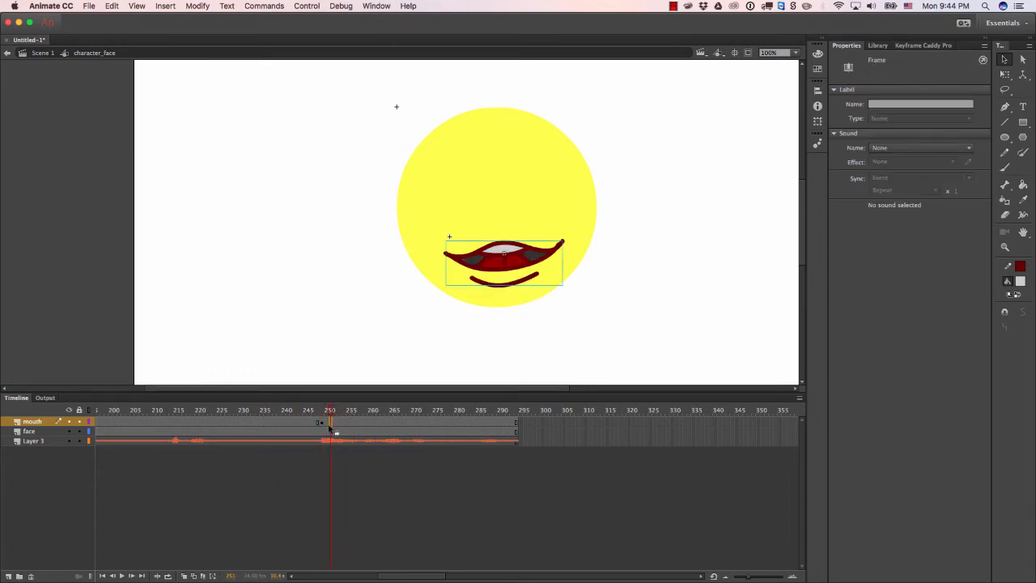
pyautogui.click(495, 275)
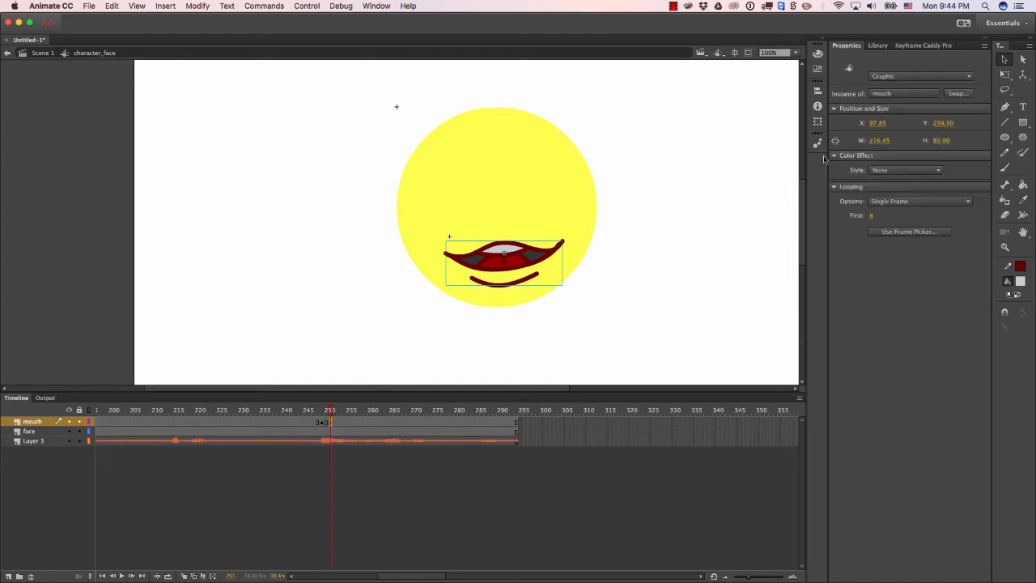
pyautogui.click(873, 216)
pyautogui.write('5')
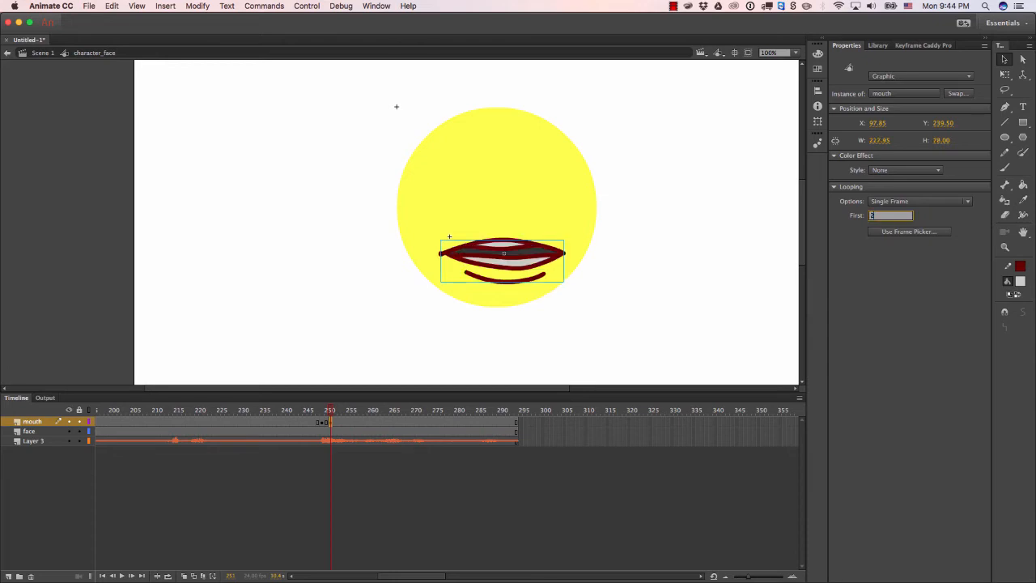
pyautogui.press('Return')
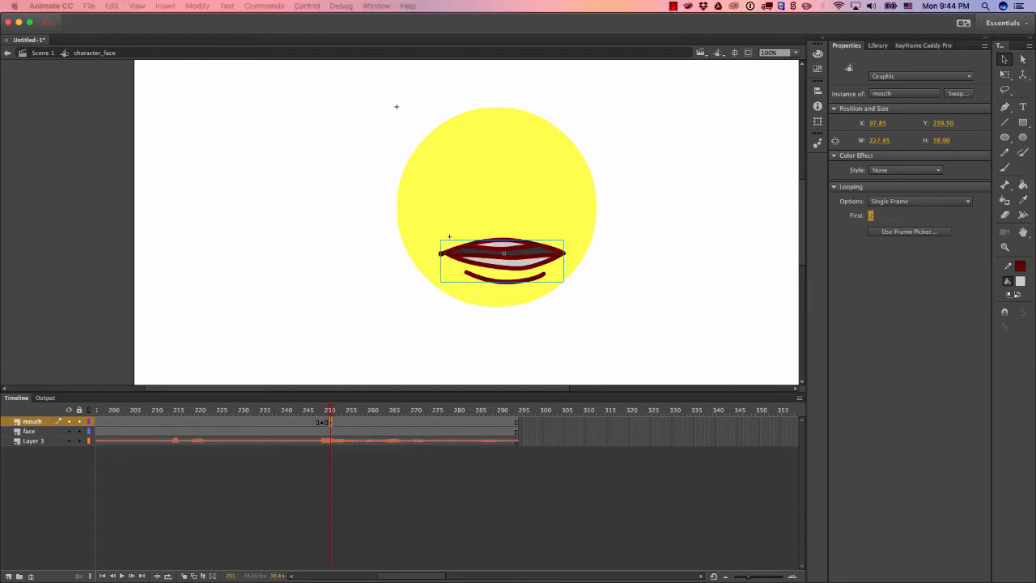
# Check the phoneme mouth chart and scrub the audio from frame 251 to frame 253 on the mouth layer.
pyautogui.moveTo(0, 171); pyautogui.dragTo(442, 134)
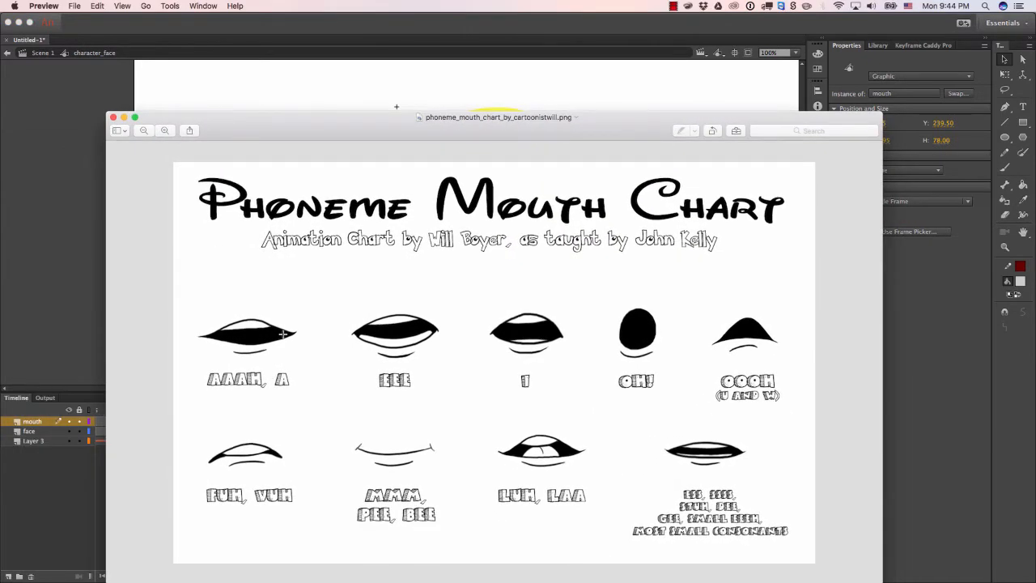
pyautogui.moveTo(610, 118); pyautogui.dragTo(0, 140)
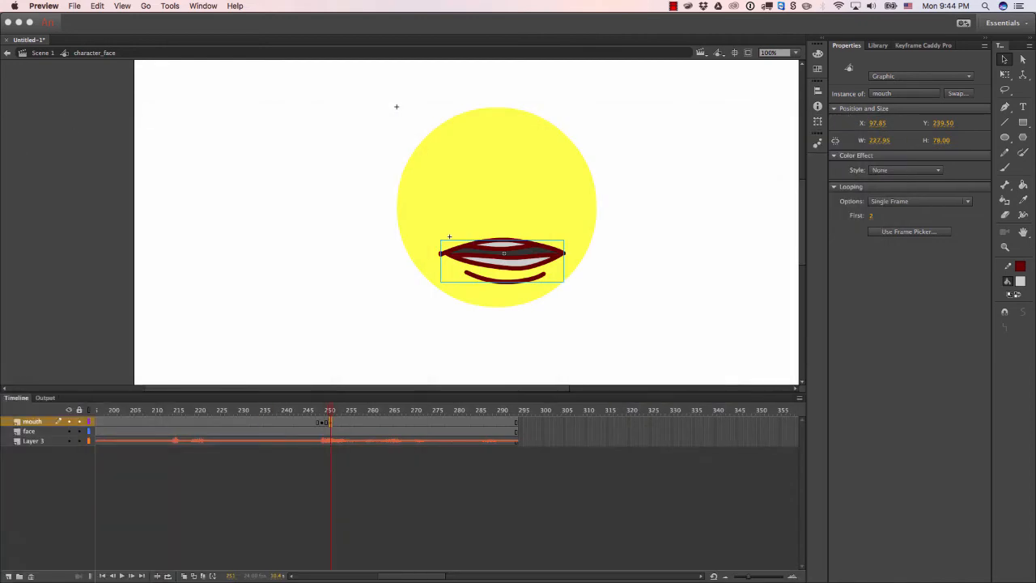
pyautogui.click(335, 409)
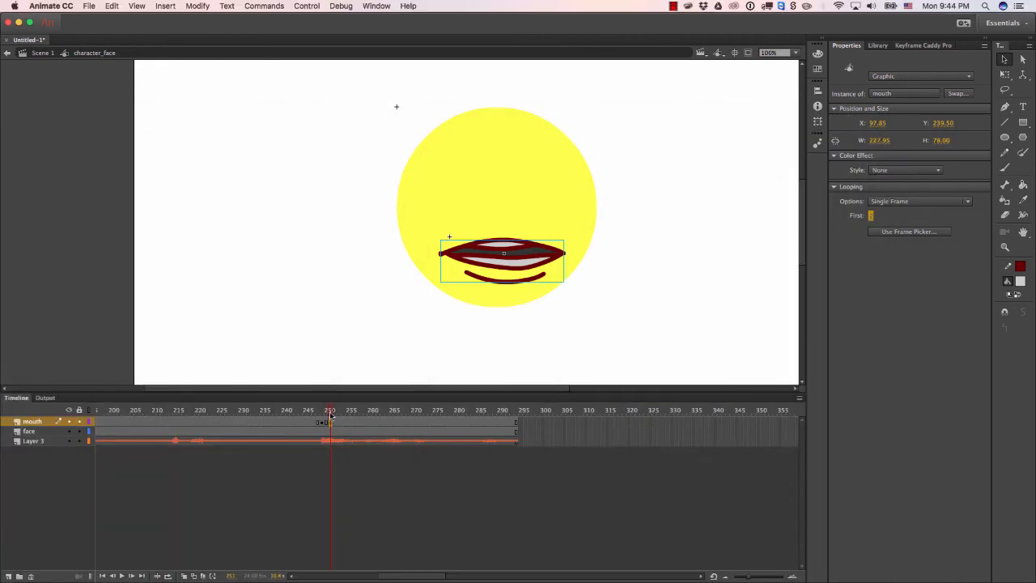
pyautogui.moveTo(328, 412)
pyautogui.mouseDown()
pyautogui.moveTo(314, 416)
pyautogui.moveTo(338, 417)
pyautogui.moveTo(304, 417)
pyautogui.moveTo(346, 417)
pyautogui.moveTo(283, 417)
pyautogui.moveTo(369, 417)
pyautogui.moveTo(307, 417)
pyautogui.moveTo(350, 413)
pyautogui.moveTo(308, 416)
pyautogui.moveTo(339, 416)
pyautogui.mouseUp()
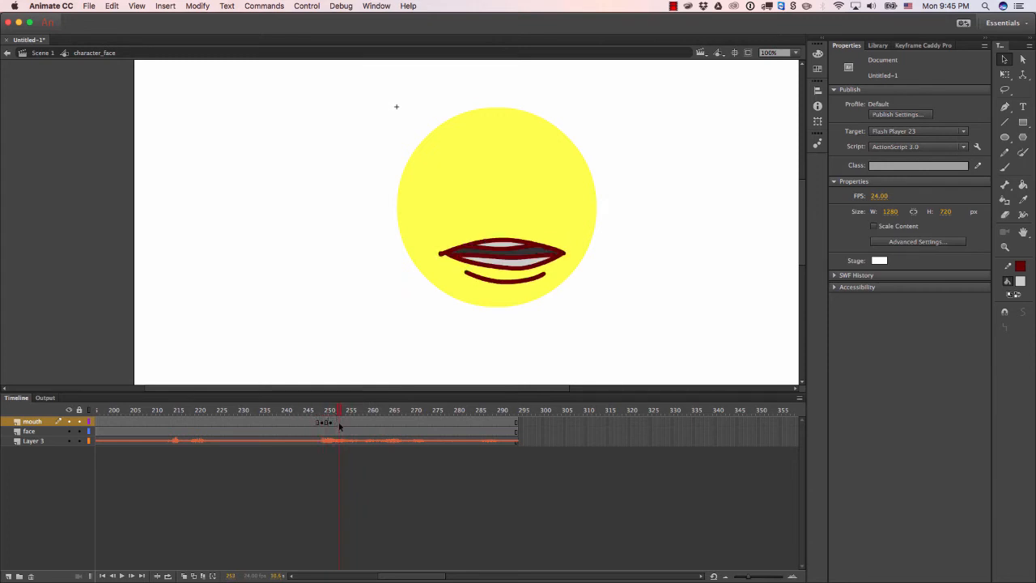
pyautogui.click(339, 422)
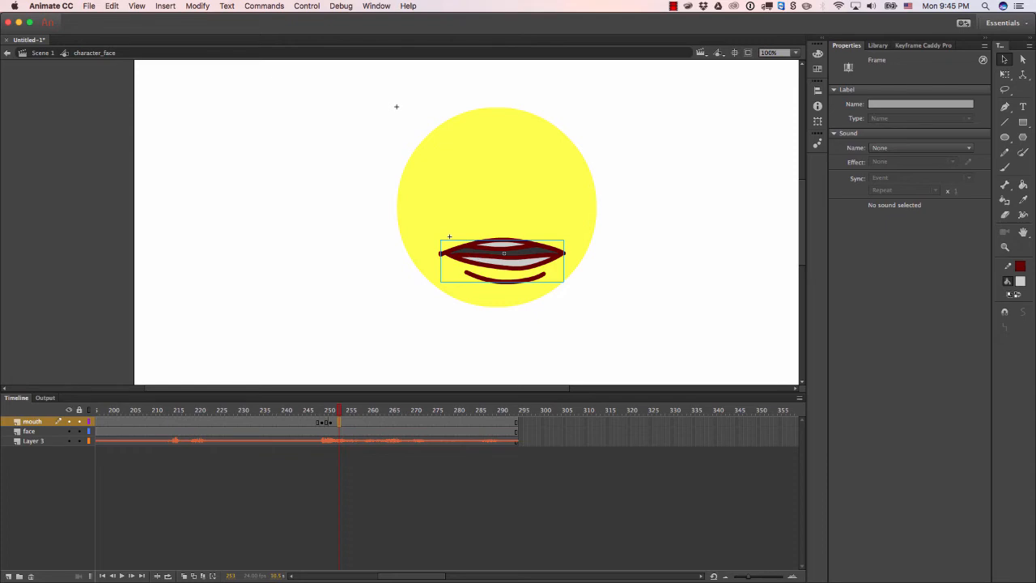
# Consult the phoneme chart and change the mouth instance at frame 253 to the open shape with only upper teeth showing.
pyautogui.moveTo(0, 174); pyautogui.dragTo(560, 78)
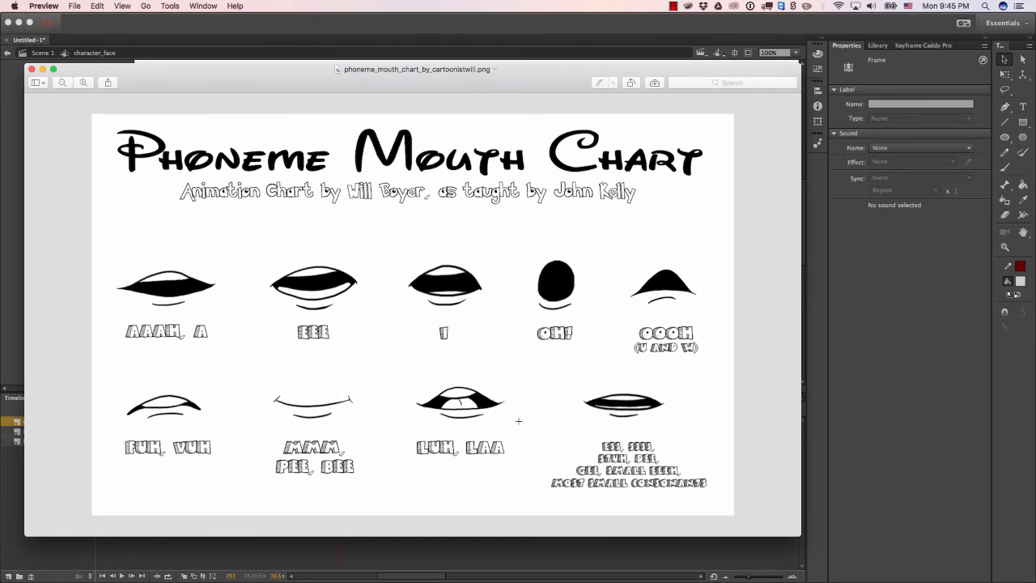
pyautogui.moveTo(409, 84); pyautogui.dragTo(0, 154)
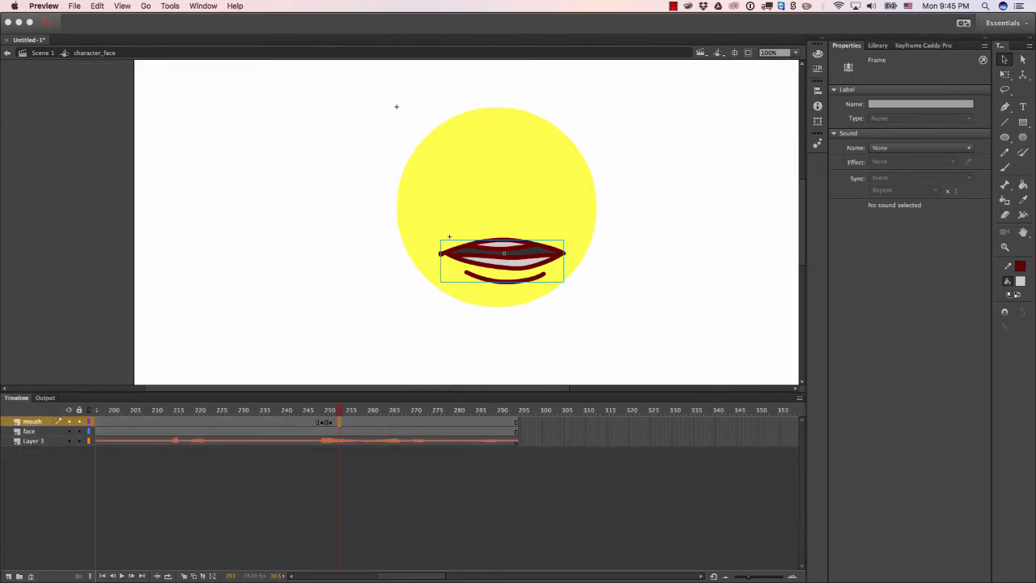
pyautogui.click(725, 212)
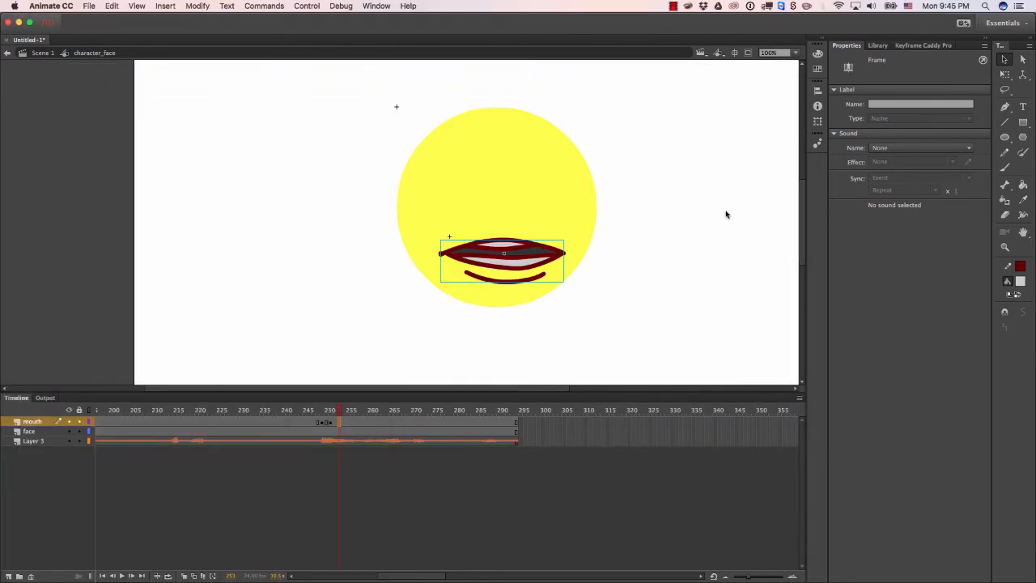
pyautogui.click(563, 253)
pyautogui.click(871, 216)
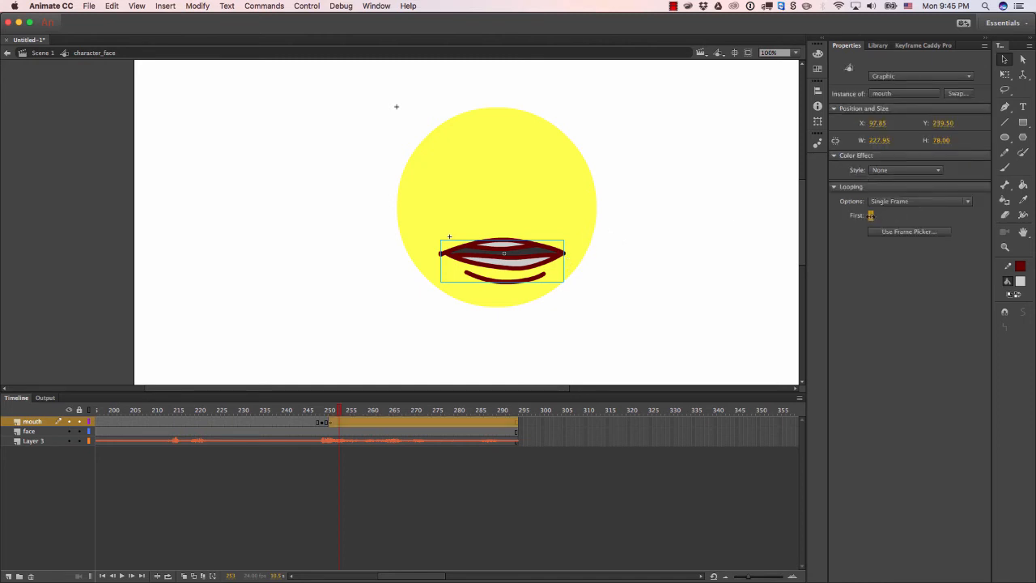
pyautogui.write('3')
pyautogui.press('Return')
# Scrub the playhead between frames 247 and 253 and step through neighbouring frames on the mouth layer to check the mouth shapes.
pyautogui.click(337, 416)
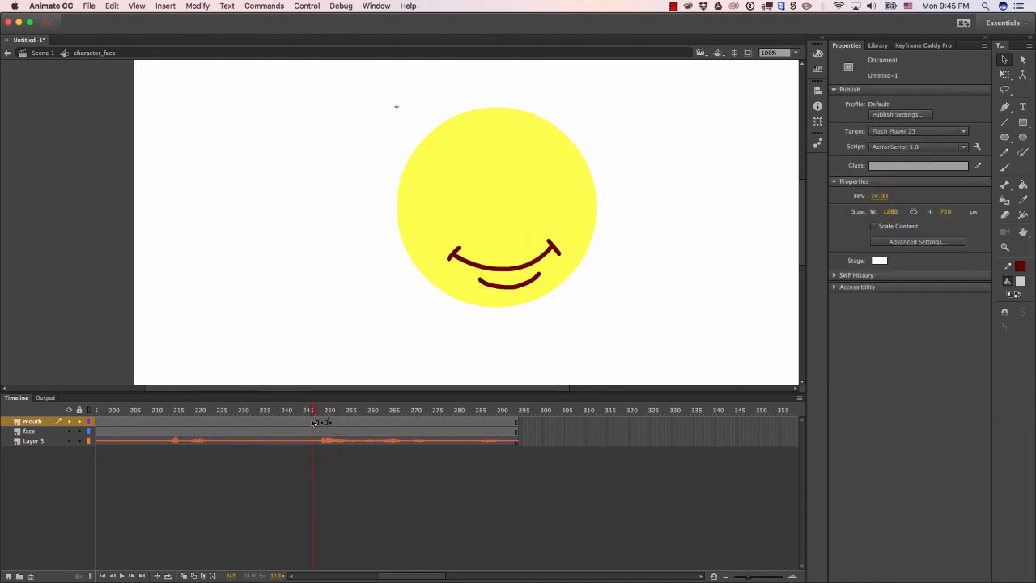
pyautogui.moveTo(337, 417)
pyautogui.mouseDown()
pyautogui.moveTo(303, 420)
pyautogui.moveTo(340, 428)
pyautogui.mouseUp()
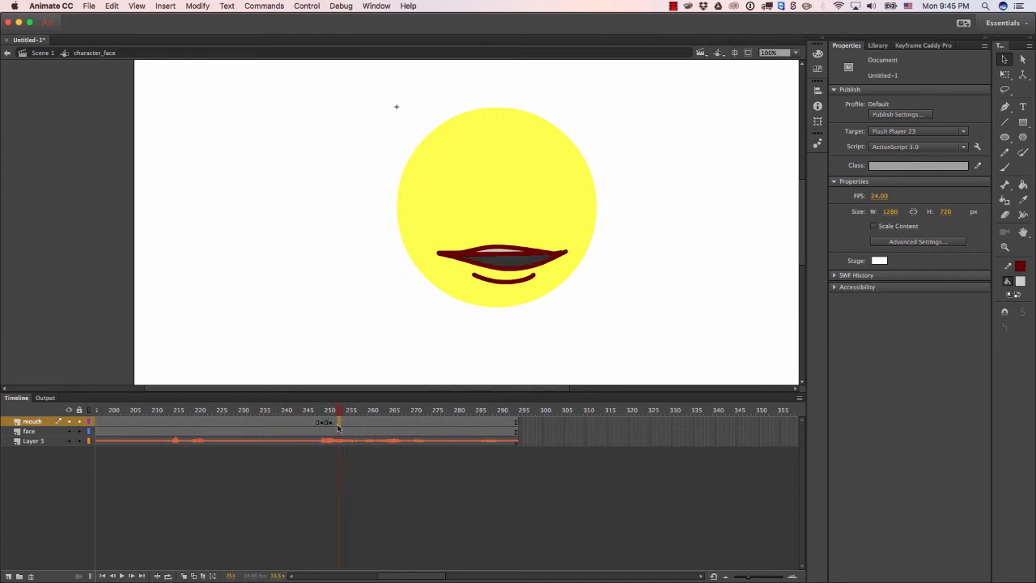
pyautogui.click(338, 426)
pyautogui.press(',')
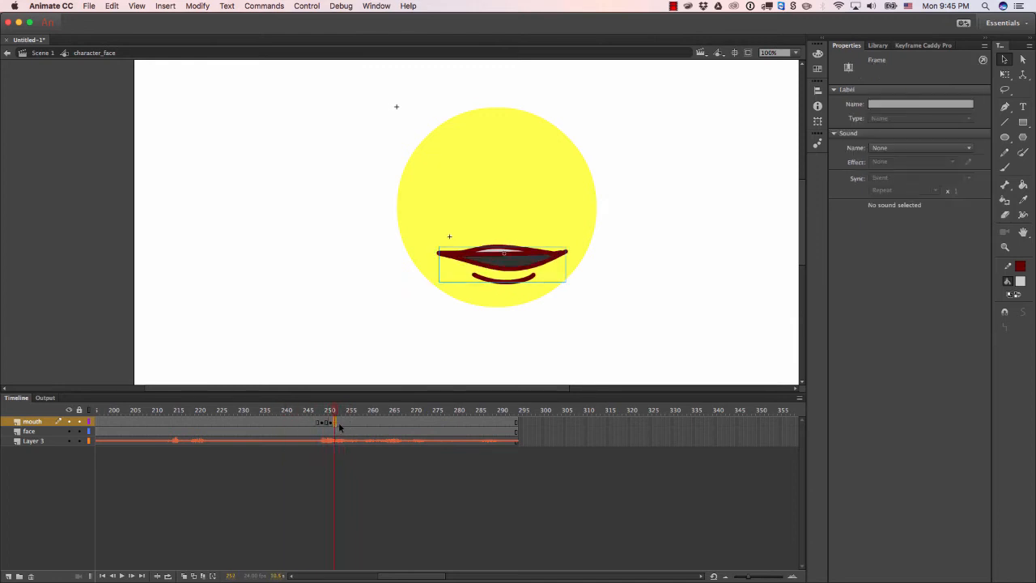
pyautogui.press('.')
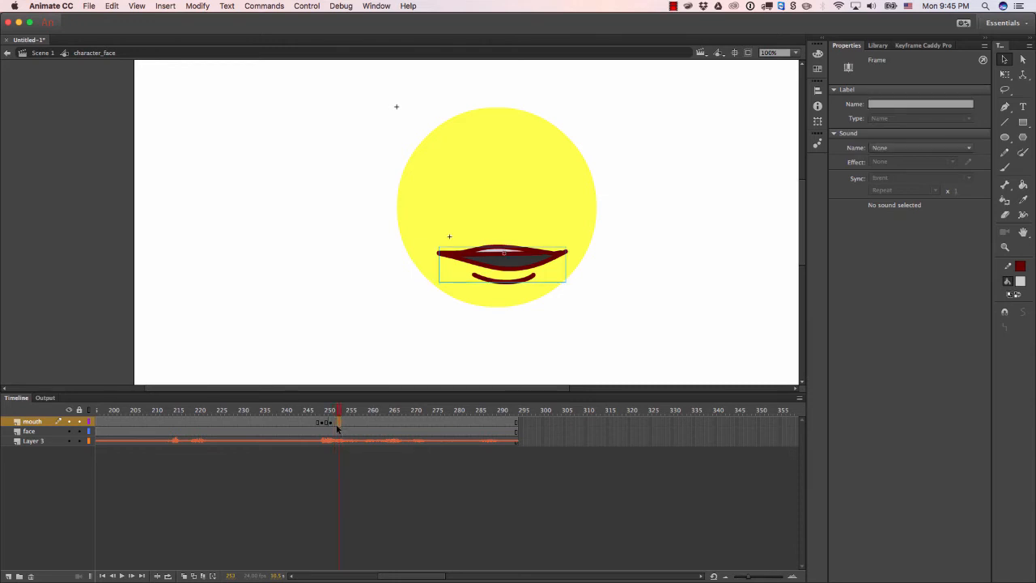
# Set the mouth instance's First frame to 2 at frame 253.
pyautogui.click(522, 264)
pyautogui.click(872, 216)
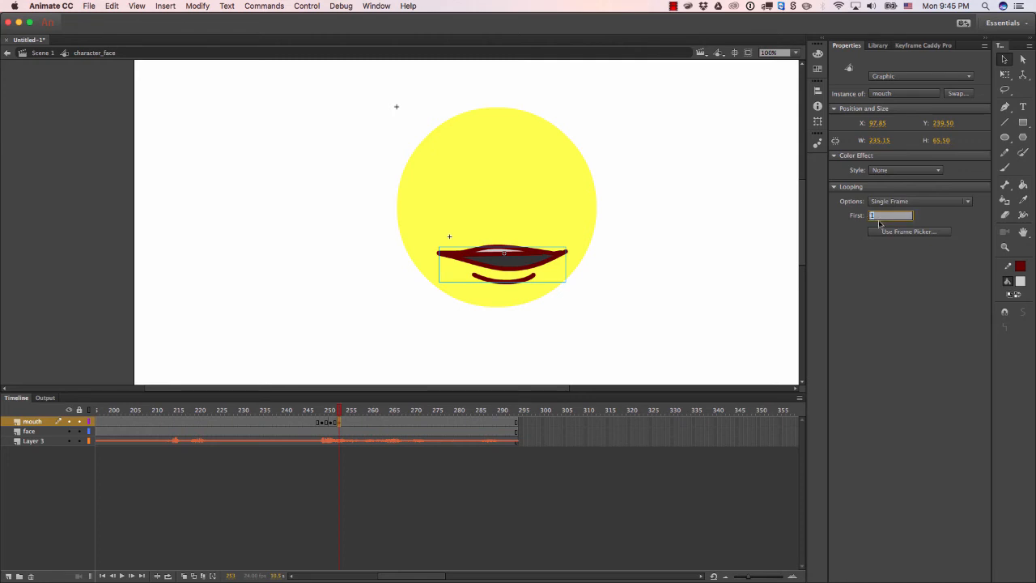
pyautogui.write('2')
pyautogui.press('Return')
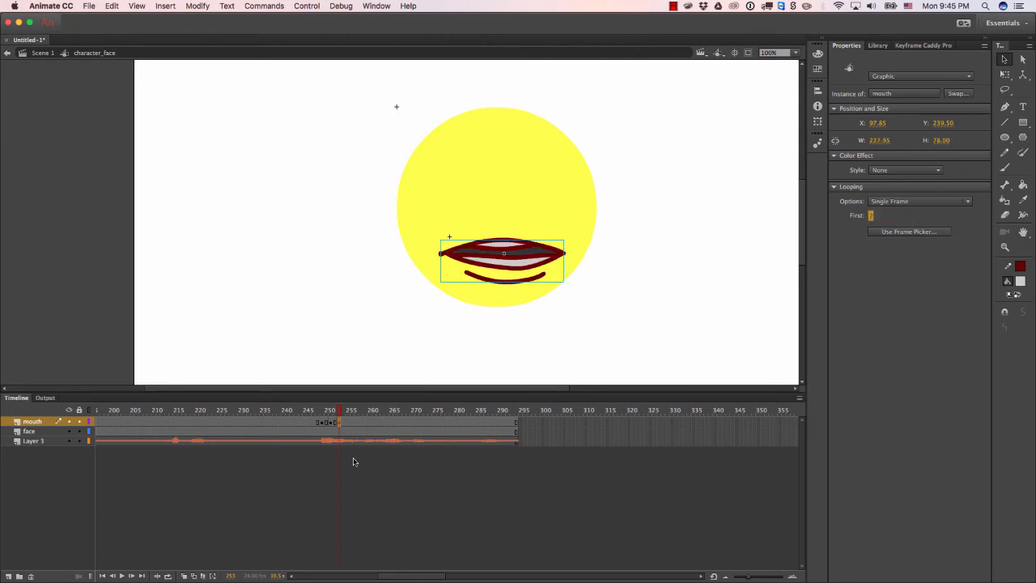
# Insert a keyframe at frame 255 on the mouth layer and switch the mouth to the small-consonant shape with nearly closed teeth.
pyautogui.moveTo(340, 411)
pyautogui.mouseDown()
pyautogui.moveTo(310, 413)
pyautogui.moveTo(356, 419)
pyautogui.mouseUp()
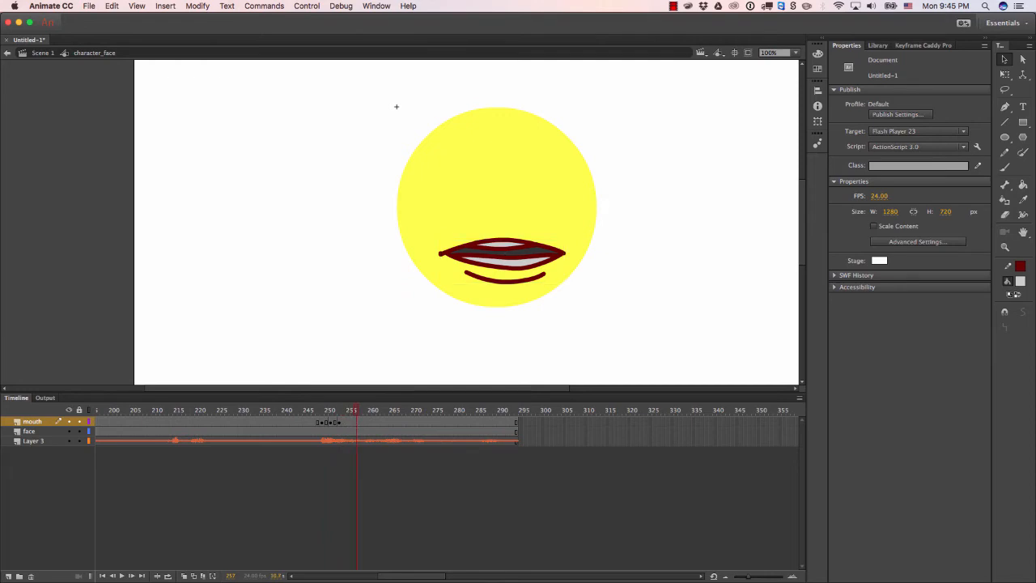
pyautogui.moveTo(0, 138); pyautogui.dragTo(324, 103)
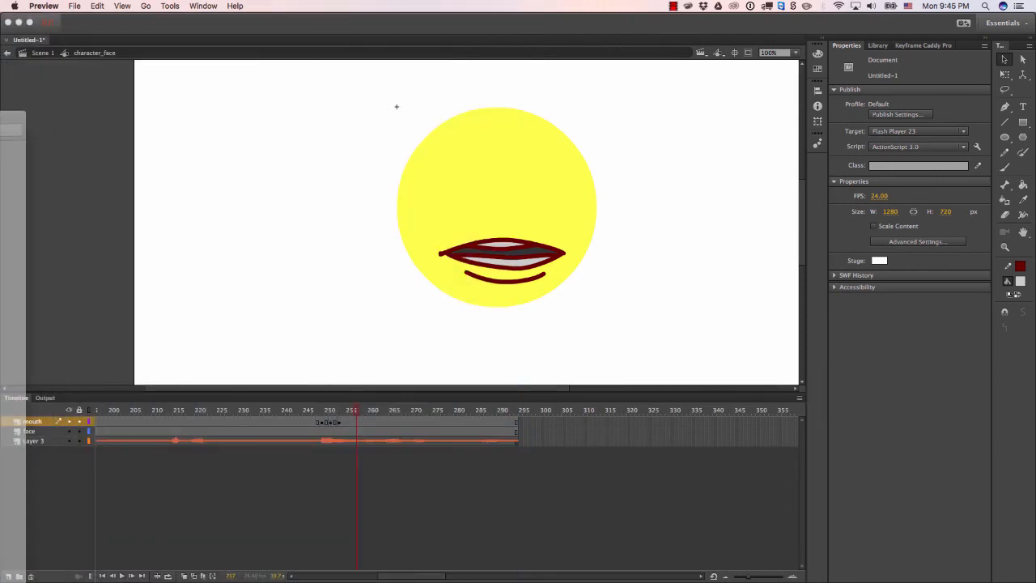
pyautogui.click(348, 425)
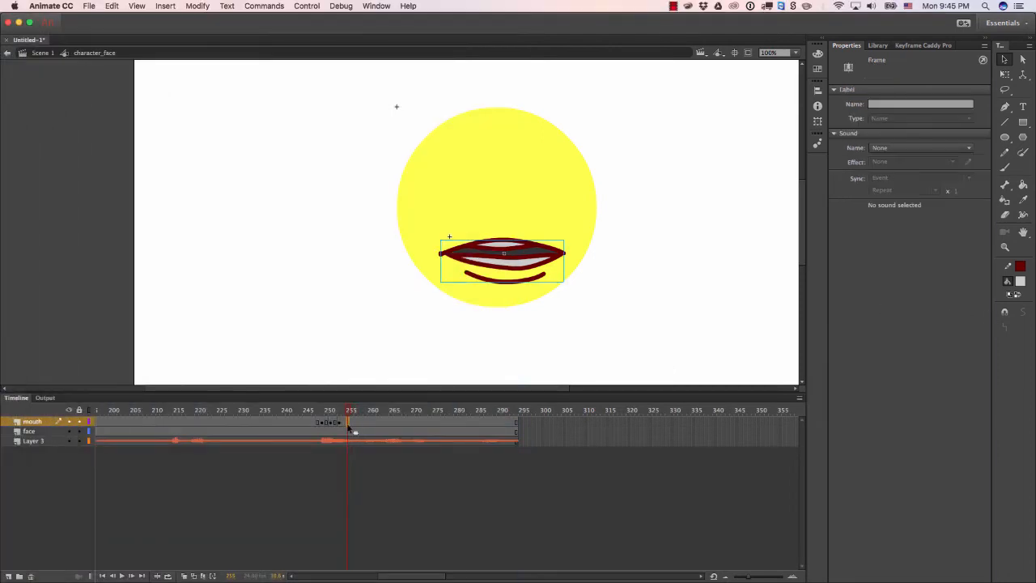
pyautogui.click(502, 260)
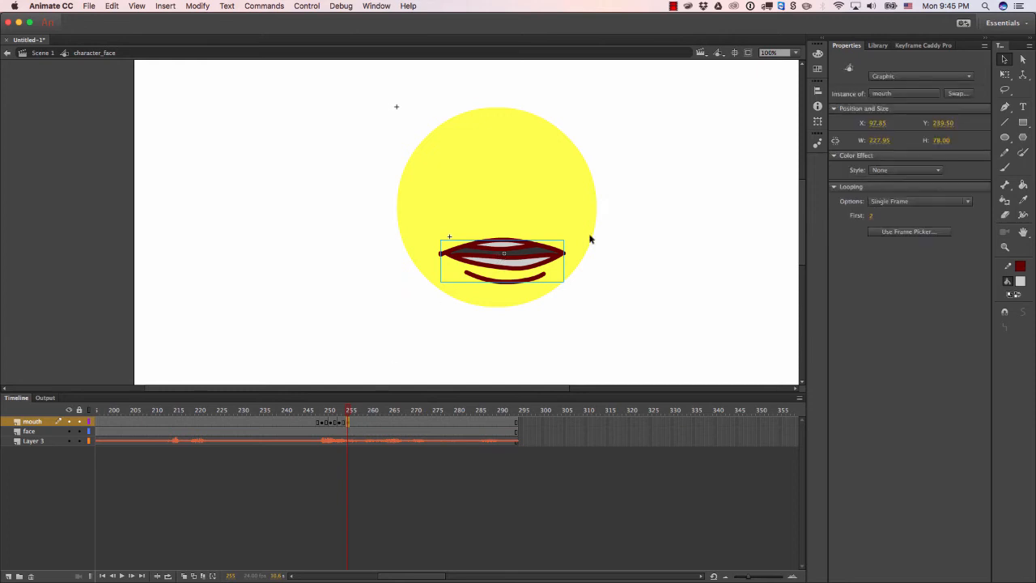
pyautogui.moveTo(871, 215); pyautogui.dragTo(904, 217)
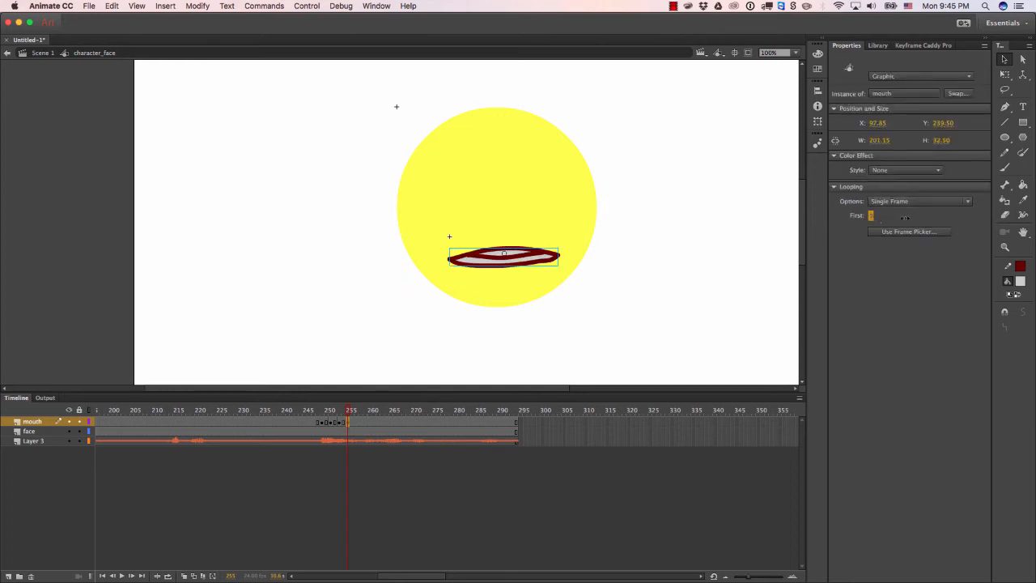
# Insert a keyframe at frame 259 on the mouth layer and set the mouth instance's First frame to 3.
pyautogui.moveTo(344, 419); pyautogui.dragTo(367, 413)
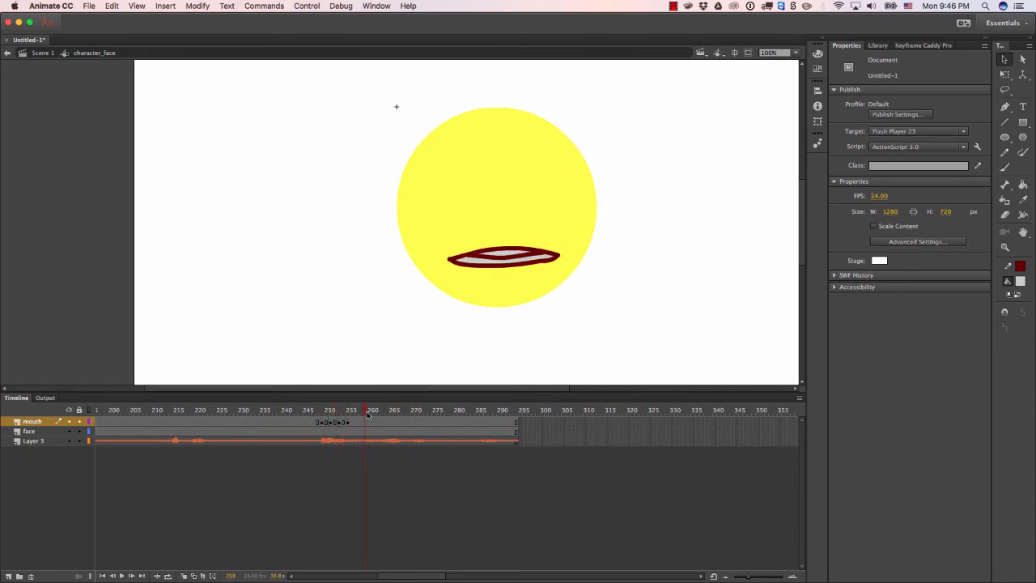
pyautogui.click(363, 422)
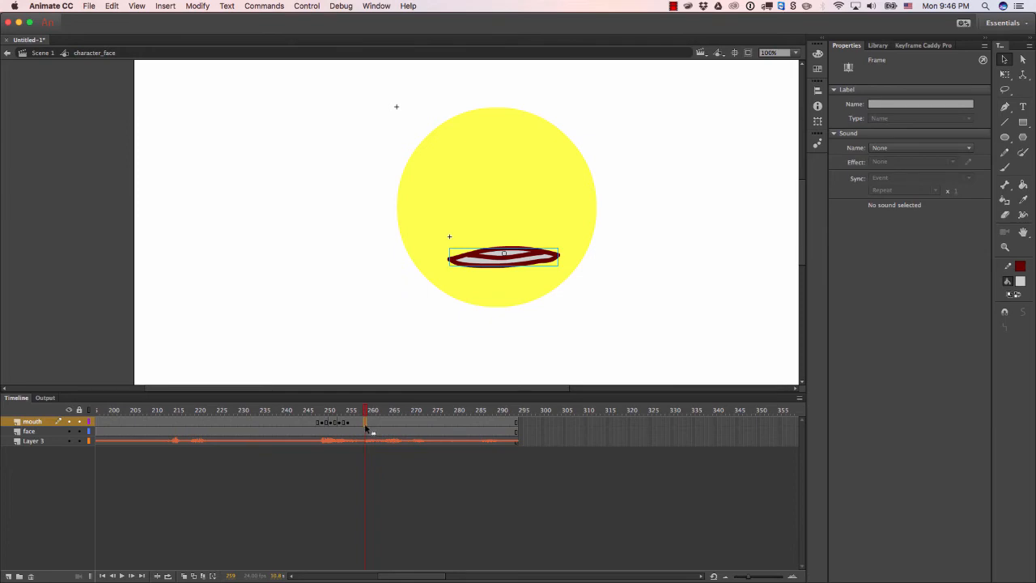
pyautogui.press('F6')
pyautogui.moveTo(0, 125); pyautogui.dragTo(0, 118)
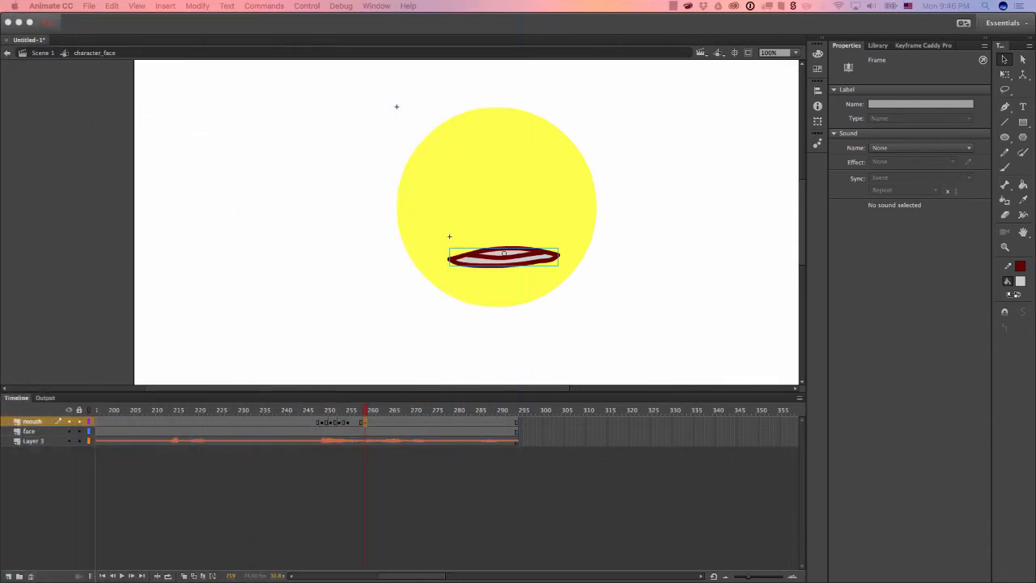
pyautogui.click(540, 258)
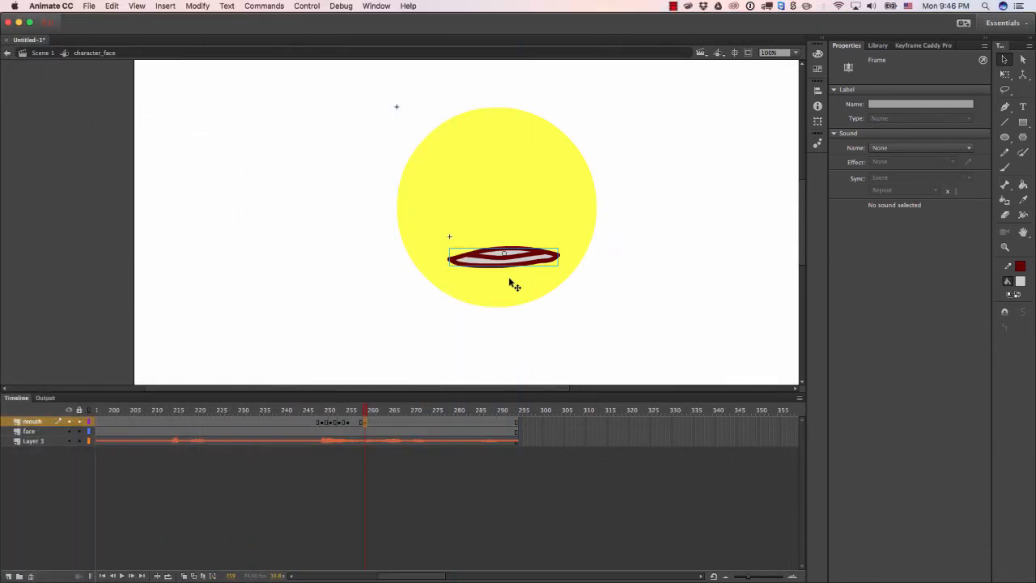
pyautogui.click(365, 421)
pyautogui.click(522, 264)
pyautogui.click(870, 216)
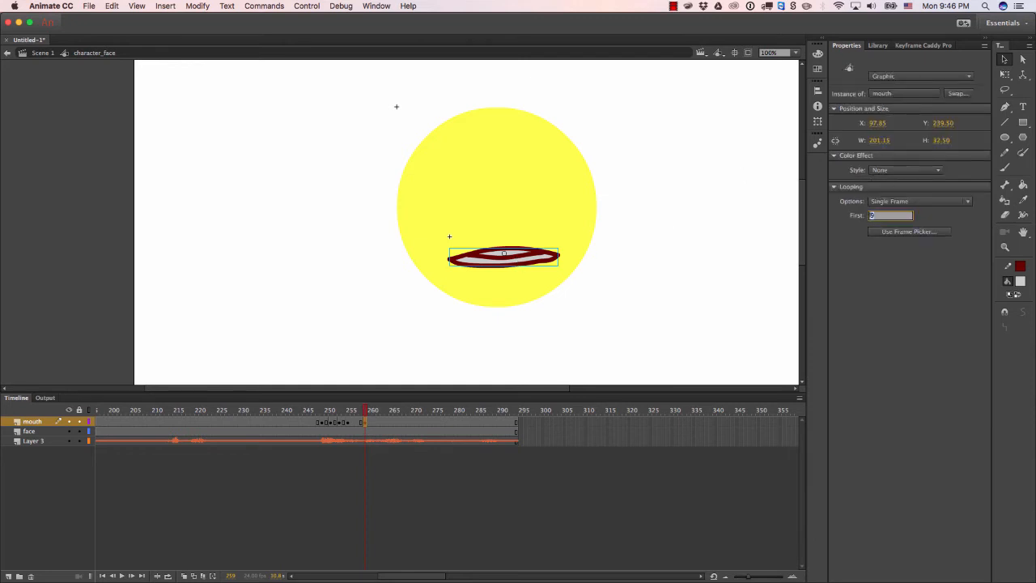
pyautogui.write('3')
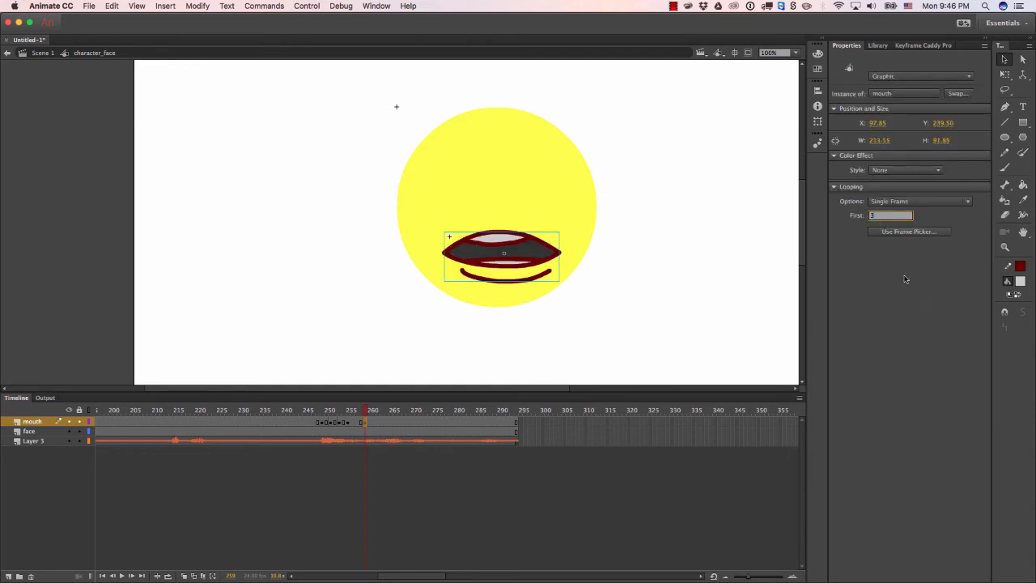
pyautogui.press('Return')
pyautogui.click(493, 455)
# Consult the phoneme chart, insert a keyframe at frame 261 on the mouth layer and switch the mouth to the LUH, LAA tongue shape.
pyautogui.moveTo(364, 412)
pyautogui.mouseDown()
pyautogui.moveTo(316, 416)
pyautogui.moveTo(374, 419)
pyautogui.mouseUp()
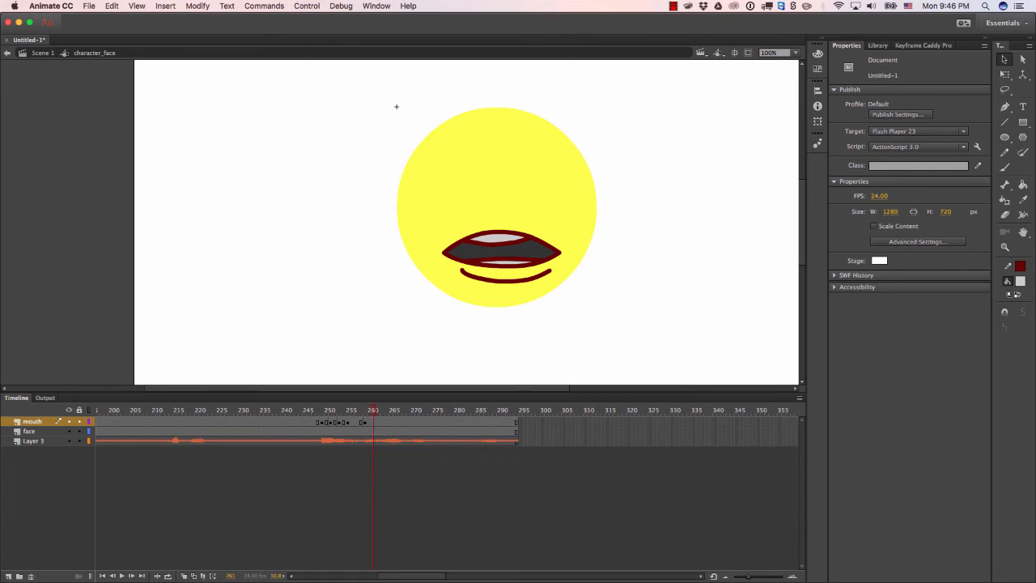
pyautogui.press('super+Tab')
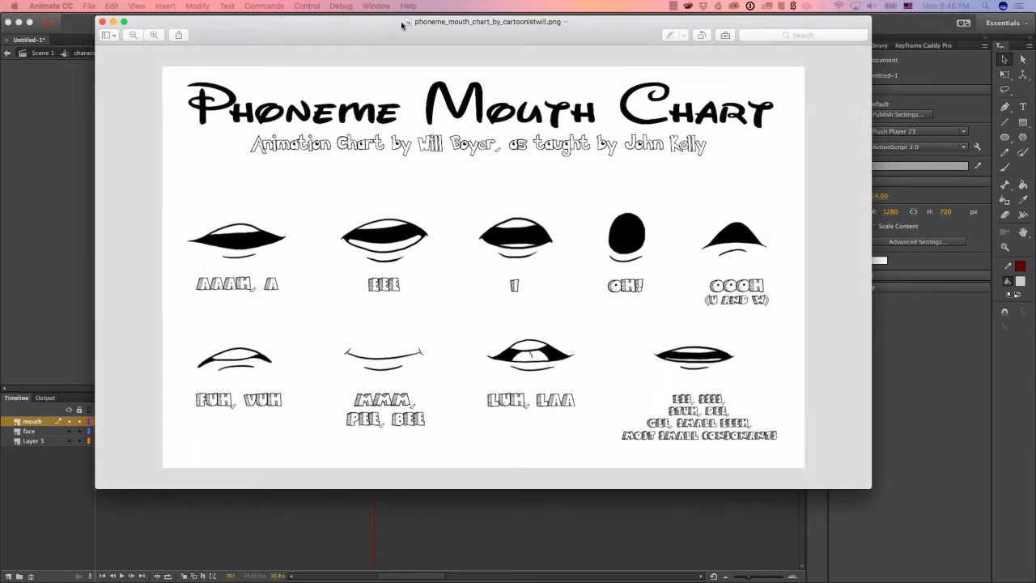
pyautogui.moveTo(402, 25); pyautogui.dragTo(388, 52)
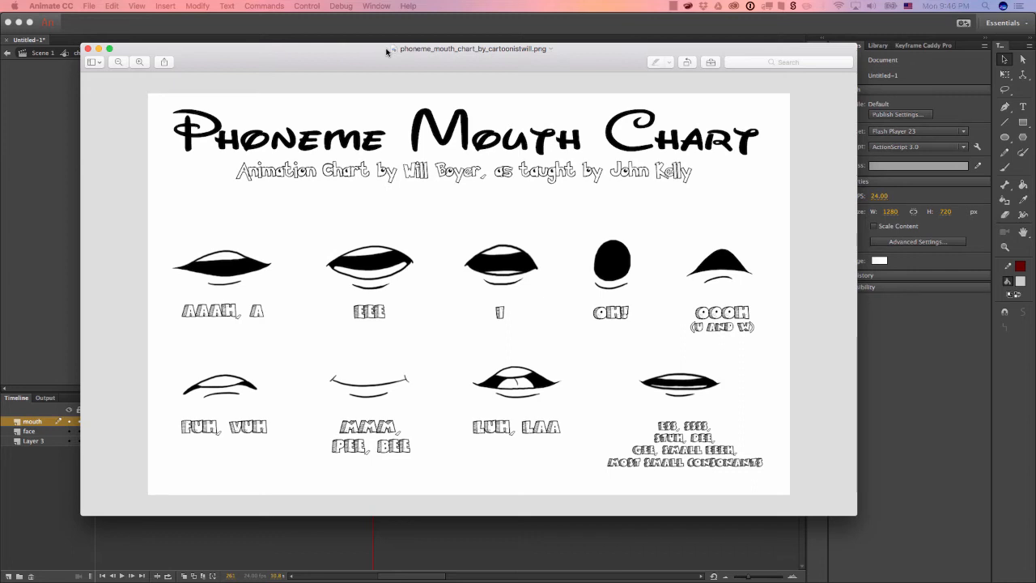
pyautogui.click(387, 51)
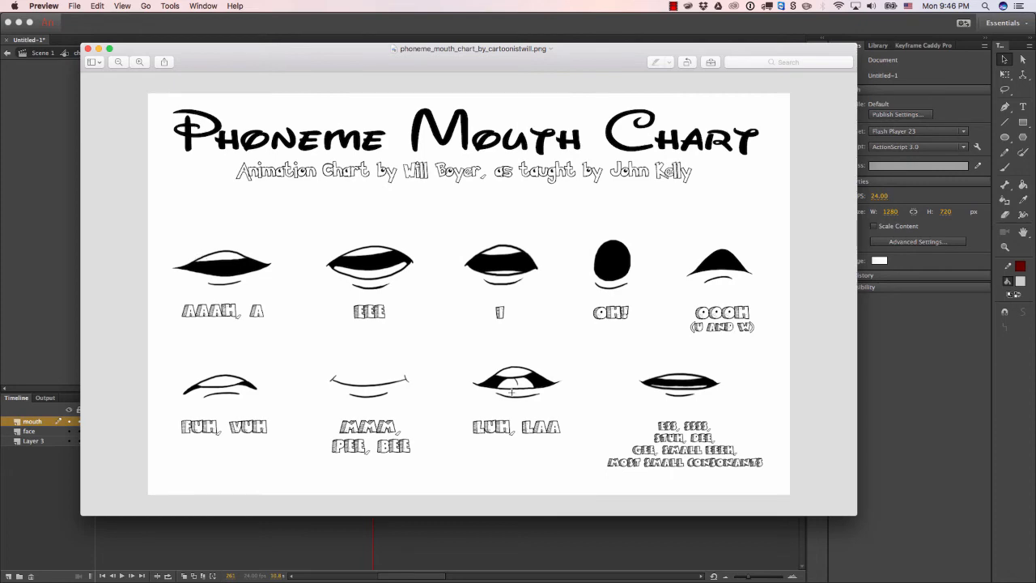
pyautogui.press('super+w')
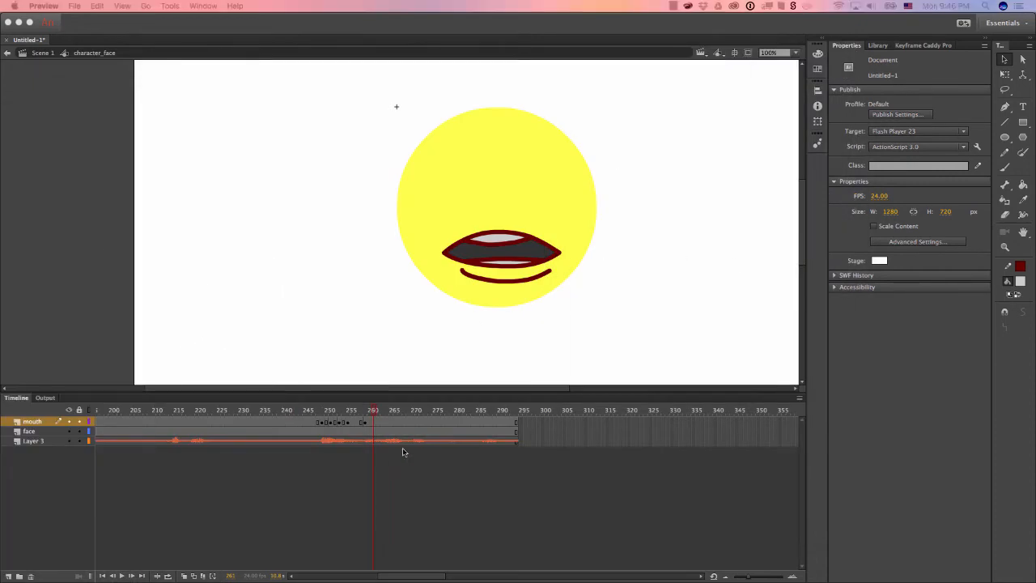
pyautogui.click(373, 414)
pyautogui.moveTo(373, 414)
pyautogui.mouseDown()
pyautogui.moveTo(332, 413)
pyautogui.moveTo(372, 415)
pyautogui.mouseUp()
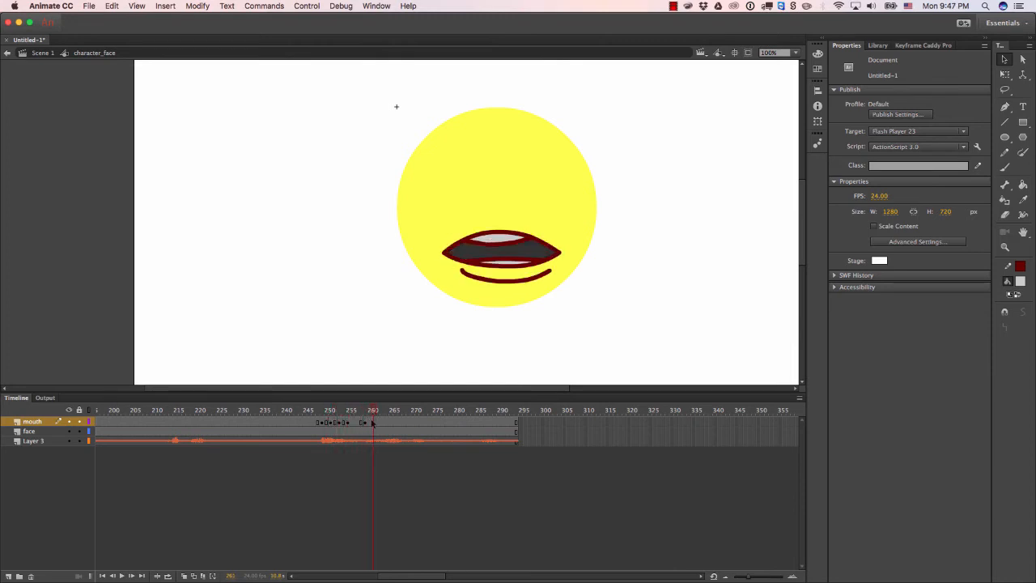
pyautogui.click(373, 423)
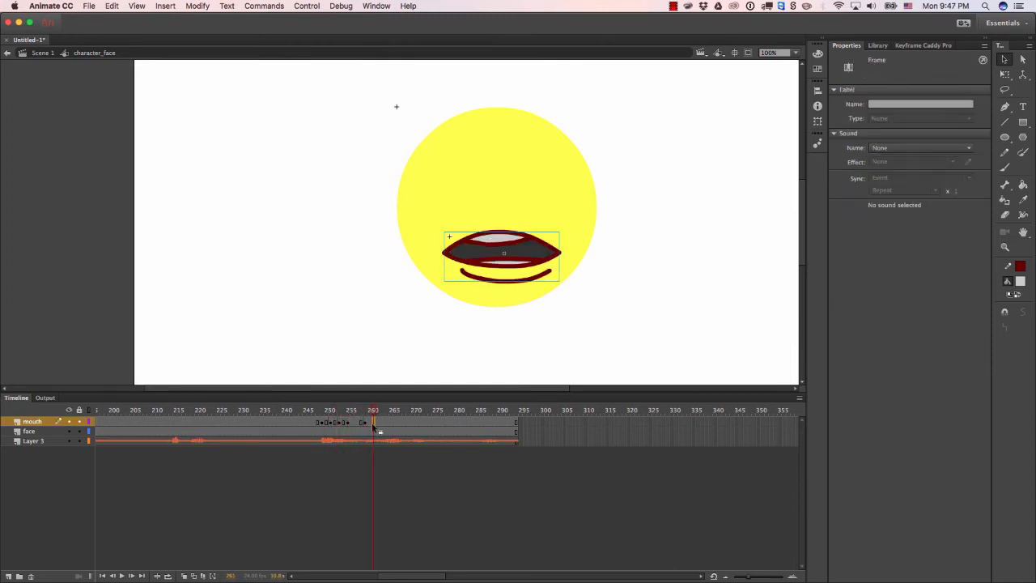
pyautogui.click(499, 274)
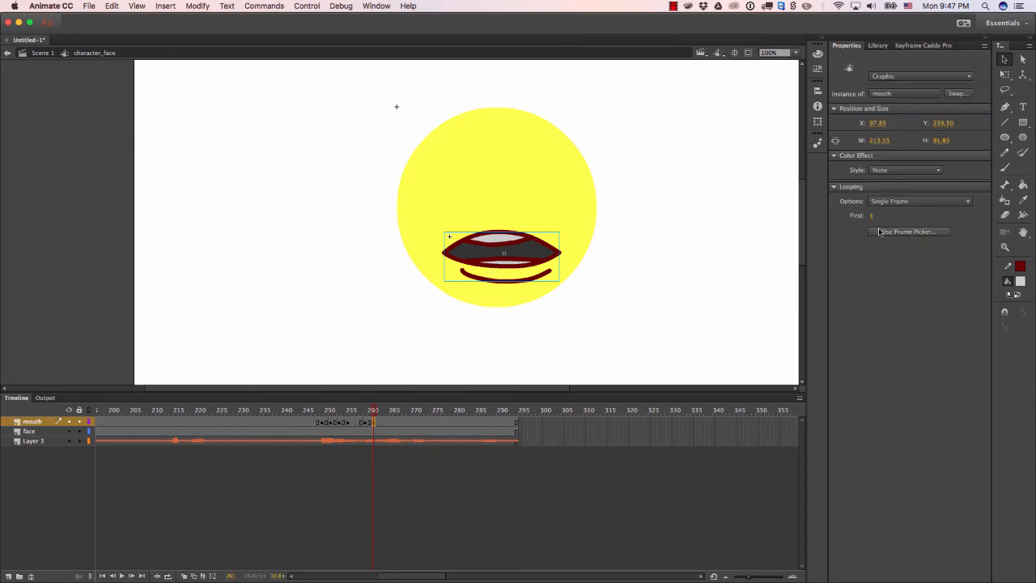
pyautogui.moveTo(874, 221)
pyautogui.mouseDown()
pyautogui.moveTo(887, 222)
pyautogui.moveTo(878, 225)
pyautogui.mouseUp()
# Insert a keyframe at frame 263 on the mouth layer and set the mouth instance's First frame to 2.
pyautogui.moveTo(364, 411)
pyautogui.mouseDown()
pyautogui.moveTo(350, 412)
pyautogui.moveTo(383, 419)
pyautogui.mouseUp()
pyautogui.click(383, 423)
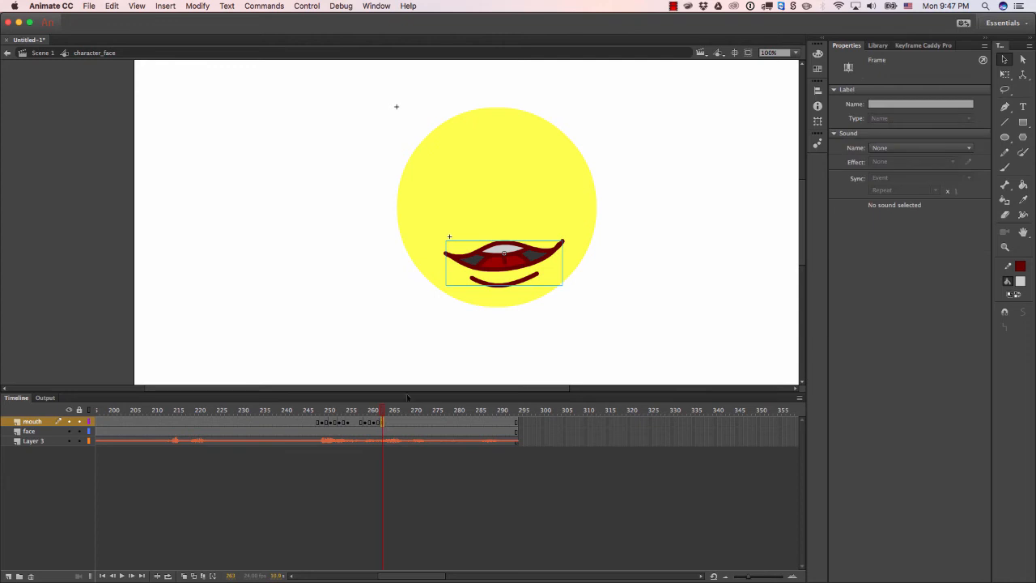
pyautogui.click(484, 275)
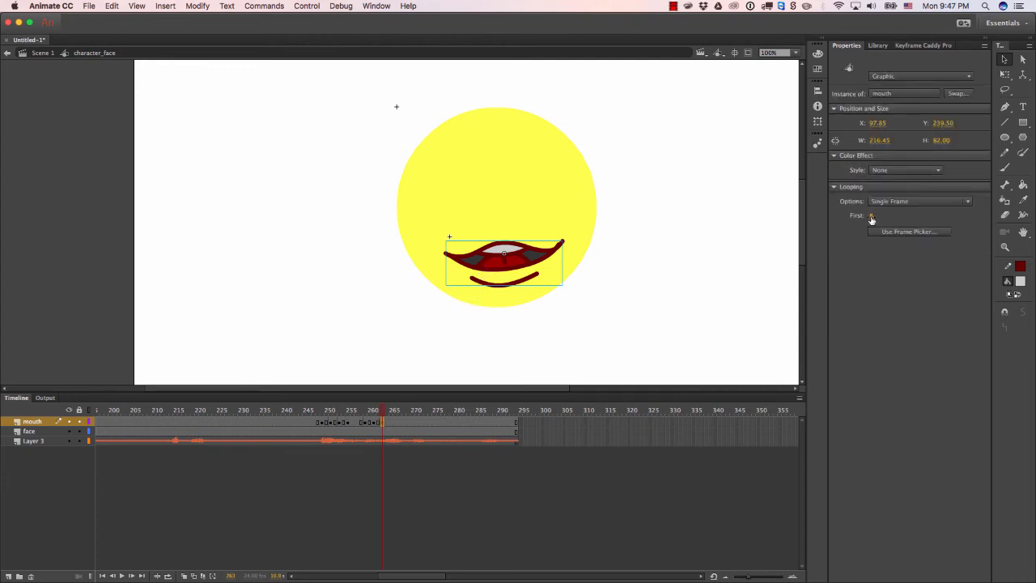
pyautogui.click(870, 215)
pyautogui.write('1')
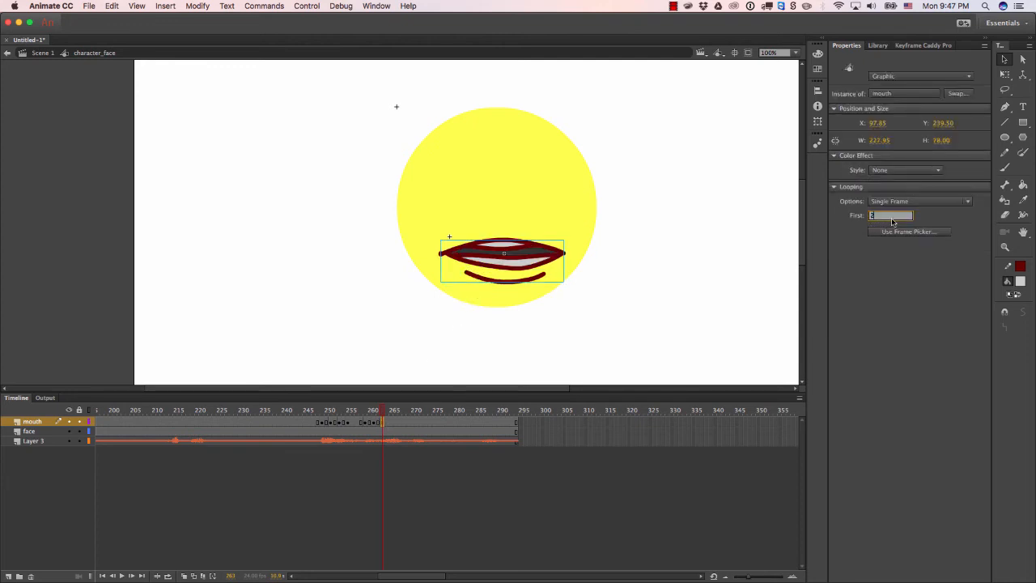
pyautogui.press('Return')
# Insert a keyframe at frame 265 on the mouth layer and set the mouth instance's First frame to 3.
pyautogui.moveTo(383, 411); pyautogui.dragTo(391, 435)
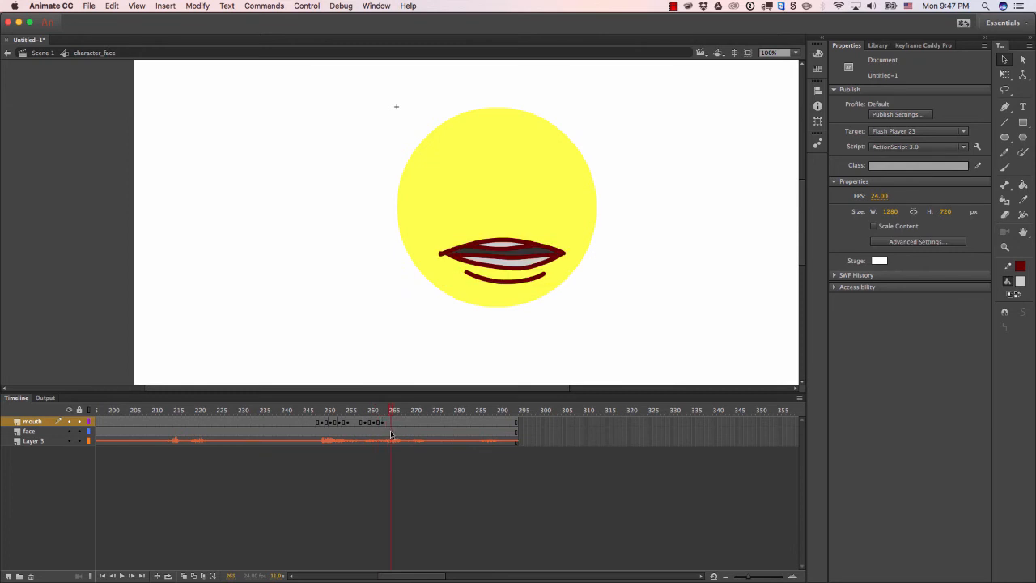
pyautogui.click(391, 422)
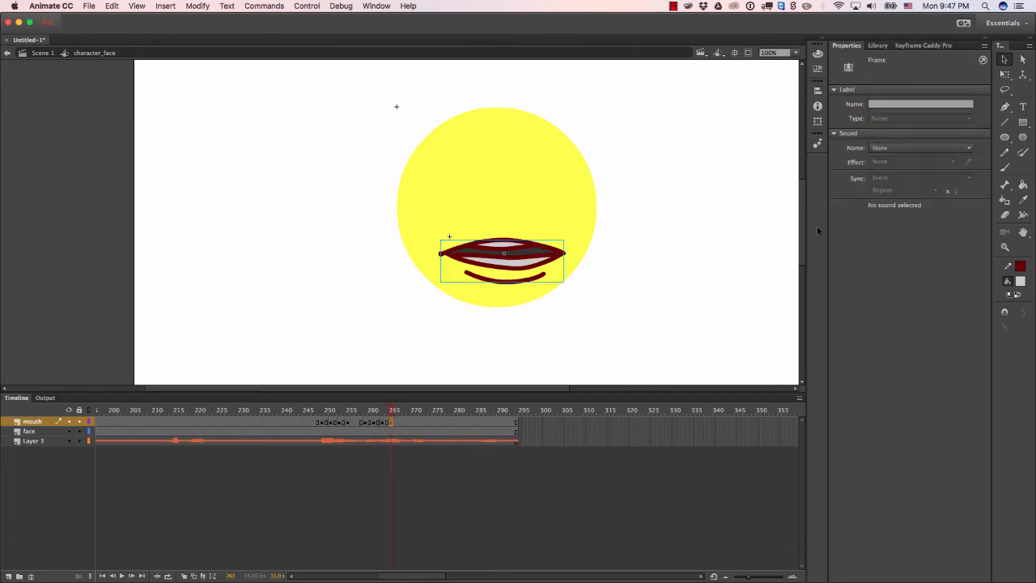
pyautogui.click(495, 275)
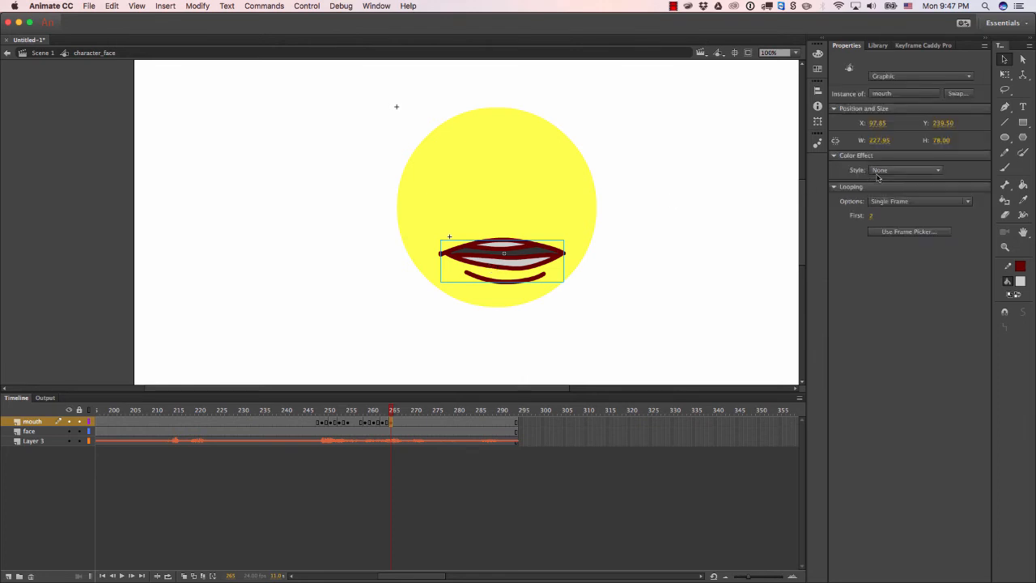
pyautogui.click(870, 216)
pyautogui.write('3')
pyautogui.press('Return')
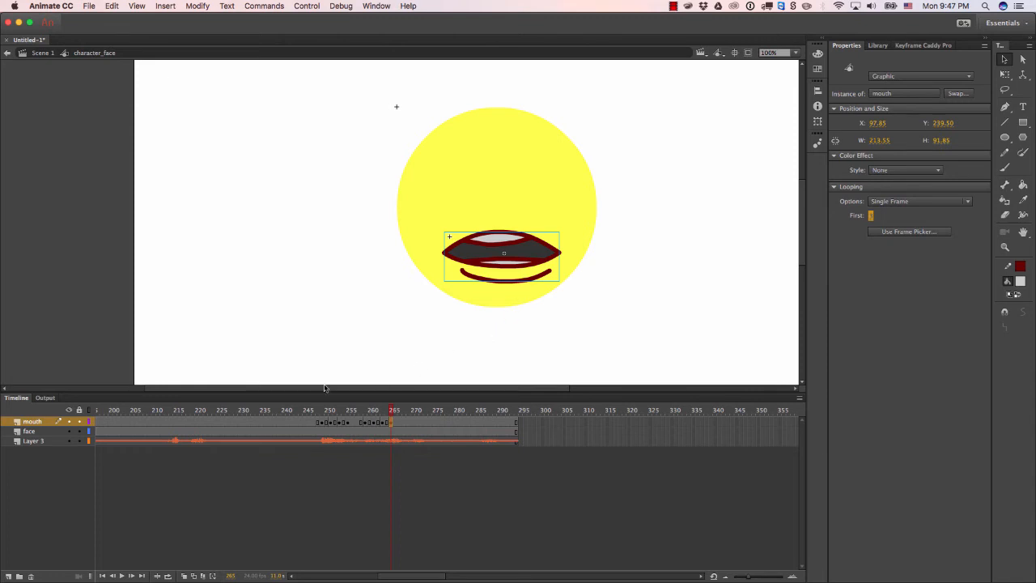
# Return to the keyframe at frame 263 and change the mouth instance's First frame to 1.
pyautogui.moveTo(284, 403); pyautogui.dragTo(384, 427)
pyautogui.click(505, 265)
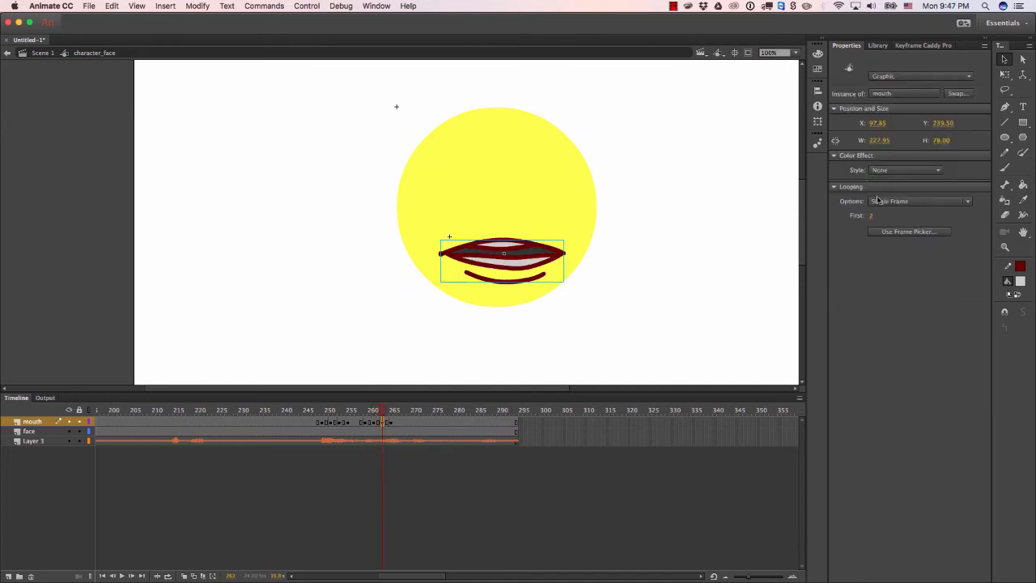
pyautogui.moveTo(870, 217); pyautogui.dragTo(849, 216)
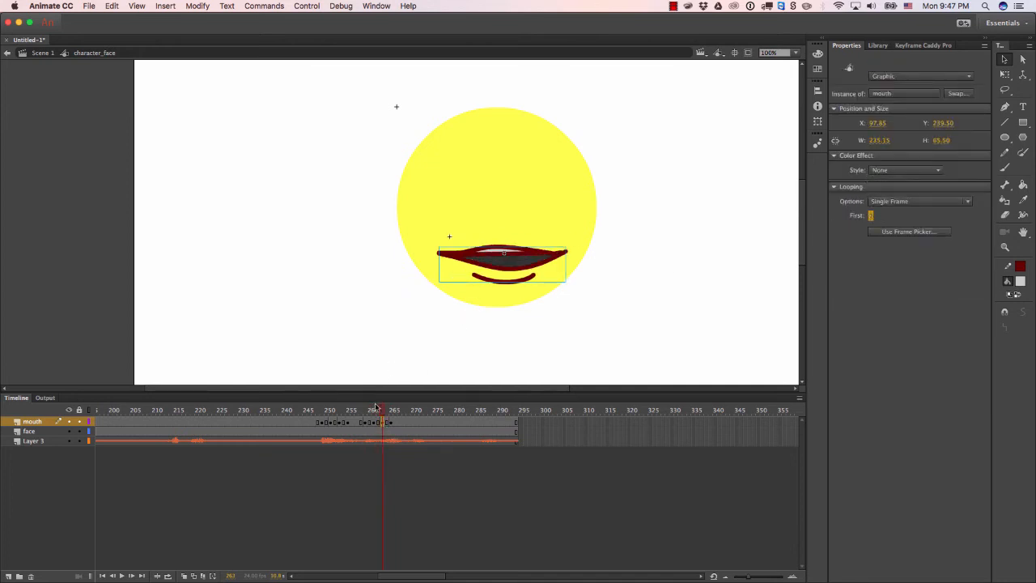
# Insert a keyframe at frame 267 on the mouth layer and set the mouth instance's First frame to 1.
pyautogui.moveTo(371, 420); pyautogui.dragTo(398, 421)
pyautogui.click(405, 429)
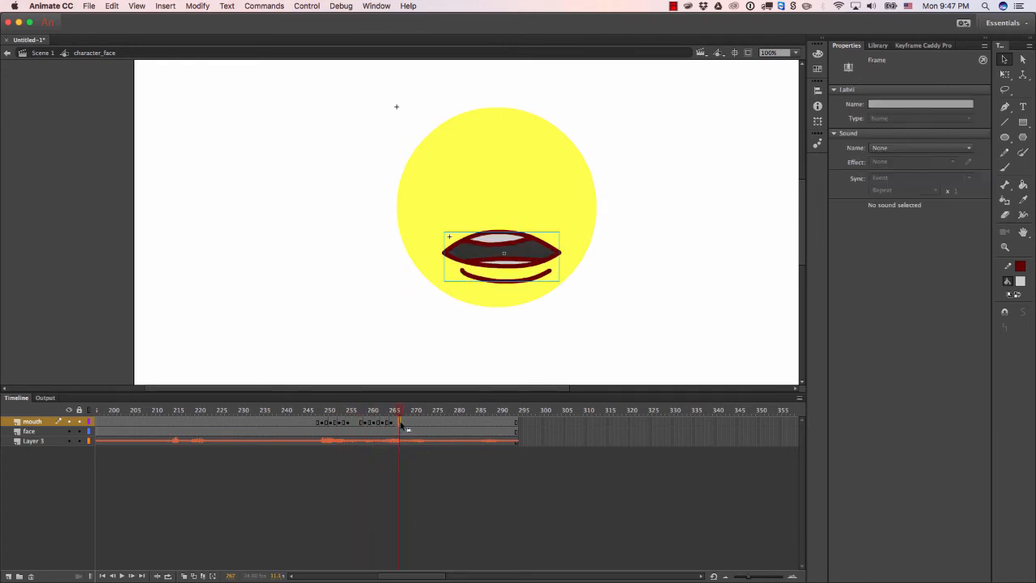
pyautogui.click(522, 254)
pyautogui.moveTo(871, 216); pyautogui.dragTo(859, 216)
# Scrub the audio up to frame 271, consult the phoneme mouth chart in Preview, and return to the Animate document.
pyautogui.moveTo(405, 411); pyautogui.dragTo(417, 428)
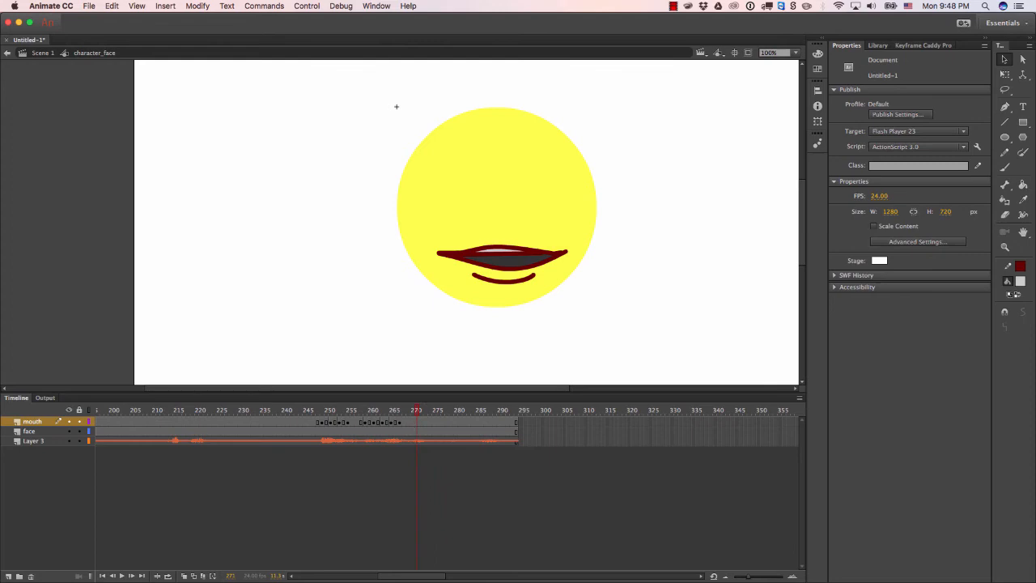
pyautogui.press('super+Tab')
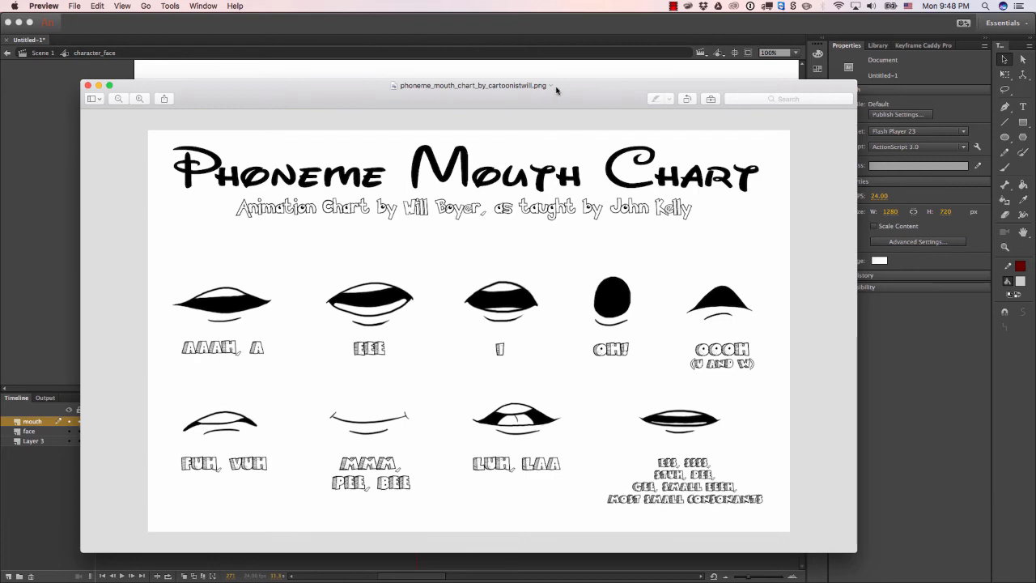
pyautogui.moveTo(555, 91); pyautogui.dragTo(0, 162)
pyautogui.hotkey('ctrl', 'Up')
pyautogui.click(580, 219)
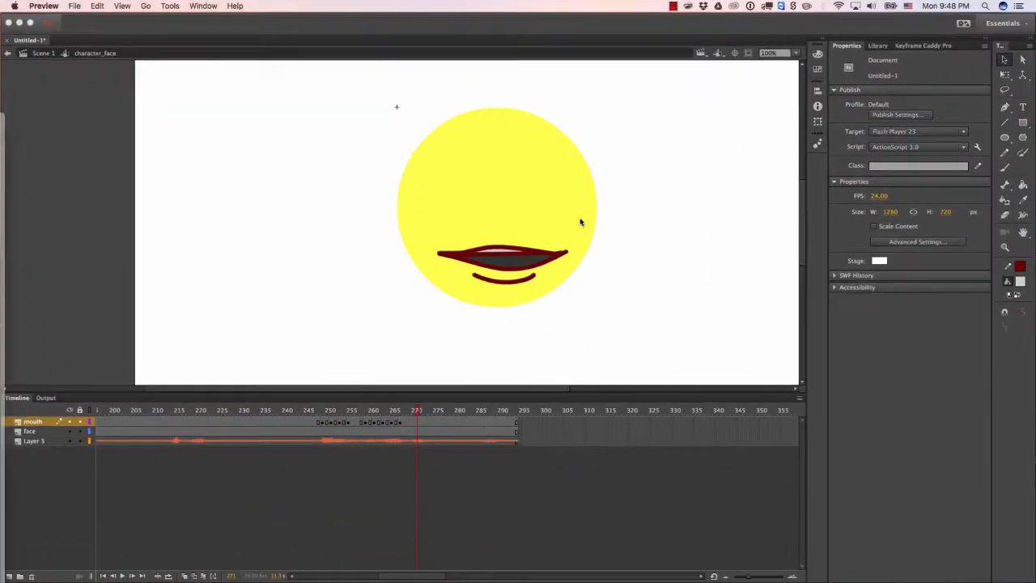
# Insert a keyframe at frame 269 on the mouth layer and change the mouth instance's First frame to the small-consonants mouth shape.
pyautogui.click(503, 266)
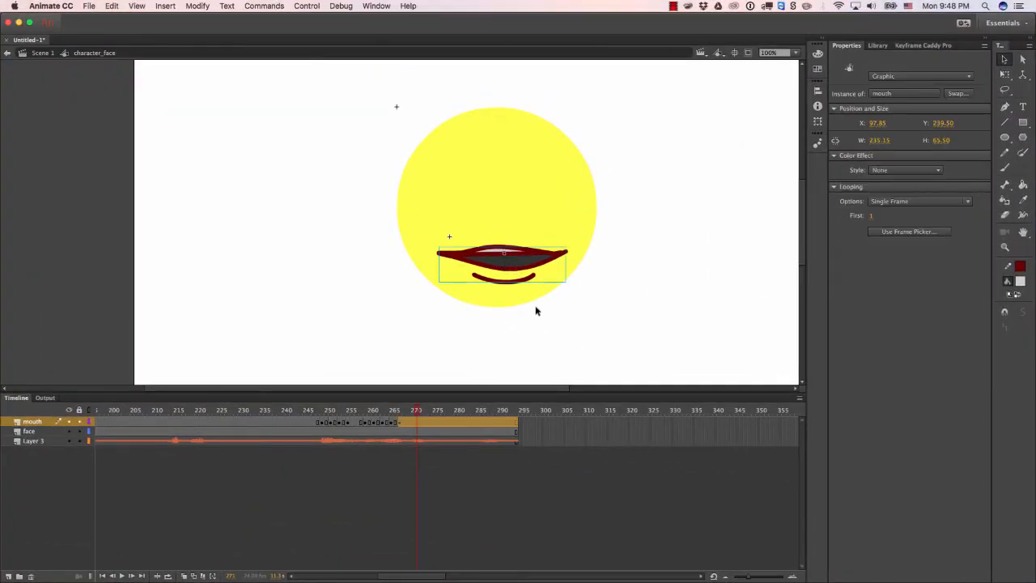
pyautogui.moveTo(421, 422)
pyautogui.mouseDown()
pyautogui.moveTo(377, 422)
pyautogui.moveTo(409, 422)
pyautogui.mouseUp()
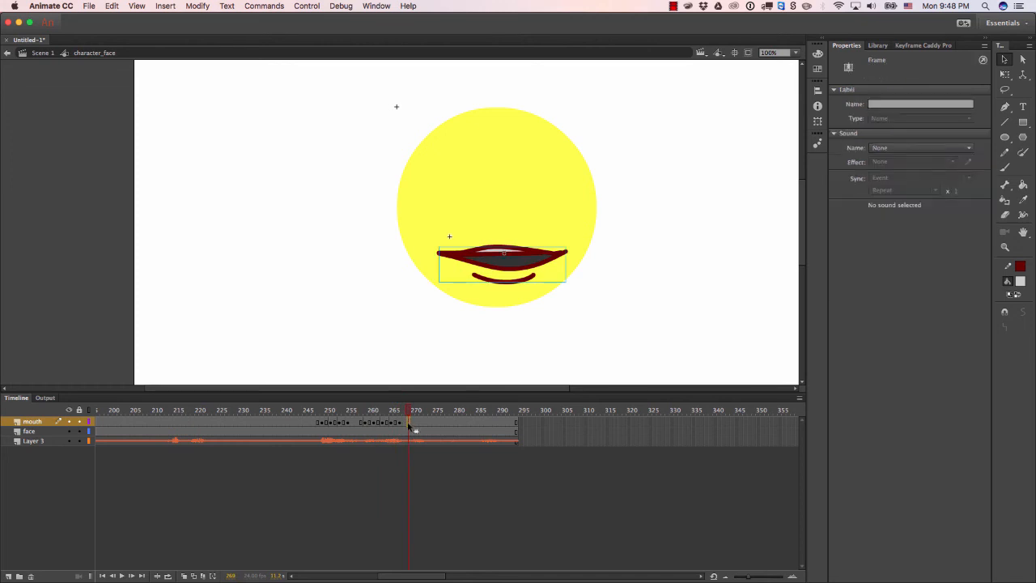
pyautogui.click(527, 259)
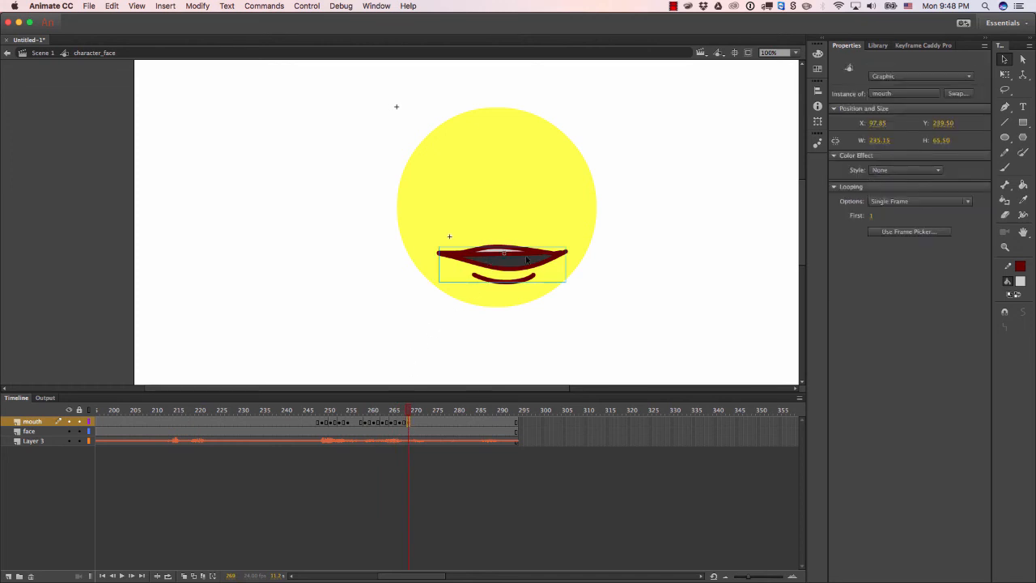
pyautogui.click(872, 216)
# Insert a keyframe at frame 271 on the mouth layer and set the mouth instance's First frame to 1.
pyautogui.click(402, 410)
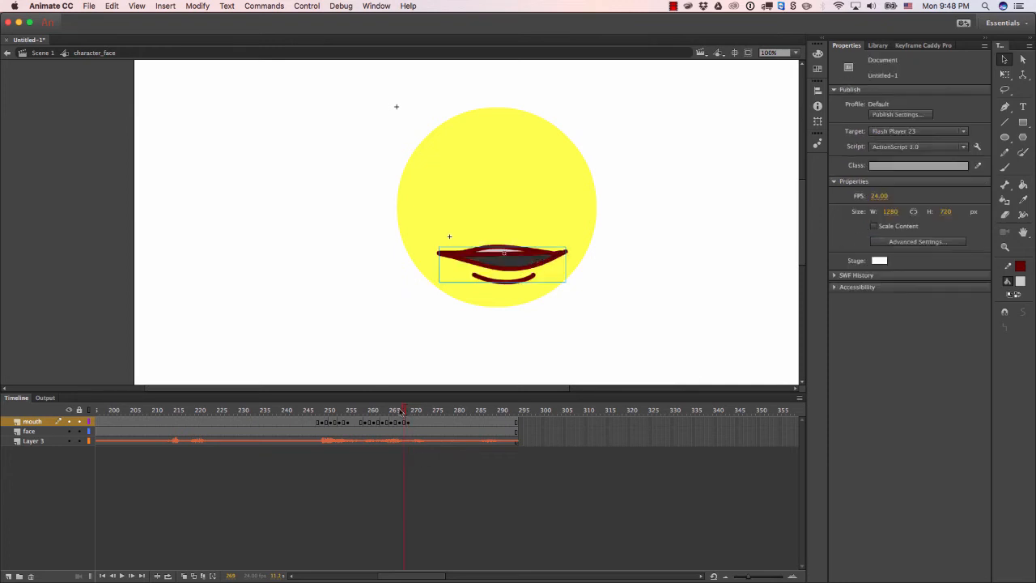
pyautogui.moveTo(402, 411)
pyautogui.mouseDown()
pyautogui.moveTo(389, 413)
pyautogui.moveTo(416, 415)
pyautogui.moveTo(394, 422)
pyautogui.moveTo(413, 423)
pyautogui.mouseUp()
pyautogui.click(415, 422)
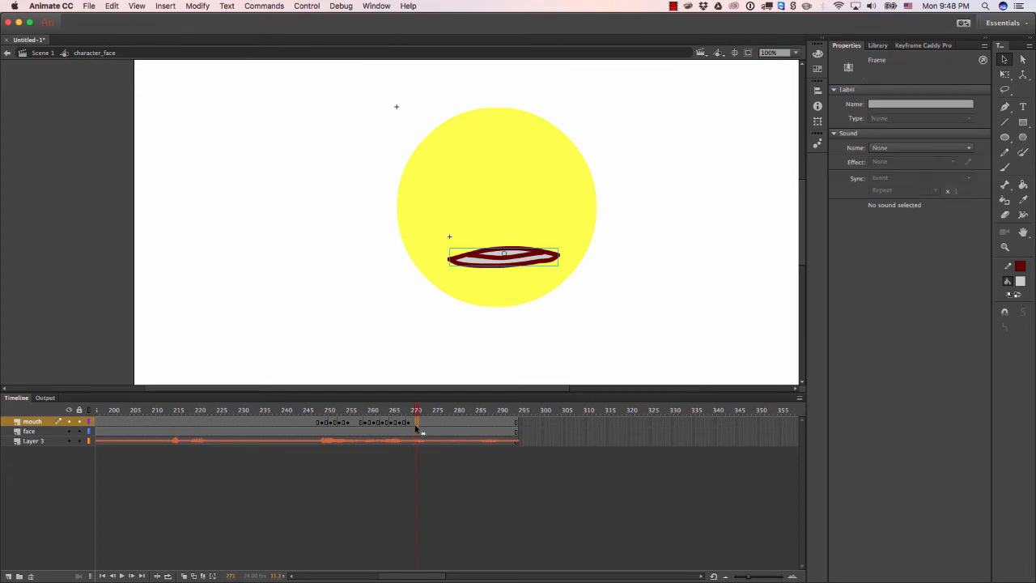
pyautogui.click(494, 259)
pyautogui.click(871, 216)
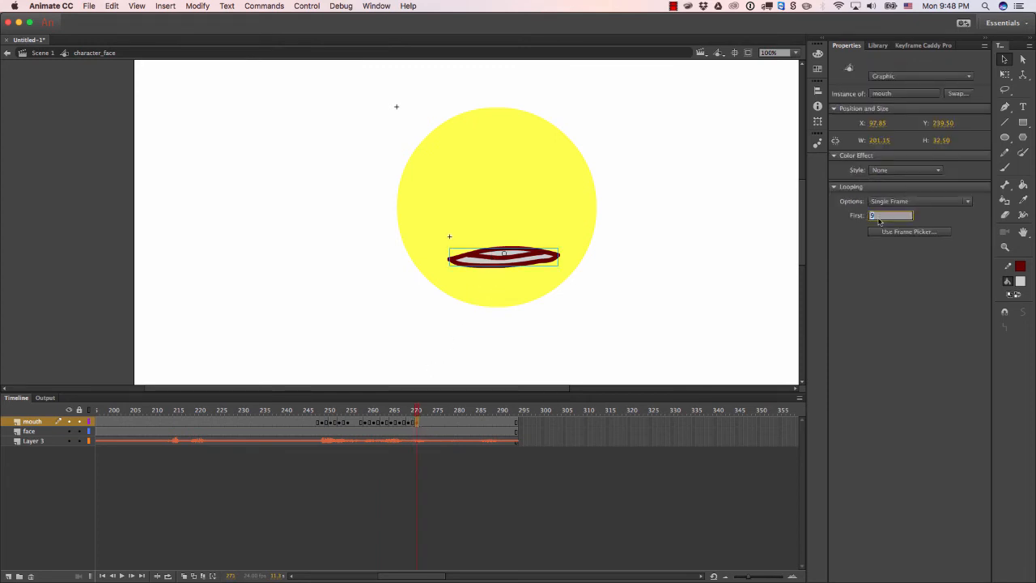
pyautogui.write('7')
pyautogui.press('Return')
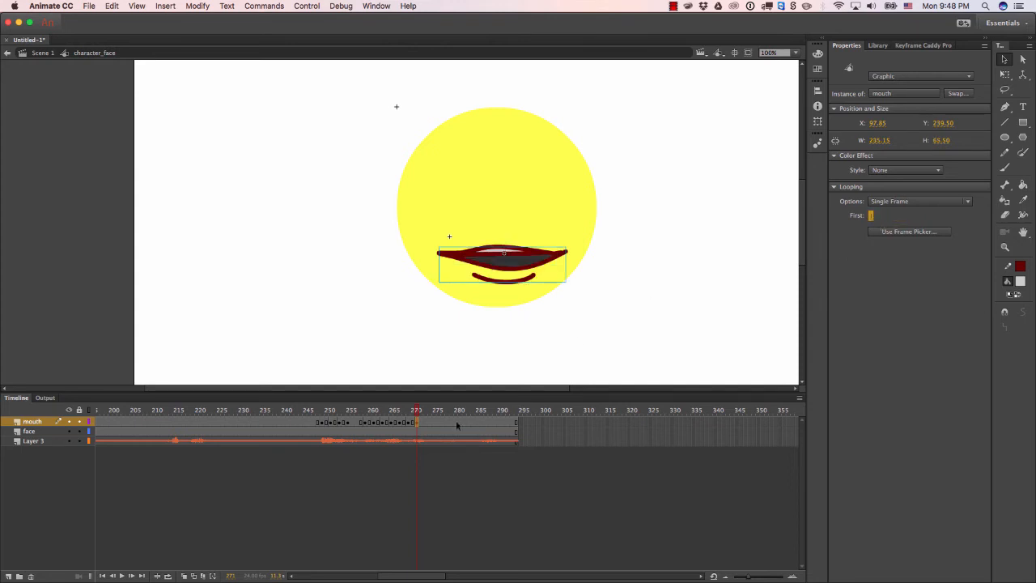
# Scrub and play back the keyframed lip sync from about frame 245 to check the mouth against the audio.
pyautogui.click(398, 416)
pyautogui.moveTo(398, 416); pyautogui.dragTo(427, 435)
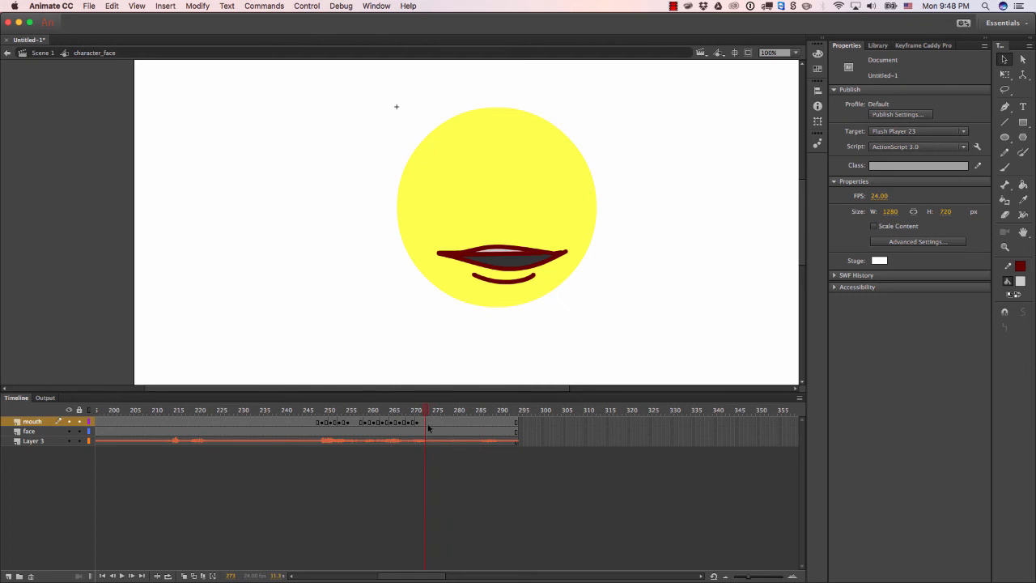
pyautogui.click(425, 422)
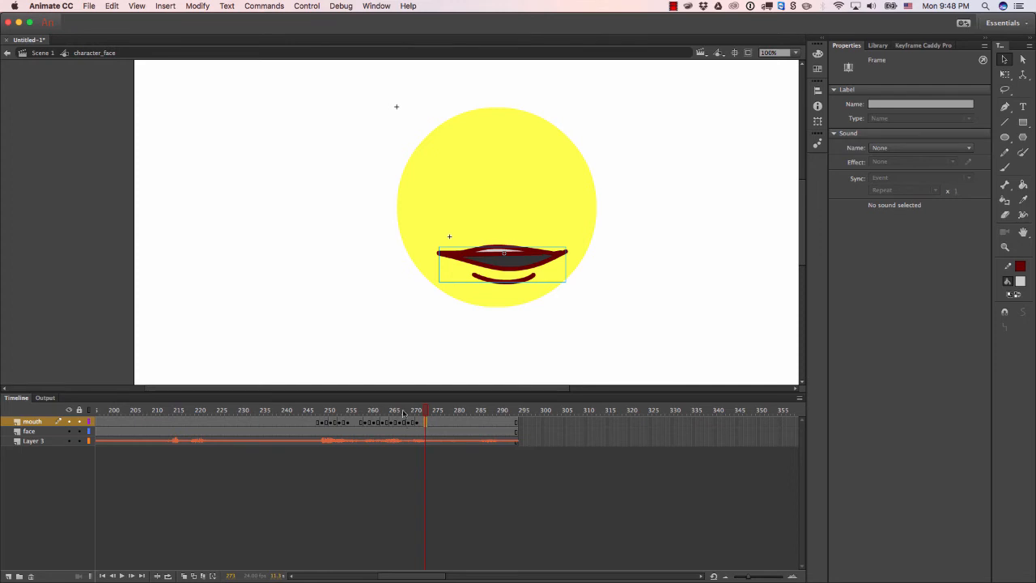
pyautogui.moveTo(403, 414); pyautogui.dragTo(426, 432)
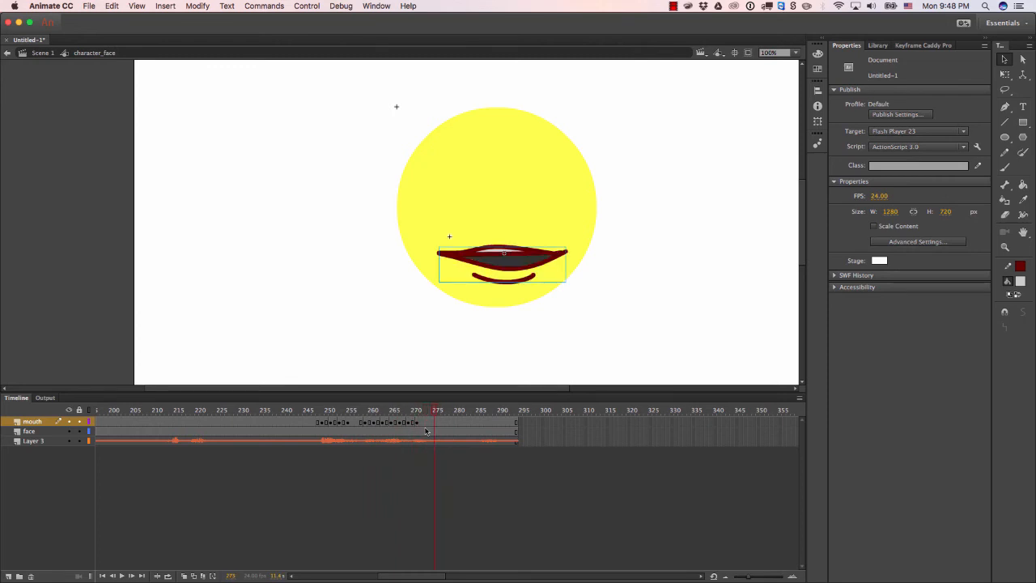
pyautogui.click(300, 421)
pyautogui.press('Return')
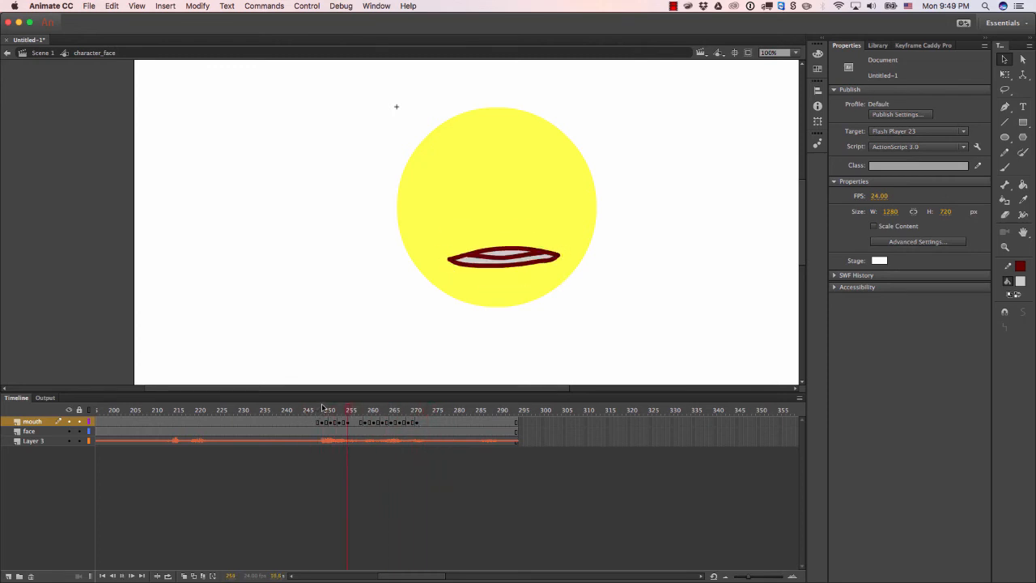
pyautogui.moveTo(376, 413); pyautogui.dragTo(314, 421)
pyautogui.press('Return')
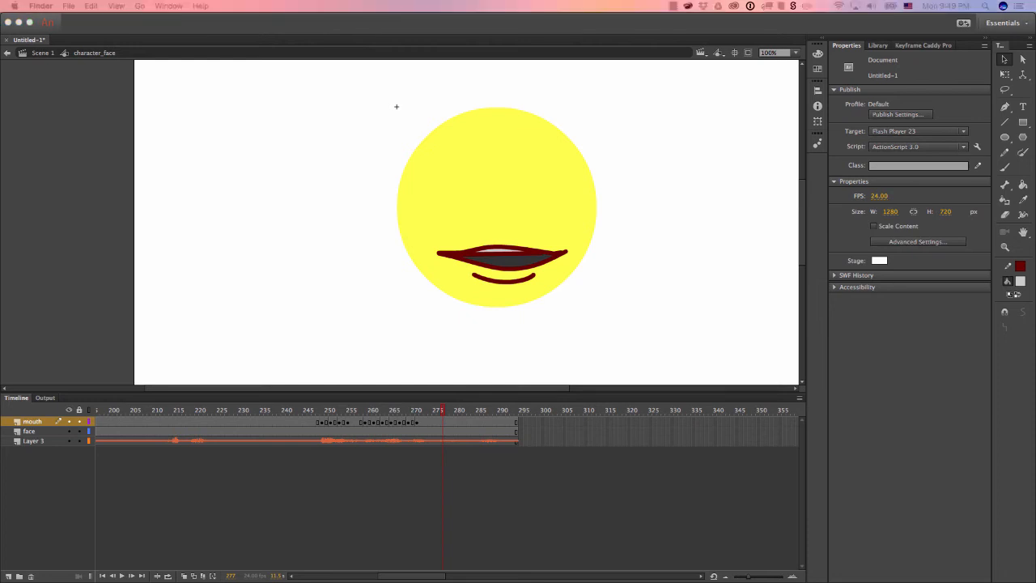
# Switch to Chrome and search Google for "keyframe caddy".
pyautogui.moveTo(0, 153); pyautogui.dragTo(351, 4)
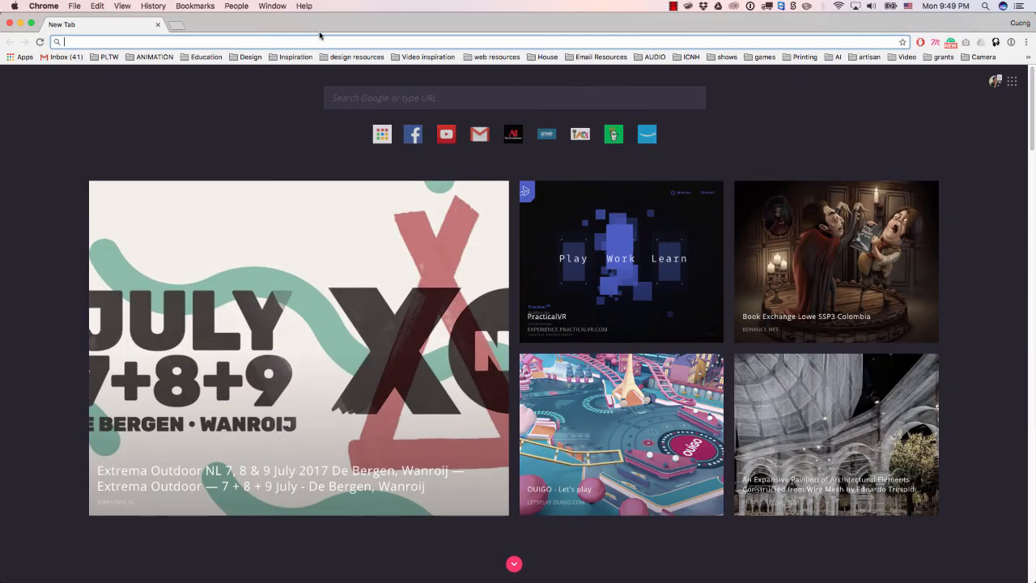
pyautogui.write('keyfram')
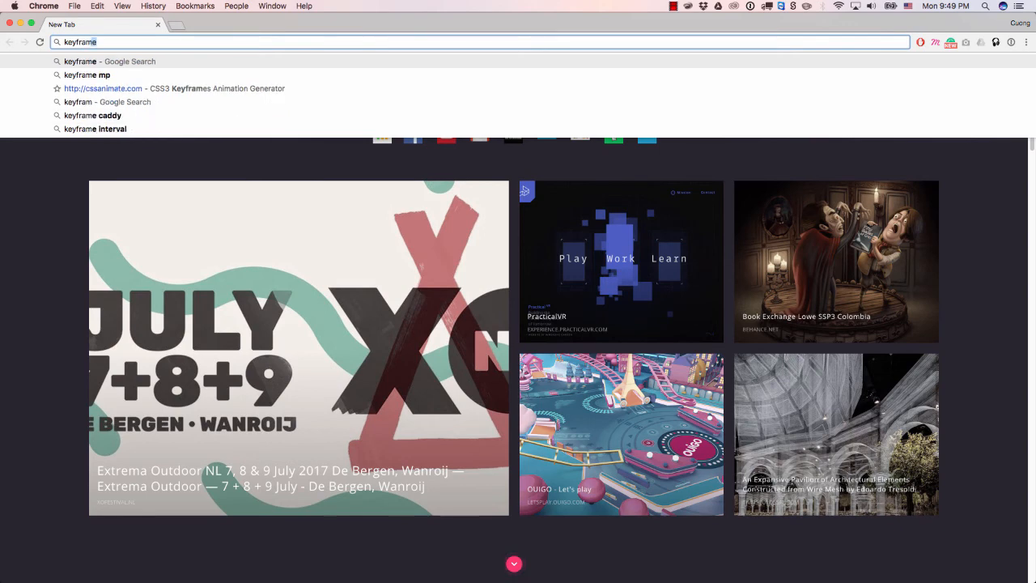
pyautogui.write('e ca')
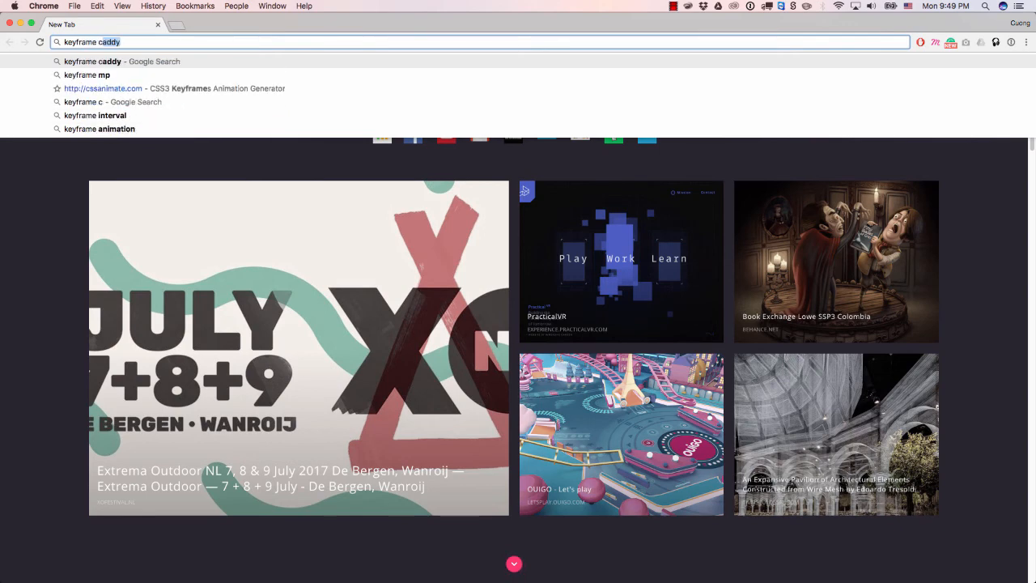
pyautogui.press('Return')
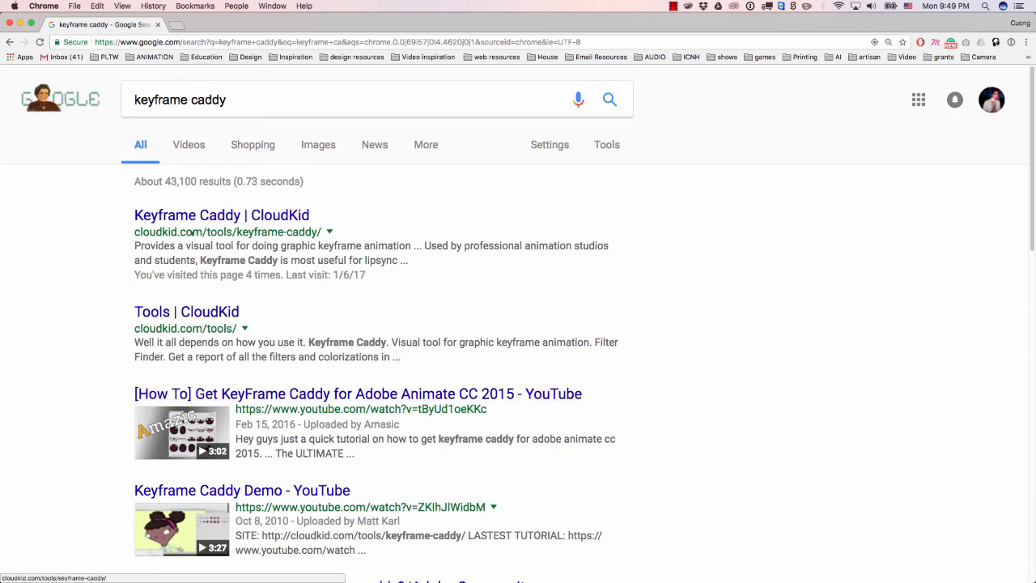
# Open the Tools | CloudKid search result and look through its Adobe add-ons, desktop apps and open source libraries.
pyautogui.click(171, 315)
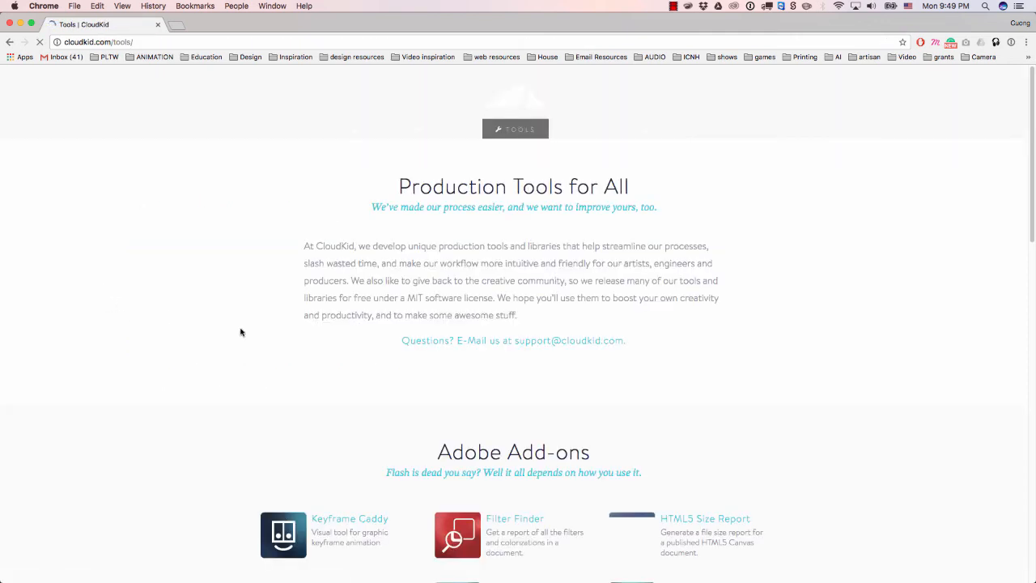
pyautogui.scroll(-3, 366, 351)
pyautogui.scroll(-6, 372, 348)
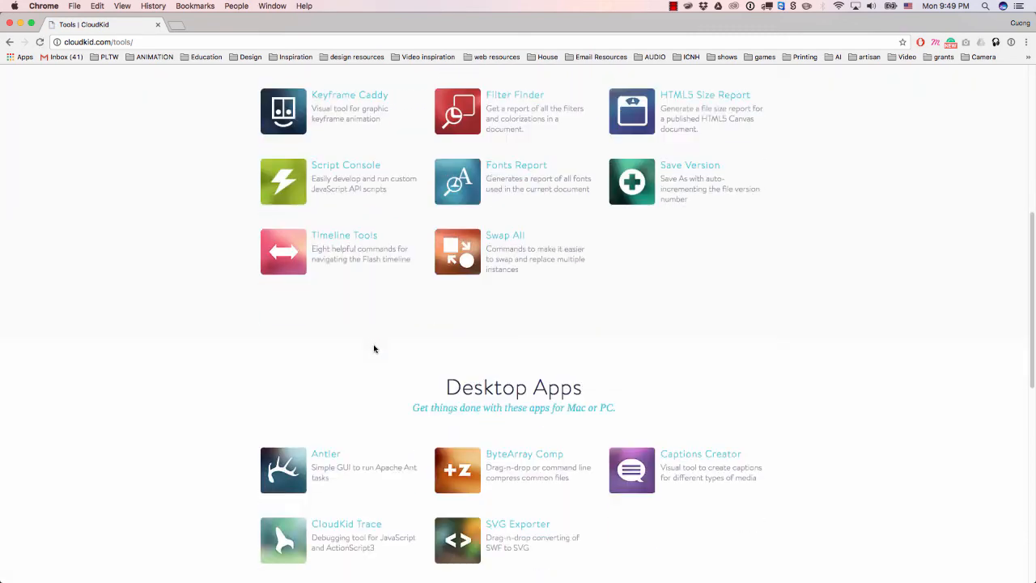
pyautogui.scroll(8, 264, 252)
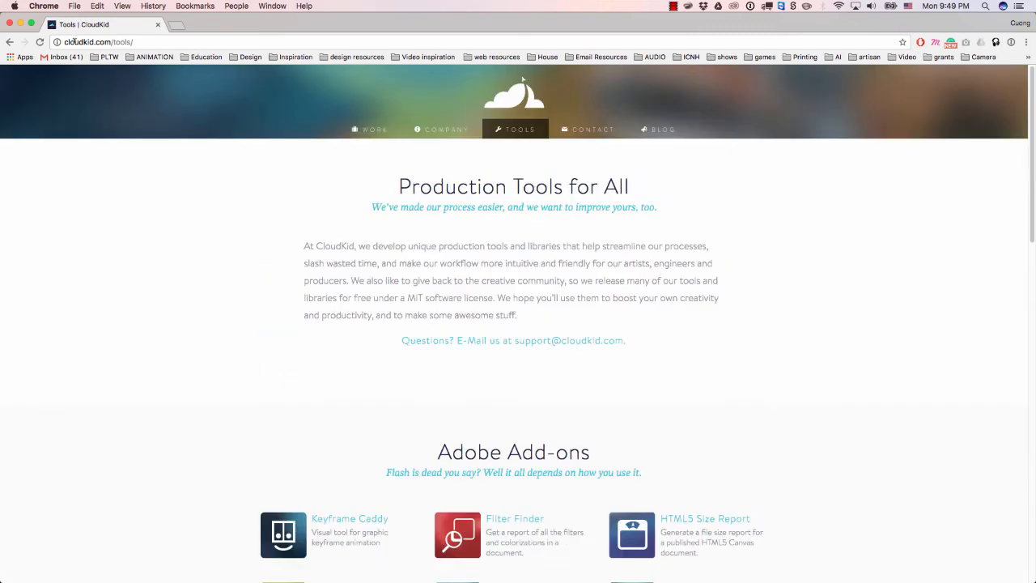
pyautogui.scroll(-4, 442, 267)
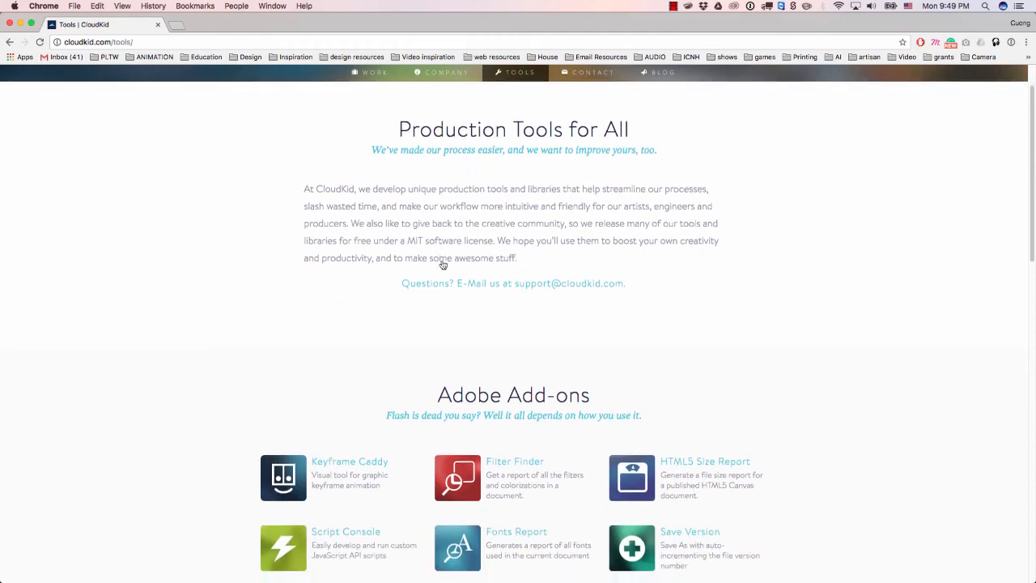
pyautogui.scroll(-9, 442, 284)
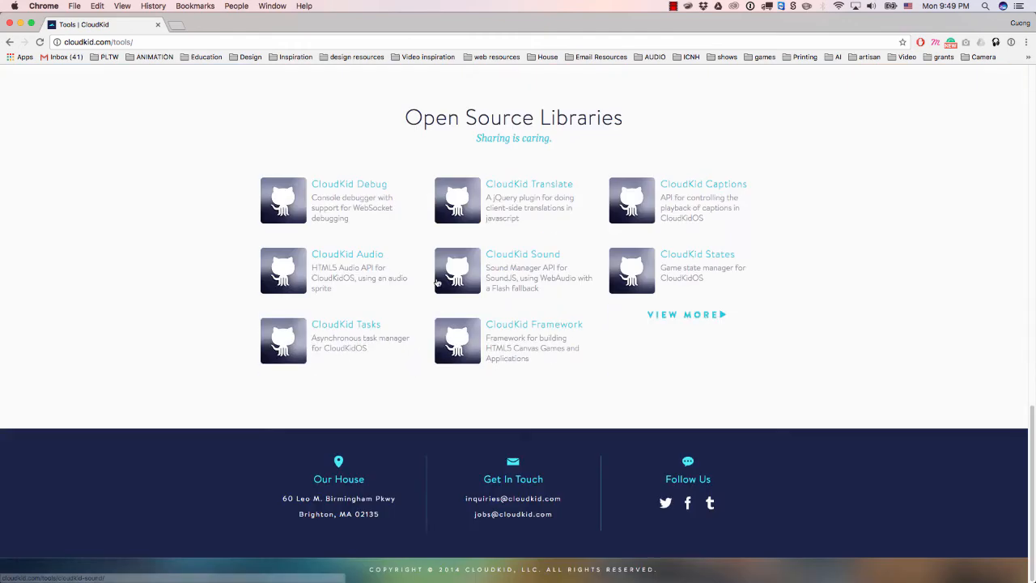
pyautogui.scroll(13, 437, 281)
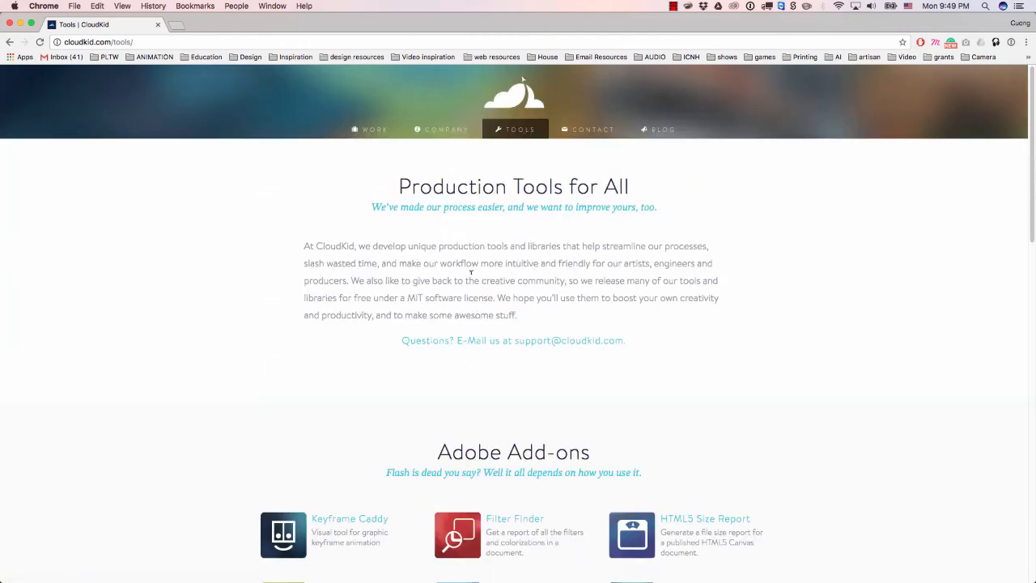
# Return to the search results and open CloudKid's Keyframe Caddy page to review its description and the Pro version.
pyautogui.click(9, 41)
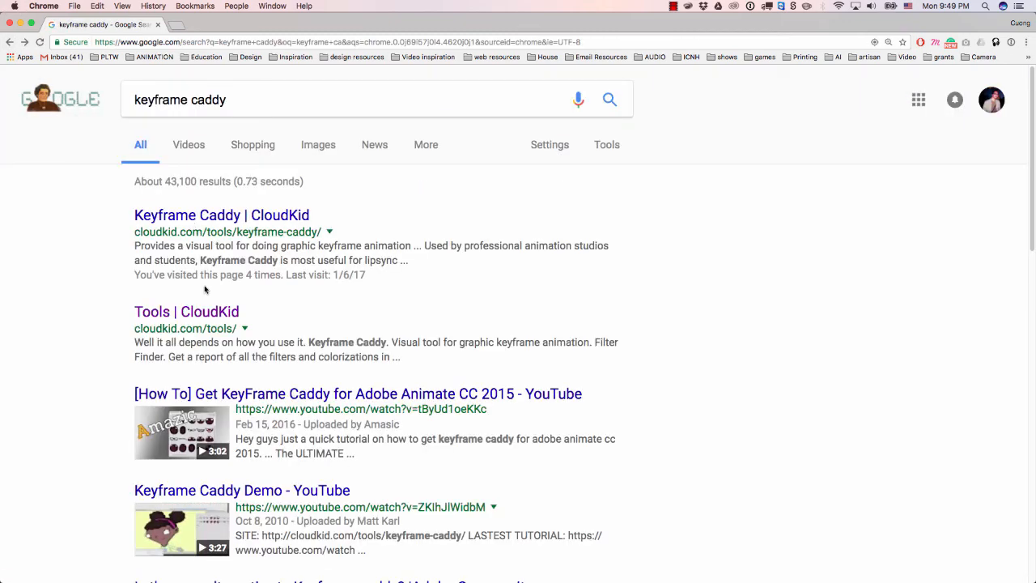
pyautogui.scroll(-3, 225, 231)
pyautogui.scroll(3, 225, 231)
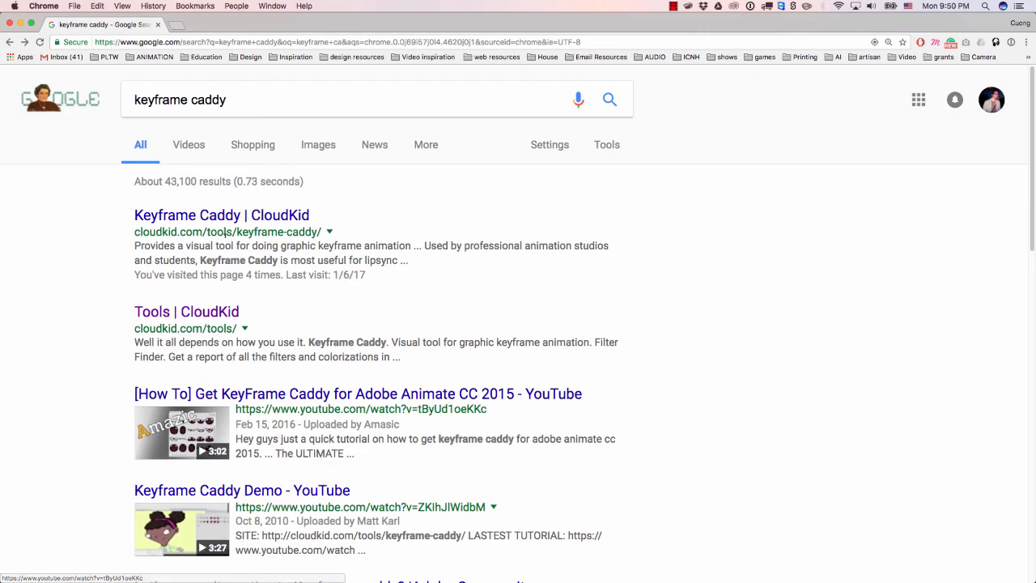
pyautogui.click(139, 212)
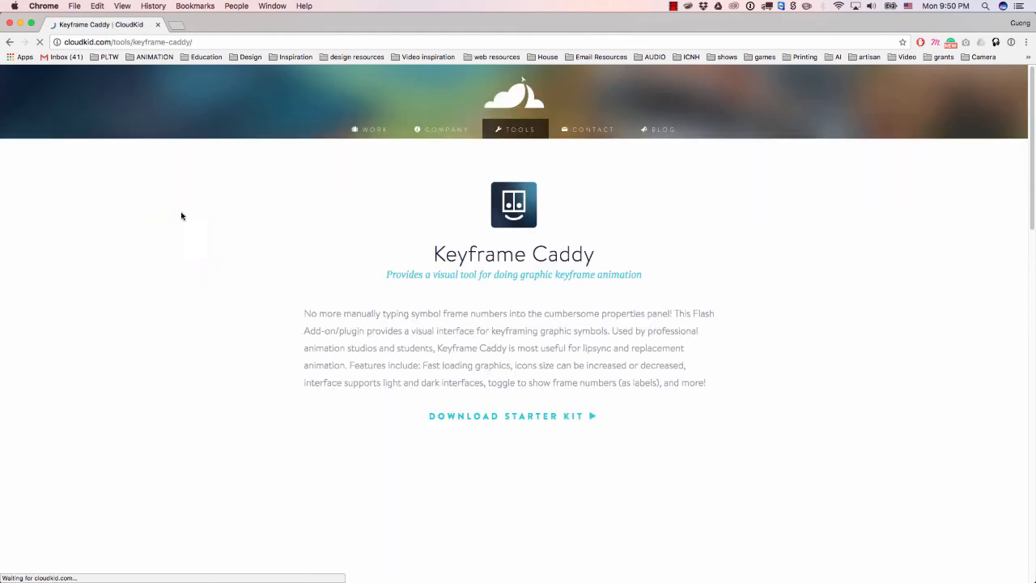
pyautogui.scroll(-2, 522, 254)
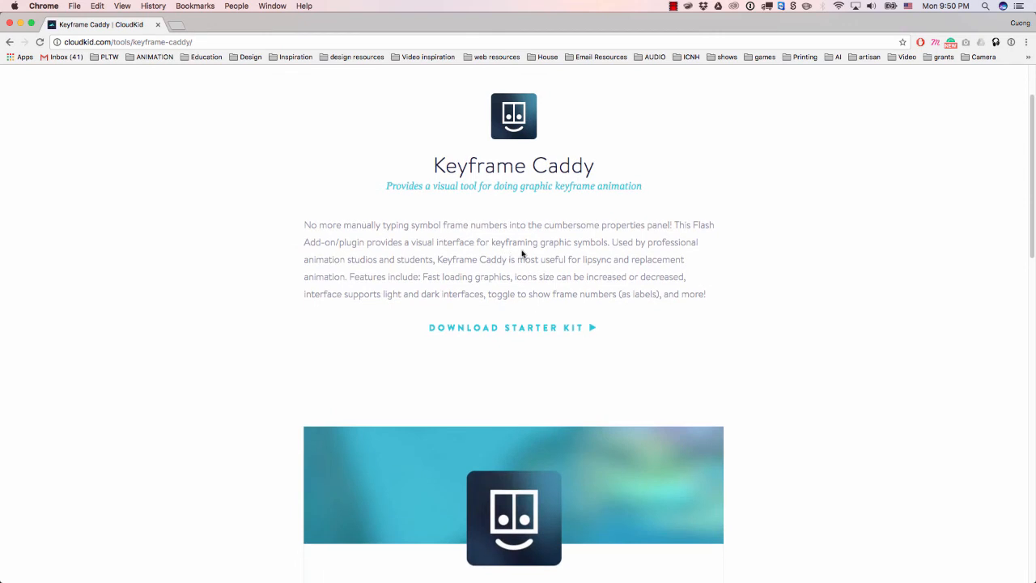
pyautogui.scroll(-6, 522, 254)
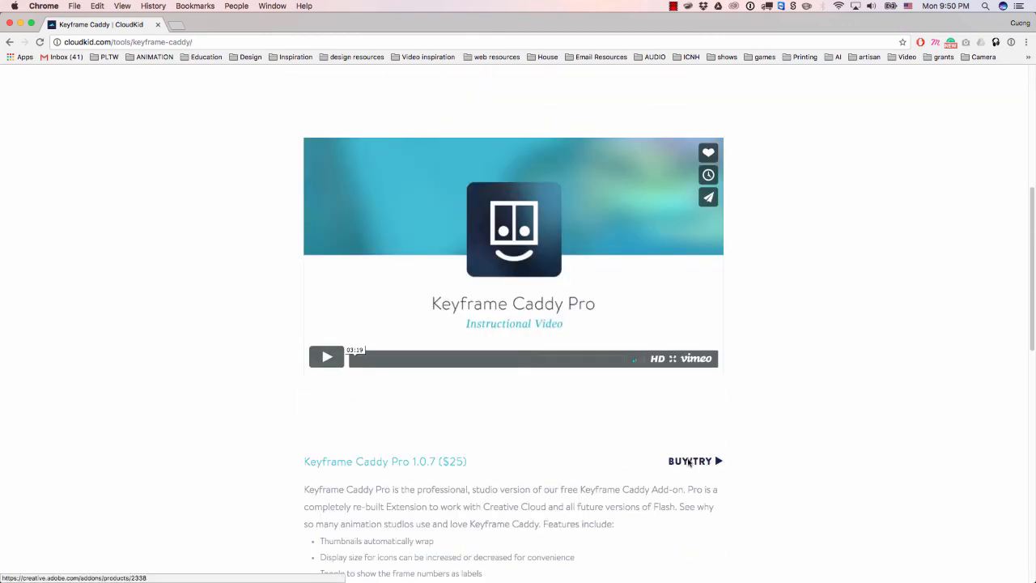
# Open the Buy/Try page for Keyframe Caddy Pro, review its description and previews, and close the page to return to Animate.
pyautogui.click(689, 461)
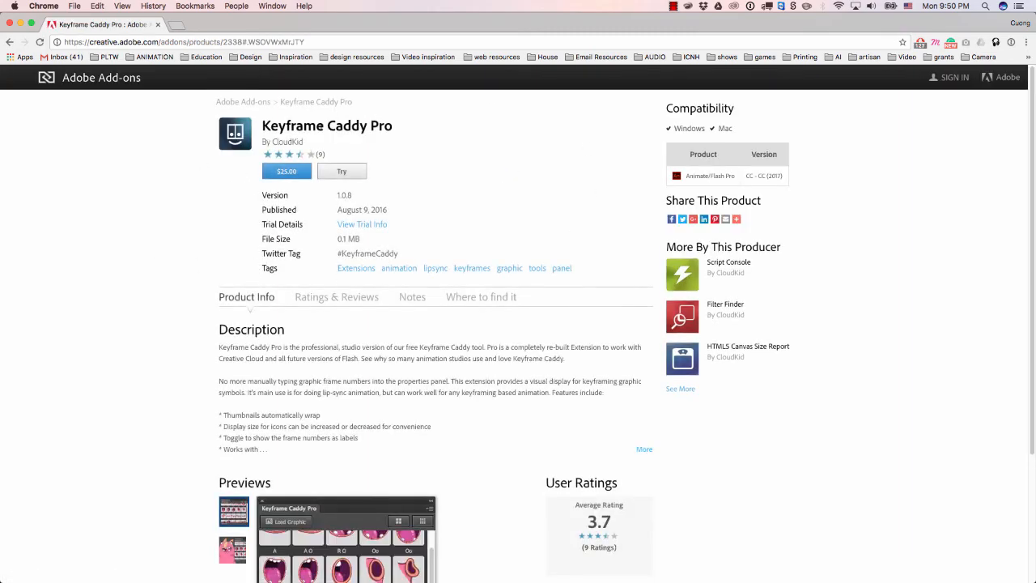
pyautogui.scroll(-4, 319, 255)
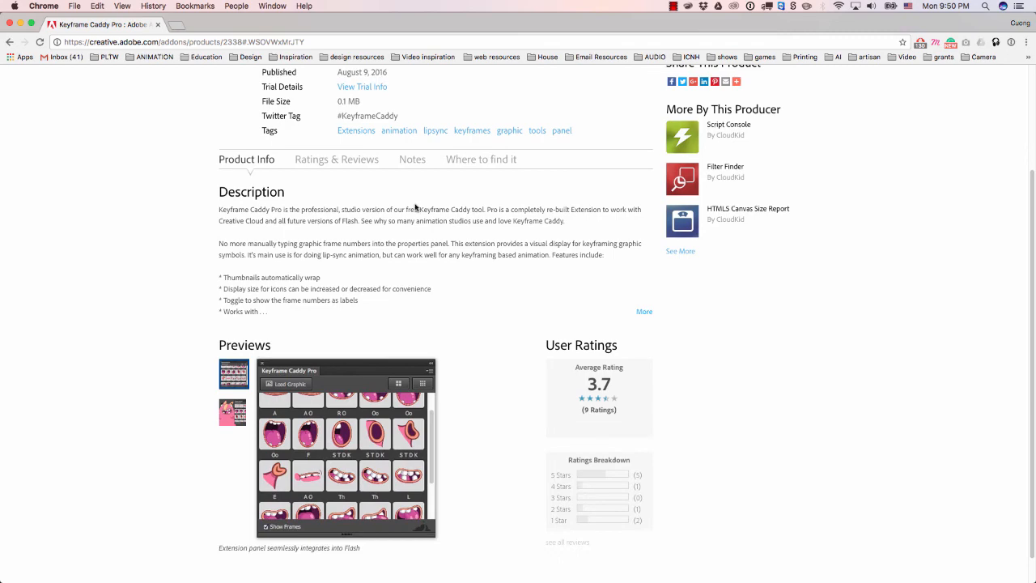
pyautogui.scroll(-2, 489, 194)
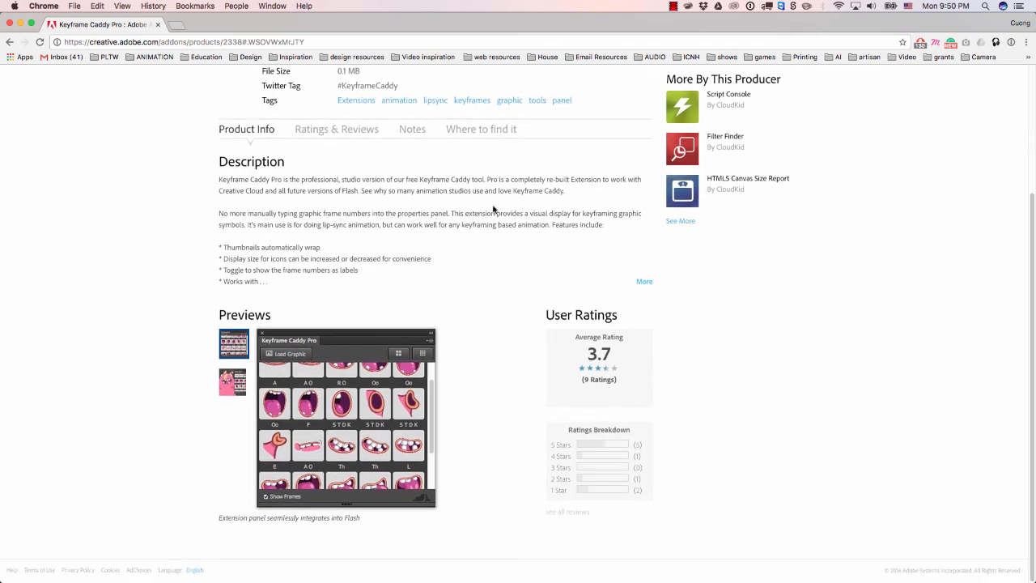
pyautogui.scroll(5, 469, 270)
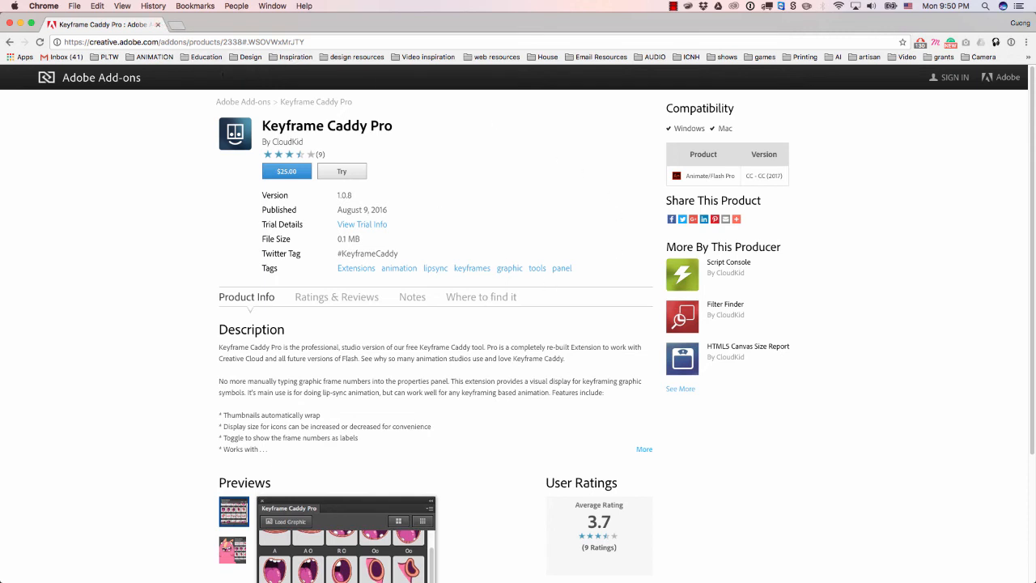
pyautogui.click(157, 25)
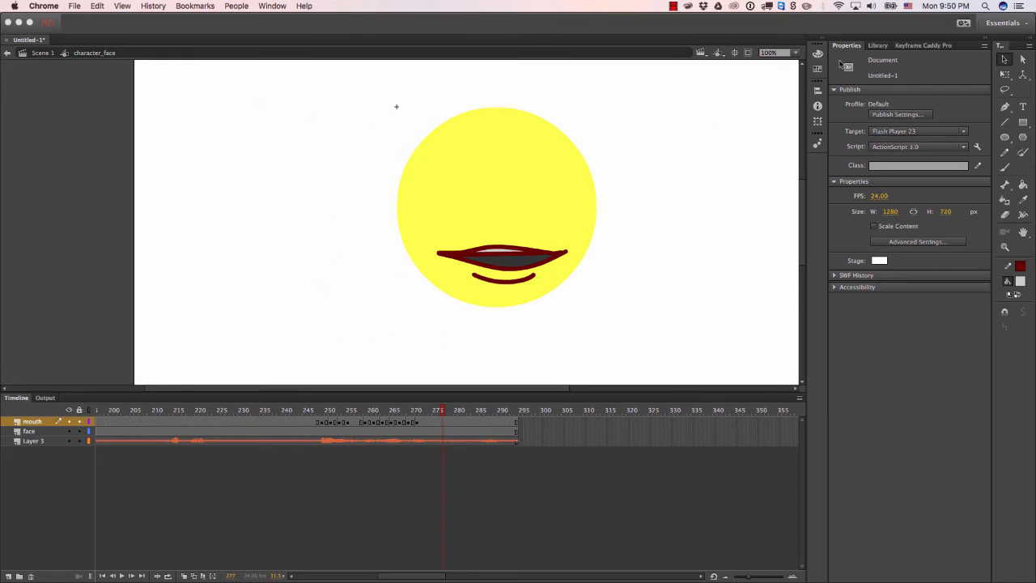
# Bring up Keyframe Caddy Pro and load the mouth graphic so its mouth shapes are available as thumbnails.
pyautogui.click(907, 49)
pyautogui.click(910, 47)
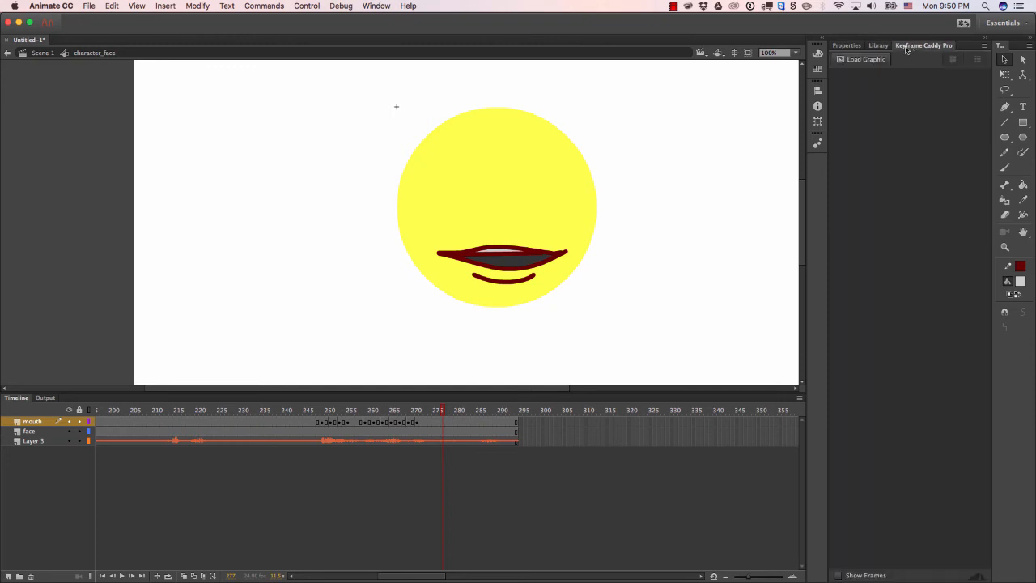
pyautogui.click(863, 60)
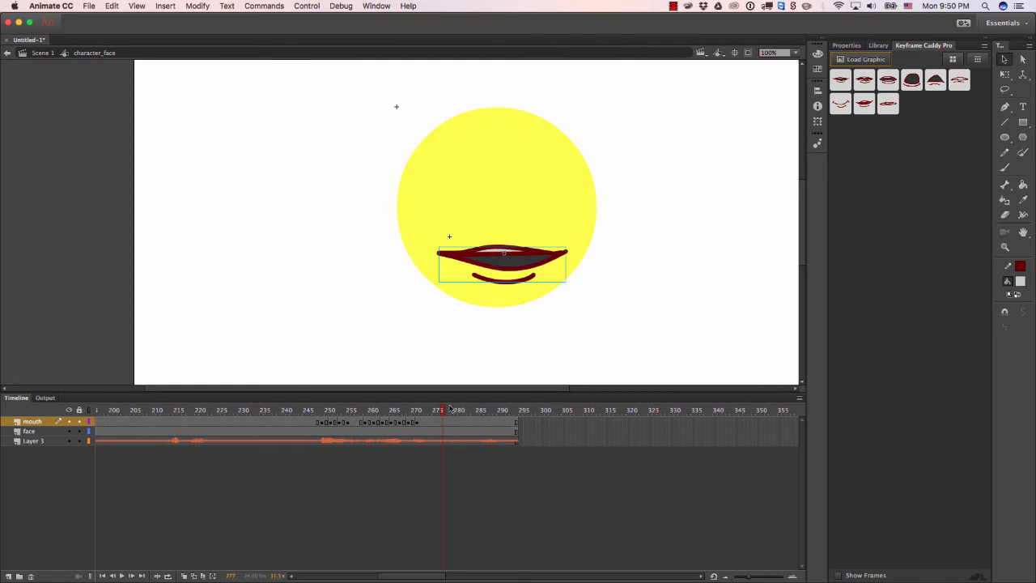
# Keyframe the mouth with the tongue-showing LUH shape at frame 273, the AAAH shape at 275 and the closed smile at 277.
pyautogui.moveTo(436, 409)
pyautogui.mouseDown()
pyautogui.moveTo(393, 409)
pyautogui.moveTo(435, 416)
pyautogui.mouseUp()
pyautogui.click(861, 107)
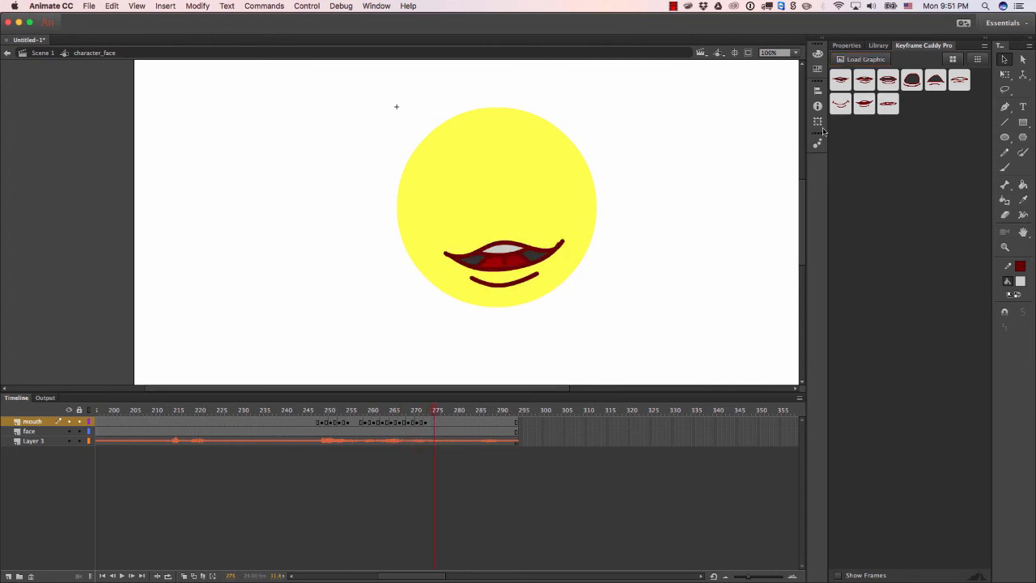
pyautogui.click(840, 79)
pyautogui.click(438, 411)
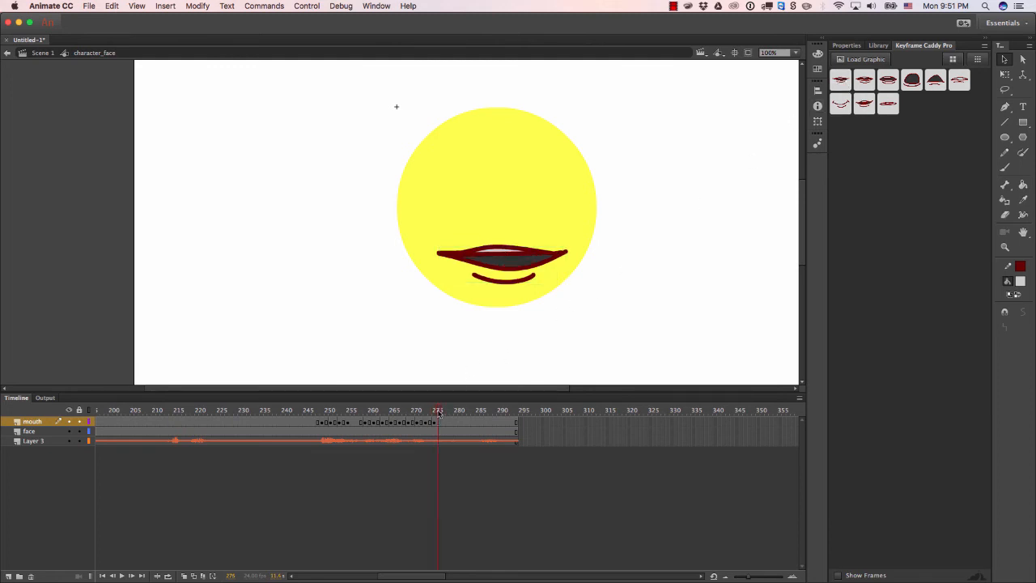
pyautogui.moveTo(438, 411)
pyautogui.mouseDown()
pyautogui.moveTo(457, 414)
pyautogui.moveTo(444, 424)
pyautogui.moveTo(420, 417)
pyautogui.moveTo(451, 411)
pyautogui.mouseUp()
pyautogui.click(840, 104)
# Keyframe the mouth with the LUH shape at frame 279, the small-consonant teeth shape at 281 and the closed smile at 283.
pyautogui.click(447, 423)
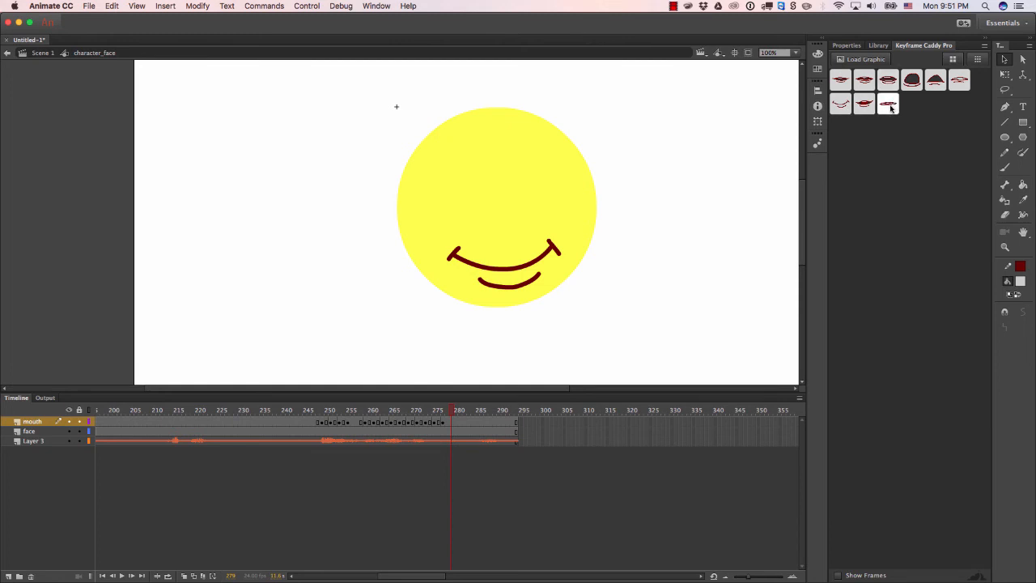
pyautogui.click(864, 103)
pyautogui.moveTo(458, 413)
pyautogui.mouseDown()
pyautogui.moveTo(421, 417)
pyautogui.moveTo(462, 418)
pyautogui.mouseUp()
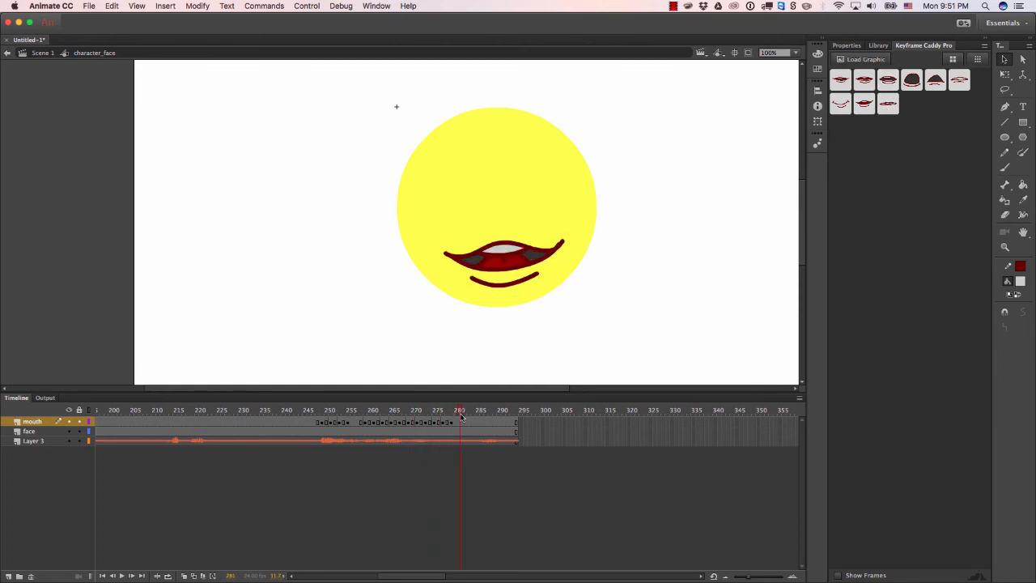
pyautogui.click(887, 103)
pyautogui.moveTo(467, 414)
pyautogui.mouseDown()
pyautogui.moveTo(432, 416)
pyautogui.moveTo(469, 421)
pyautogui.mouseUp()
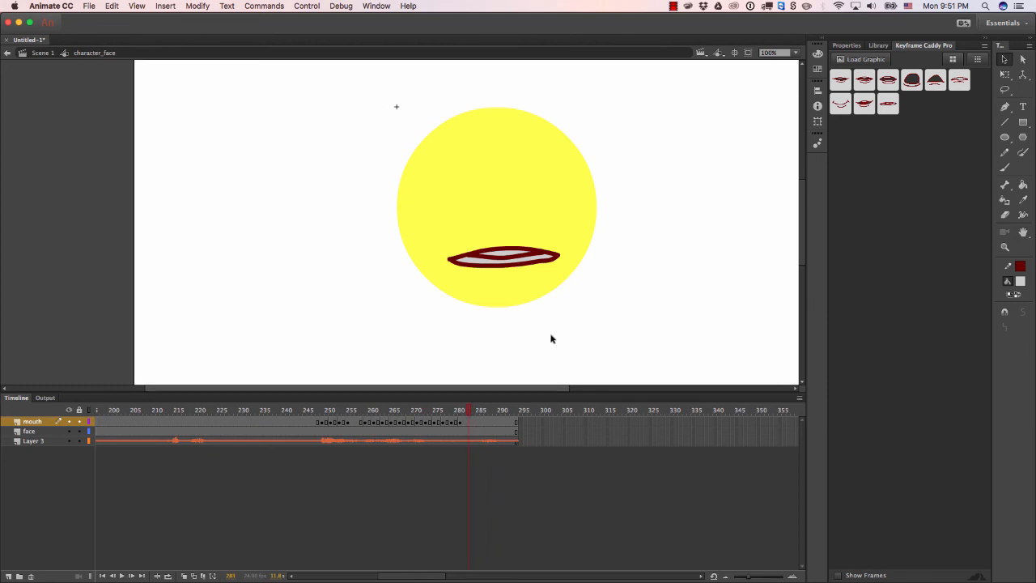
pyautogui.click(841, 103)
pyautogui.press('Return')
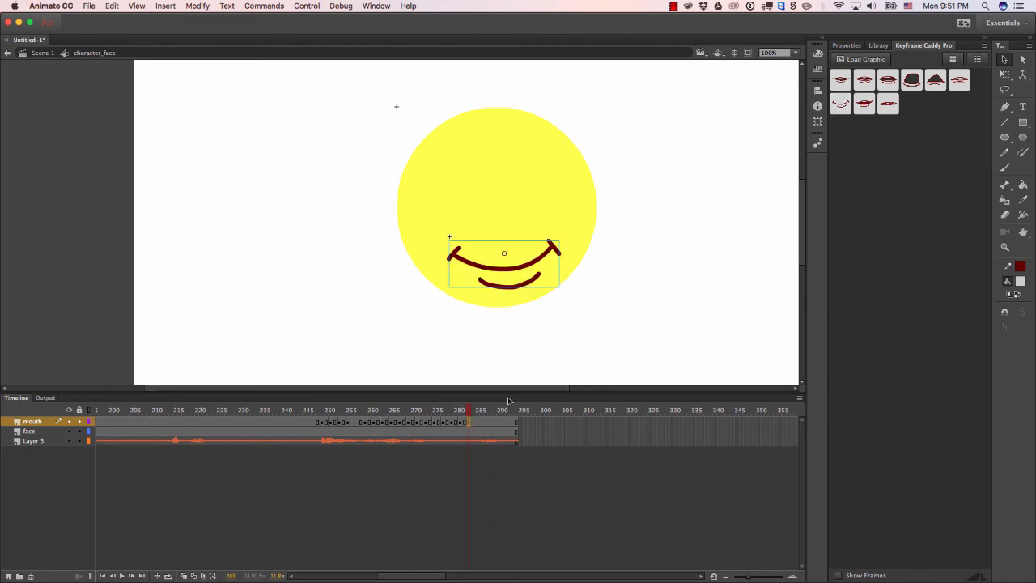
# Keyframe the mouth with the AAAH shape at frame 285, the small-consonant teeth shape at 286 and the closed smile at 292.
pyautogui.click(444, 422)
pyautogui.moveTo(443, 422); pyautogui.dragTo(477, 419)
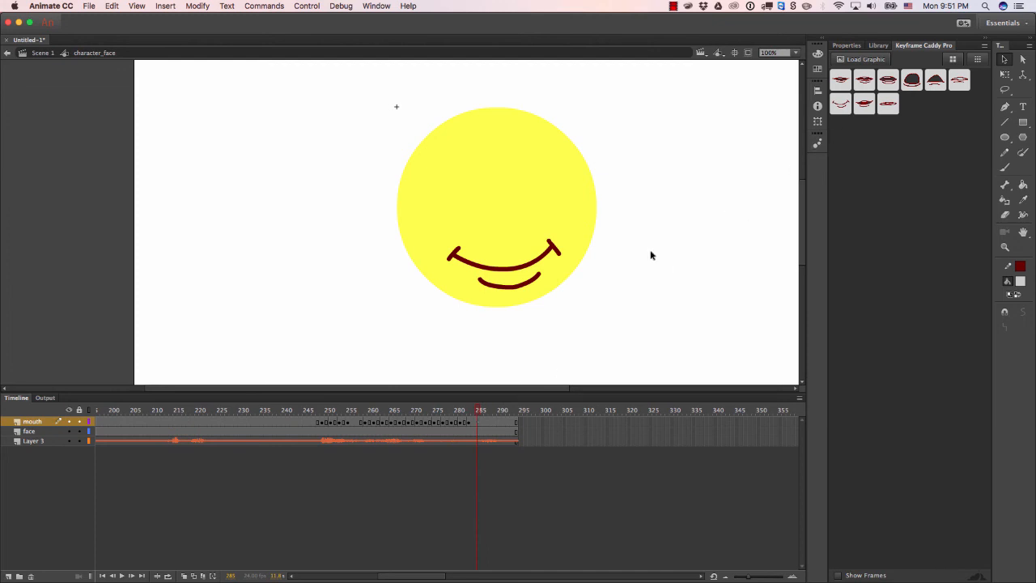
pyautogui.click(840, 79)
pyautogui.click(481, 410)
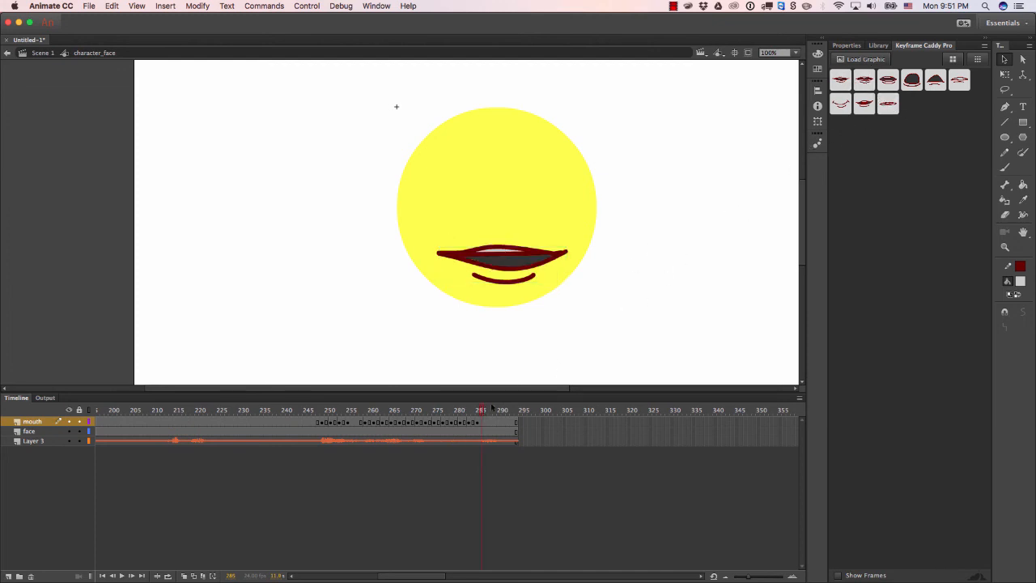
pyautogui.click(888, 103)
pyautogui.click(490, 411)
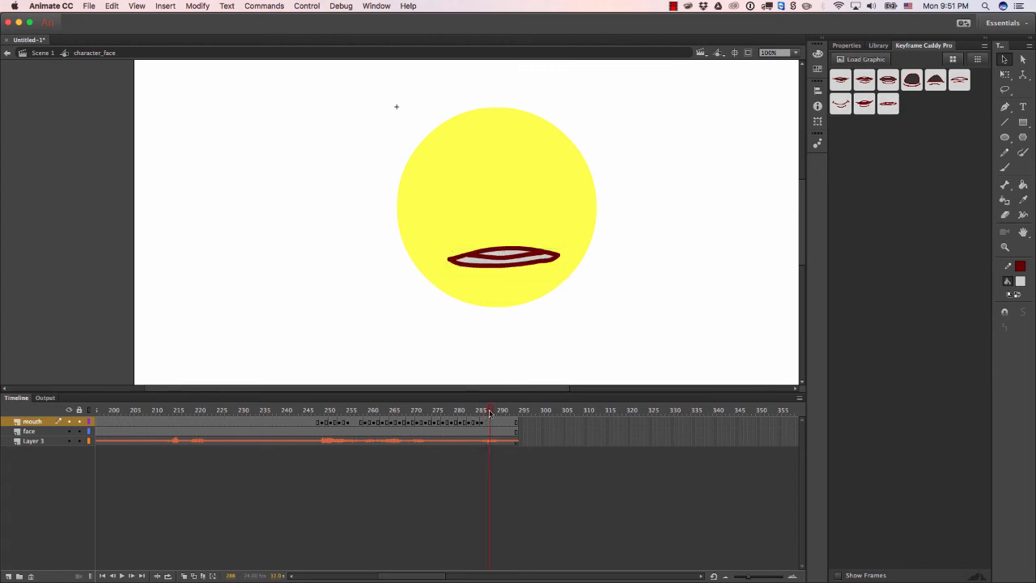
pyautogui.moveTo(490, 411); pyautogui.dragTo(508, 411)
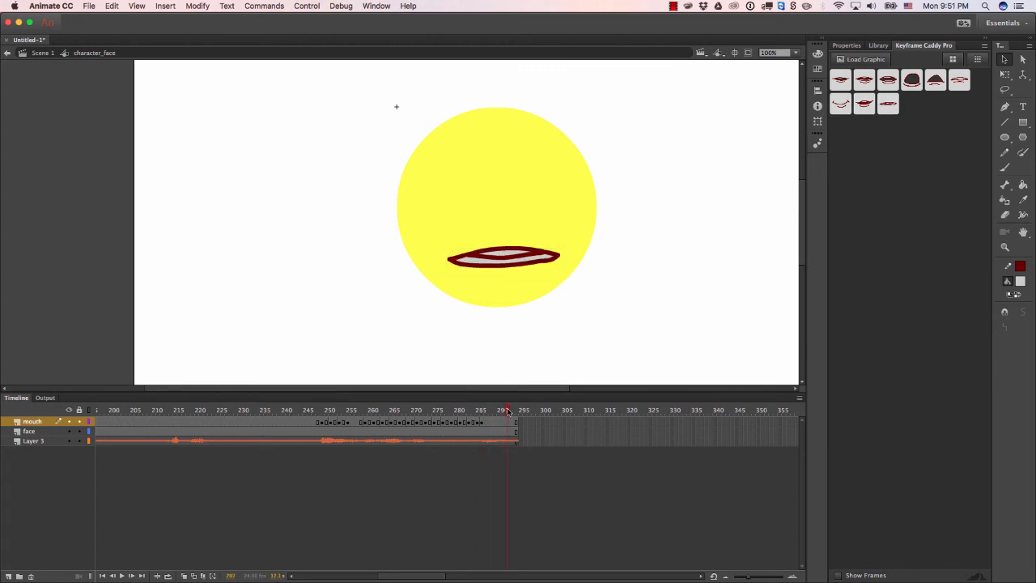
pyautogui.click(841, 104)
# Play the lip sync from frame 243 to the end and check the teeth mouth shape around frame 289.
pyautogui.click(296, 411)
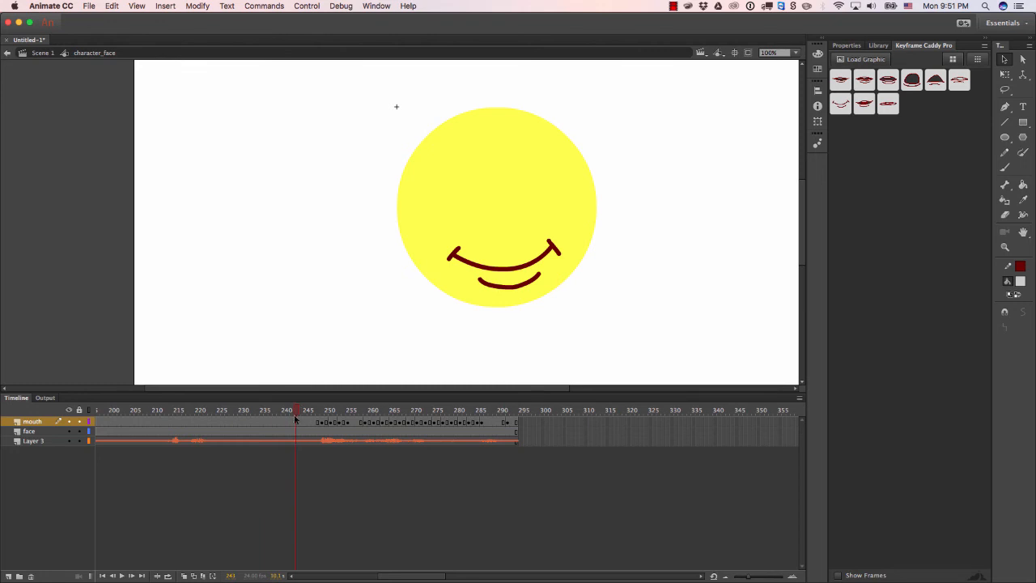
pyautogui.press('Return')
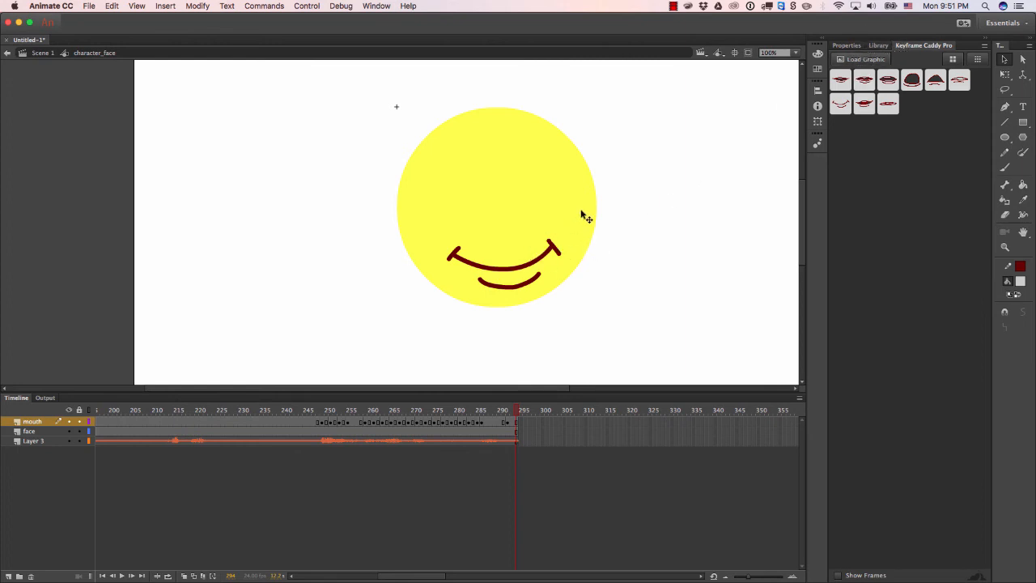
pyautogui.scroll(2, 583, 215)
pyautogui.scroll(-4, 622, 215)
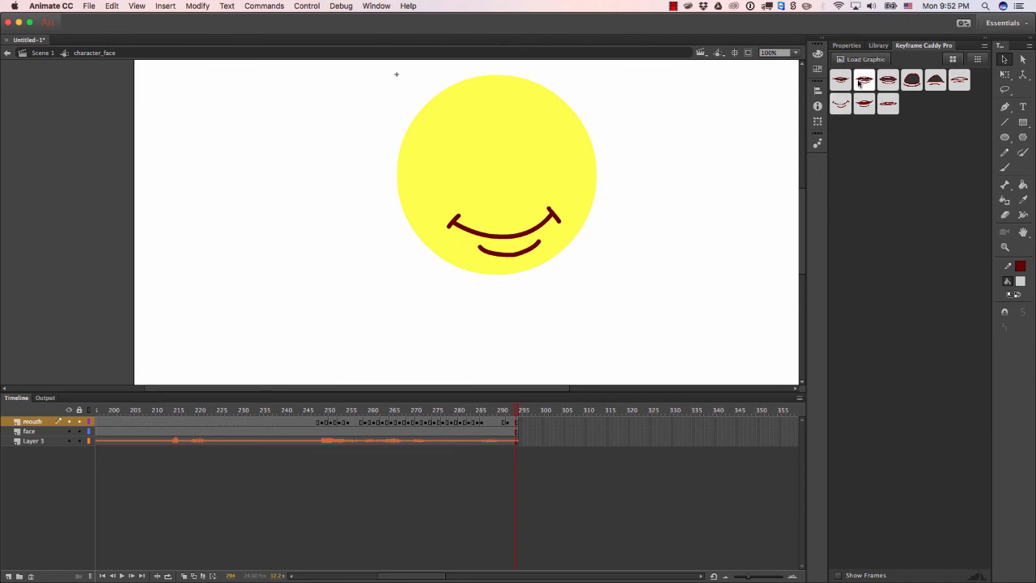
pyautogui.click(505, 410)
pyautogui.moveTo(504, 412); pyautogui.dragTo(495, 413)
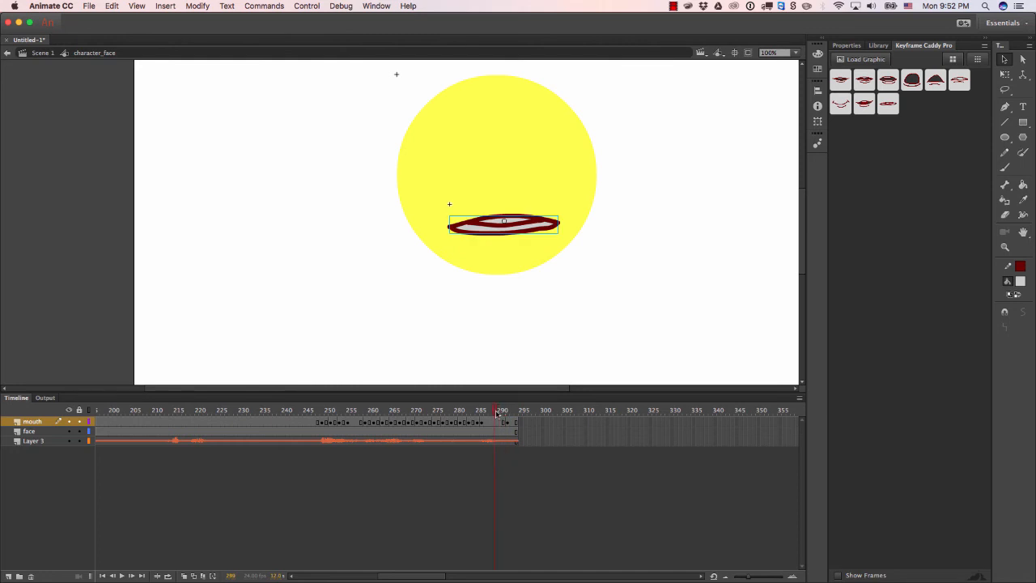
pyautogui.click(887, 105)
pyautogui.press('.')
# Listen from frame 205 and keyframe the mouth with the teeth shape at frame 213, AAAH at 215 and the closed smile at 217.
pyautogui.moveTo(501, 432); pyautogui.dragTo(134, 427)
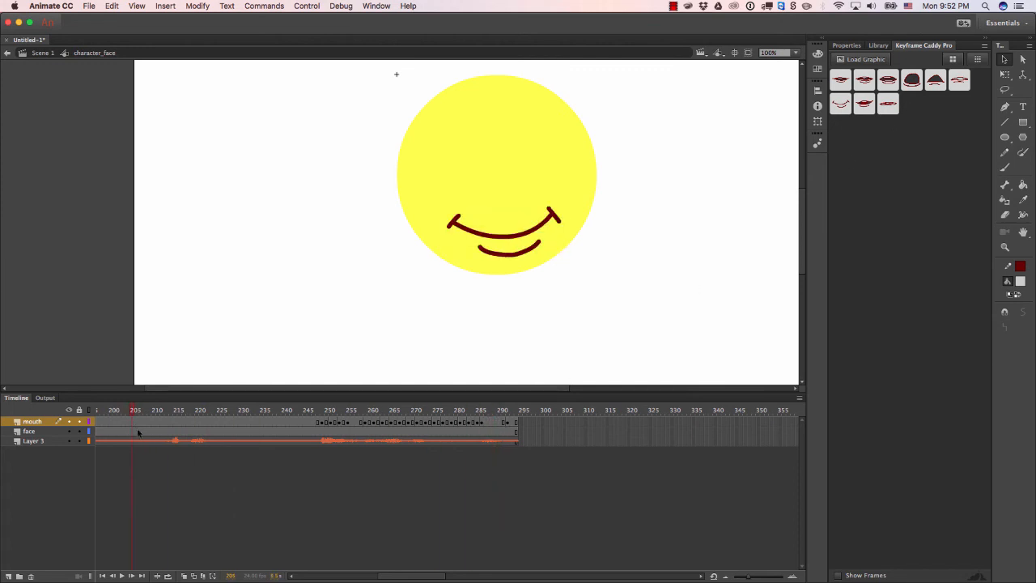
pyautogui.press('Return')
pyautogui.moveTo(195, 415); pyautogui.dragTo(166, 418)
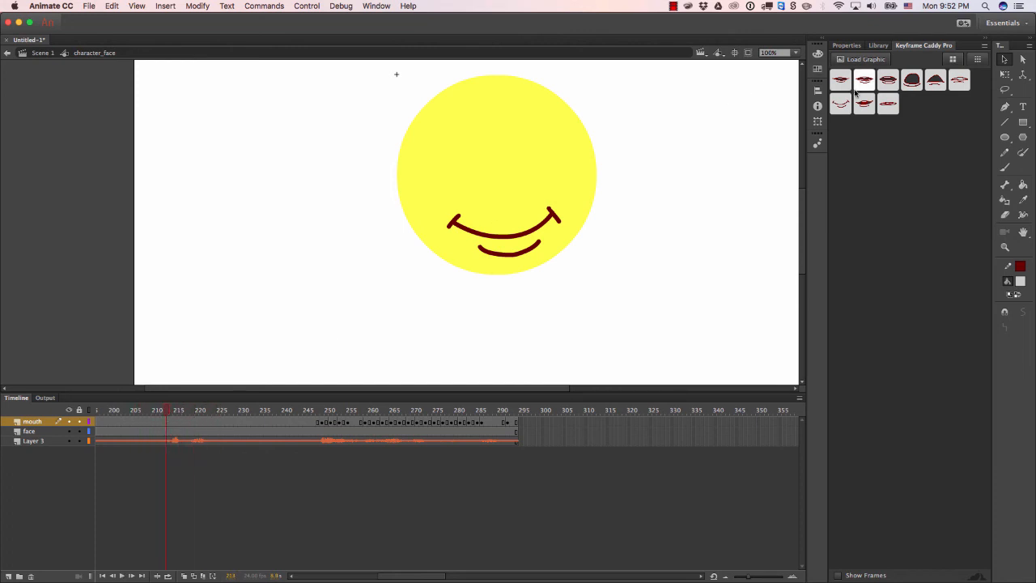
pyautogui.click(887, 103)
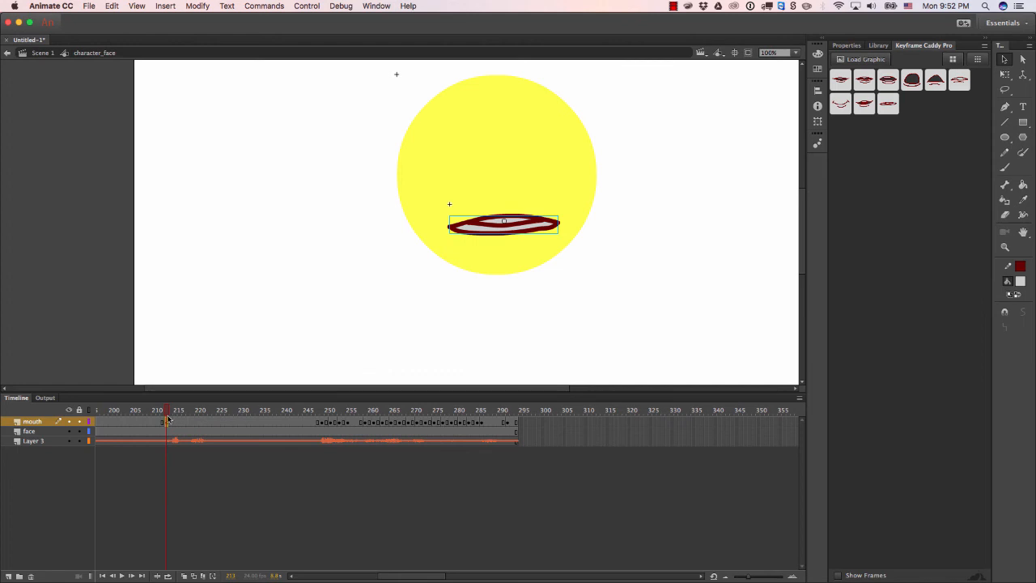
pyautogui.moveTo(167, 417); pyautogui.dragTo(176, 414)
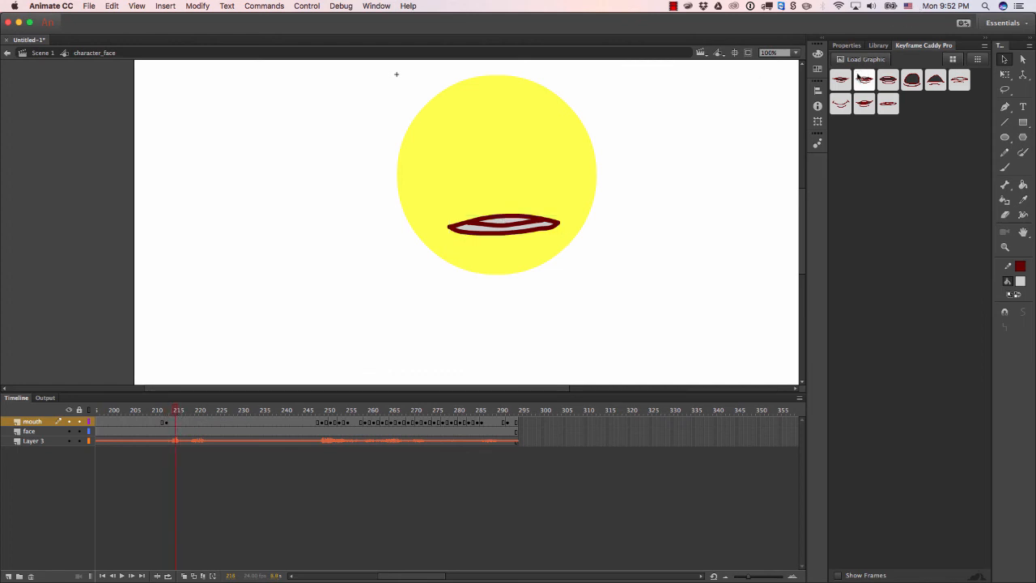
pyautogui.click(840, 79)
pyautogui.moveTo(168, 417); pyautogui.dragTo(185, 416)
pyautogui.click(840, 104)
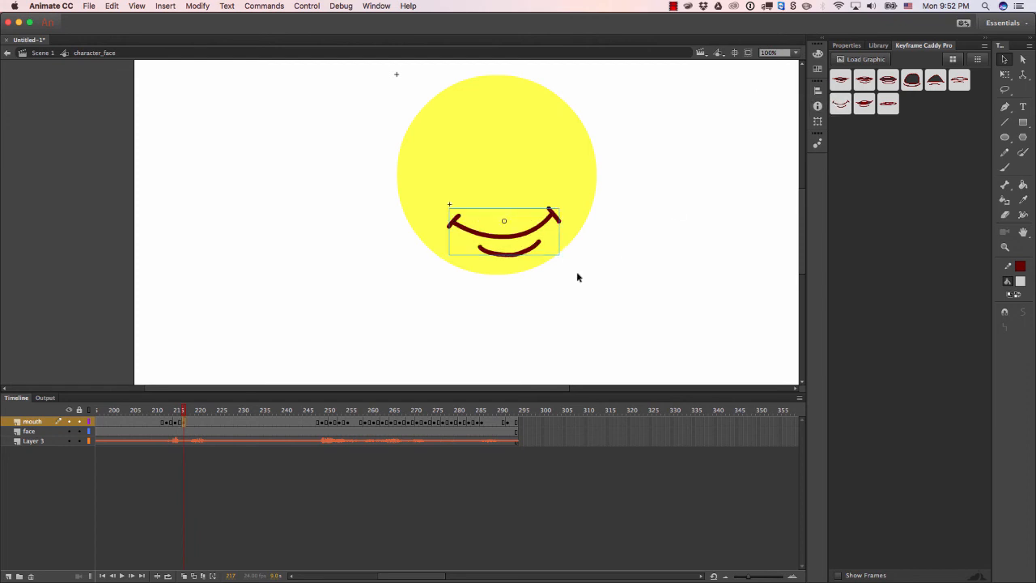
# Keyframe the mouth with the LUH shape at frame 219, AAAH at 221, LUH at 223 and the closed smile at 226.
pyautogui.click(188, 415)
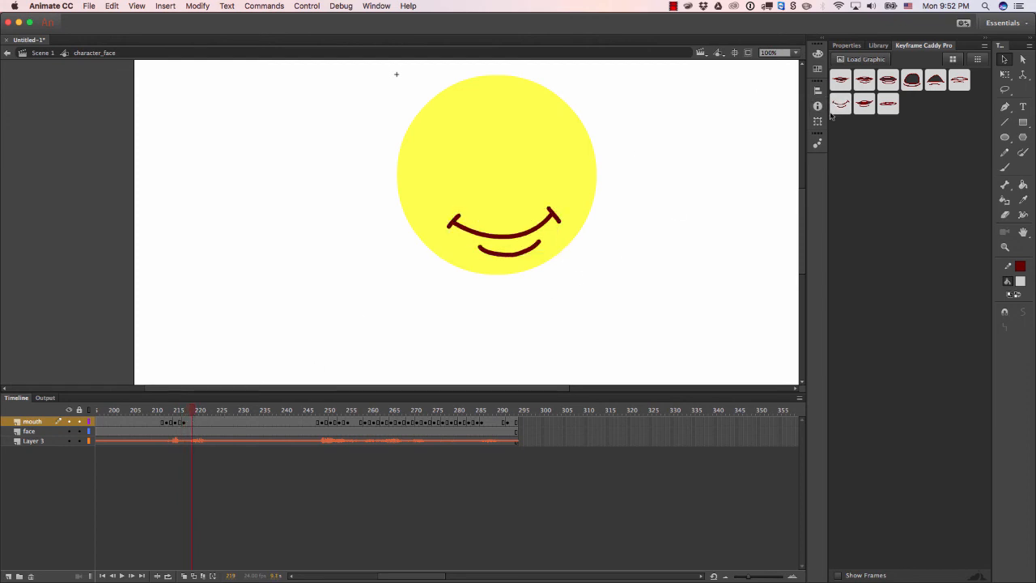
pyautogui.click(863, 103)
pyautogui.click(201, 411)
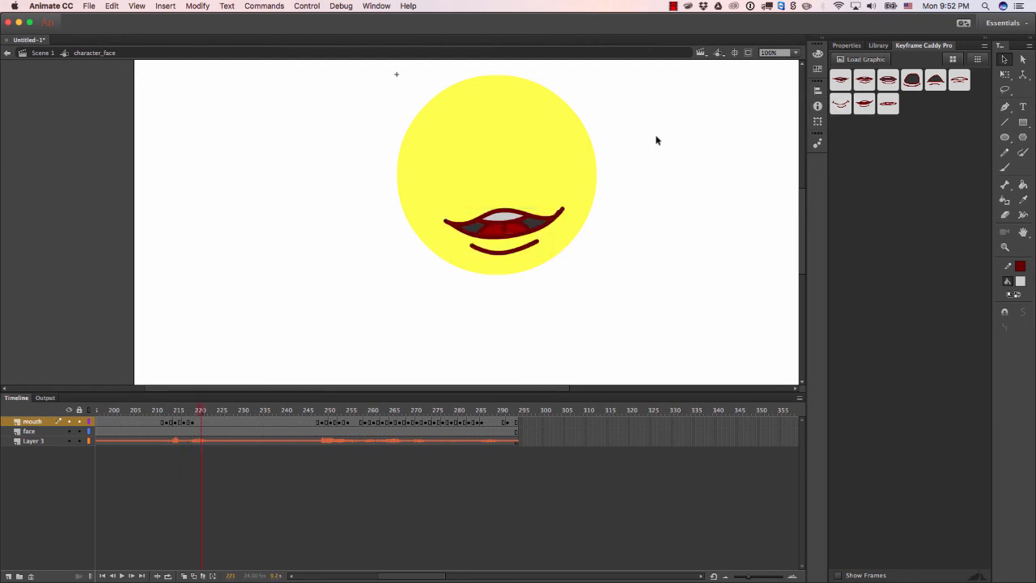
pyautogui.click(840, 79)
pyautogui.click(210, 410)
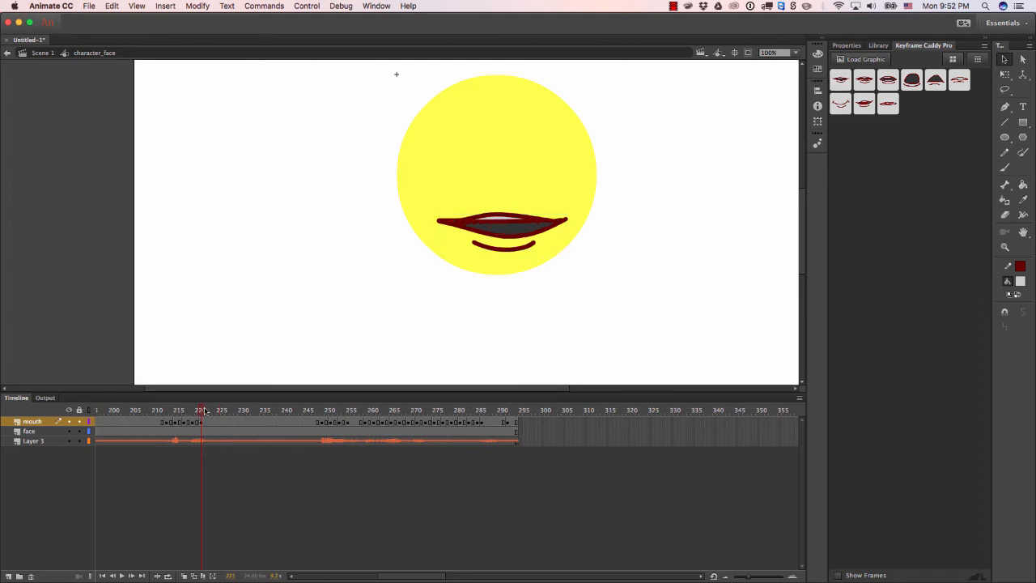
pyautogui.click(863, 104)
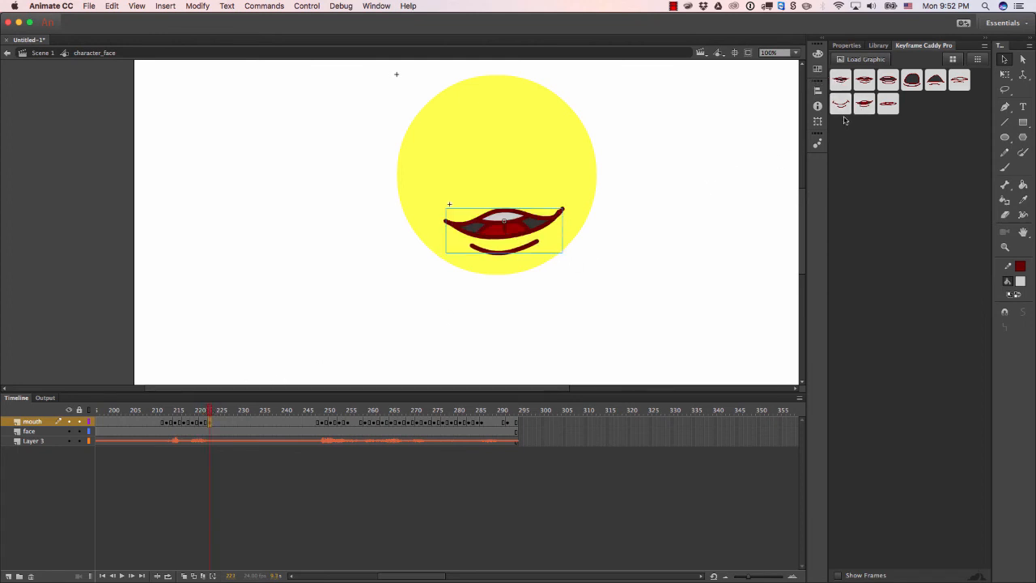
pyautogui.click(223, 411)
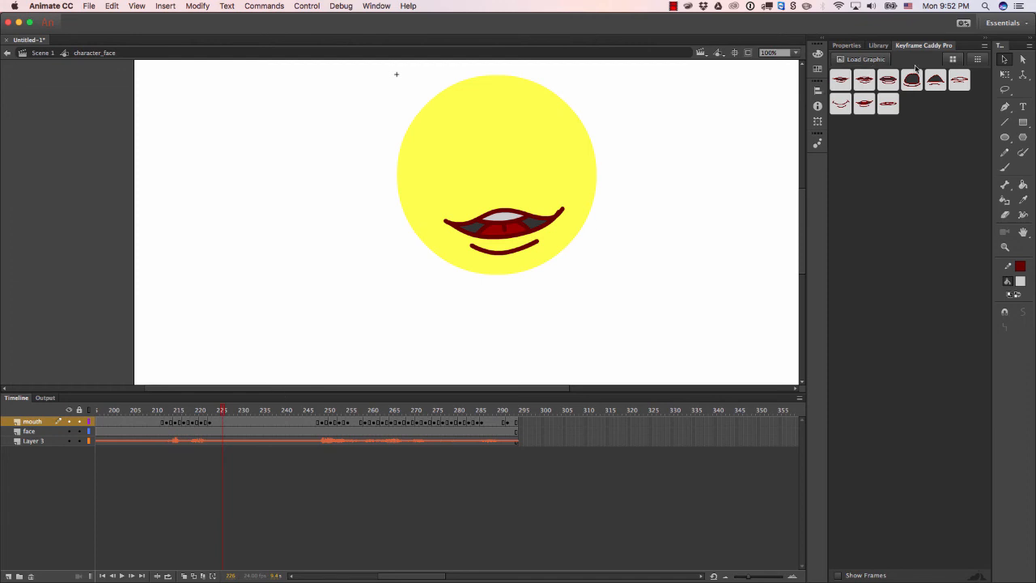
pyautogui.click(840, 103)
# Play back the lip sync from about frame 200 to check the mouth keyframes against the audio.
pyautogui.press('Return')
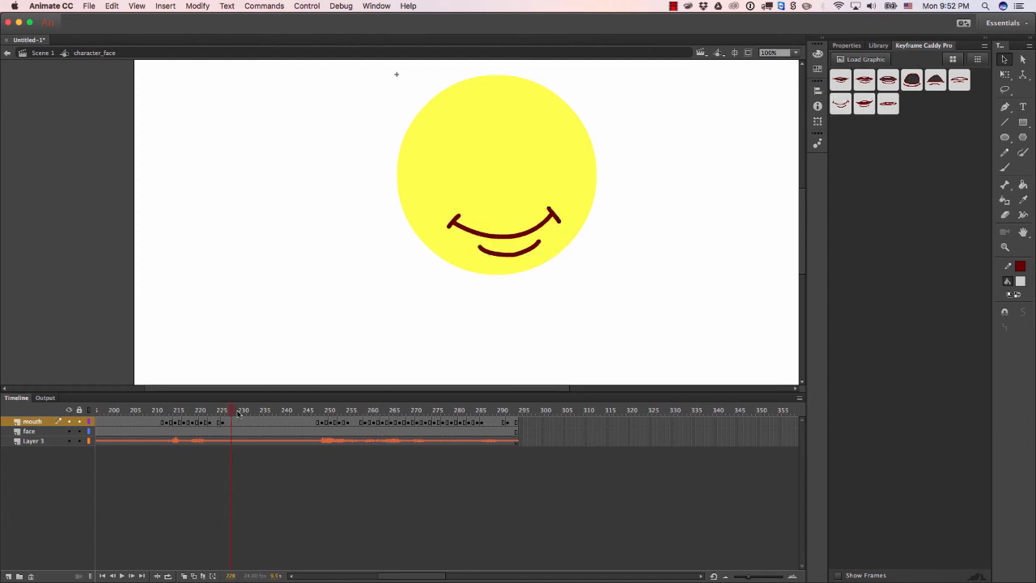
pyautogui.click(157, 423)
pyautogui.click(114, 423)
pyautogui.press('Return')
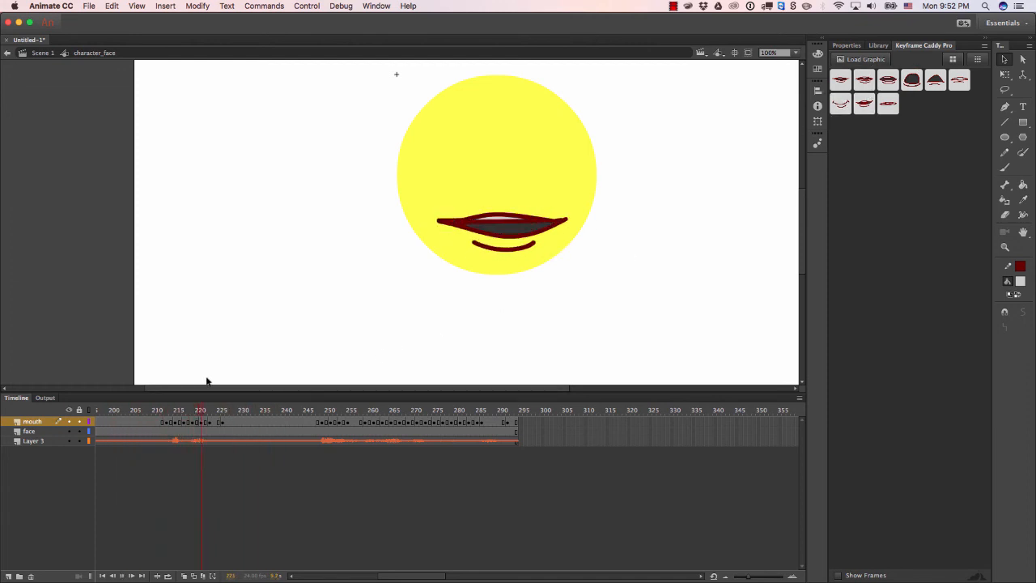
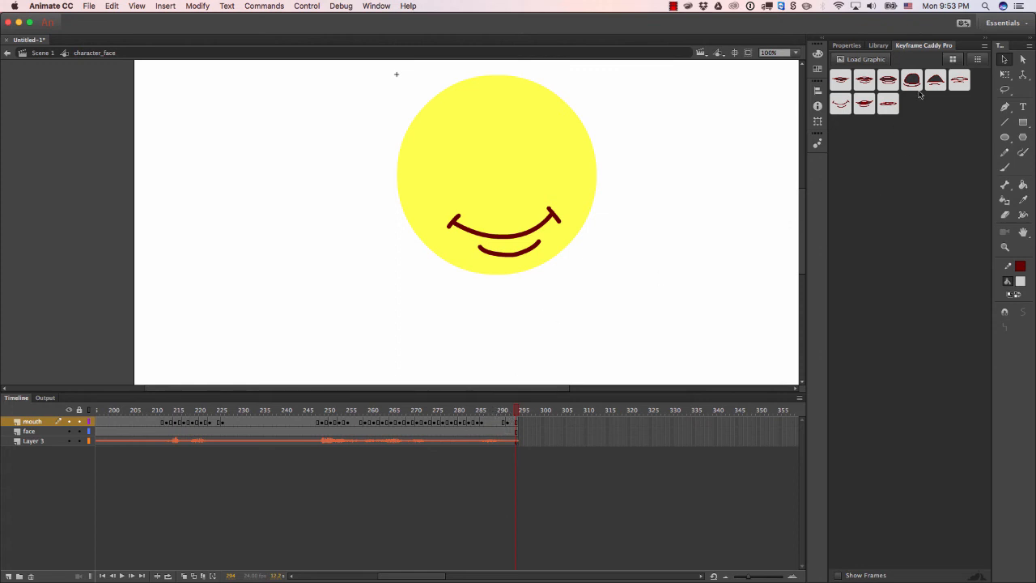
pyautogui.scroll(-2, 450, 357)
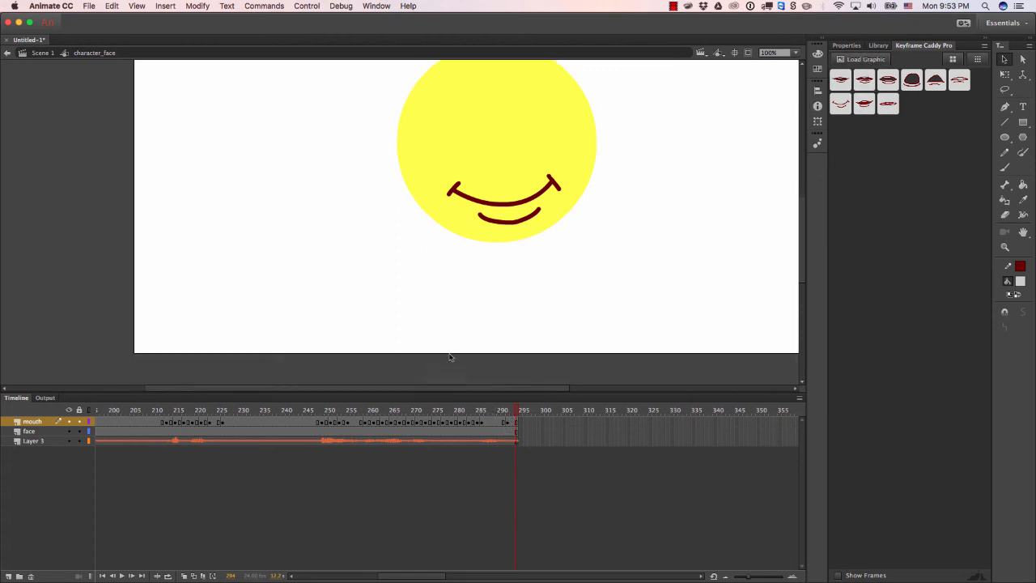
pyautogui.scroll(10, 450, 377)
pyautogui.scroll(-8, 453, 369)
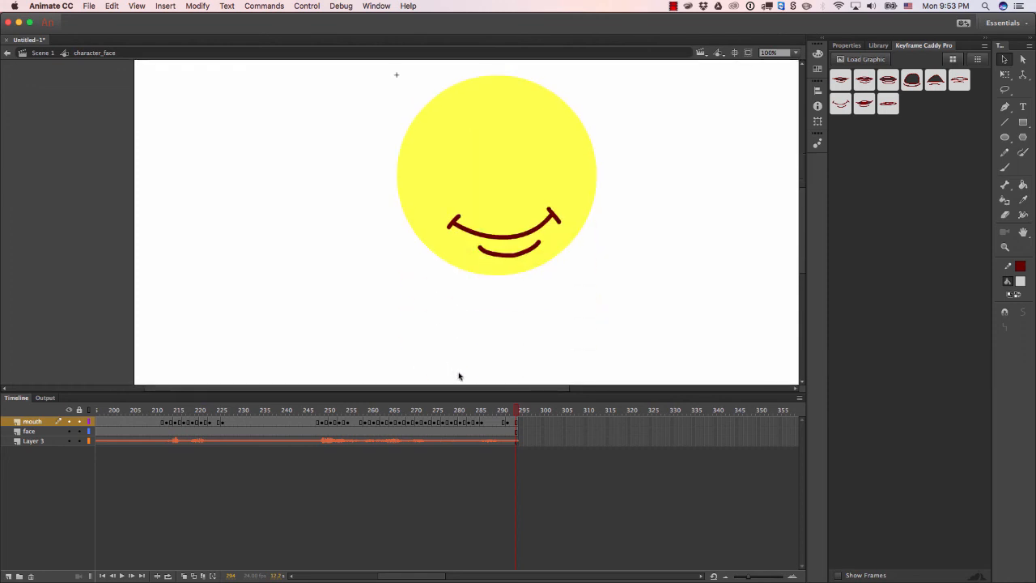
pyautogui.hscroll(4, 459, 389)
pyautogui.scroll(2, 485, 387)
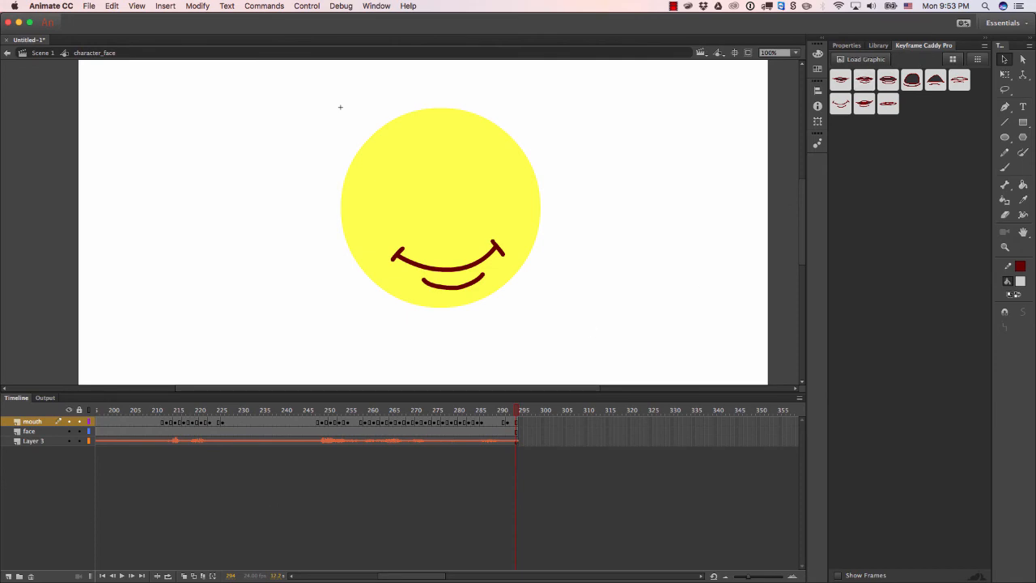
# Switch to Preview to review the mouth shapes in phoneme_mouth_chart_by_cartoonistwill.png, and close the chart.
pyautogui.moveTo(0, 267); pyautogui.dragTo(361, 88)
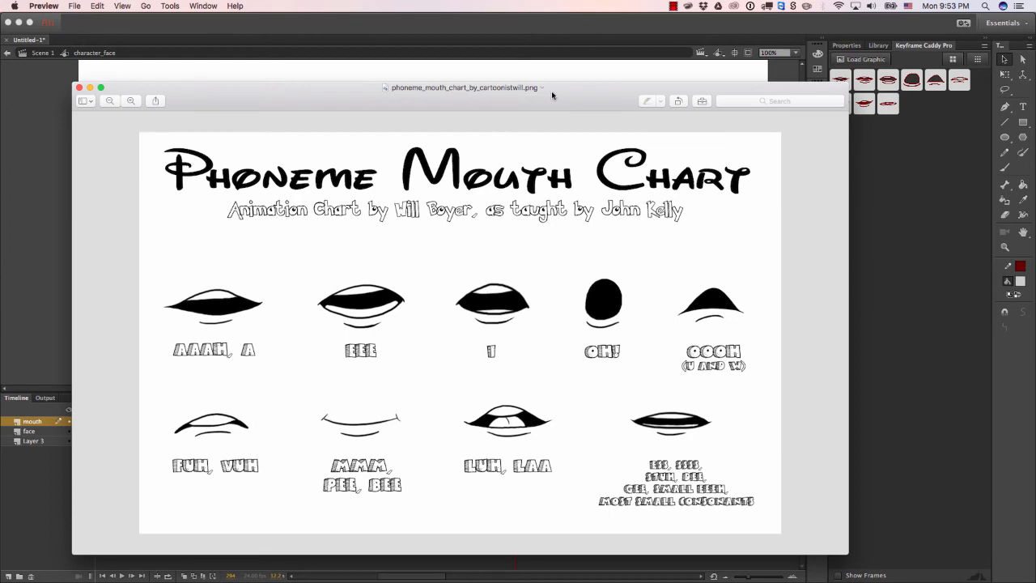
pyautogui.moveTo(551, 95); pyautogui.dragTo(577, 64)
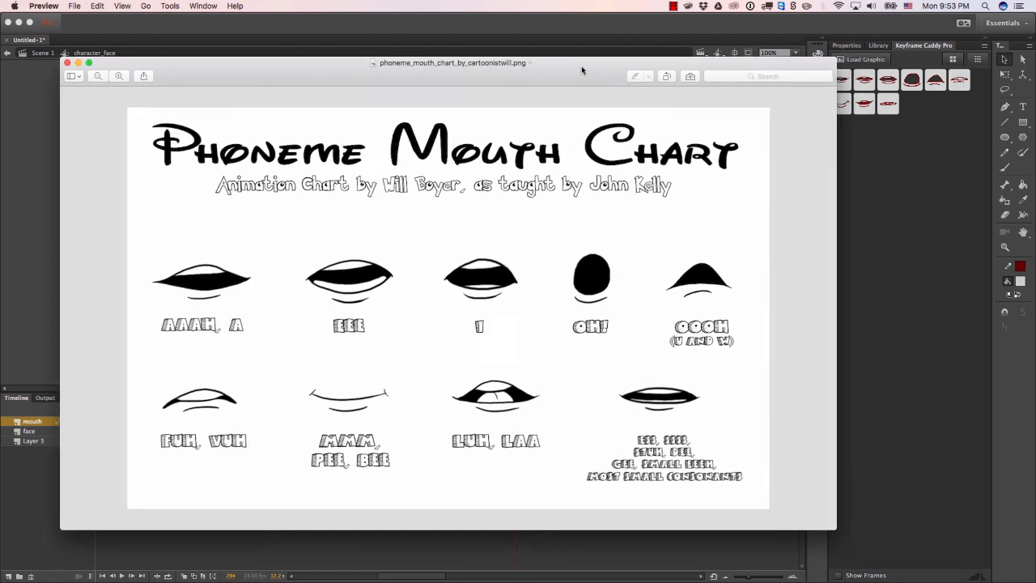
pyautogui.press('super+w')
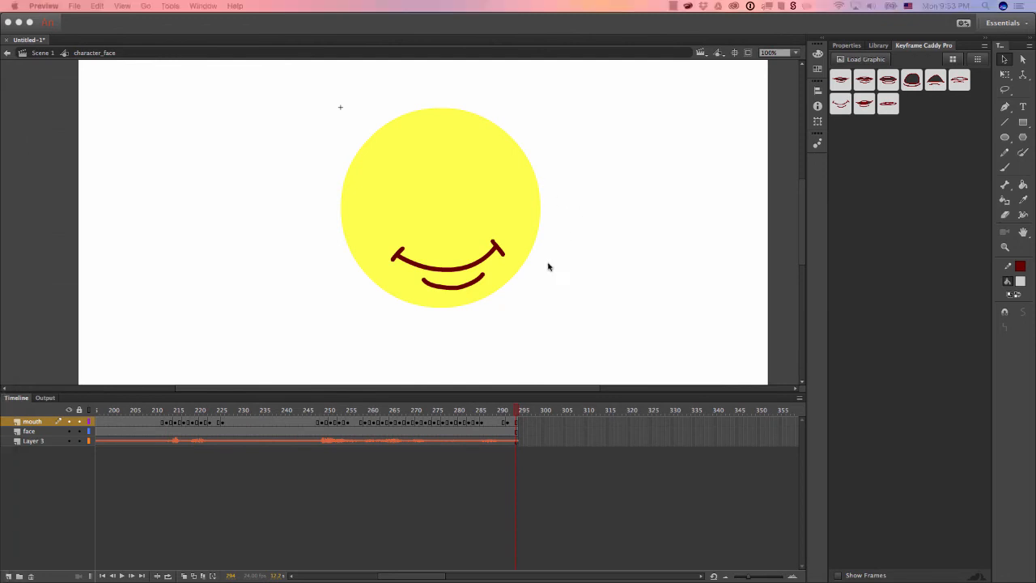
pyautogui.scroll(-2, 531, 259)
pyautogui.scroll(1, 530, 259)
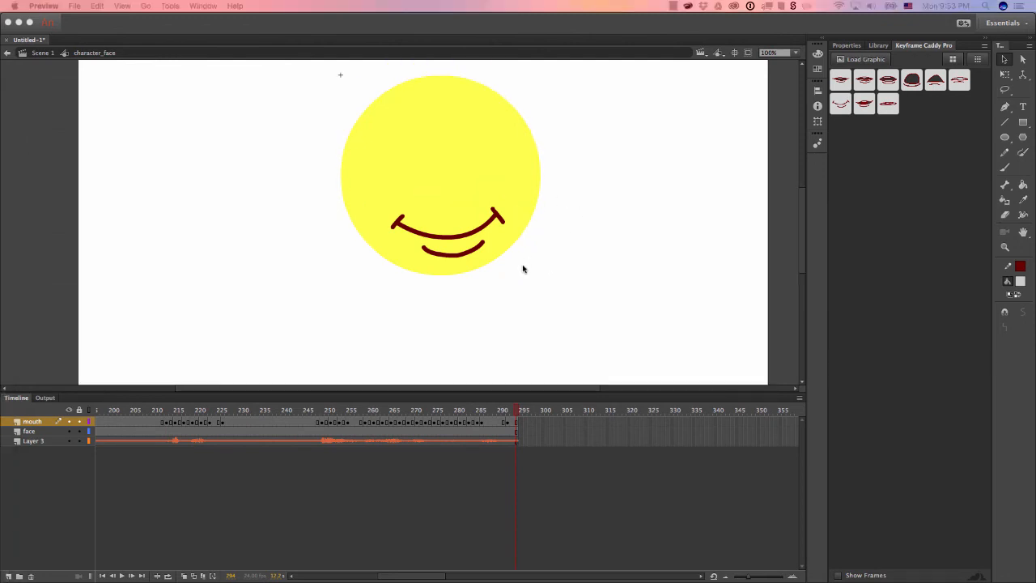
pyautogui.click(496, 413)
pyautogui.click(414, 412)
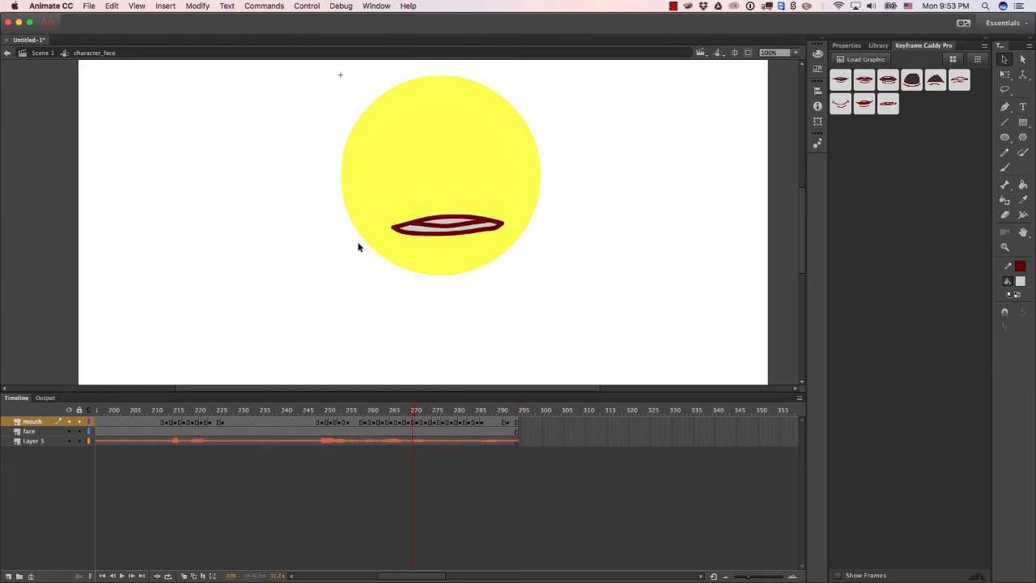
pyautogui.press('super+minus')
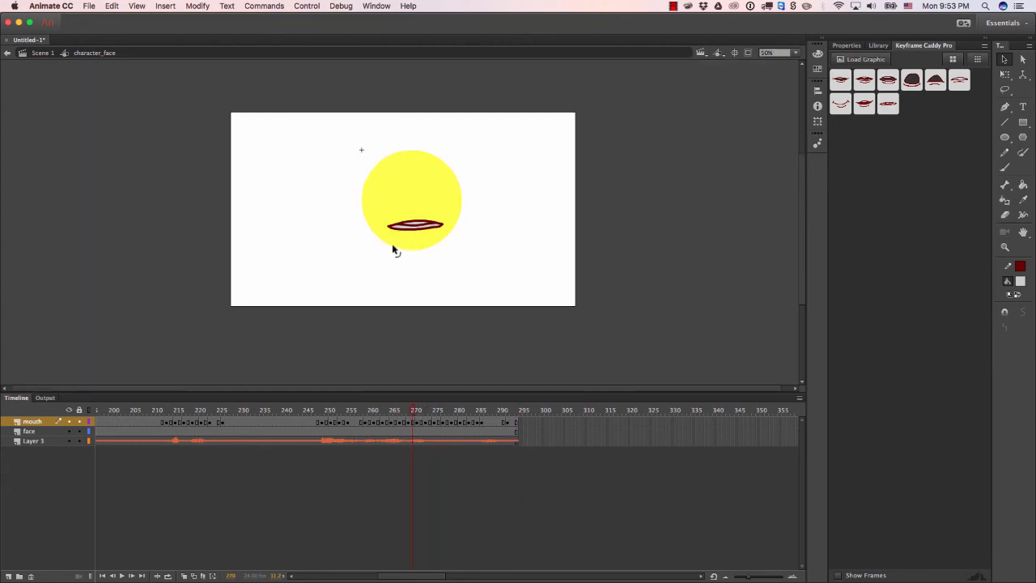
pyautogui.press('super+equal')
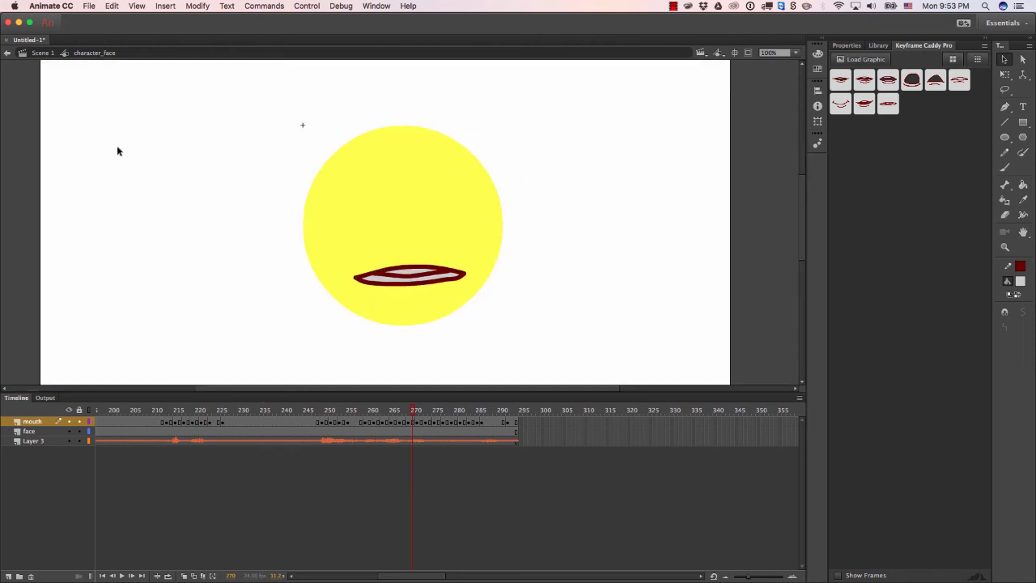
pyautogui.press('super+equal')
pyautogui.press('super+minus')
pyautogui.press('super+minus')
pyautogui.press('super+equal')
# Return to Scene 1, deselect the face, test the movie and close the Untitled-1.swf preview.
pyautogui.click(43, 53)
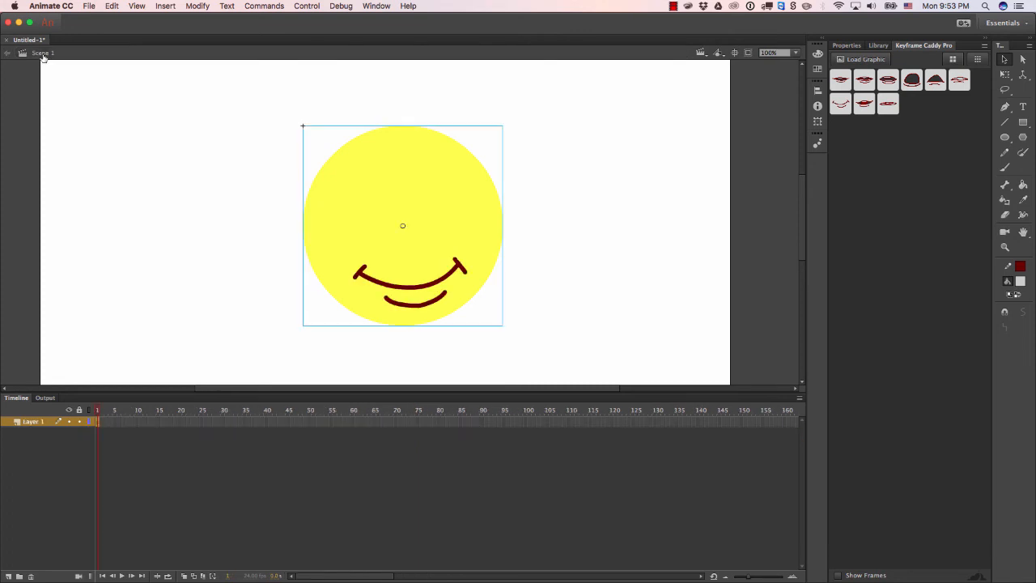
pyautogui.press('super+shift+a')
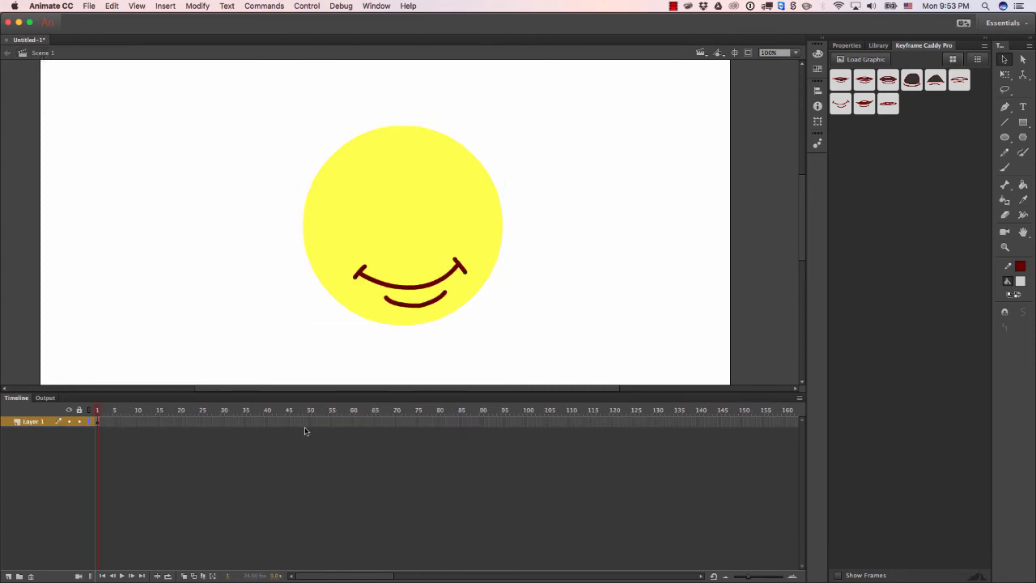
pyautogui.press('super+o')
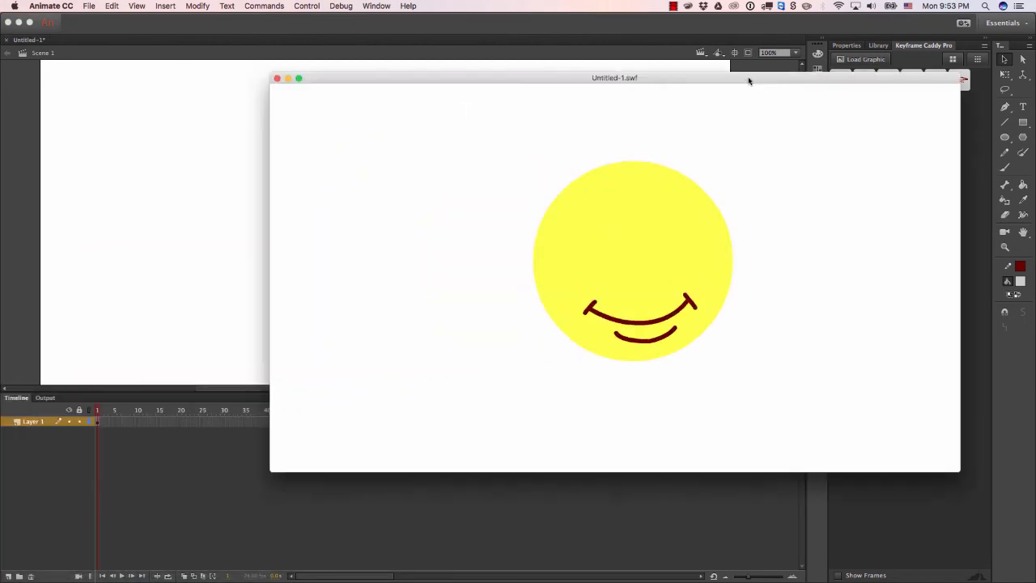
pyautogui.moveTo(629, 85); pyautogui.dragTo(503, 125)
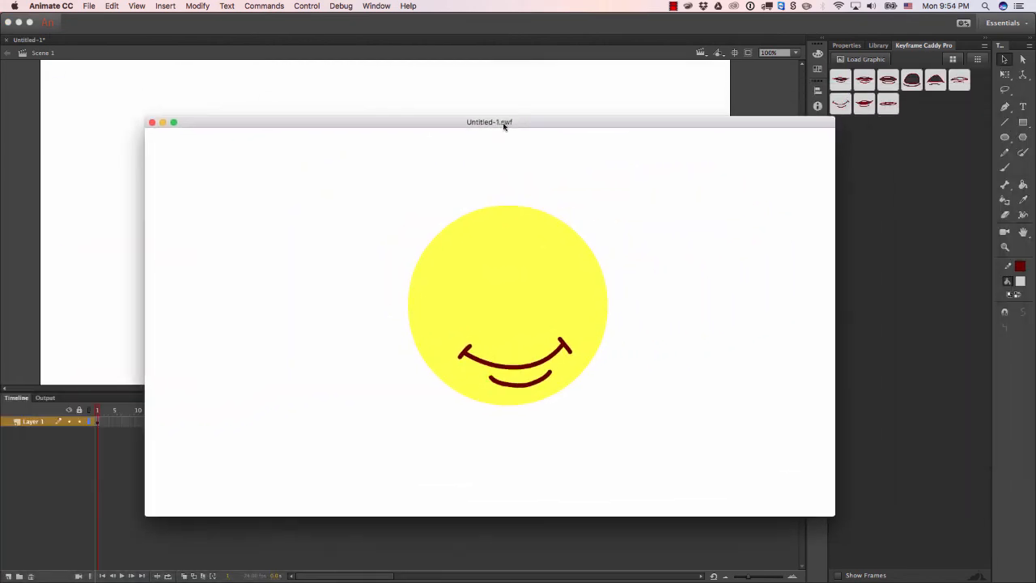
pyautogui.click(151, 123)
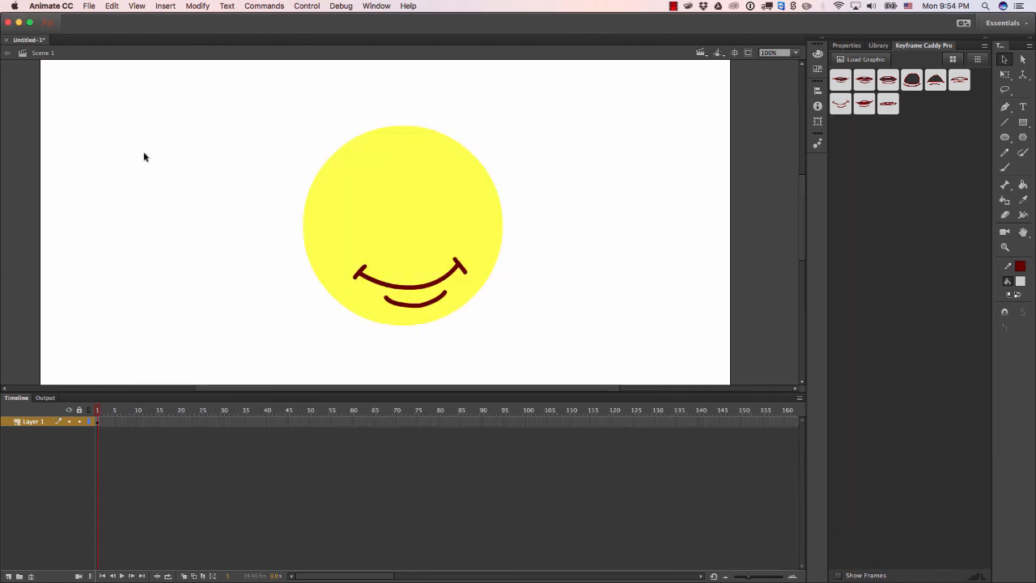
# Extend Layer 1 in Scene 1 past frame 155 and play the timeline to check the mouth animation.
pyautogui.click(765, 424)
pyautogui.press('F5')
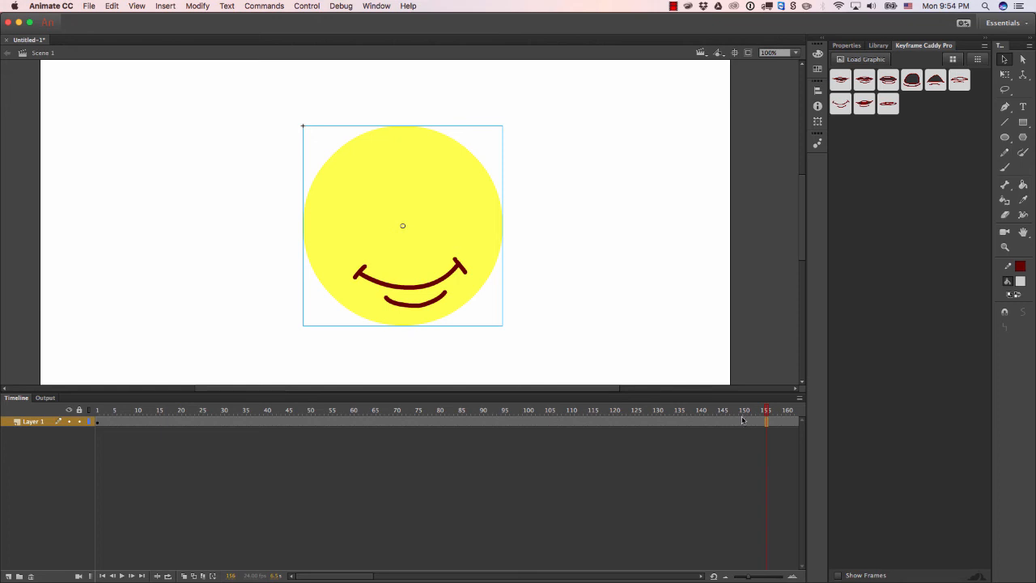
pyautogui.press('Return')
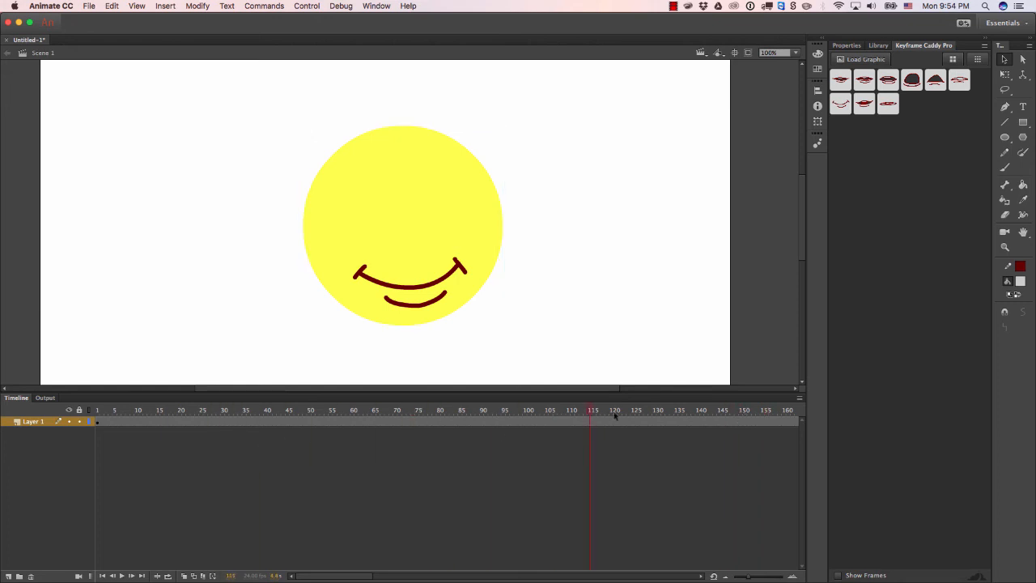
# Open the character_face symbol to check where its last frame falls, and return to Scene 1.
pyautogui.doubleClick(412, 268)
pyautogui.moveTo(358, 575); pyautogui.dragTo(464, 574)
pyautogui.click(266, 413)
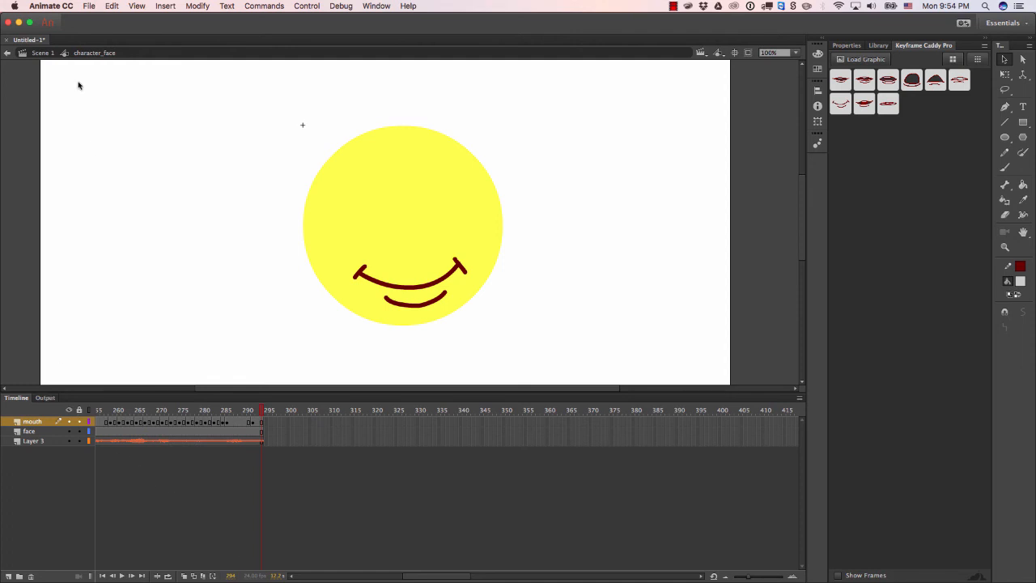
pyautogui.click(43, 53)
pyautogui.click(421, 543)
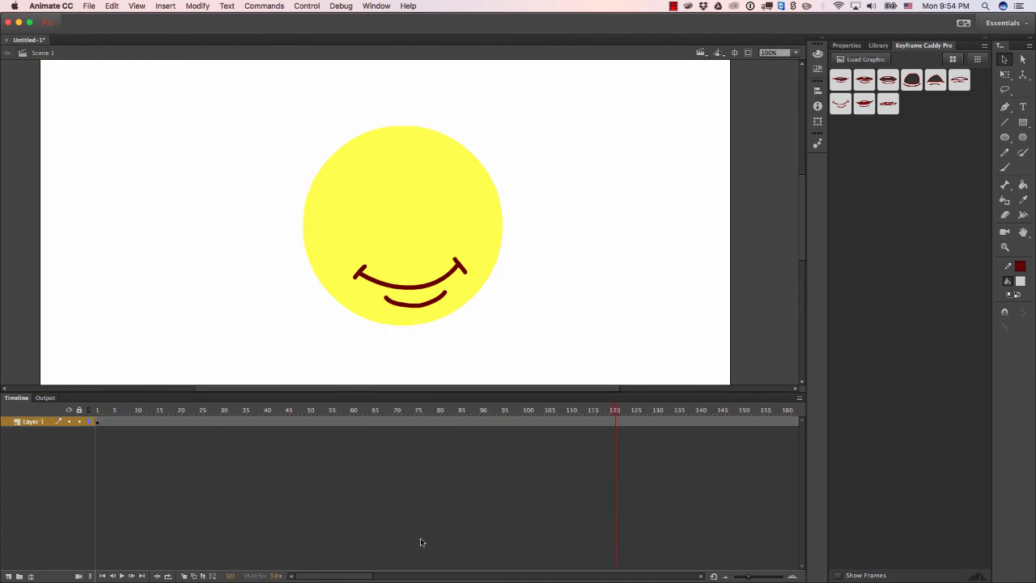
# Extend Layer 1 in Scene 1 to frame 294 and play the animation from about frame 211.
pyautogui.hscroll(10, 405, 577)
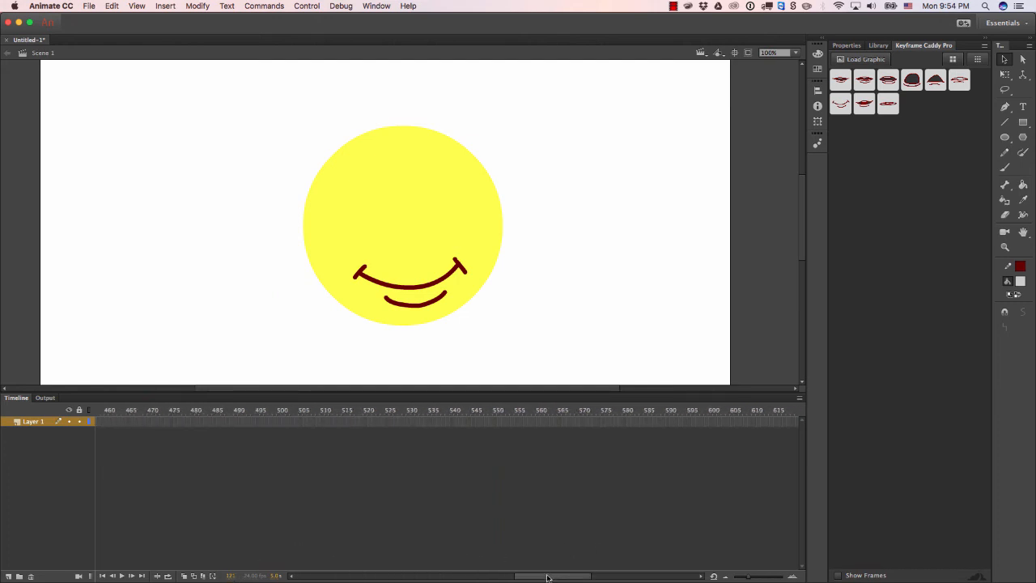
pyautogui.moveTo(552, 575); pyautogui.dragTo(406, 570)
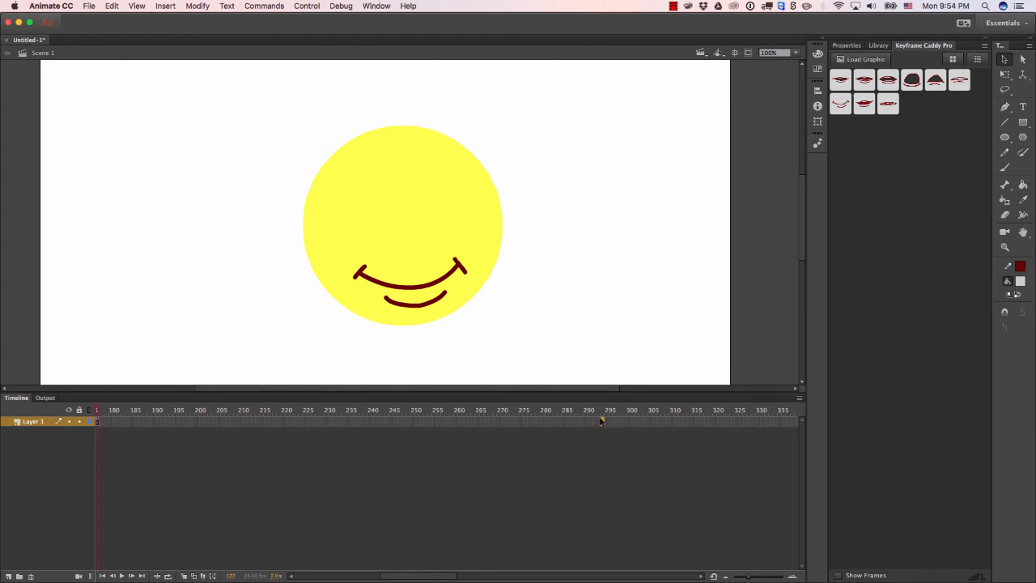
pyautogui.press('F5')
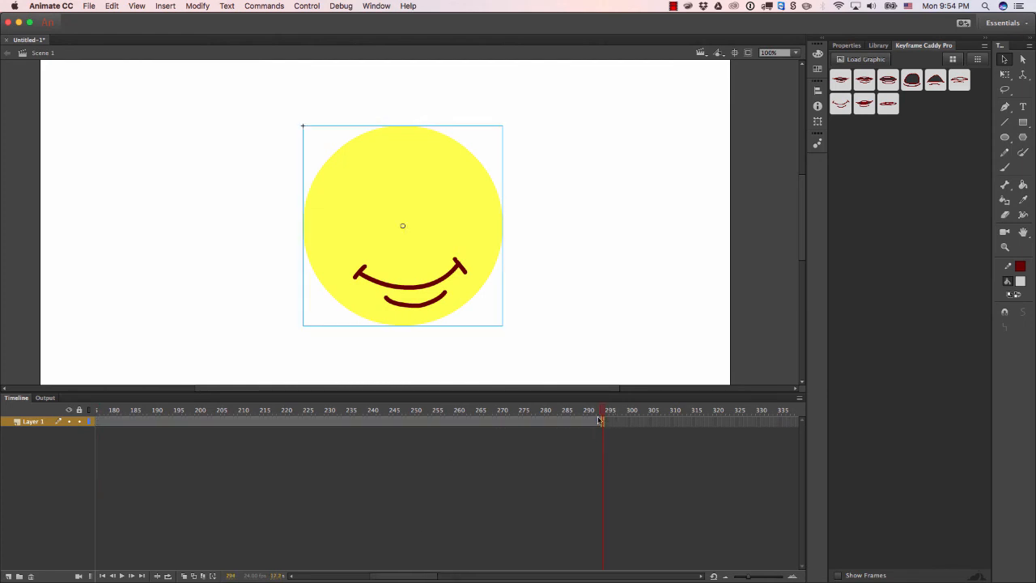
pyautogui.moveTo(579, 407); pyautogui.dragTo(247, 423)
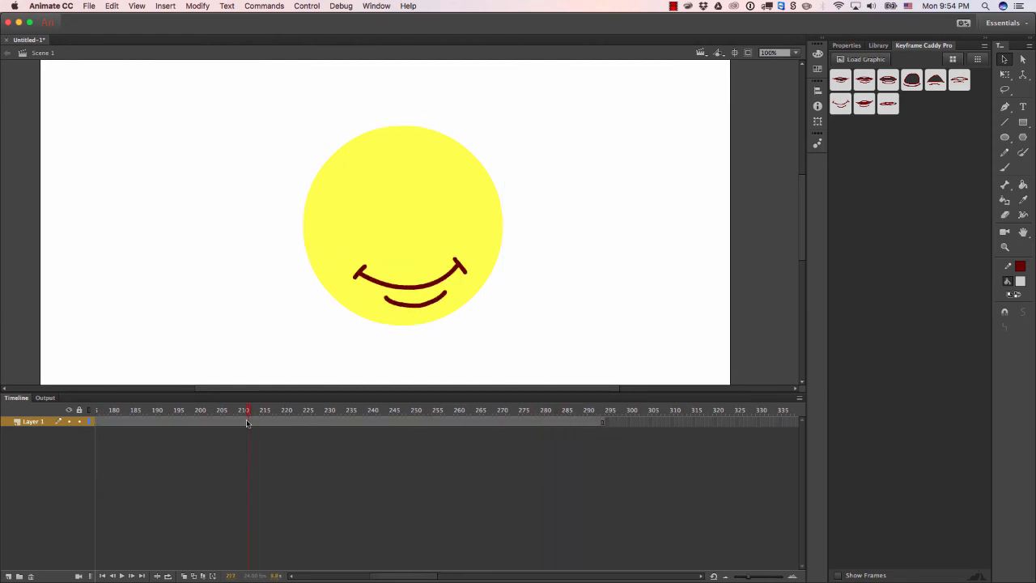
pyautogui.press('Return')
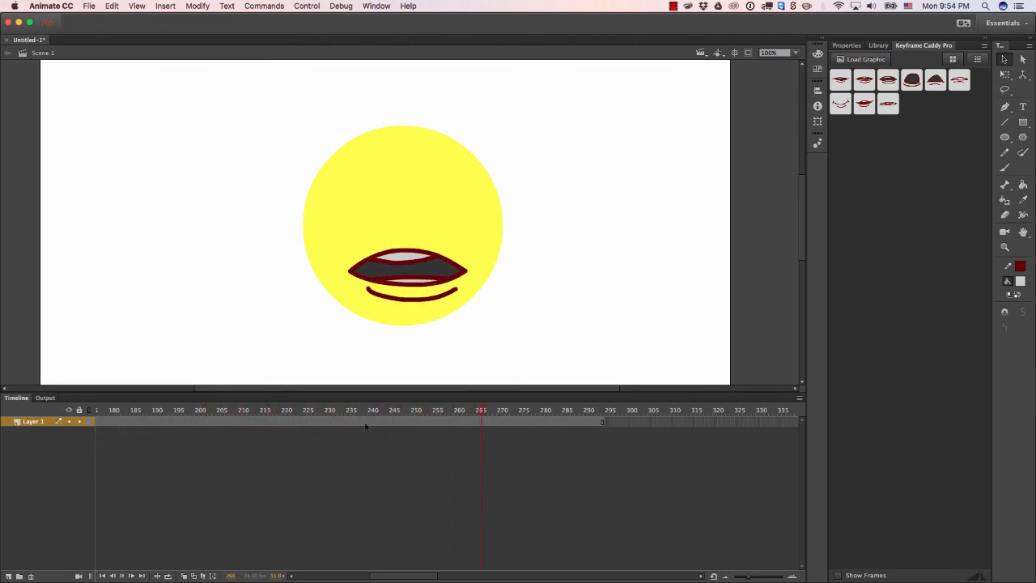
# Rename Layer 1 in Scene 1 as animation.
pyautogui.doubleClick(35, 421)
pyautogui.write('ar')
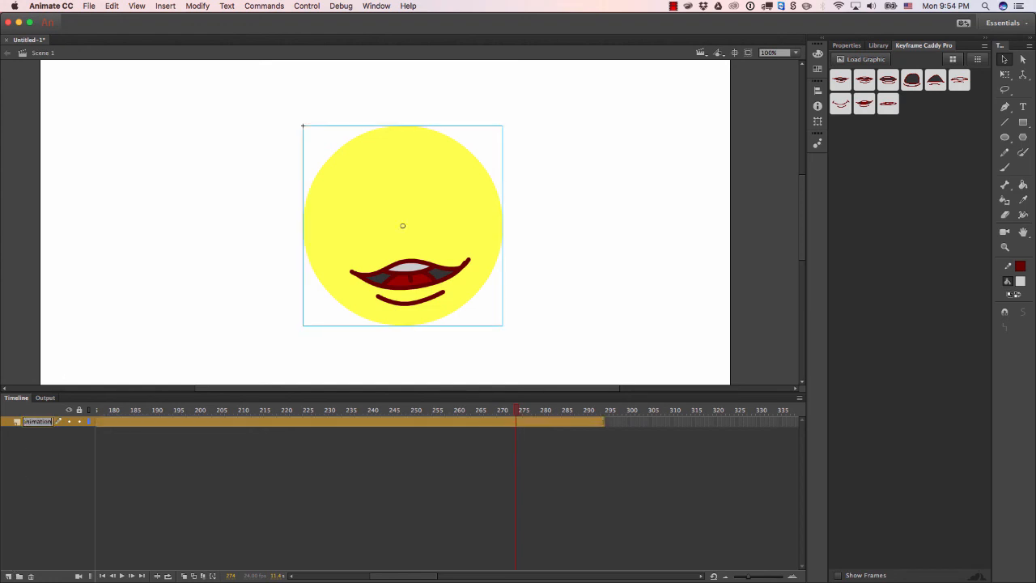
pyautogui.press('Return')
pyautogui.click(43, 486)
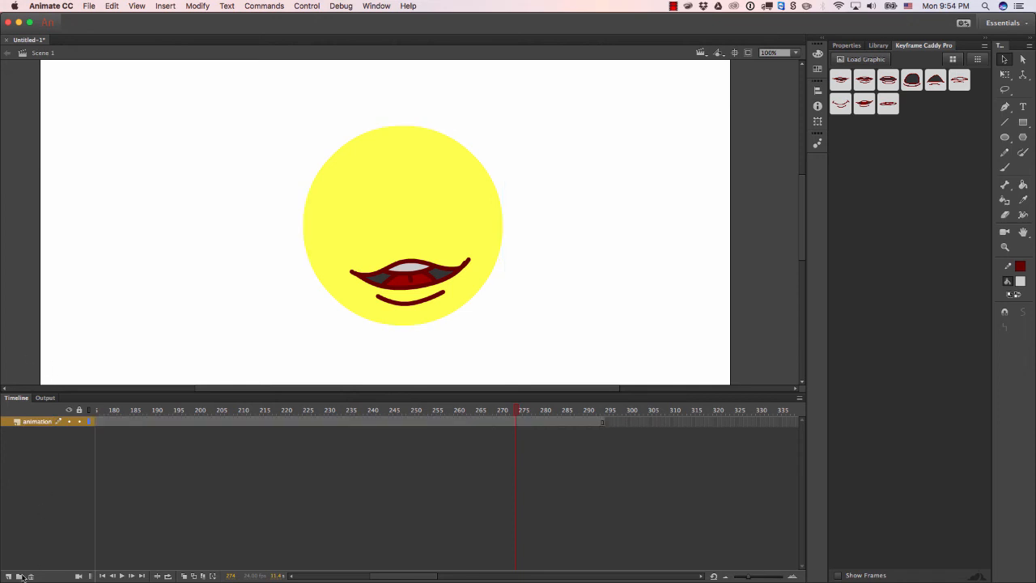
# Open the character_face symbol and rename its Layer 3 as audio.
pyautogui.doubleClick(398, 307)
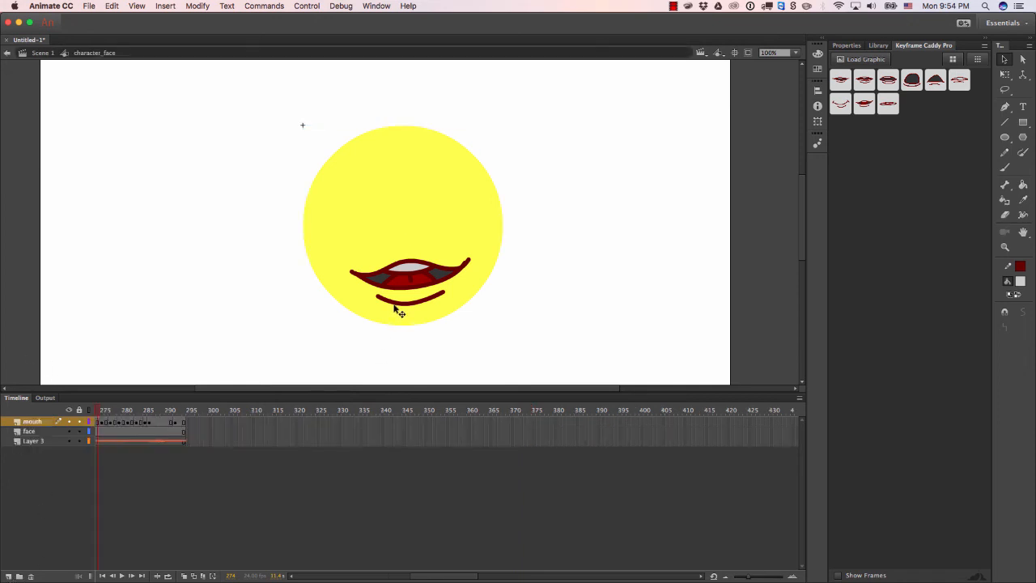
pyautogui.doubleClick(37, 441)
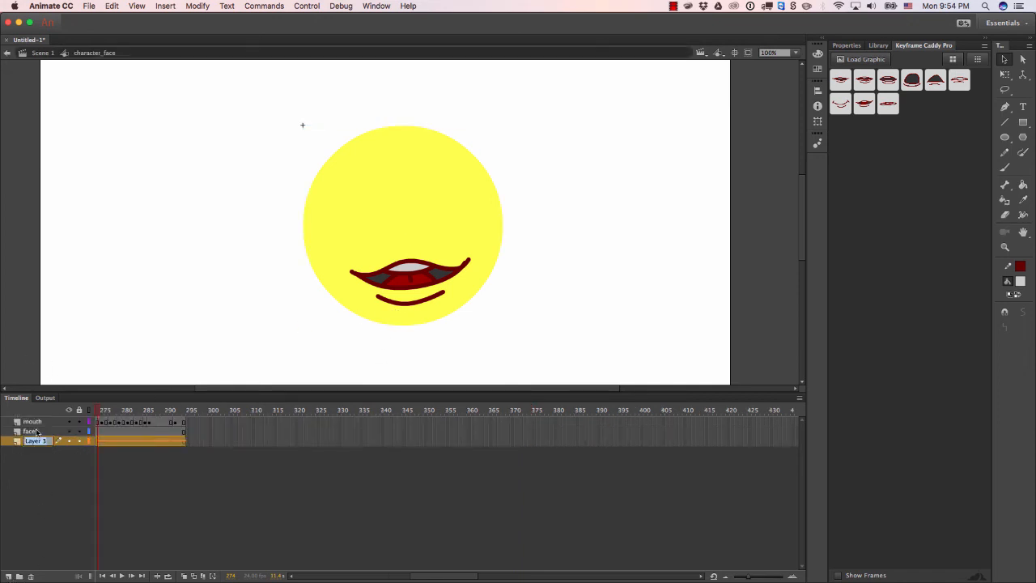
pyautogui.write('eudio')
pyautogui.press('Return')
# Copy the audio layer from character_face into Scene 1, place it below the animation layer, and play the scene.
pyautogui.rightClick(47, 442)
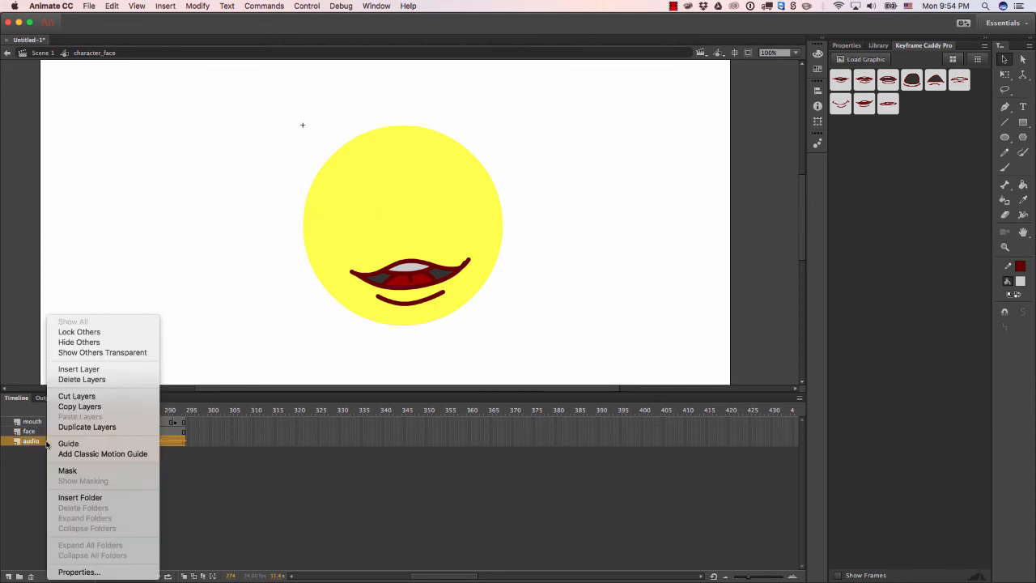
pyautogui.click(88, 406)
pyautogui.click(43, 54)
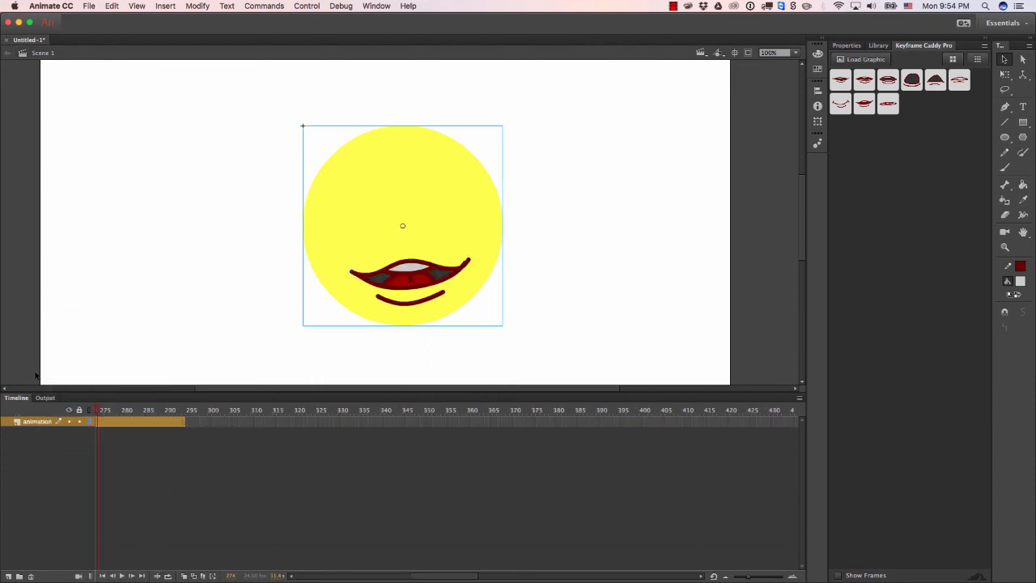
pyautogui.rightClick(36, 423)
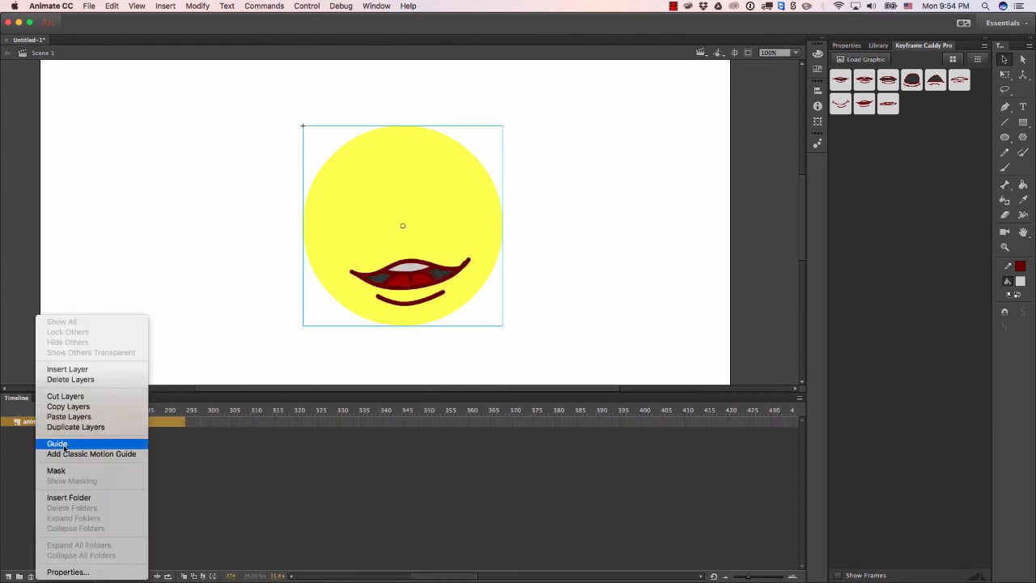
pyautogui.click(69, 417)
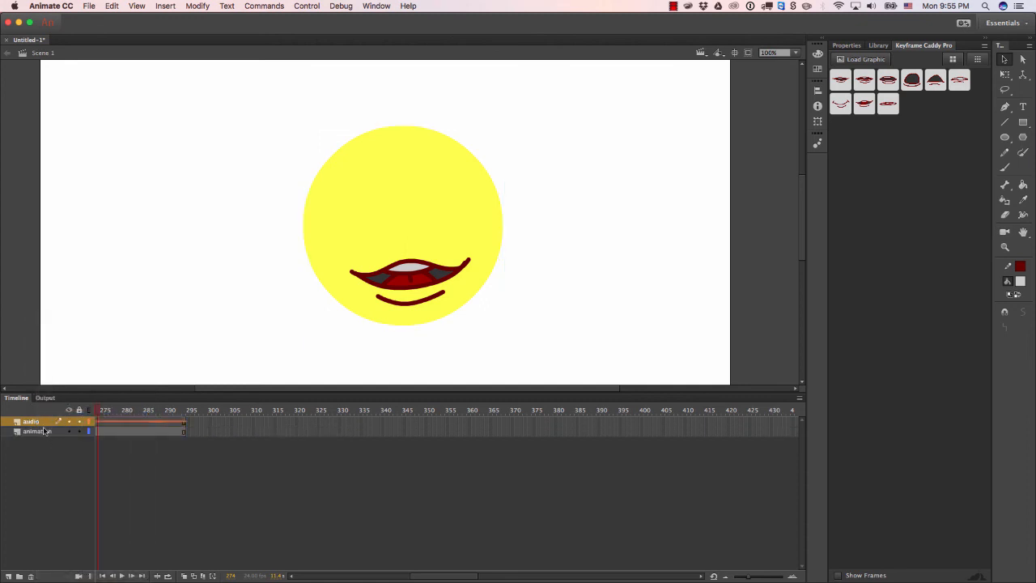
pyautogui.moveTo(95, 417)
pyautogui.mouseDown()
pyautogui.moveTo(195, 417)
pyautogui.moveTo(116, 413)
pyautogui.mouseUp()
pyautogui.press('Return')
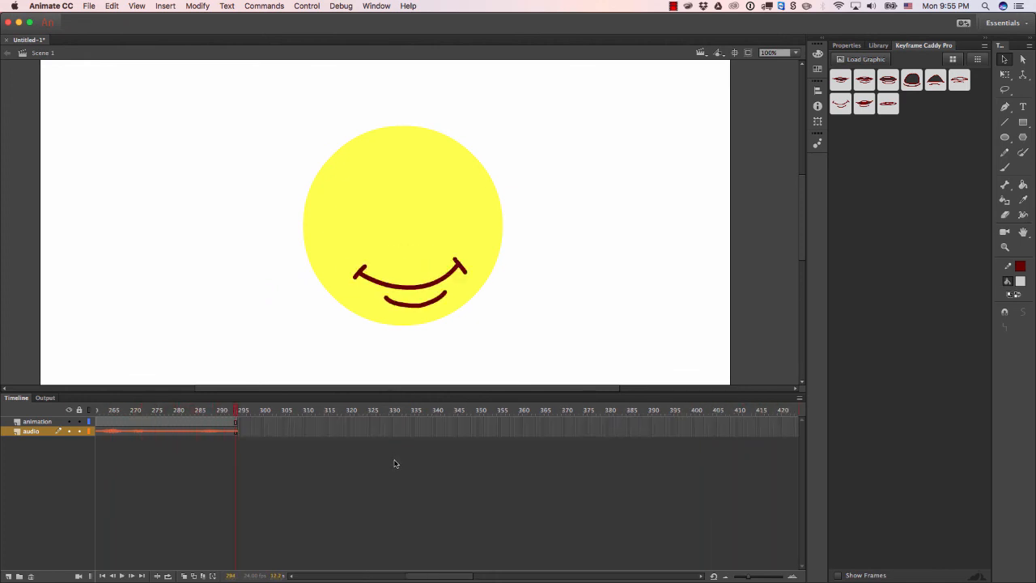
# Open the character_face symbol for editing and add a new layer above the mouth layer.
pyautogui.click(405, 233)
pyautogui.doubleClick(412, 233)
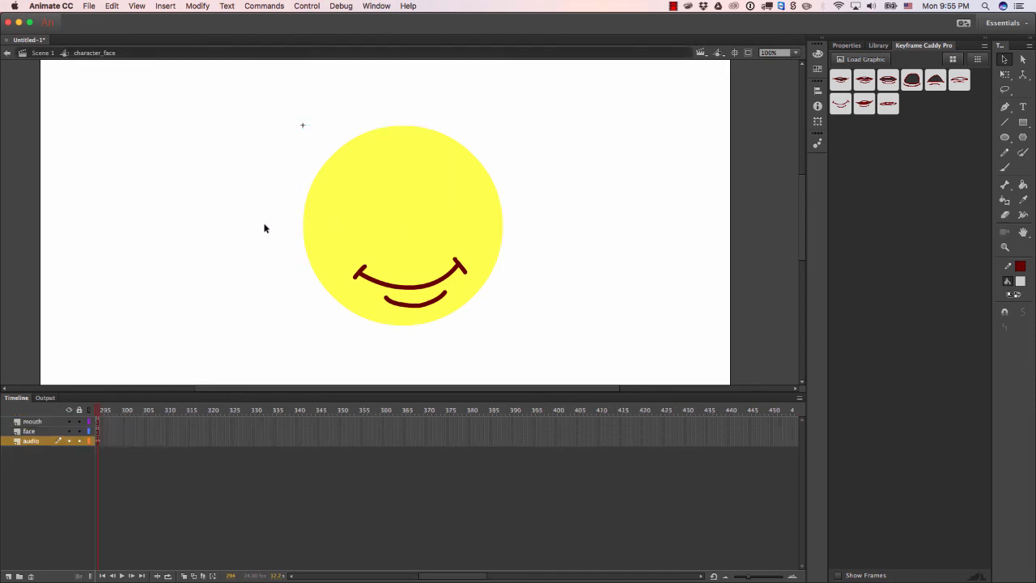
pyautogui.moveTo(279, 293); pyautogui.dragTo(227, 219)
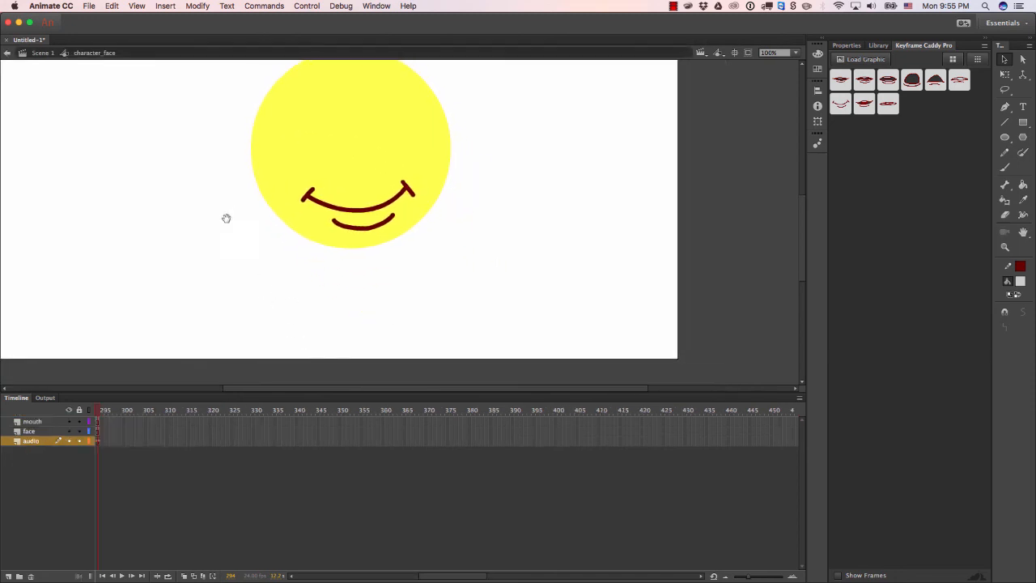
pyautogui.moveTo(357, 203); pyautogui.dragTo(314, 242)
pyautogui.moveTo(195, 238); pyautogui.dragTo(210, 269)
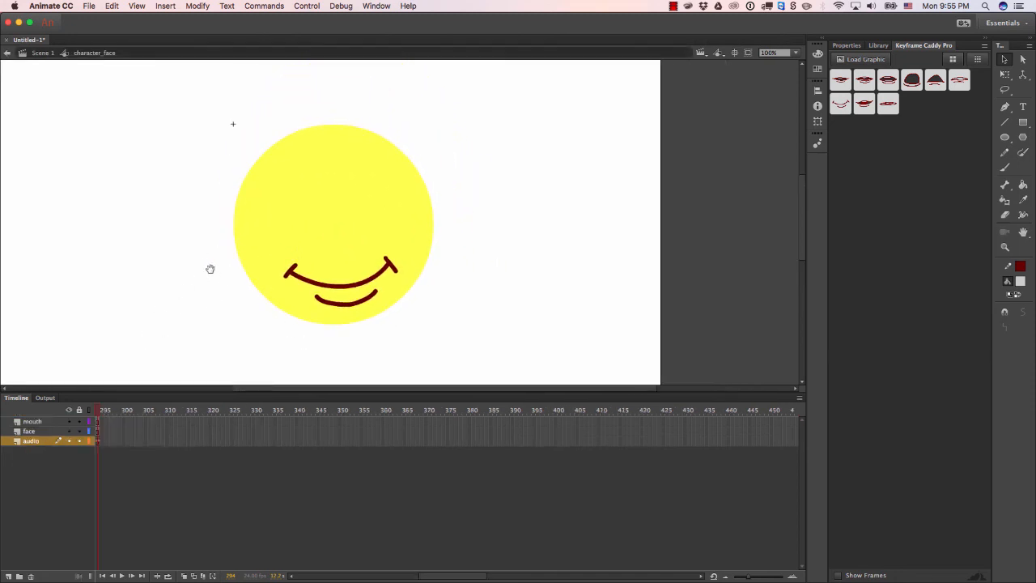
pyautogui.click(32, 422)
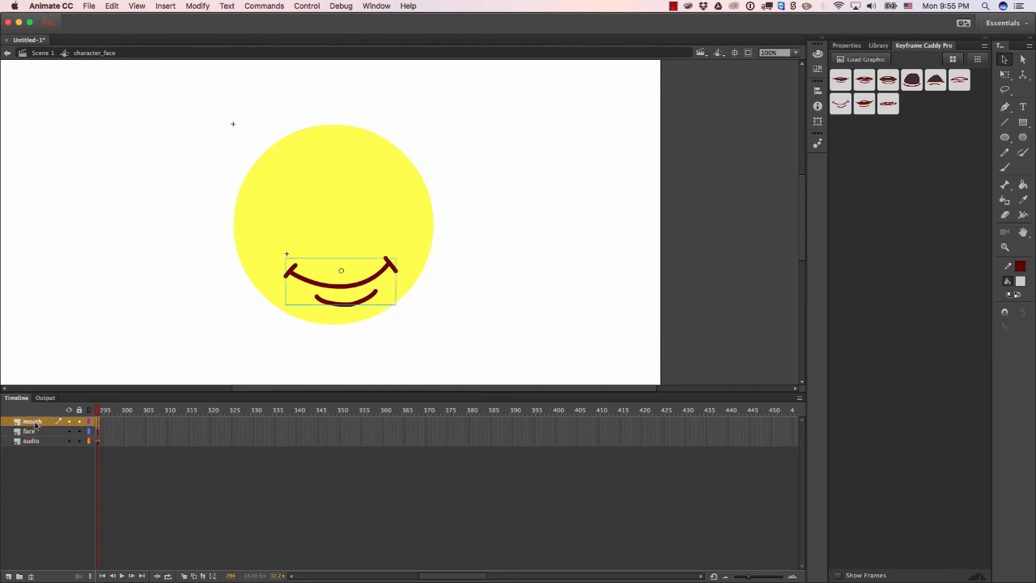
pyautogui.click(8, 575)
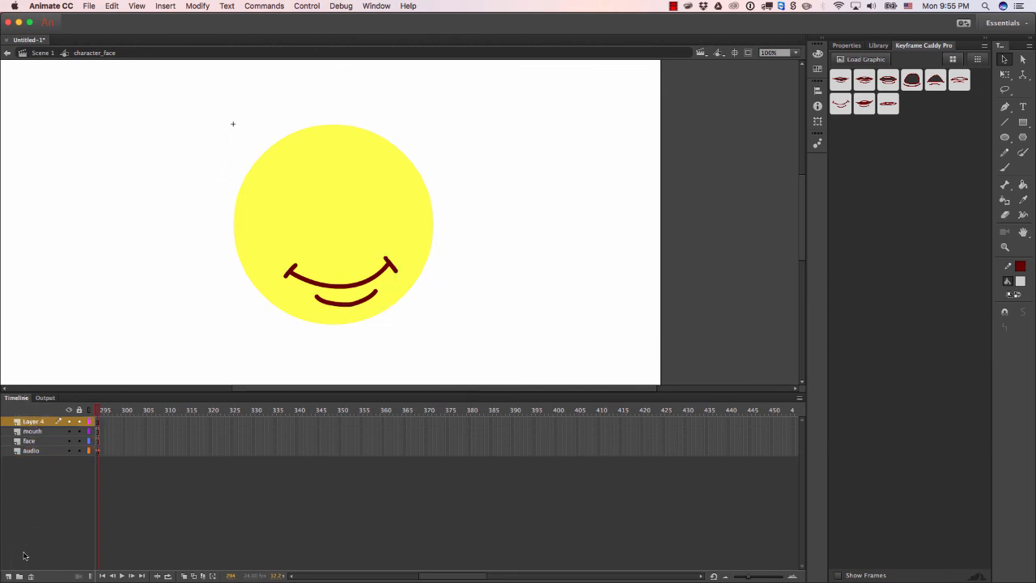
# Draw two small upright oval eyes with dark red outlines and light grey fills above the mouth, and select the left eye.
pyautogui.click(1005, 137)
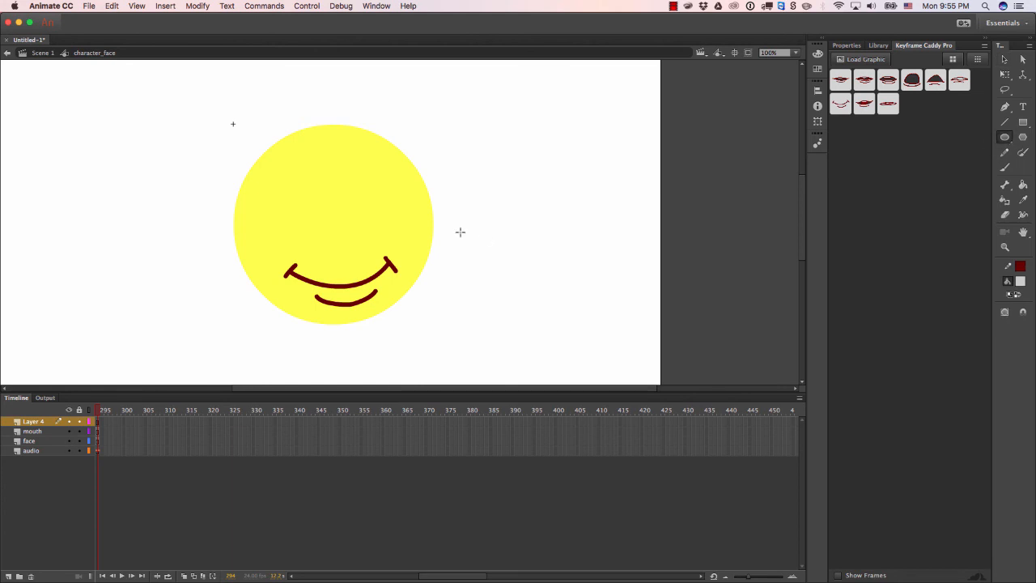
pyautogui.moveTo(289, 198); pyautogui.dragTo(313, 229)
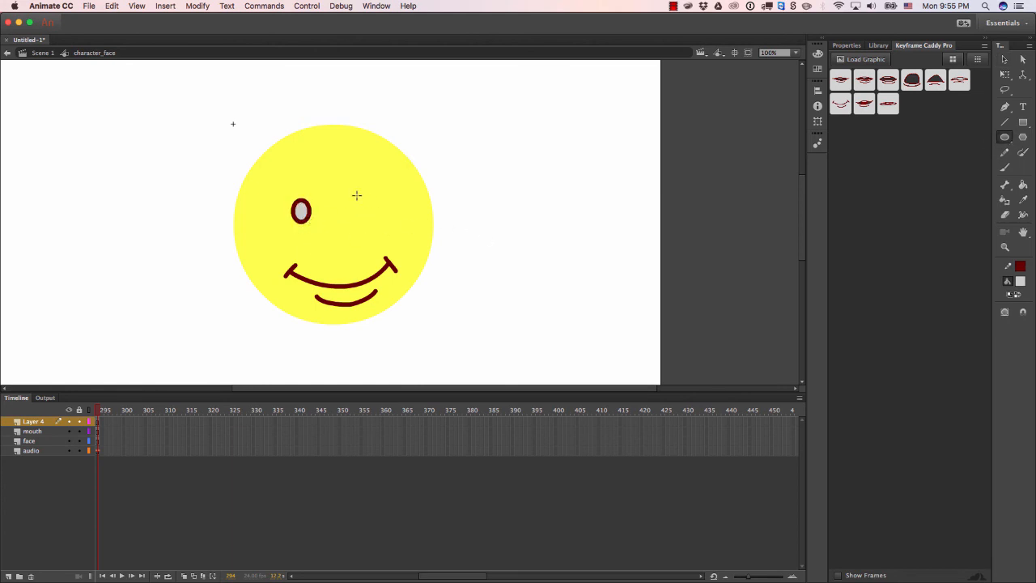
pyautogui.moveTo(354, 198); pyautogui.dragTo(375, 221)
pyautogui.press('v')
pyautogui.click(301, 212)
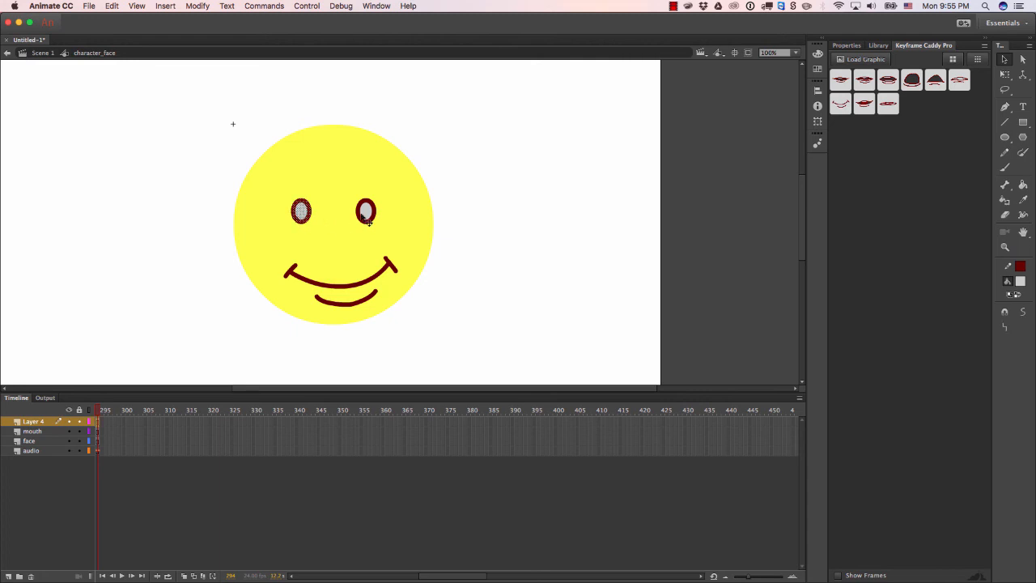
# Convert both eye ovals together into a Graphic symbol named eyes.
pyautogui.keyDown('shift'); pyautogui.click(366, 213); pyautogui.keyUp('shift')
pyautogui.rightClick(366, 214)
pyautogui.click(428, 469)
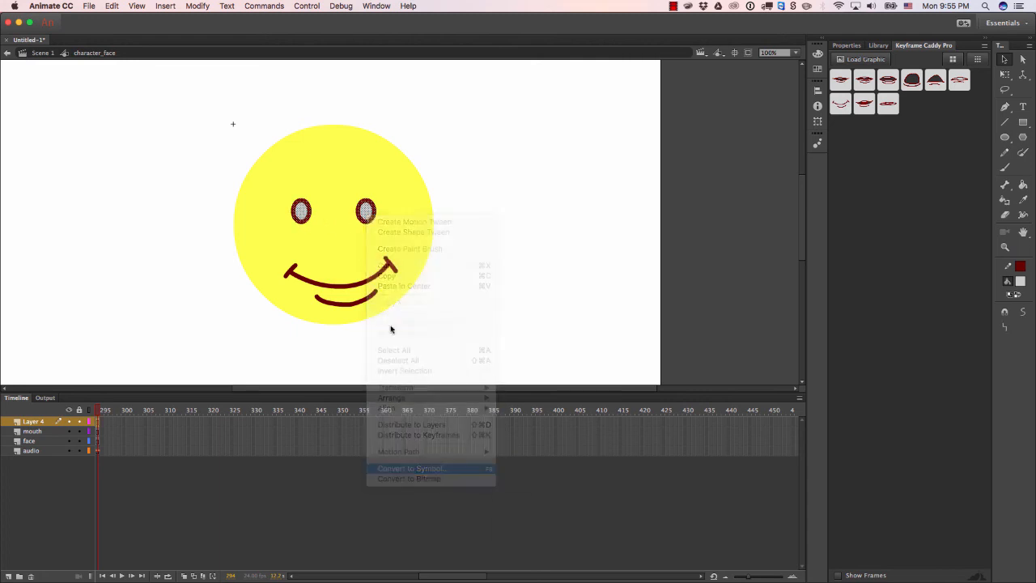
pyautogui.write('eyes')
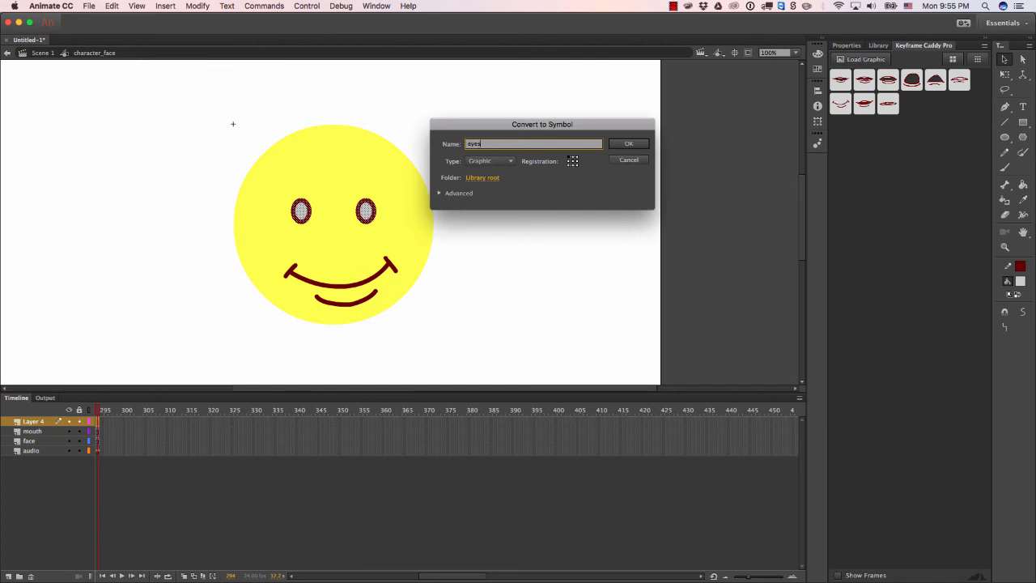
pyautogui.press('Return')
# Inside the eyes symbol, add a keyframe at frame 11 and squash both eyes vertically into a half-closed shape.
pyautogui.doubleClick(367, 213)
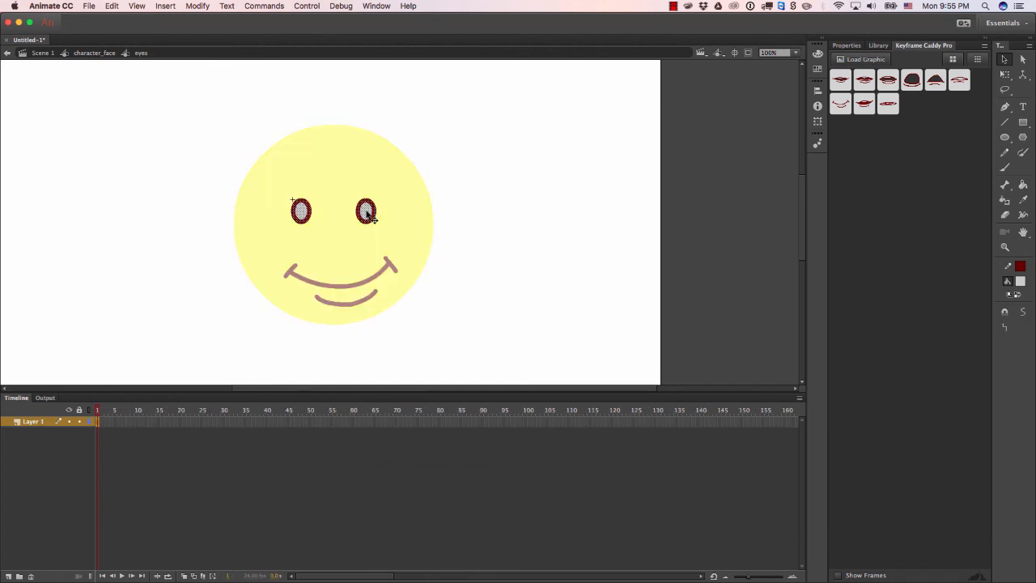
pyautogui.click(140, 422)
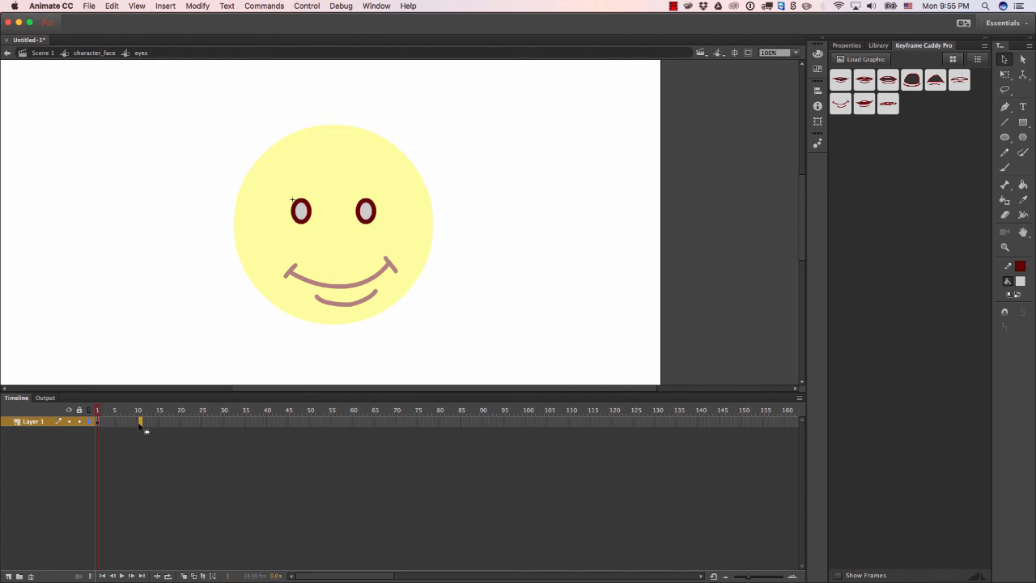
pyautogui.press('F5')
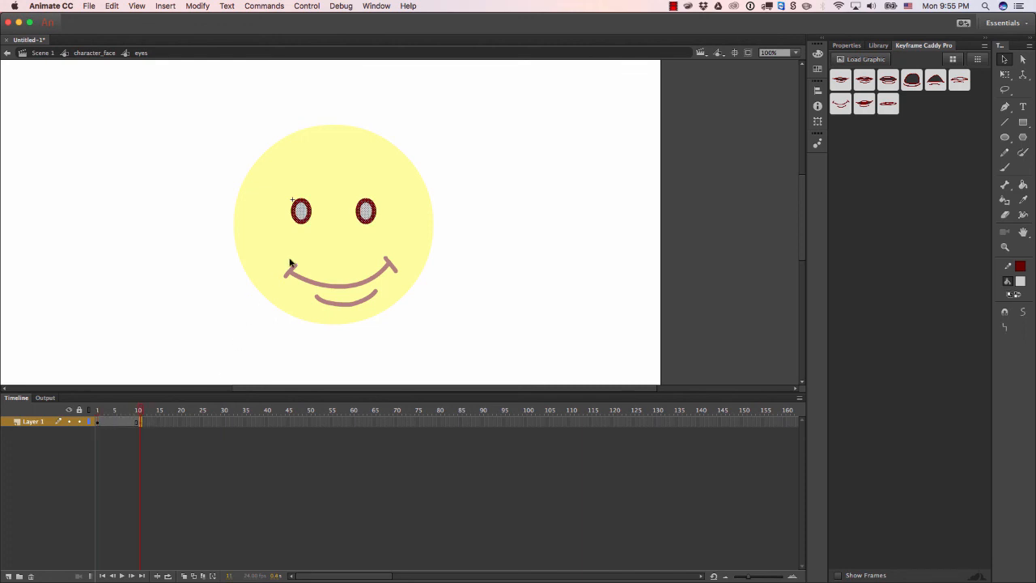
pyautogui.press('q')
pyautogui.moveTo(334, 199); pyautogui.dragTo(379, 210)
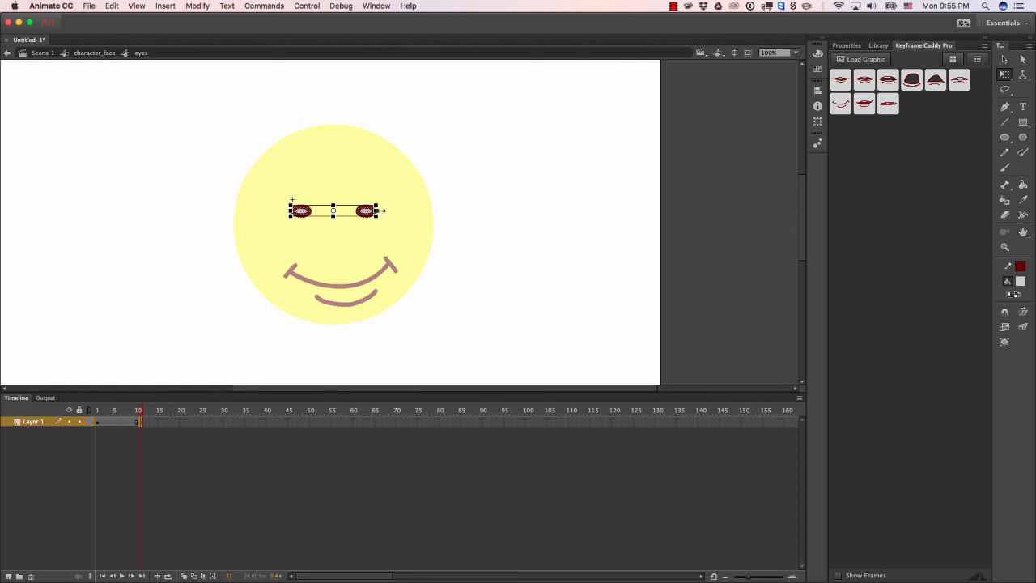
# At frame 12 of the eyes symbol, replace the ovals with two short horizontal lines as closed eyes.
pyautogui.click(145, 422)
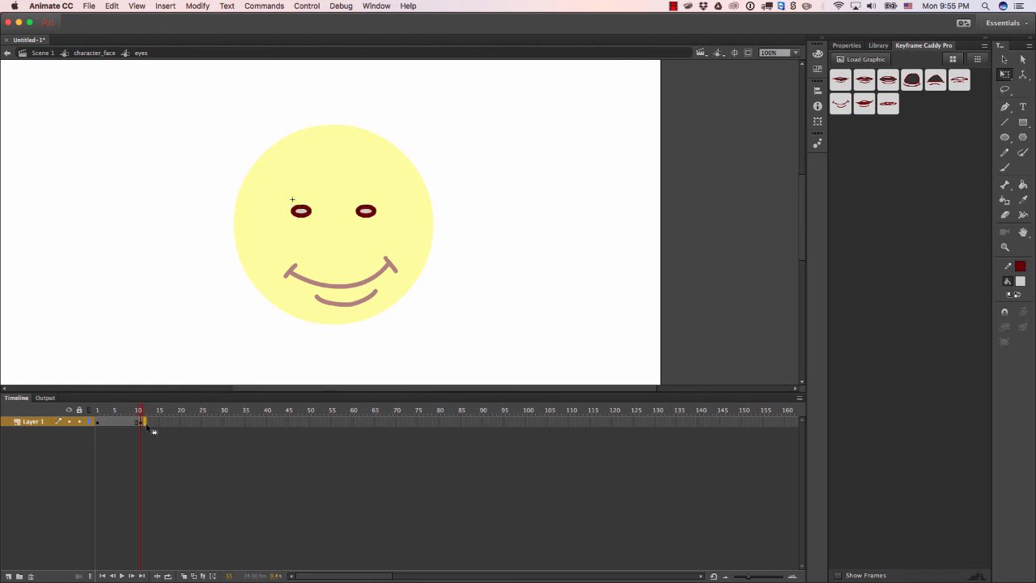
pyautogui.press('F6')
pyautogui.press('Delete')
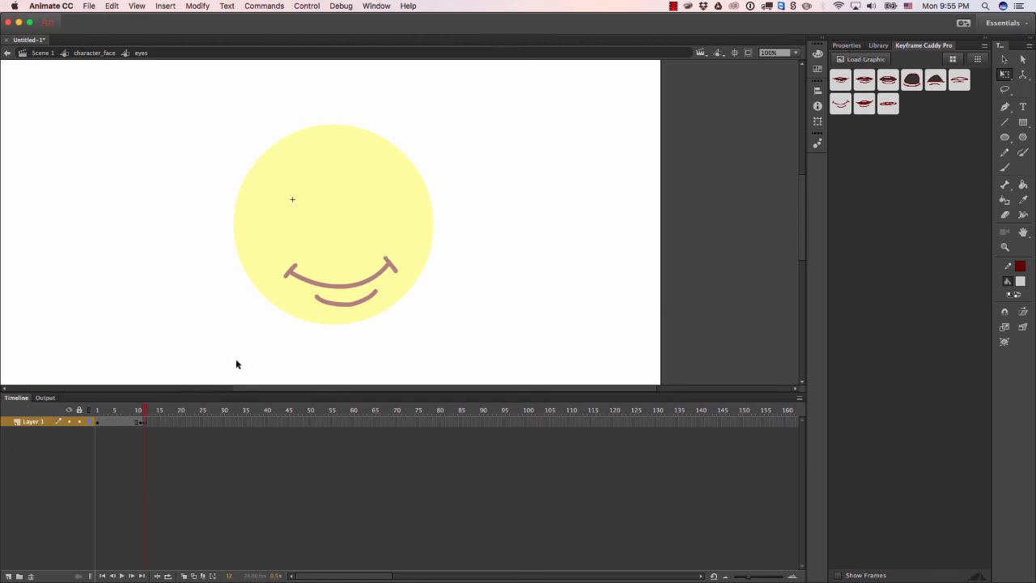
pyautogui.click(1005, 122)
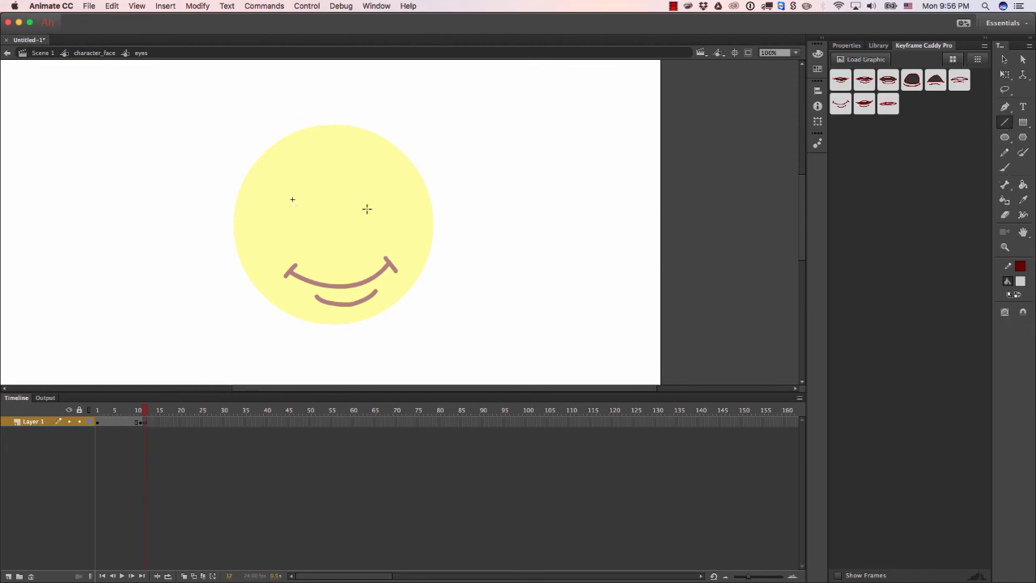
pyautogui.moveTo(353, 205); pyautogui.dragTo(380, 206)
pyautogui.moveTo(293, 204); pyautogui.dragTo(327, 205)
# Copy the half-closed and open eye keyframes to frames 13 and 14, and extend the layer to frame 54.
pyautogui.moveTo(138, 414); pyautogui.dragTo(181, 430)
pyautogui.click(141, 424)
pyautogui.click(137, 424)
pyautogui.click(133, 424)
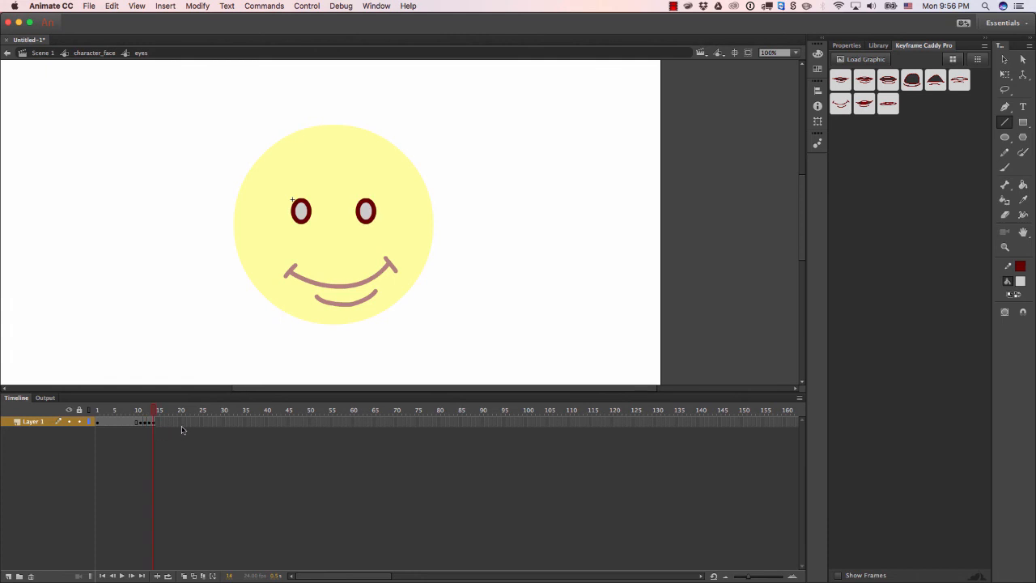
pyautogui.click(327, 424)
pyautogui.press('F5')
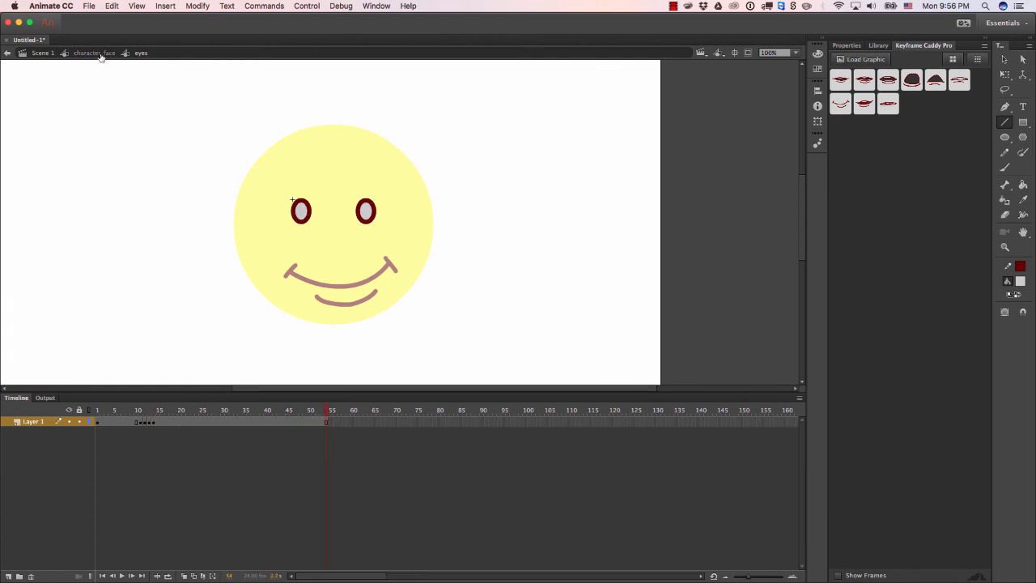
# Return to Scene 1 and play the animation from the first frame to check the blinking and lip-sync.
pyautogui.click(94, 53)
pyautogui.click(45, 53)
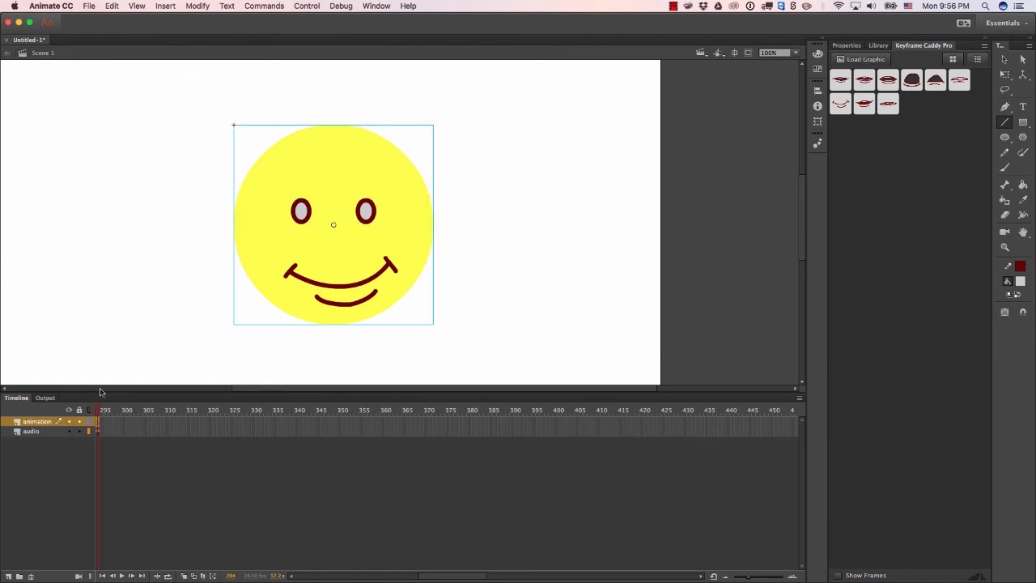
pyautogui.moveTo(98, 410); pyautogui.dragTo(57, 409)
pyautogui.press('Return')
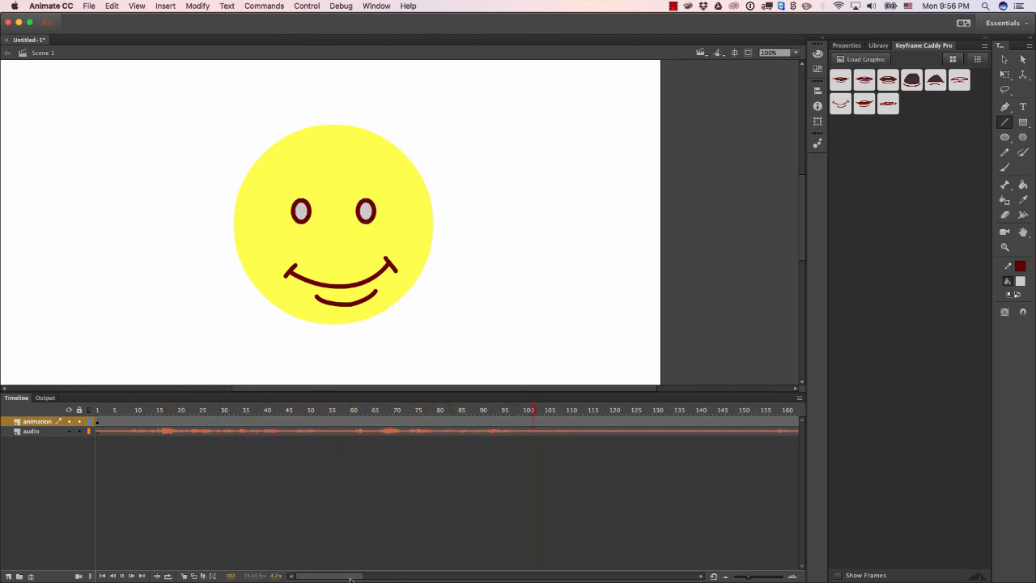
pyautogui.moveTo(352, 576); pyautogui.dragTo(421, 552)
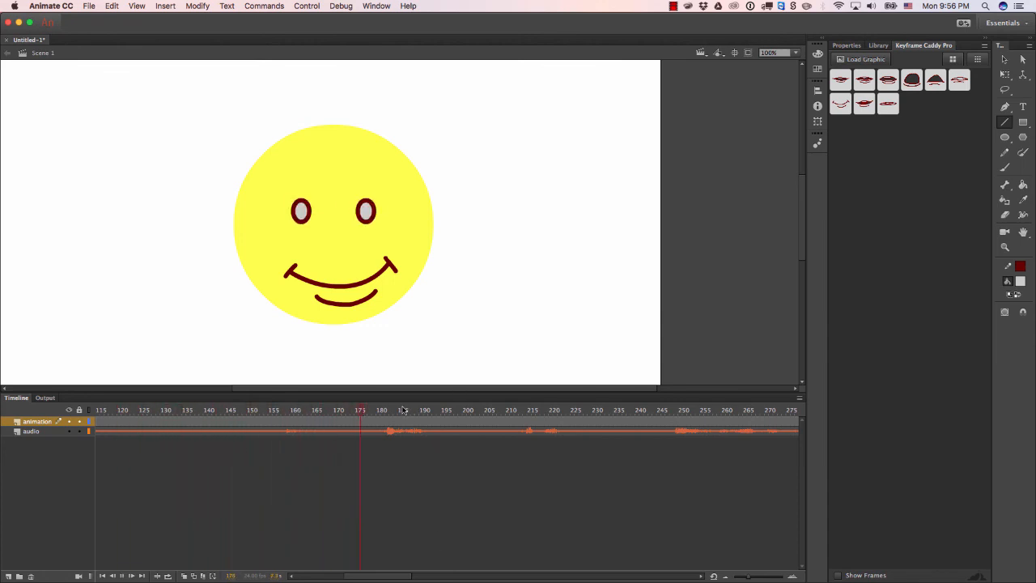
pyautogui.press('v')
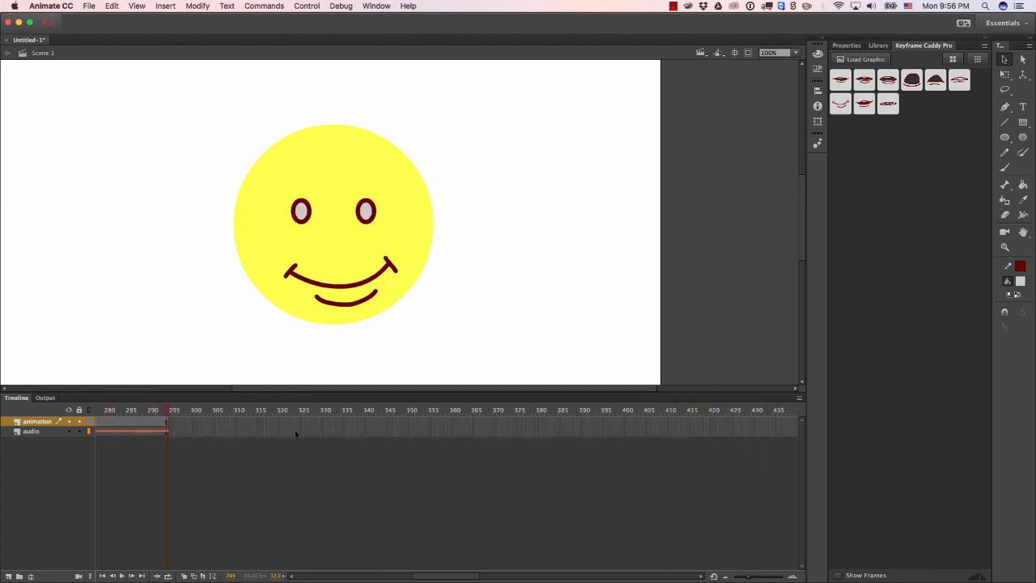
pyautogui.click(91, 5)
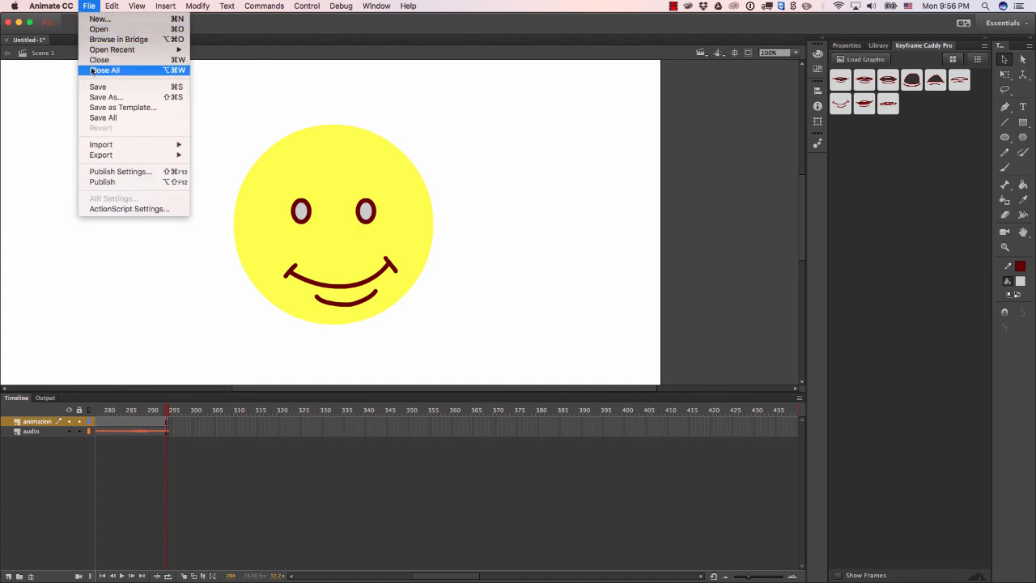
pyautogui.click(226, 92)
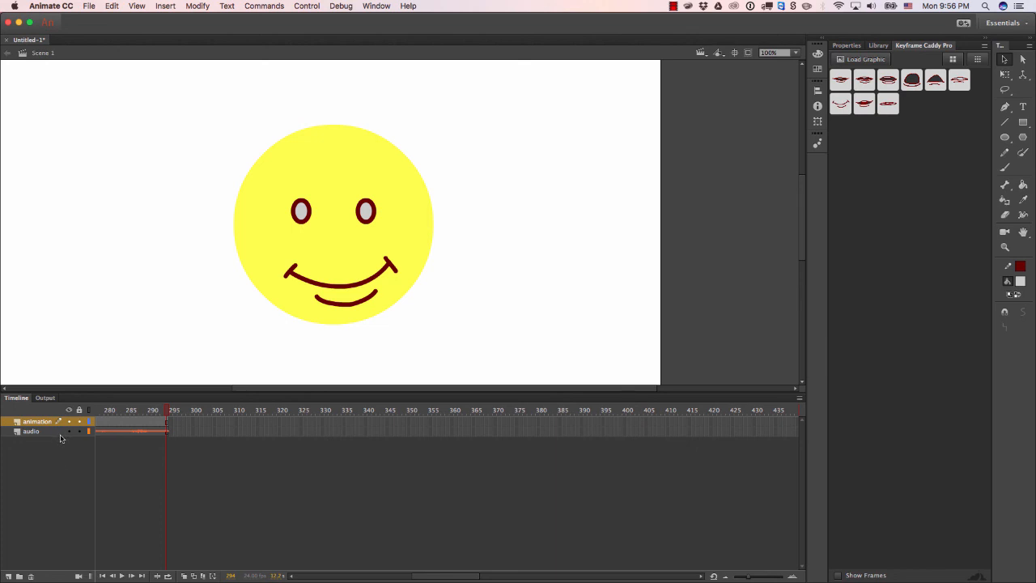
pyautogui.scroll(-2, 299, 249)
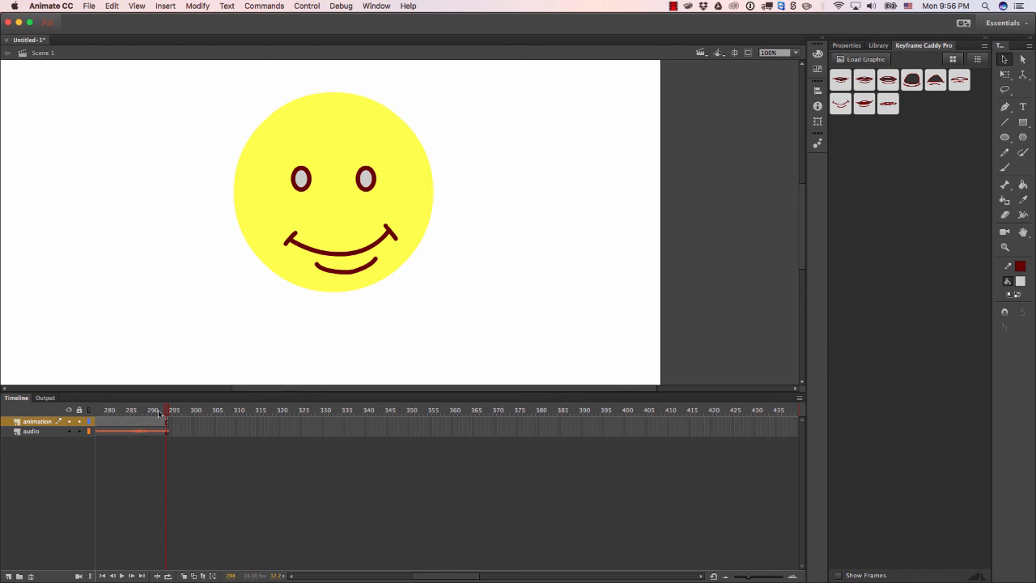
pyautogui.moveTo(412, 577); pyautogui.dragTo(398, 580)
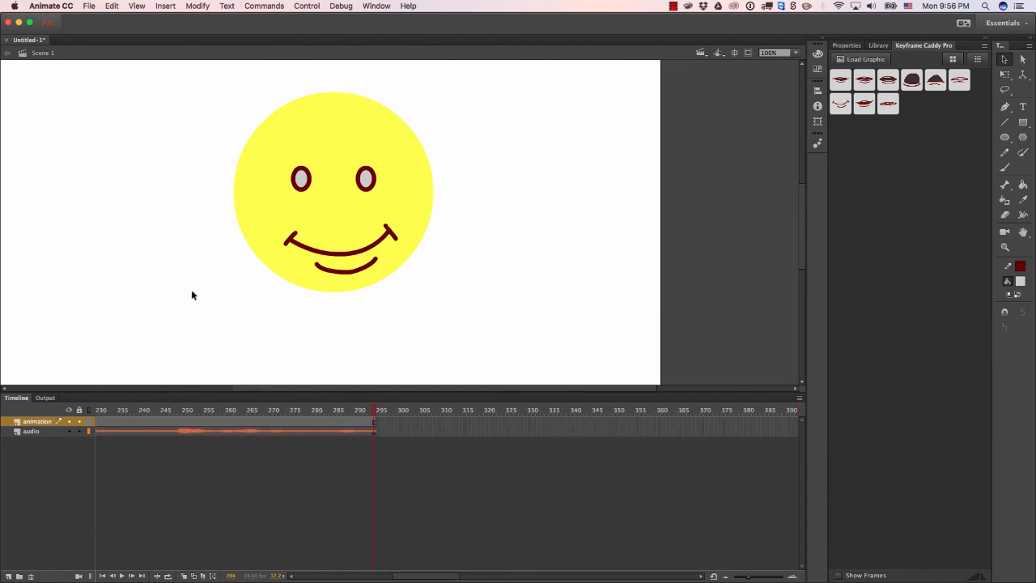
# Export the scene as a video to the Documents folder with the file name yshysegsdfg-1.mov.
pyautogui.click(88, 5)
pyautogui.moveTo(162, 154)
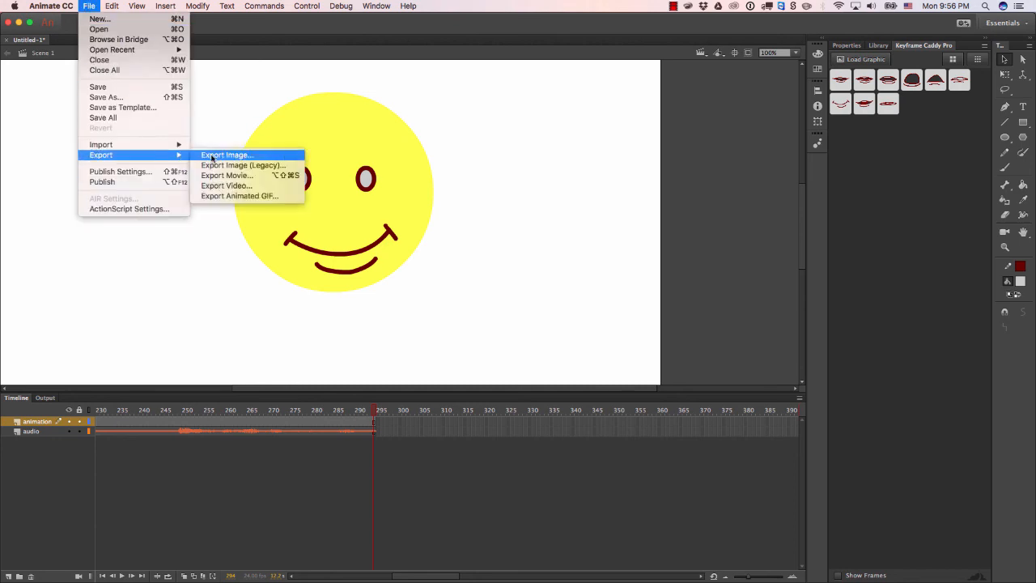
pyautogui.click(230, 185)
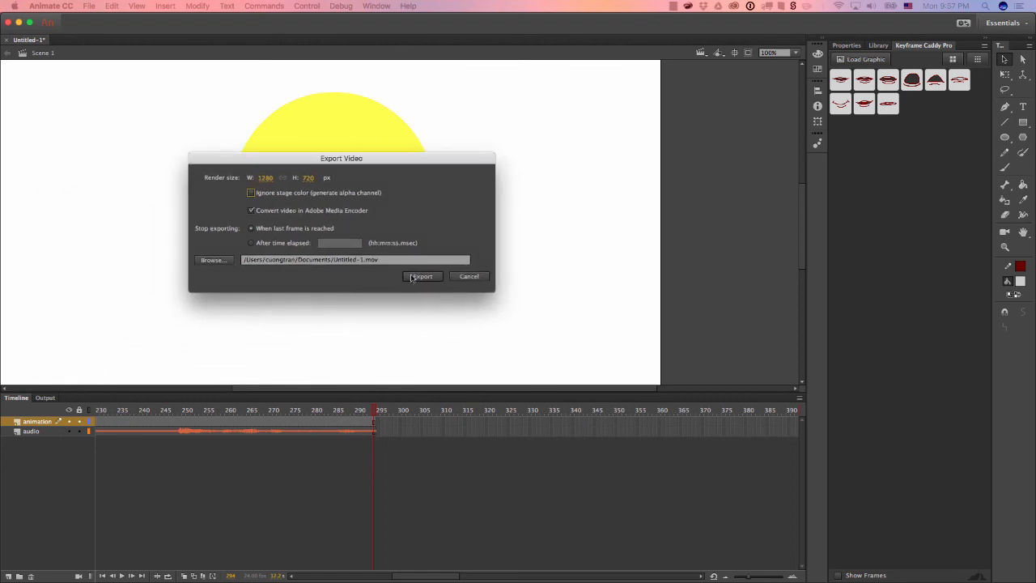
pyautogui.click(324, 260)
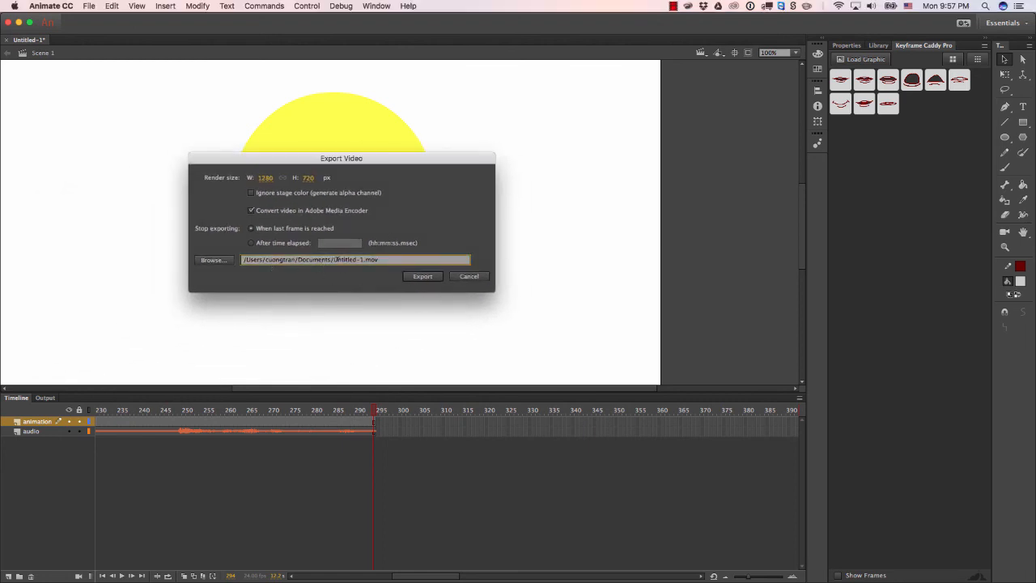
pyautogui.doubleClick(335, 259)
pyautogui.write('yshysegsdfg')
pyautogui.click(430, 278)
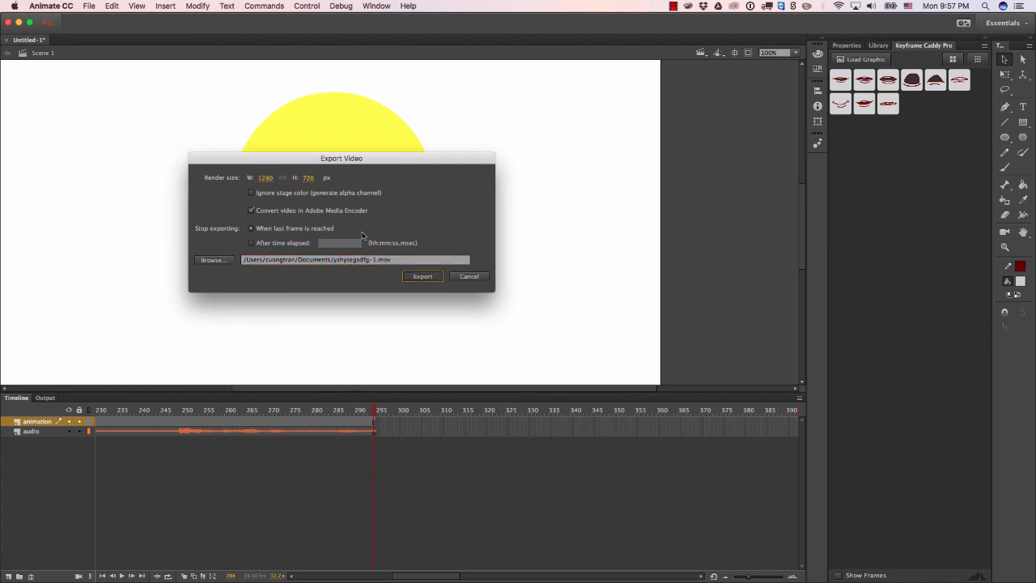
pyautogui.click(437, 280)
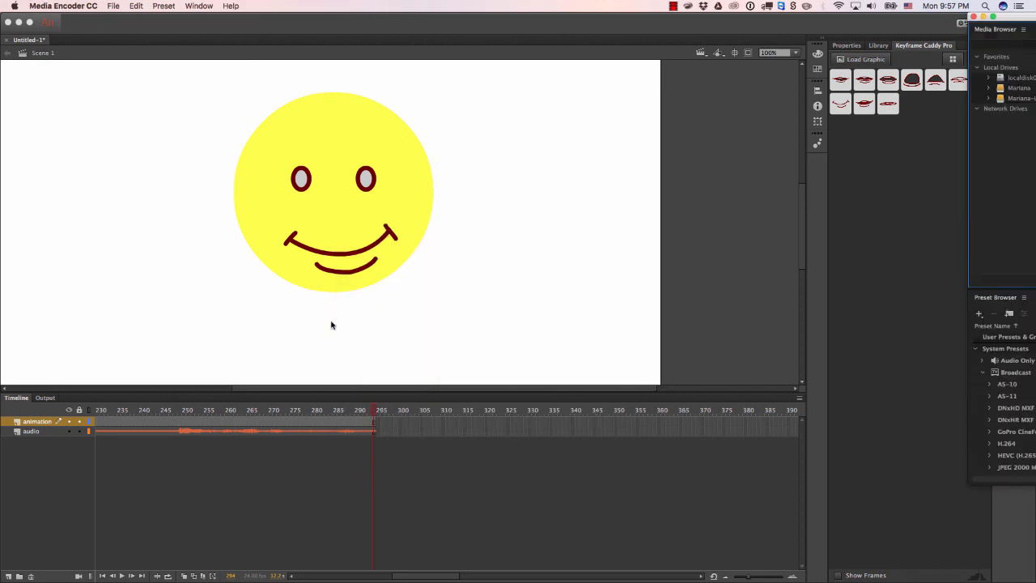
# In Media Encoder, set the queued H.264 video's preset to YouTube 720p HD.
pyautogui.moveTo(1023, 17); pyautogui.dragTo(159, 73)
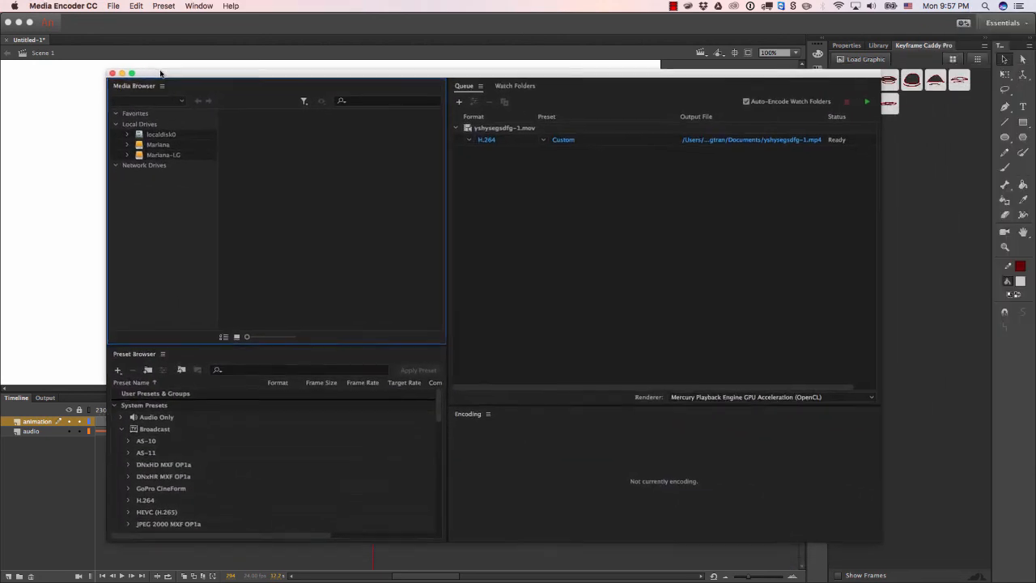
pyautogui.click(541, 139)
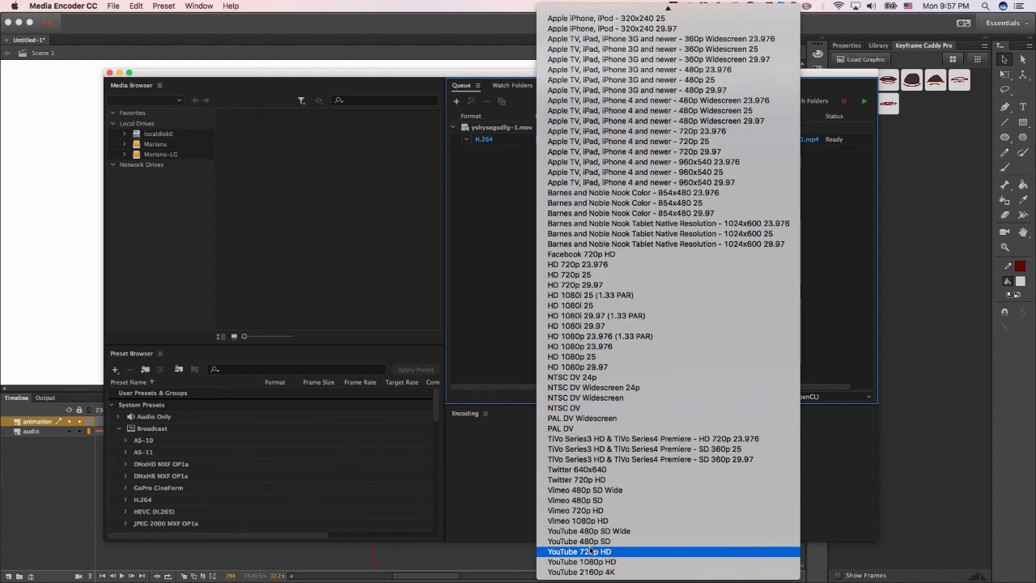
pyautogui.click(588, 551)
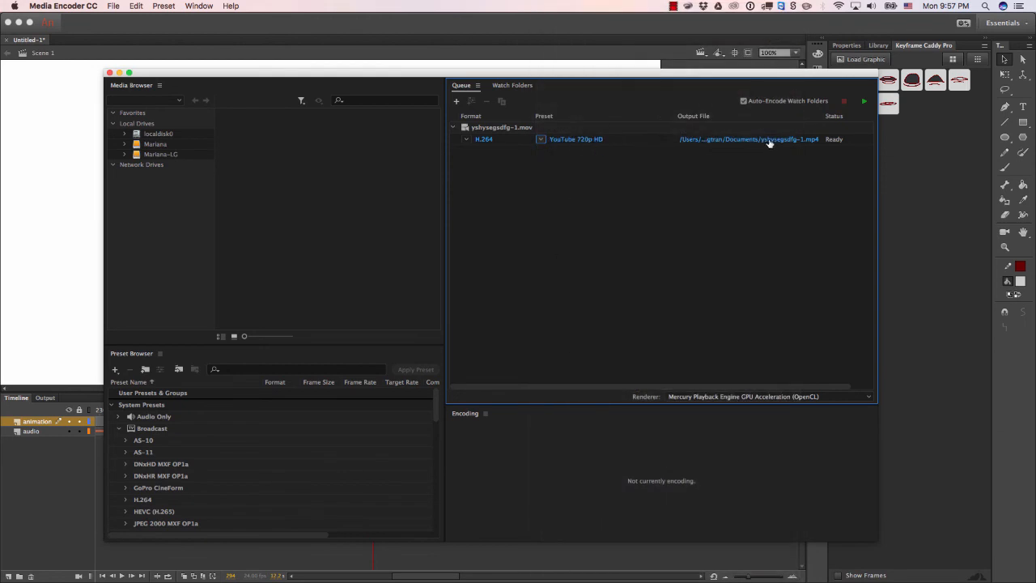
# Set the video's output location to the ART INSTITUTE folder in Dropbox, and encode the queue.
pyautogui.click(768, 140)
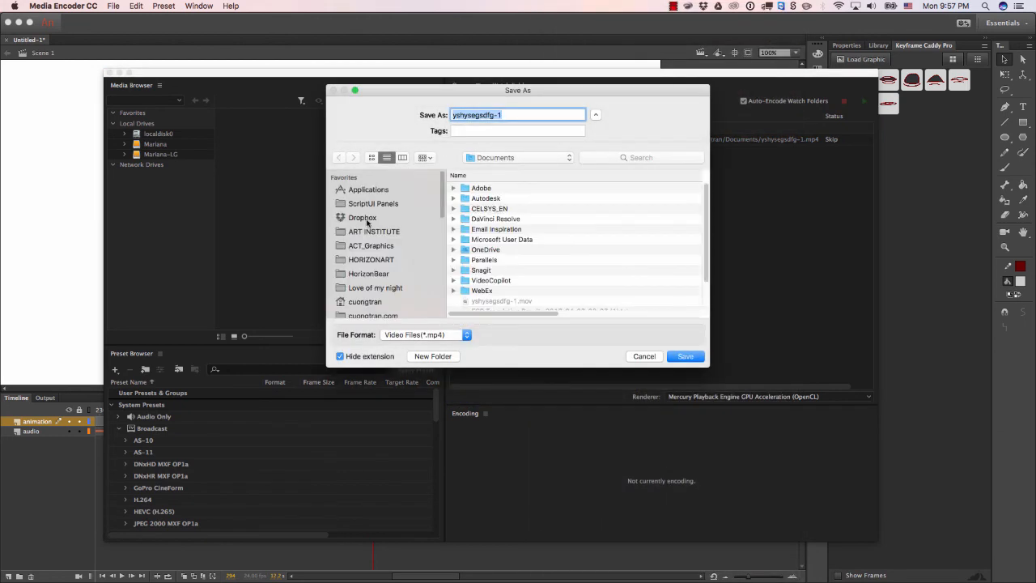
pyautogui.click(363, 218)
pyautogui.scroll(-5, 526, 243)
pyautogui.scroll(-5, 411, 249)
pyautogui.scroll(-5, 510, 248)
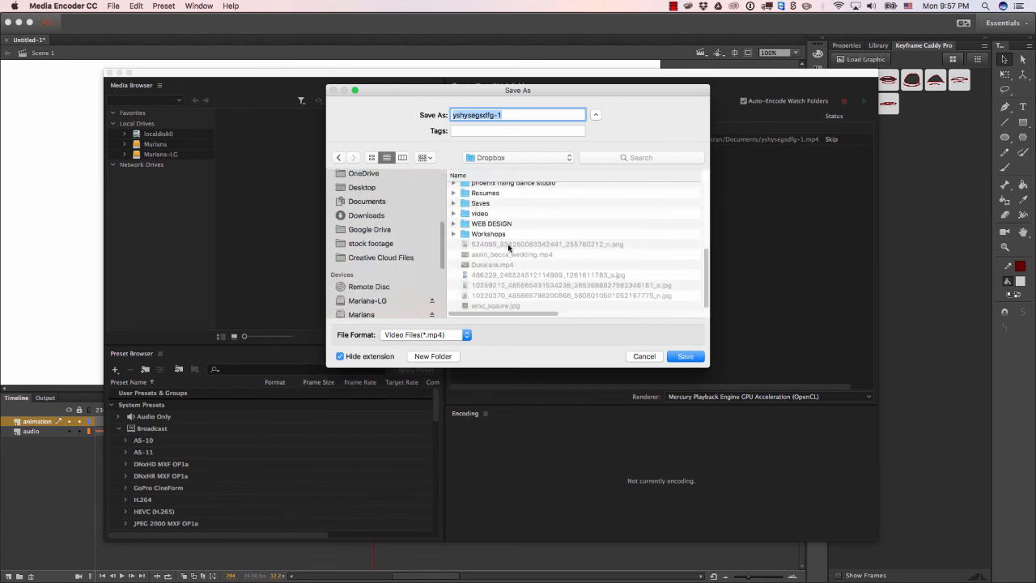
pyautogui.scroll(10, 509, 249)
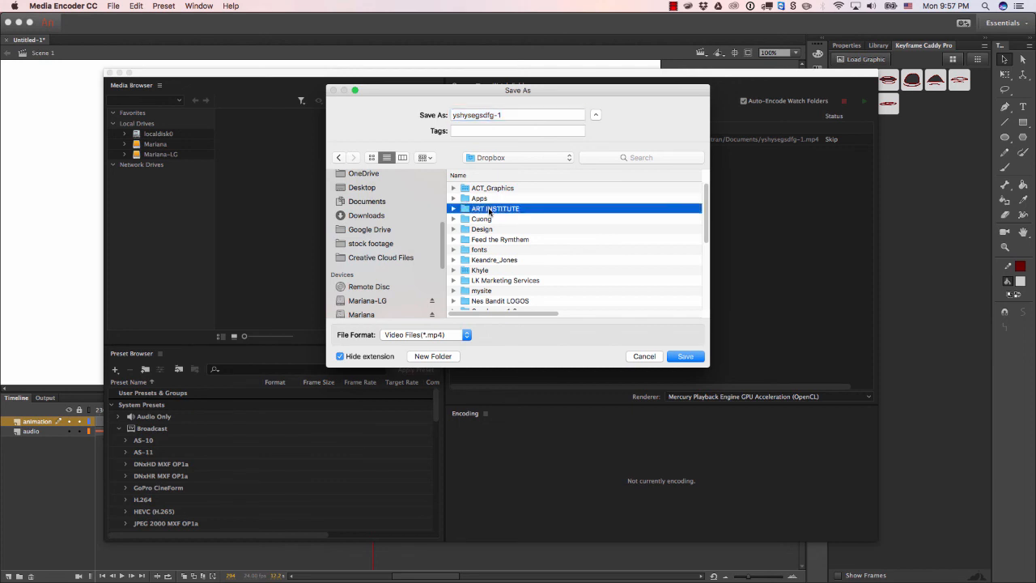
pyautogui.doubleClick(489, 208)
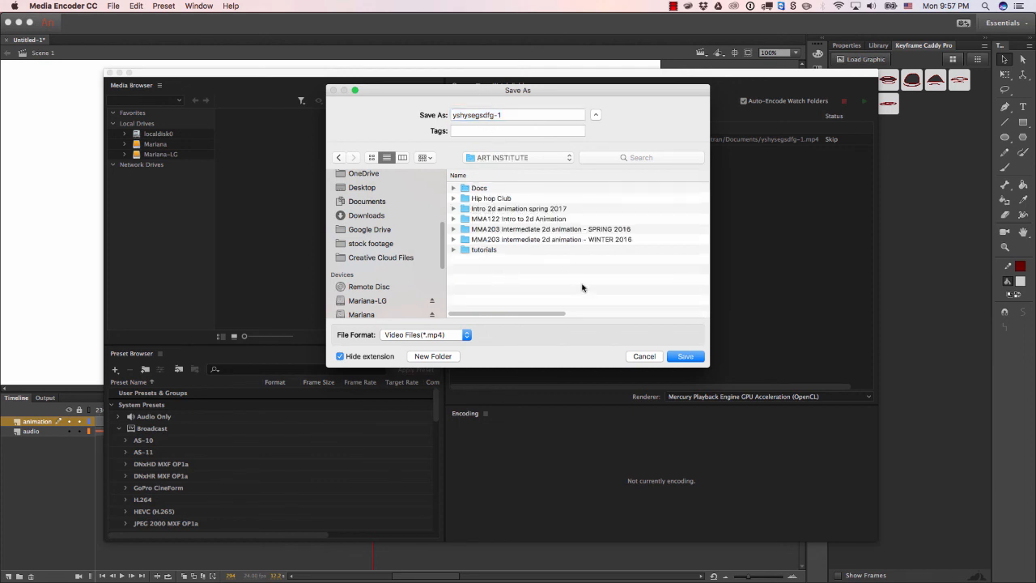
pyautogui.click(684, 356)
pyautogui.click(863, 101)
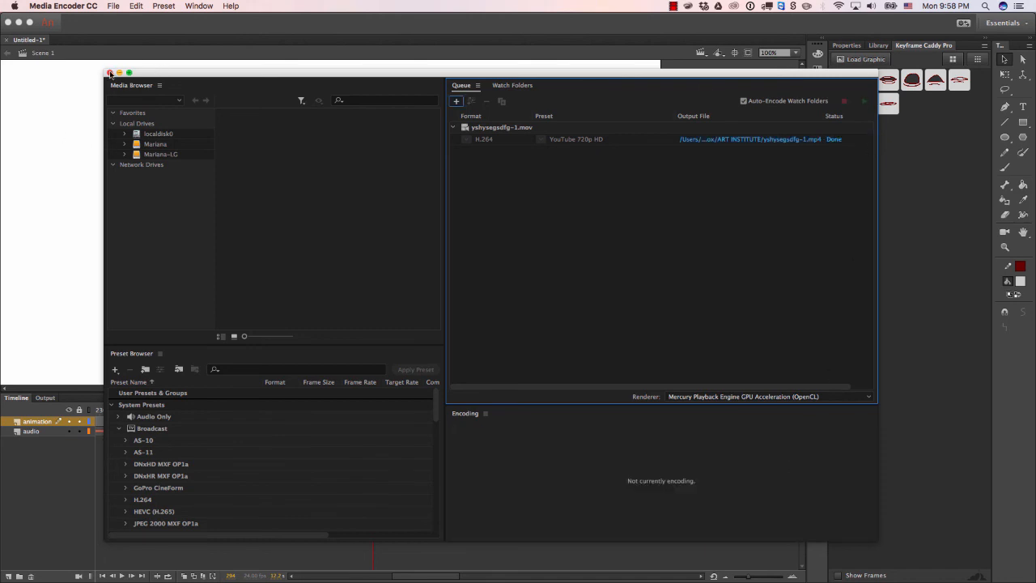
pyautogui.click(111, 73)
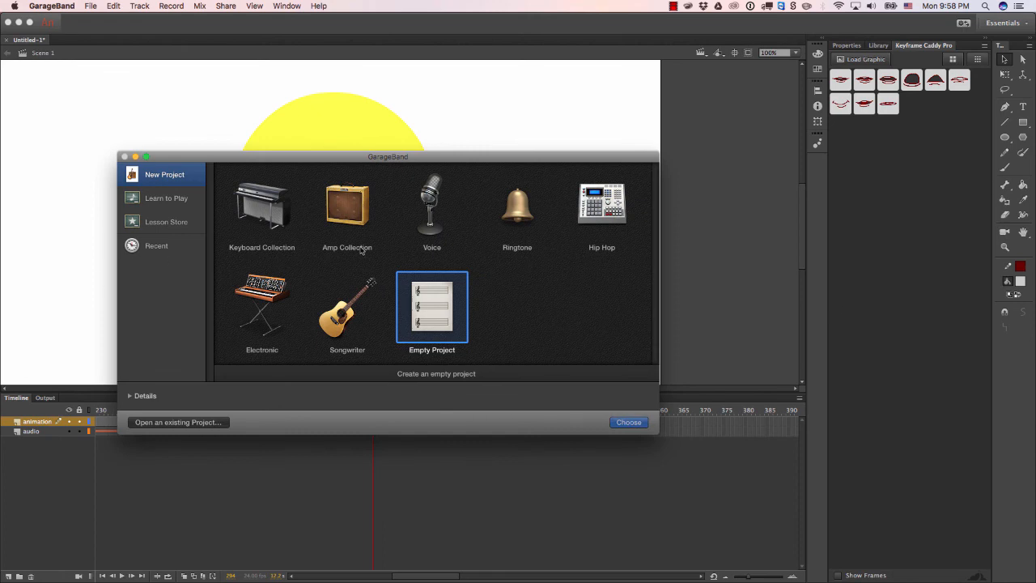
# Create a new GarageBand project from the Voice template.
pyautogui.moveTo(303, 165); pyautogui.dragTo(257, 195)
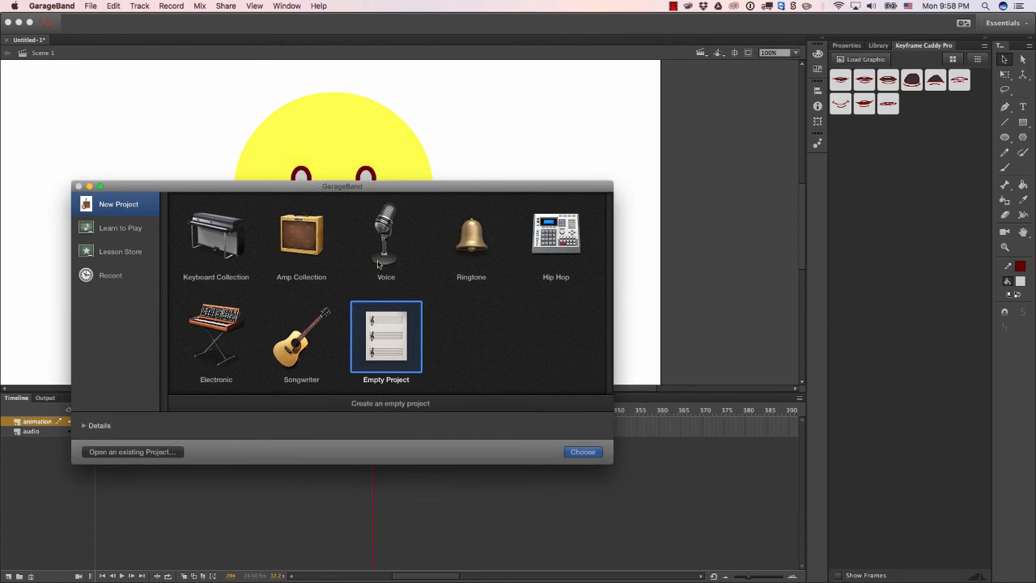
pyautogui.click(388, 248)
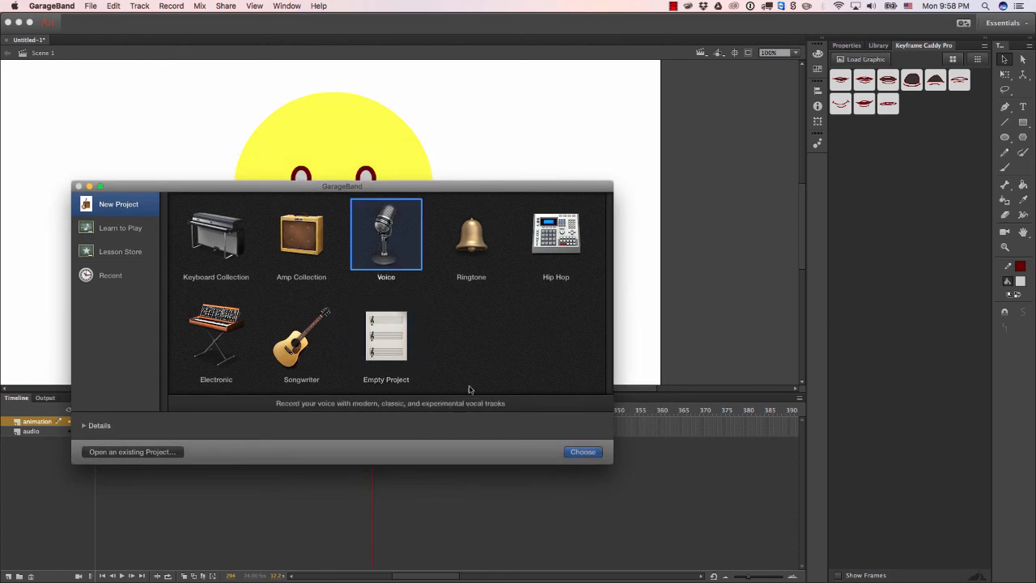
pyautogui.click(580, 451)
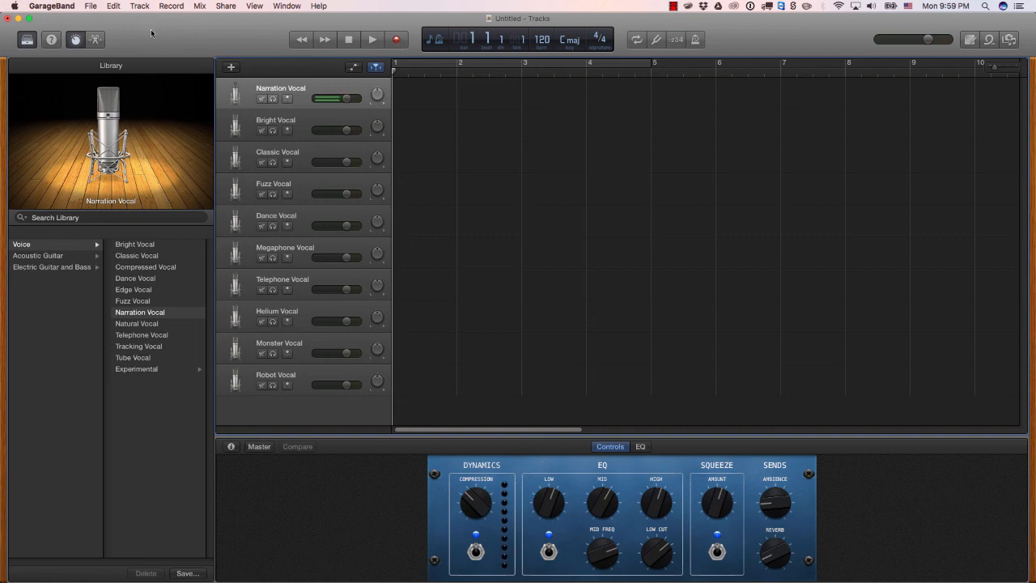
# Turn on input monitoring for the Narration Vocal track and record a voice clip about three bars long.
pyautogui.click(288, 98)
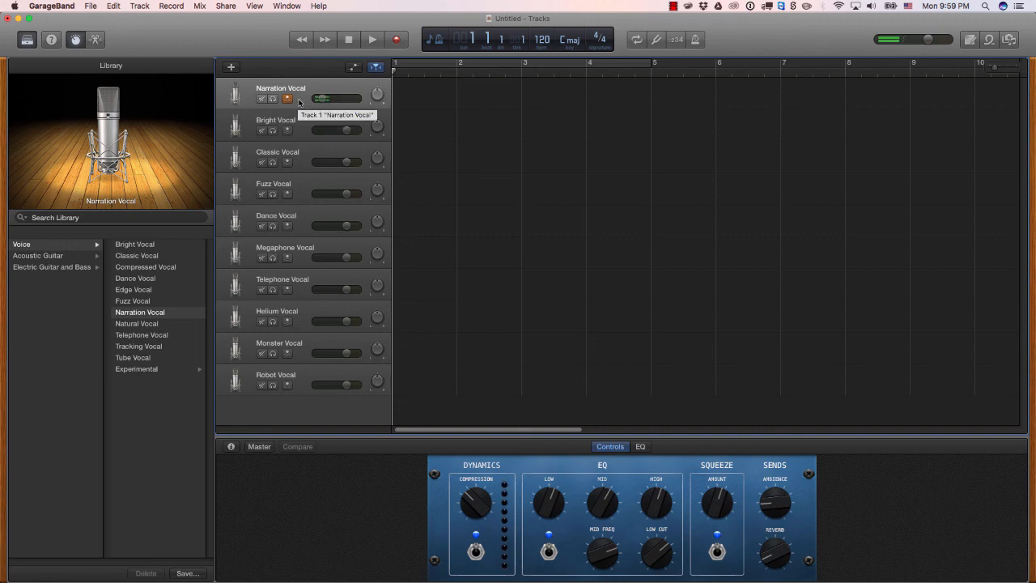
pyautogui.click(397, 41)
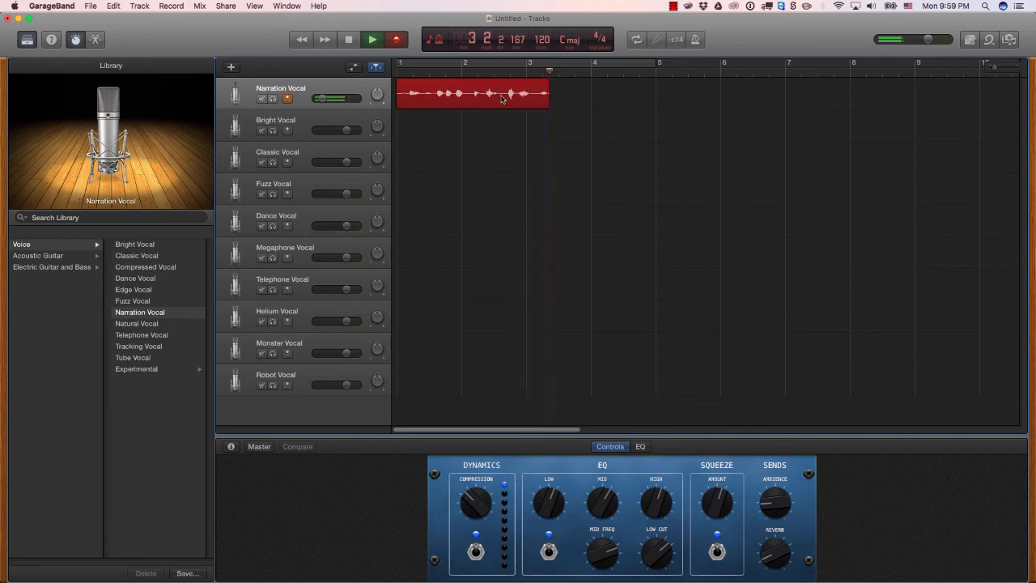
pyautogui.click(349, 40)
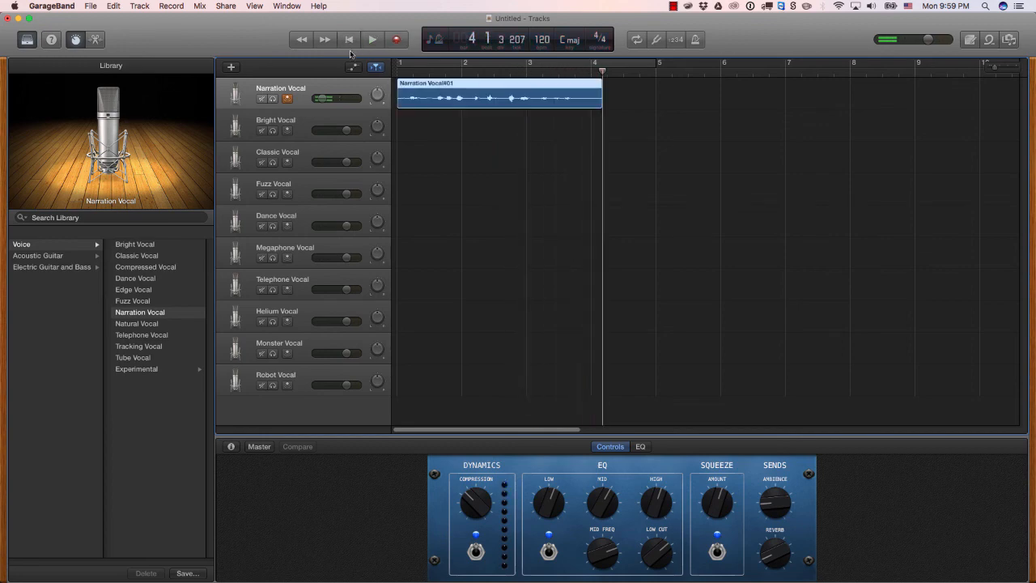
# Export the recorded song to disk in the Dropbox folder as a High Quality (192 kBit/s) MP3, keeping the suggested file name.
pyautogui.click(91, 7)
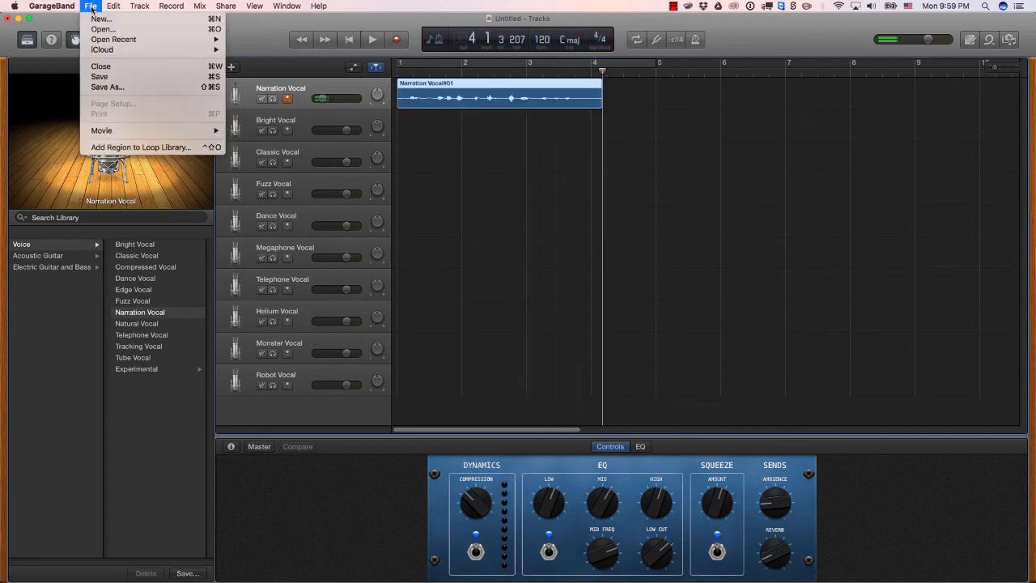
pyautogui.moveTo(225, 5)
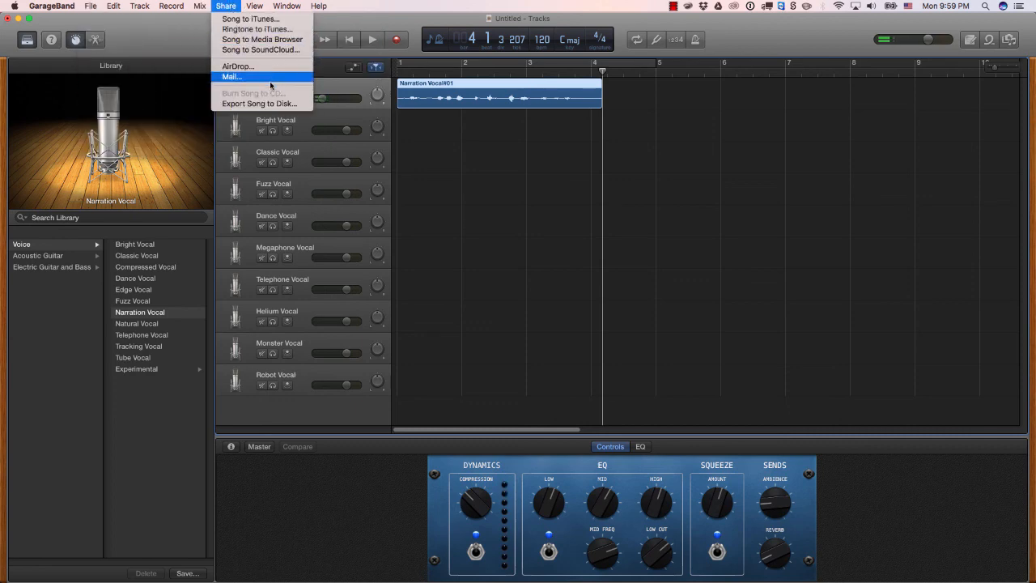
pyautogui.click(256, 104)
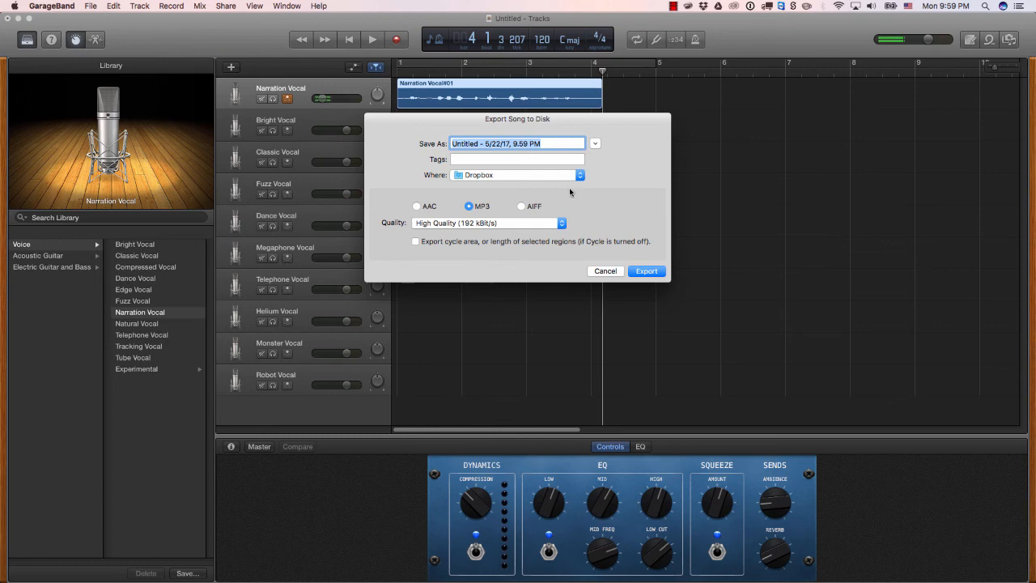
pyautogui.click(483, 224)
pyautogui.click(480, 225)
pyautogui.click(650, 271)
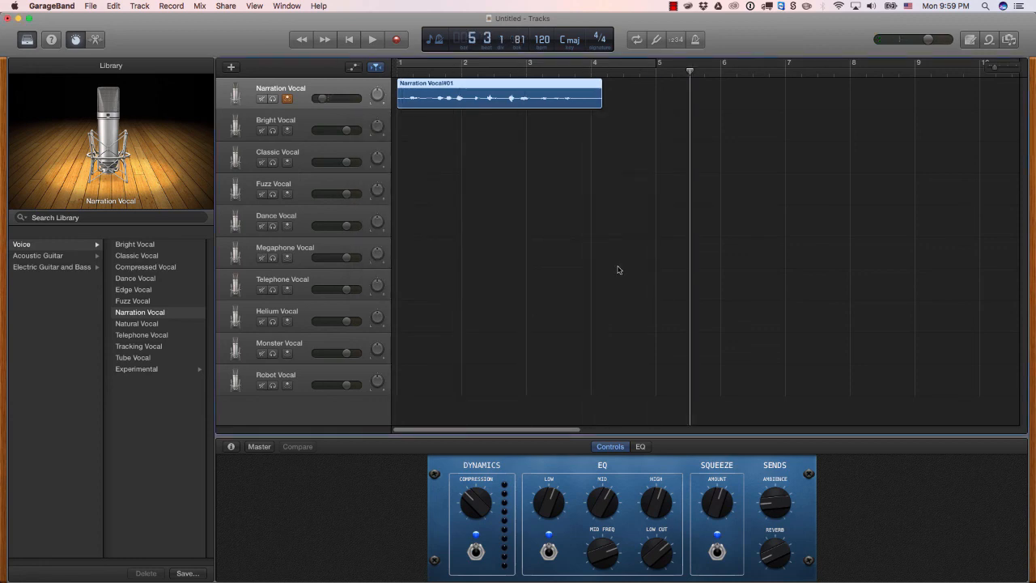
# Quit GarageBand without saving the untitled project.
pyautogui.click(48, 6)
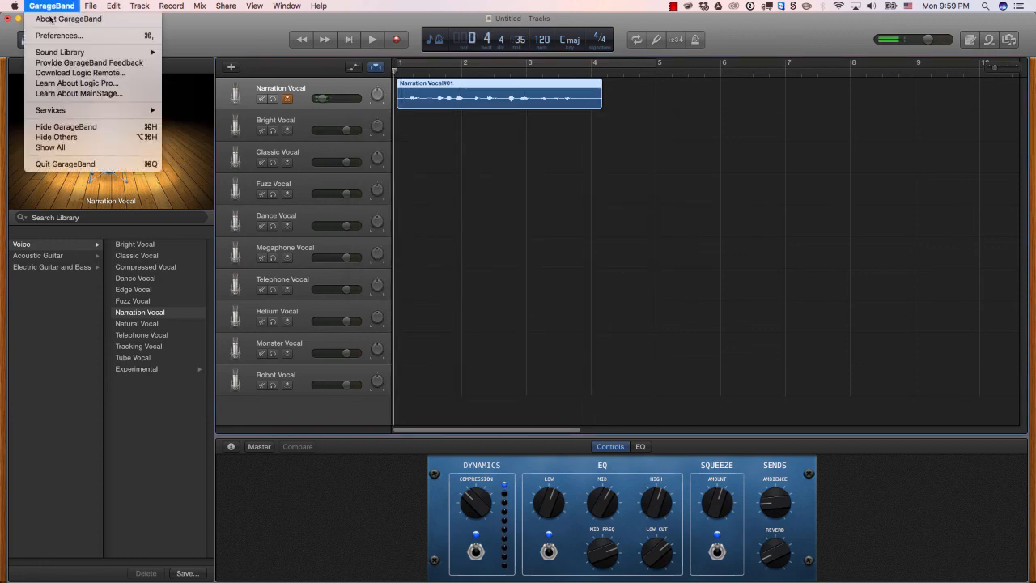
pyautogui.click(56, 164)
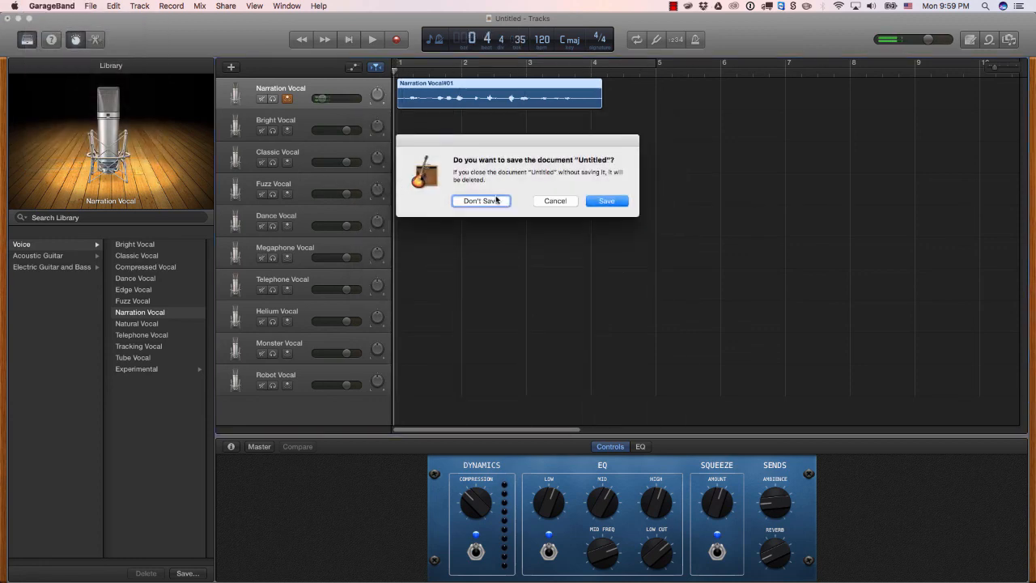
pyautogui.click(485, 202)
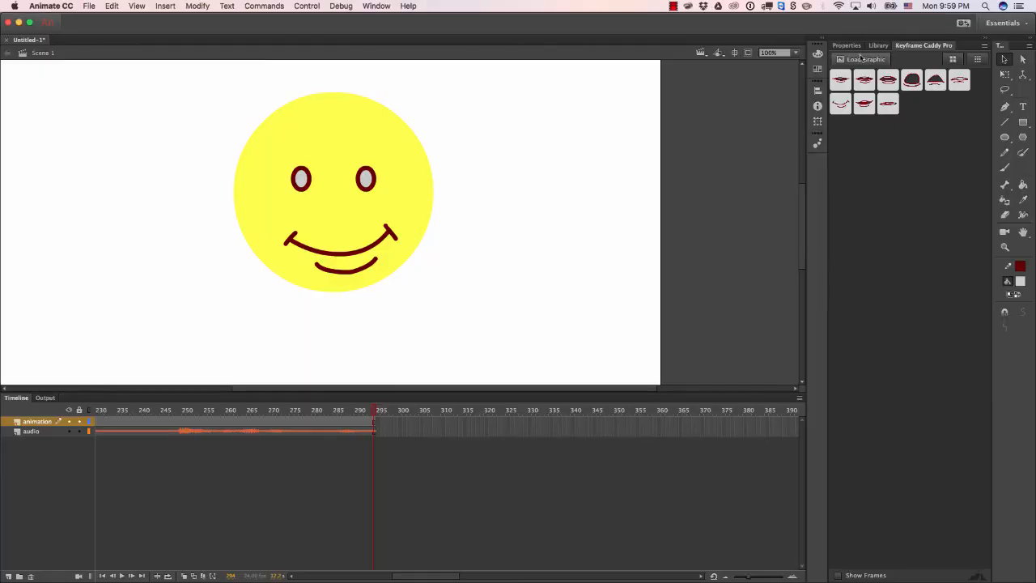
# Preview the exported Untitled - 5/22/17, 9.59 PM.mp3 in the Dropbox folder and import it into the Animate document's library.
pyautogui.click(847, 45)
pyautogui.click(878, 46)
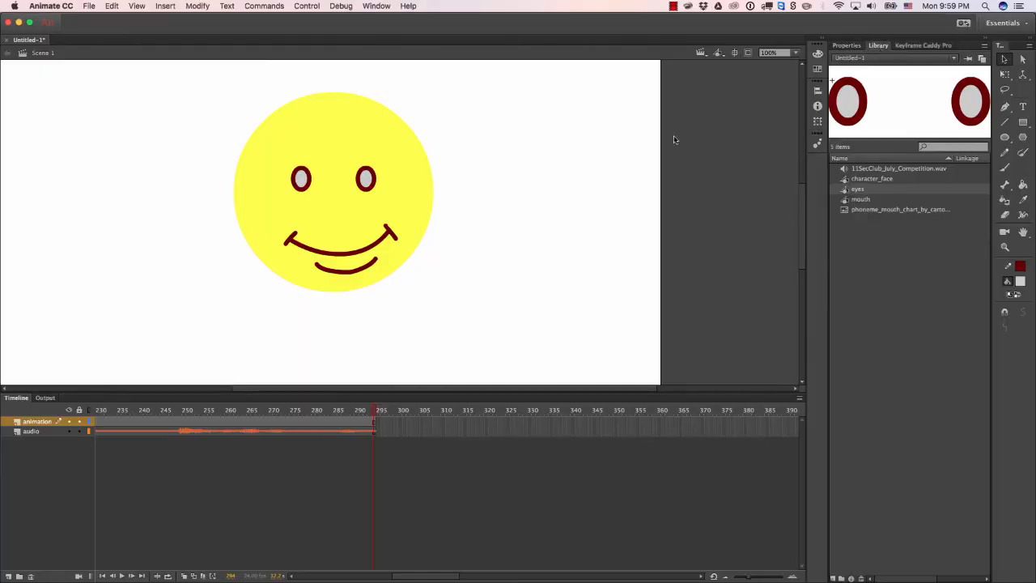
pyautogui.click(89, 5)
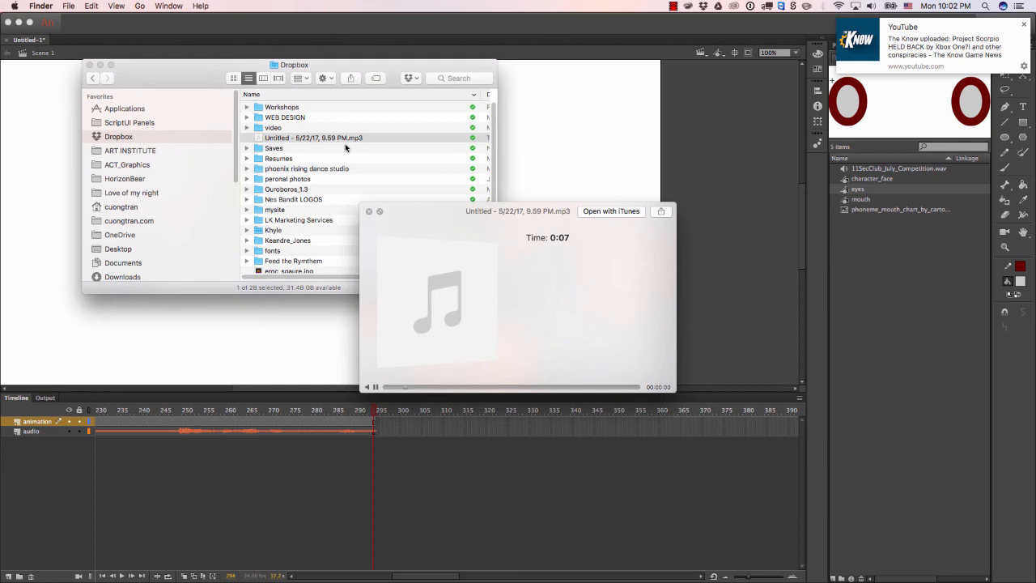
pyautogui.press('space')
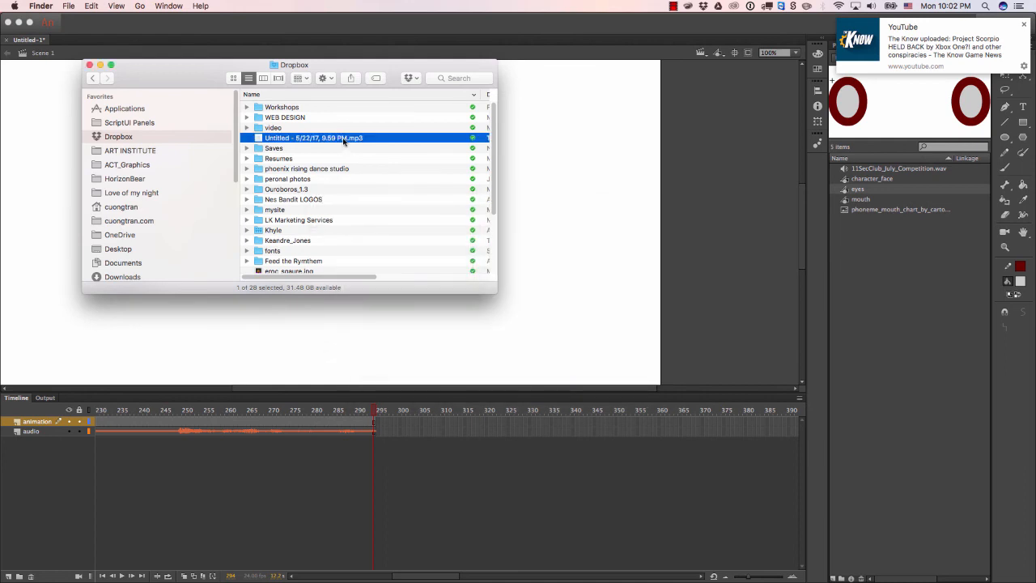
pyautogui.moveTo(348, 141); pyautogui.dragTo(346, 106)
pyautogui.moveTo(325, 66); pyautogui.dragTo(311, 144)
pyautogui.moveTo(269, 219); pyautogui.dragTo(878, 245)
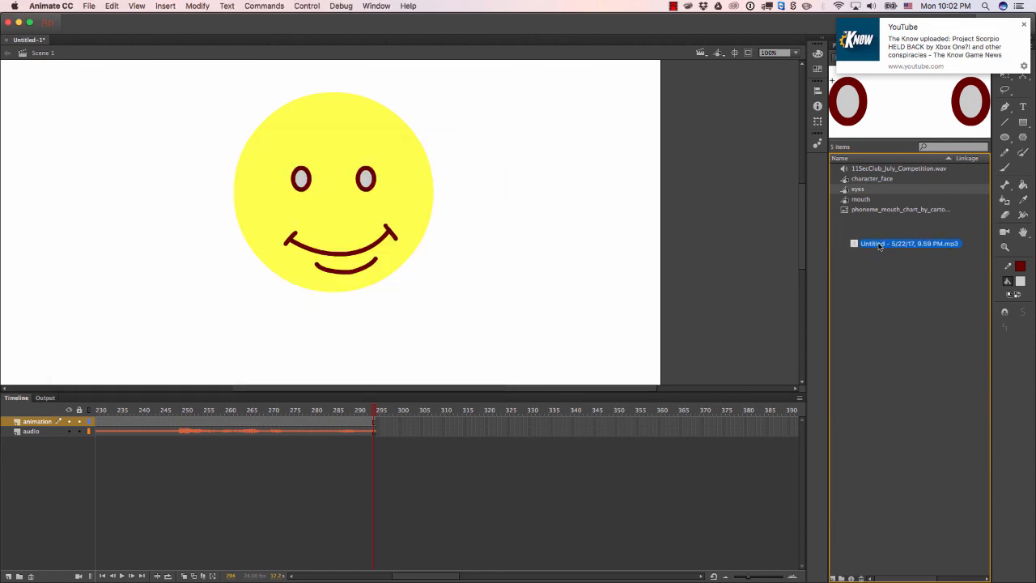
pyautogui.click(889, 221)
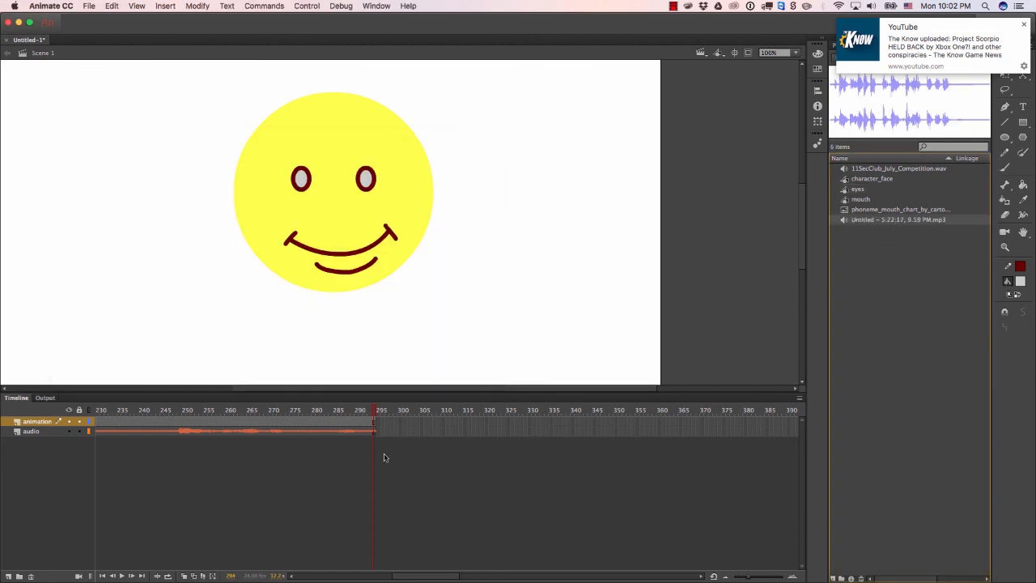
# Place the imported mp3 on a new layer and play the scene from the first frame with the original audio layer hidden.
pyautogui.click(8, 576)
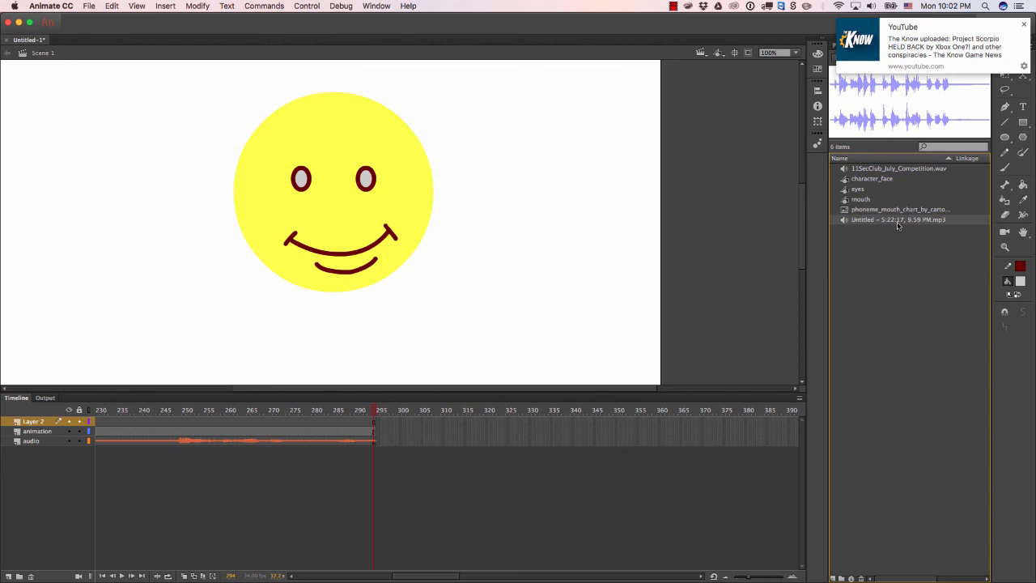
pyautogui.moveTo(897, 226); pyautogui.dragTo(488, 231)
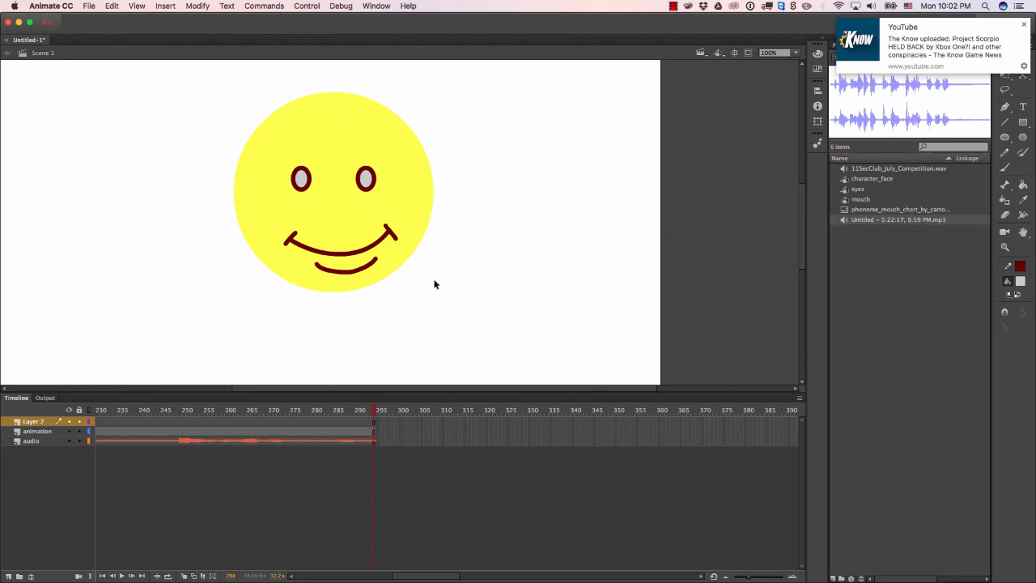
pyautogui.click(360, 412)
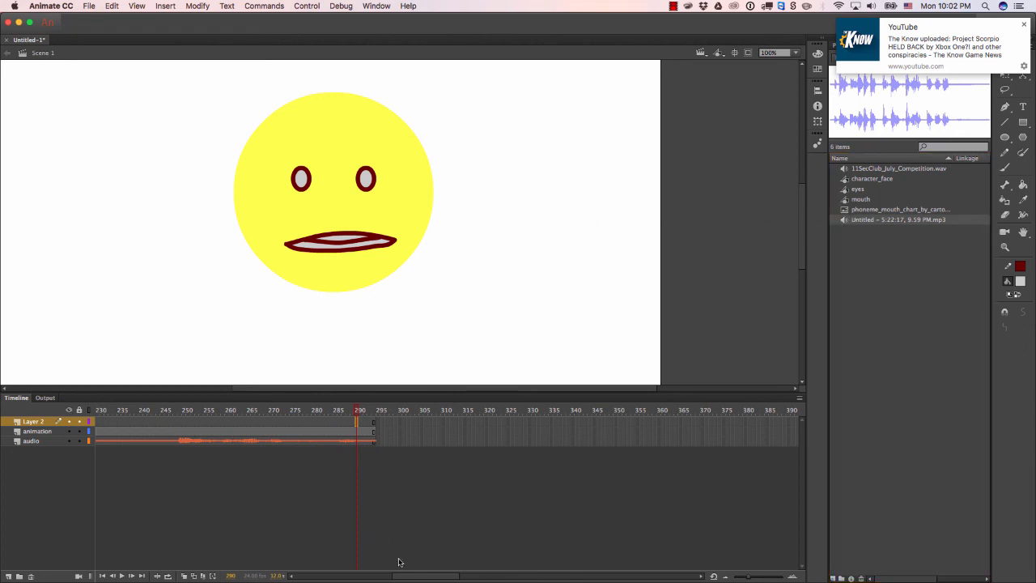
pyautogui.moveTo(420, 580); pyautogui.dragTo(325, 580)
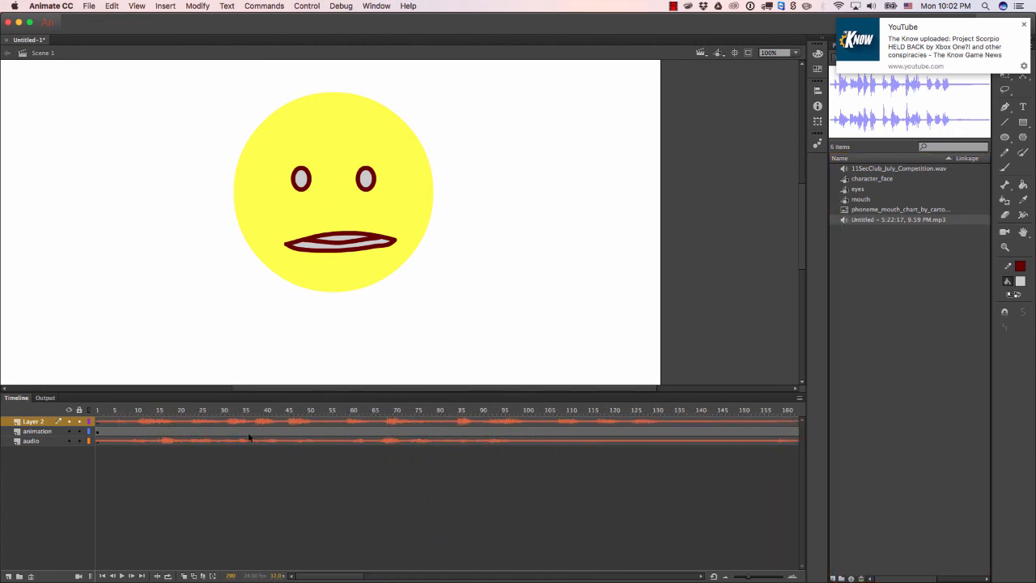
pyautogui.hotkey('shift', ',')
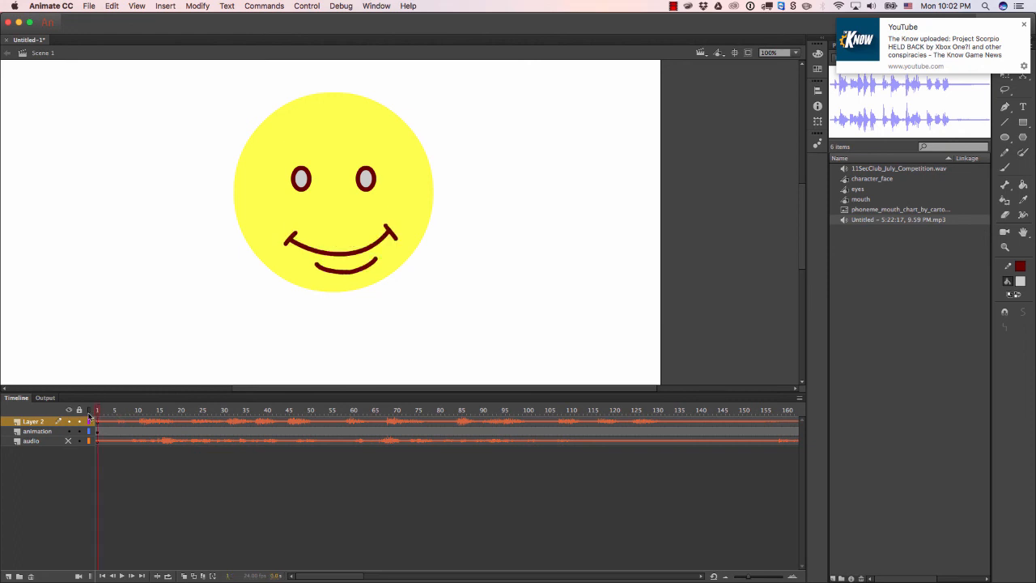
pyautogui.press('Return')
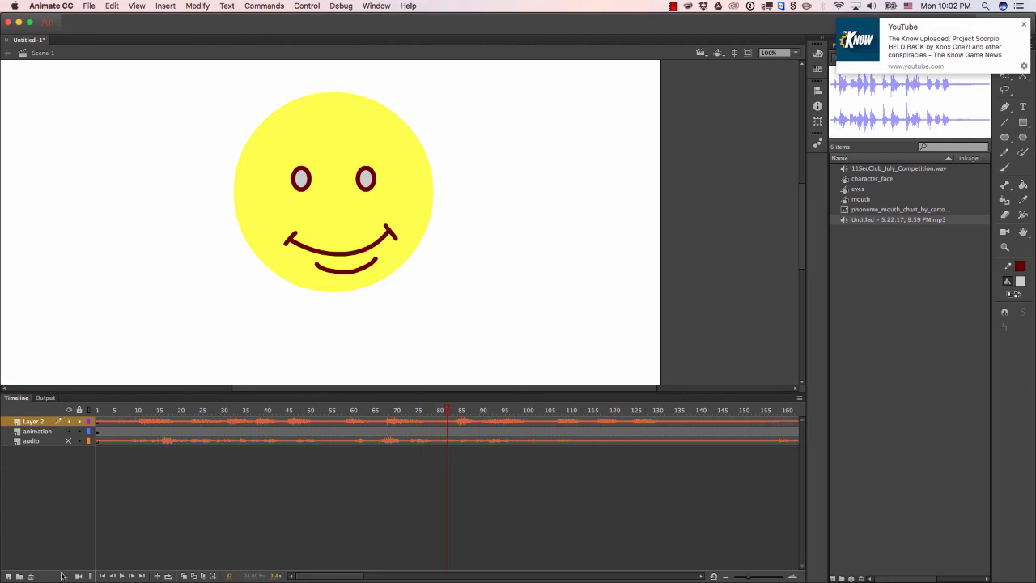
# Delete the new layer holding the recorded mp3 and dismiss the YouTube notification.
pyautogui.click(32, 576)
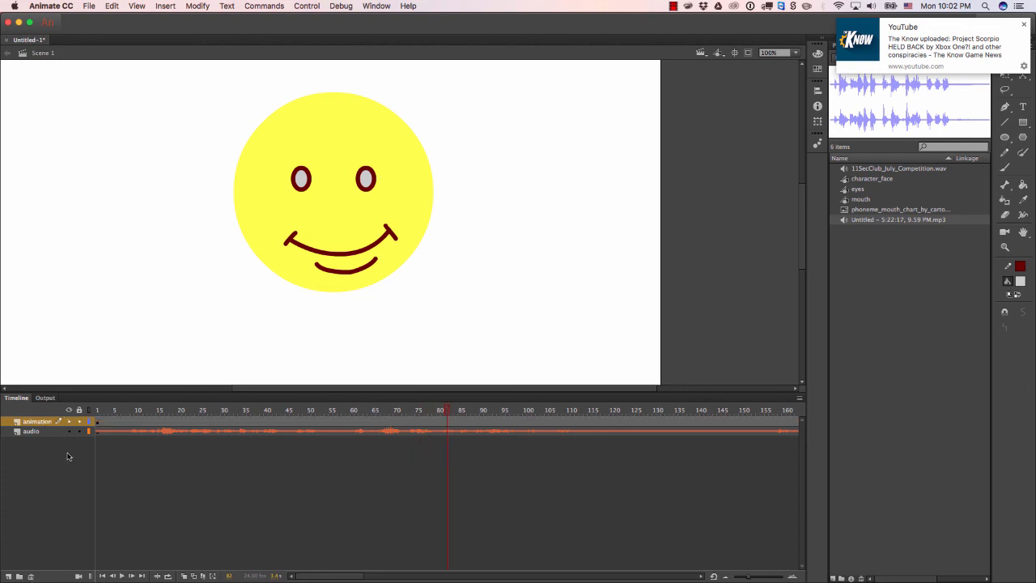
pyautogui.click(1024, 24)
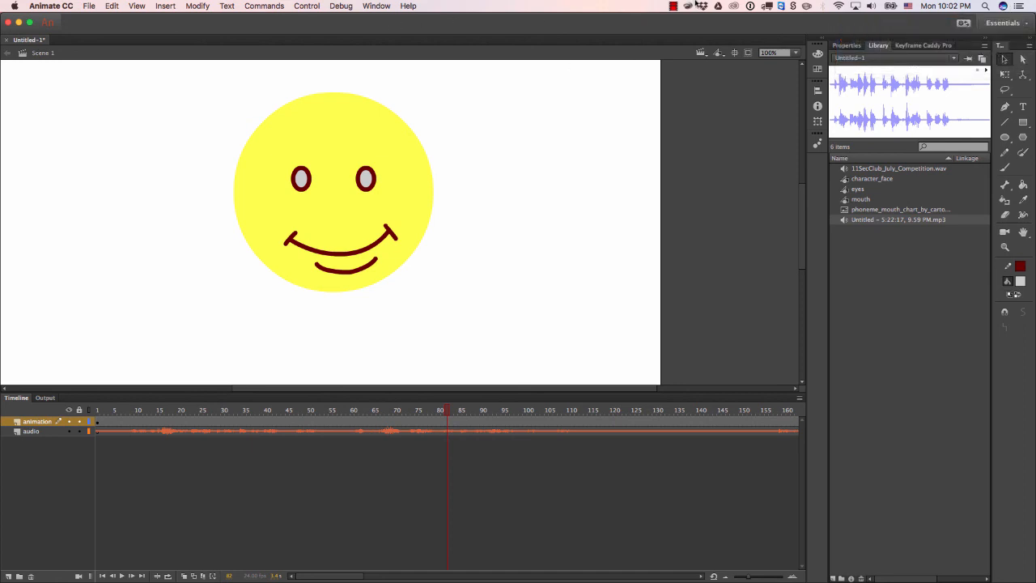